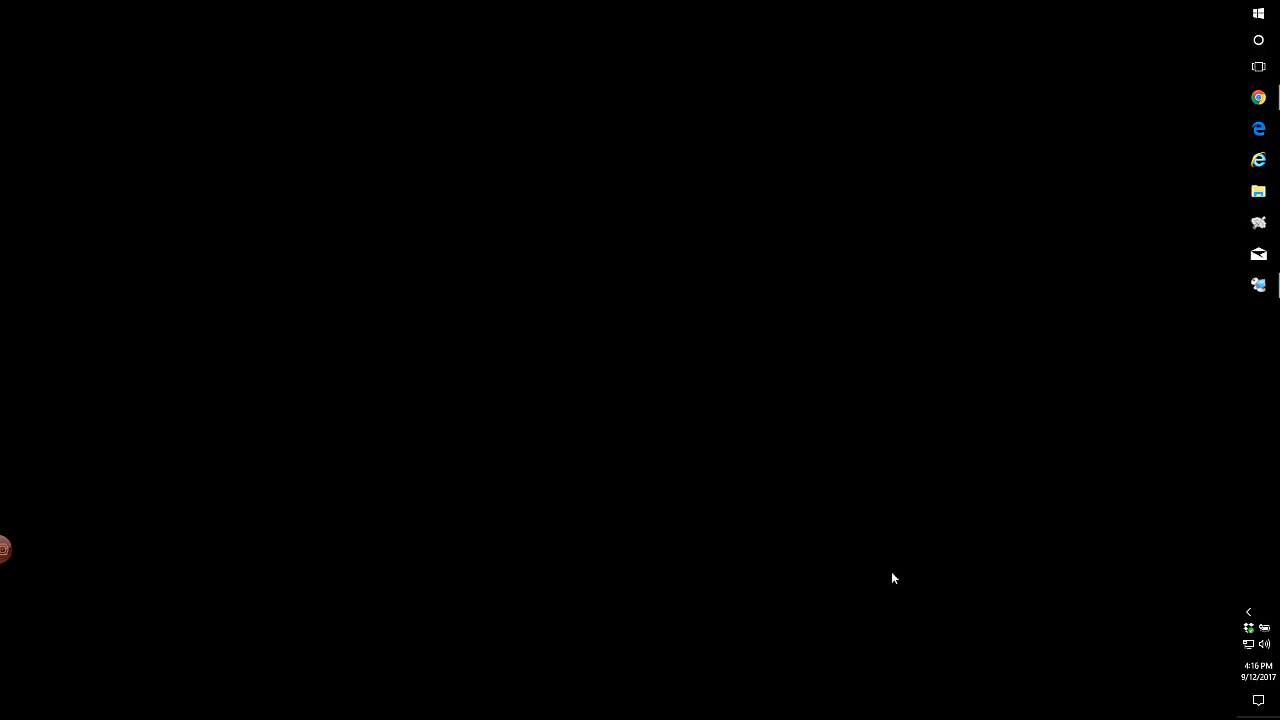
# - Restore Chrome, glance at the Resource Manager login tab, then return to the DMA login tab
pyautogui.click(1258, 97)
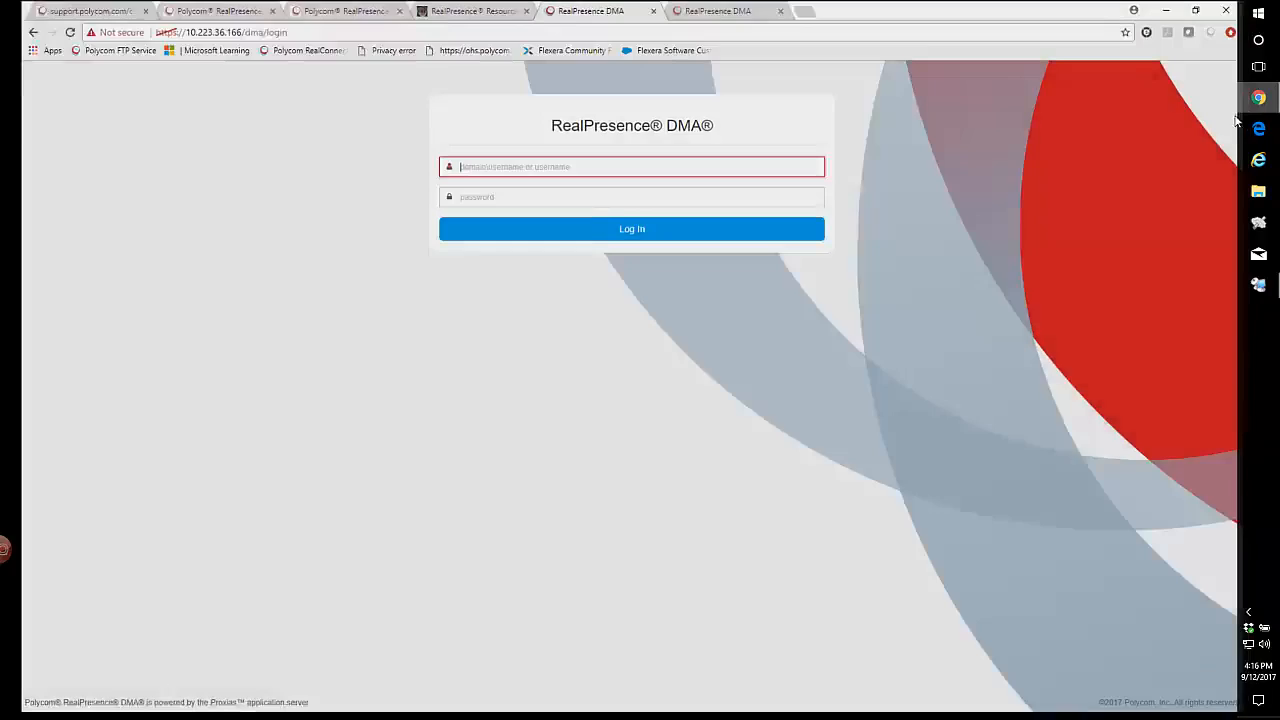
pyautogui.click(440, 10)
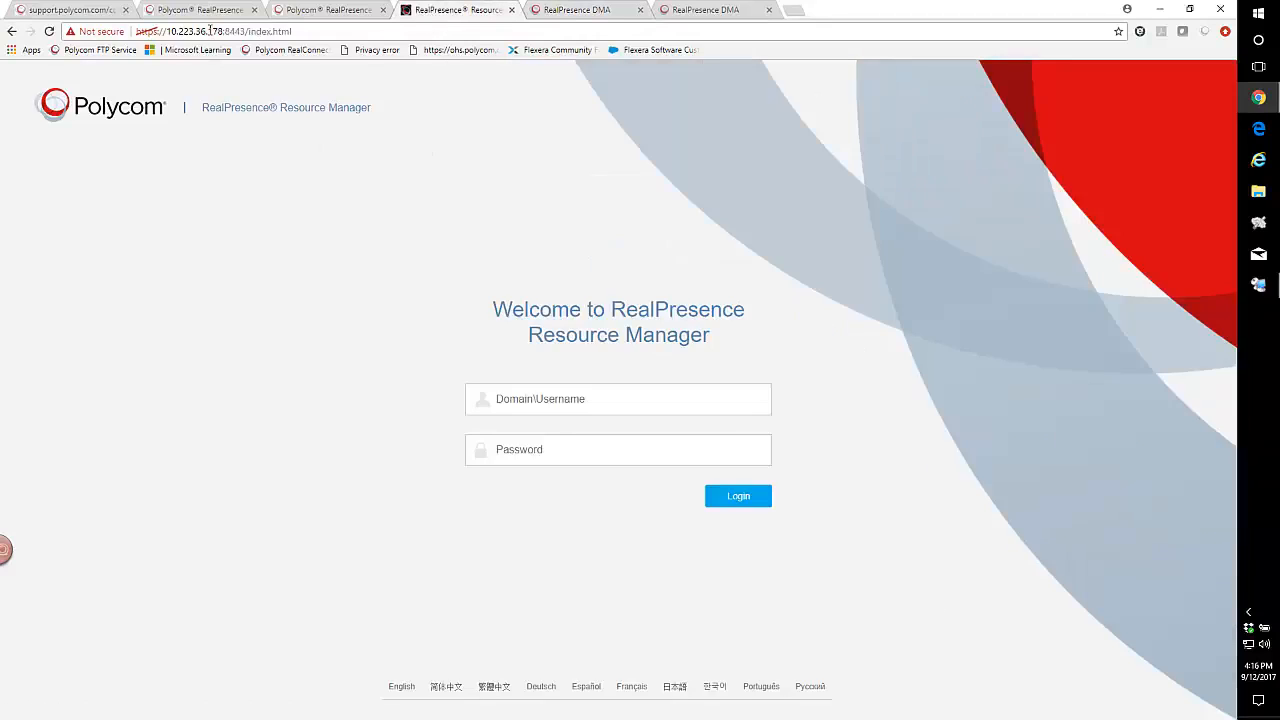
pyautogui.click(575, 12)
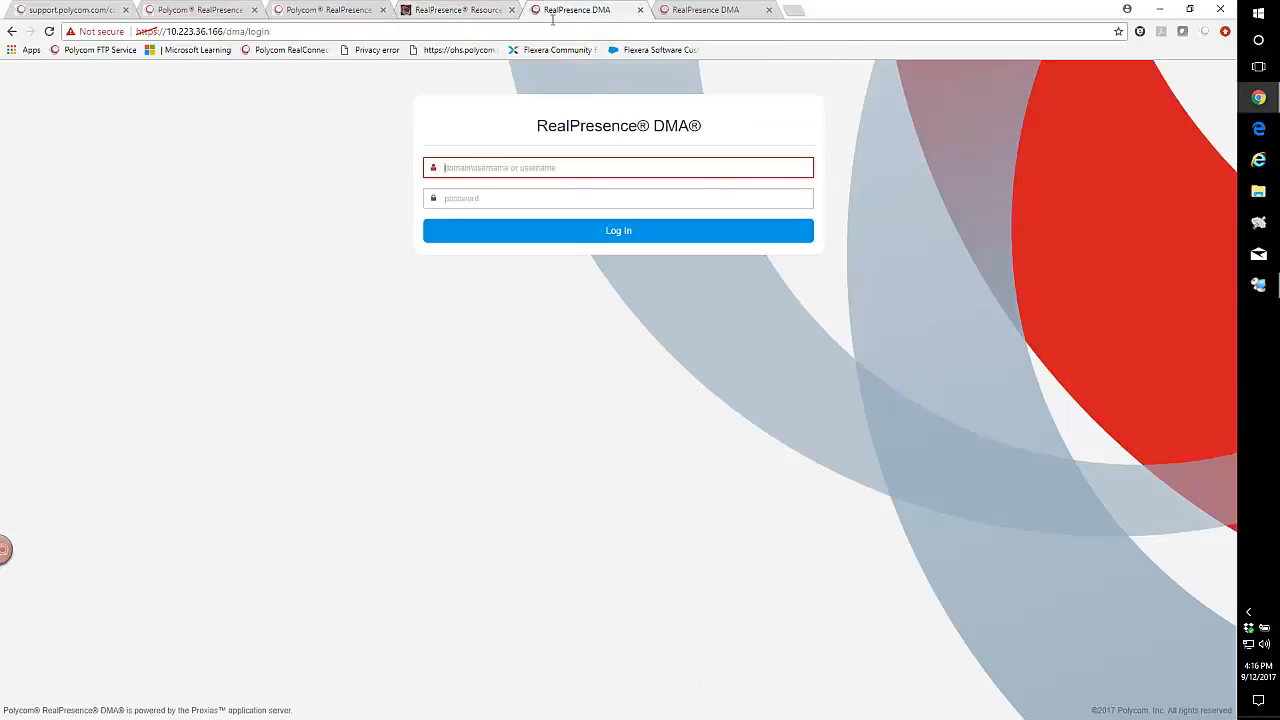
# - Point the two DMA tabs at 10.223.36.168 and 10.223.36.169
pyautogui.click(223, 31)
pyautogui.click(220, 31)
pyautogui.moveTo(217, 31); pyautogui.dragTo(319, 31)
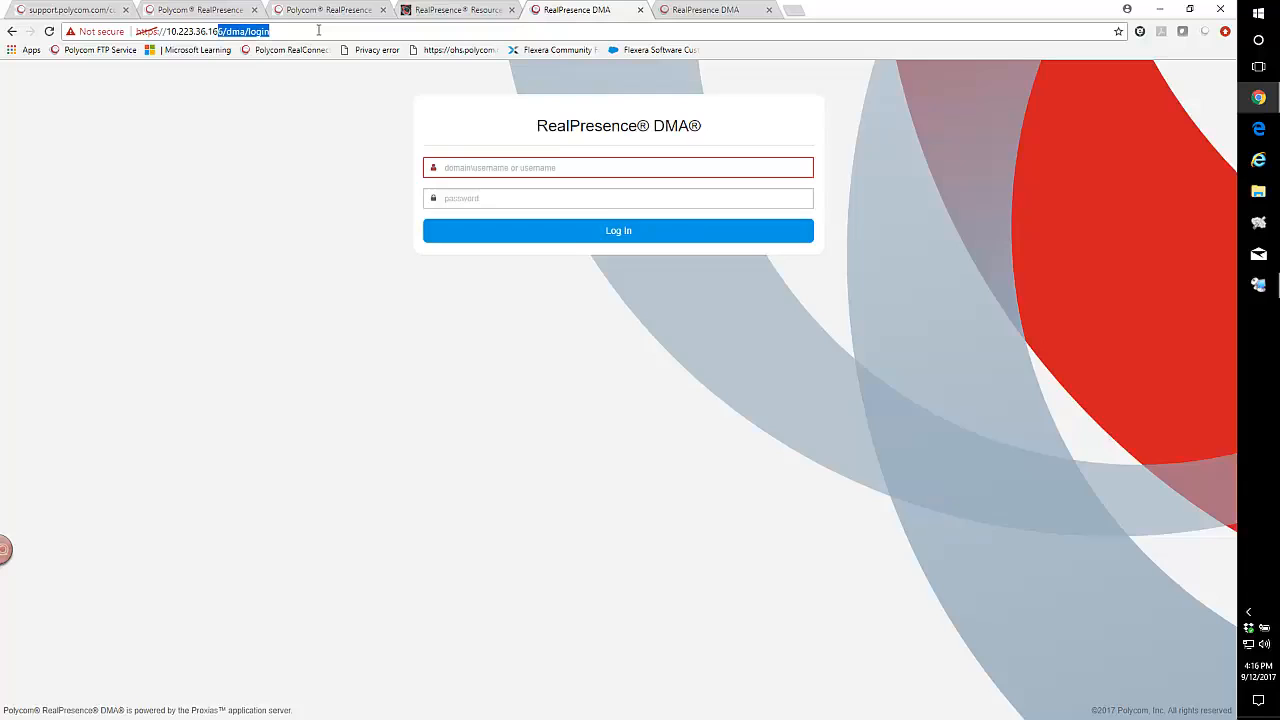
pyautogui.write('8')
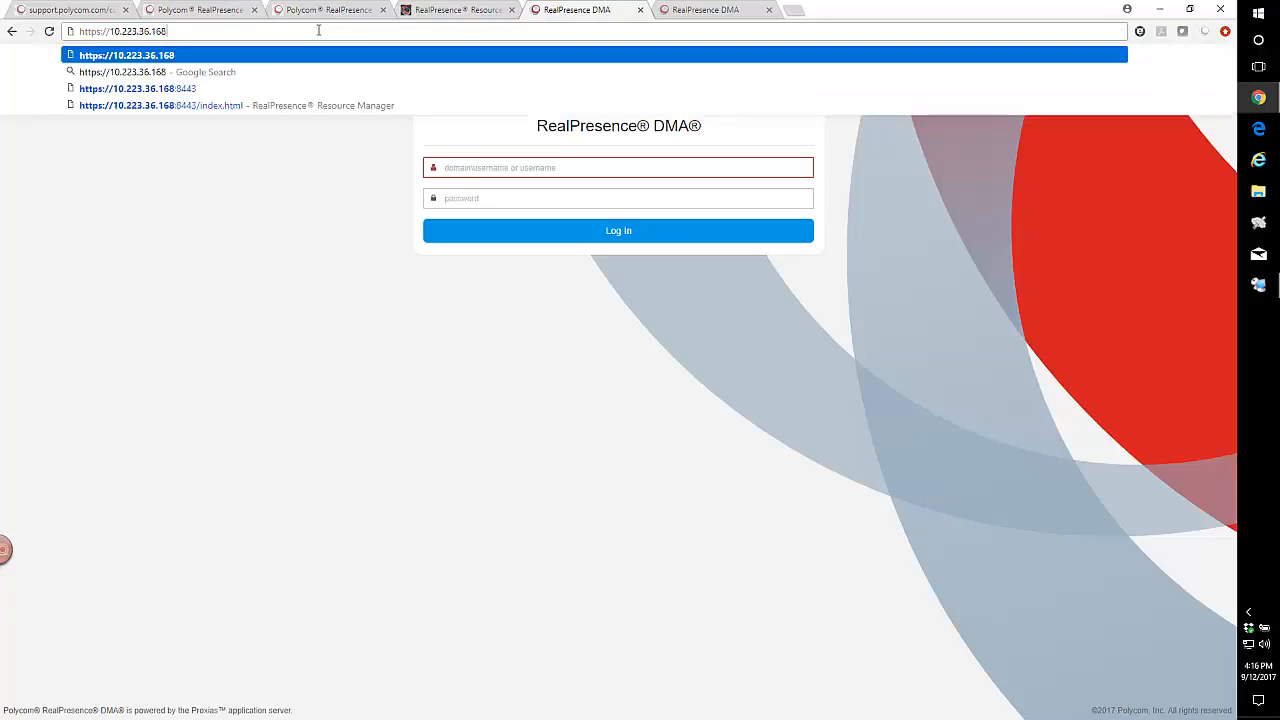
pyautogui.press('Return')
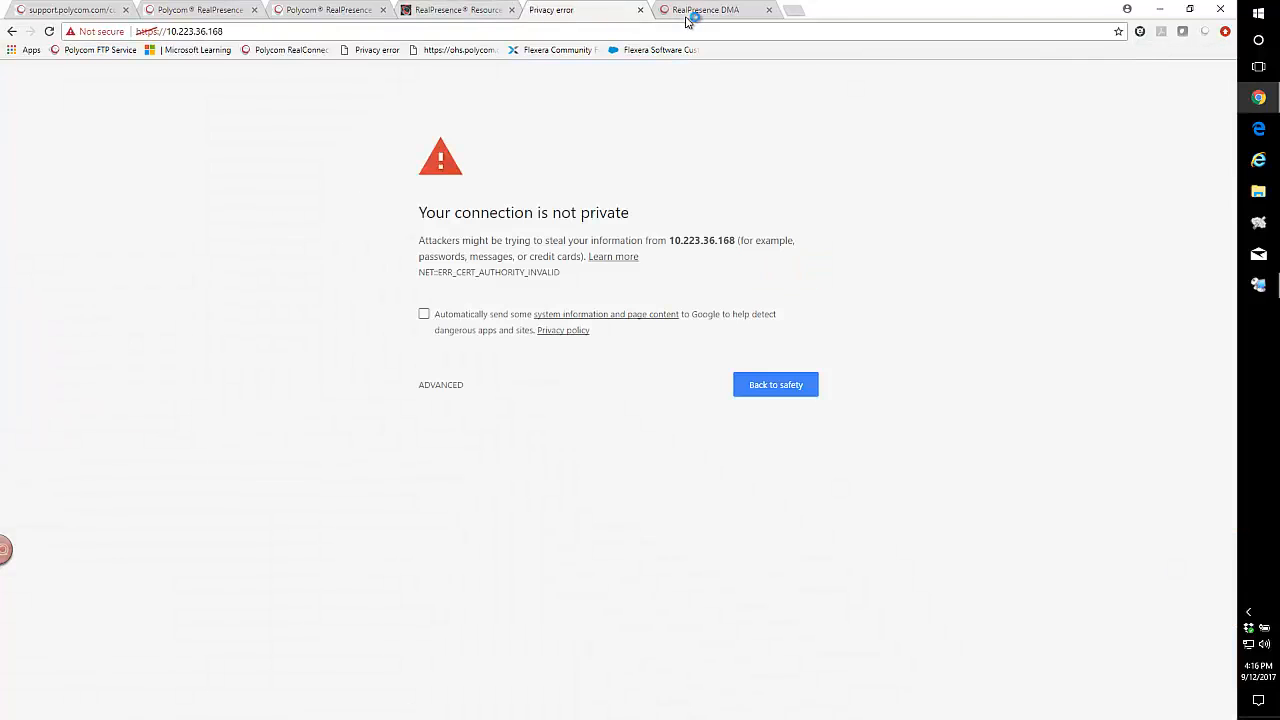
pyautogui.click(689, 16)
pyautogui.click(224, 31)
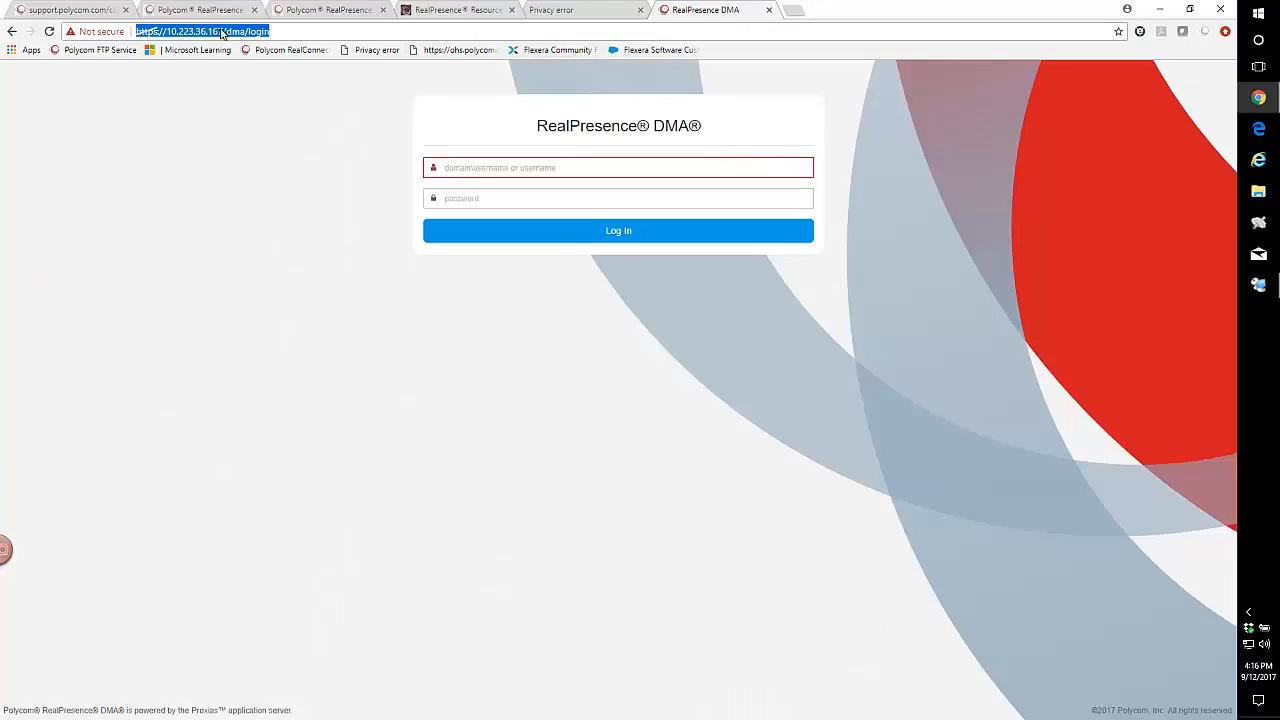
pyautogui.click(220, 31)
pyautogui.moveTo(220, 31); pyautogui.dragTo(340, 37)
pyautogui.write('9')
pyautogui.press('Return')
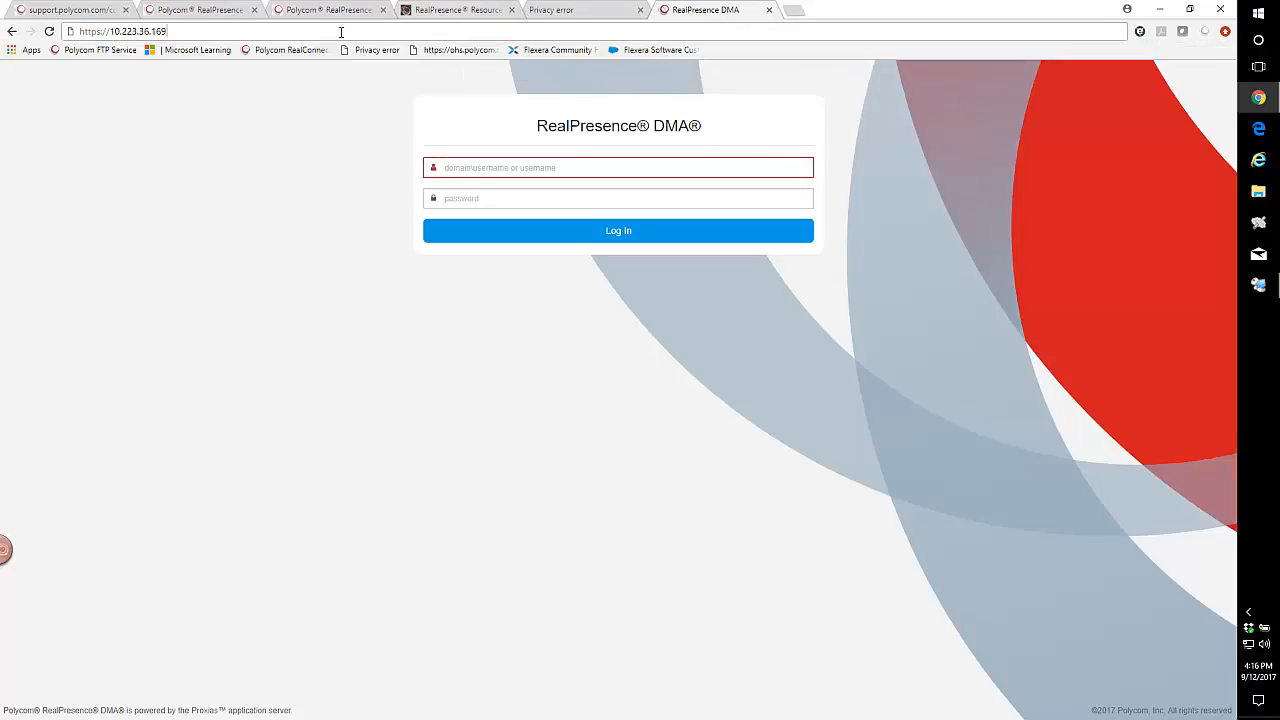
# - Bypass the privacy warnings on both the .168 and .169 tabs to load their DMA login pages
pyautogui.click(590, 10)
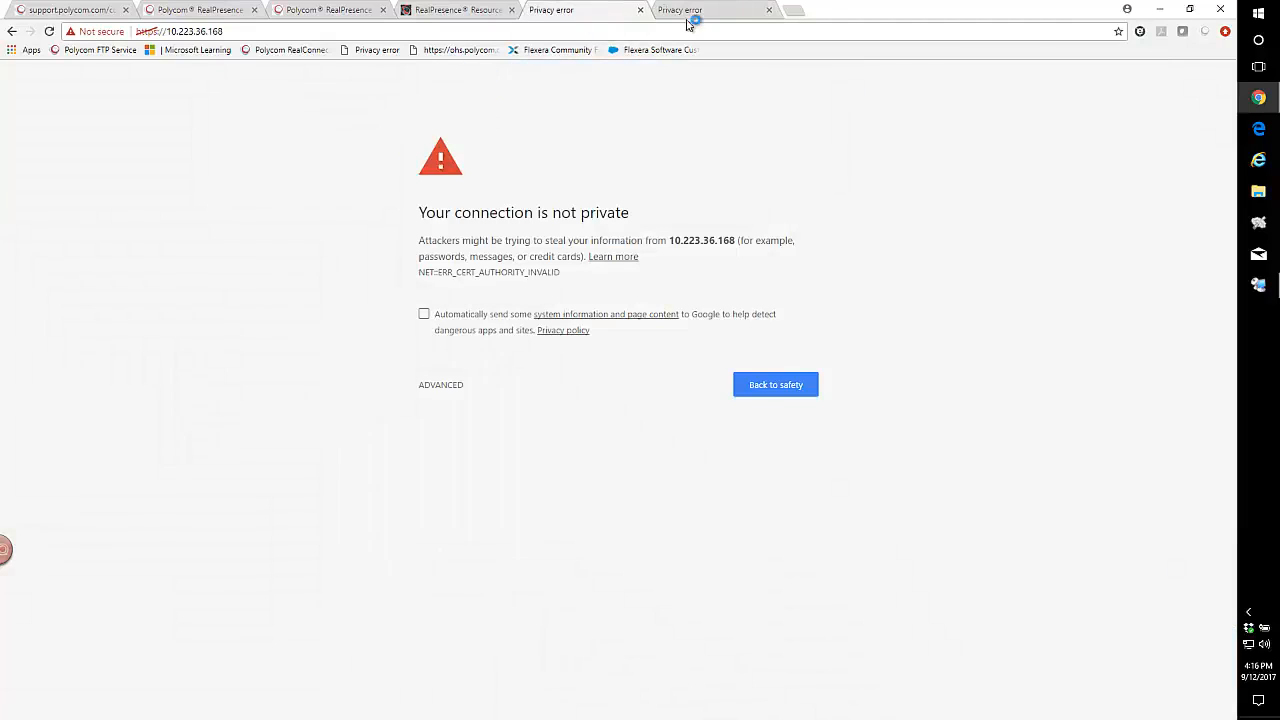
pyautogui.click(440, 388)
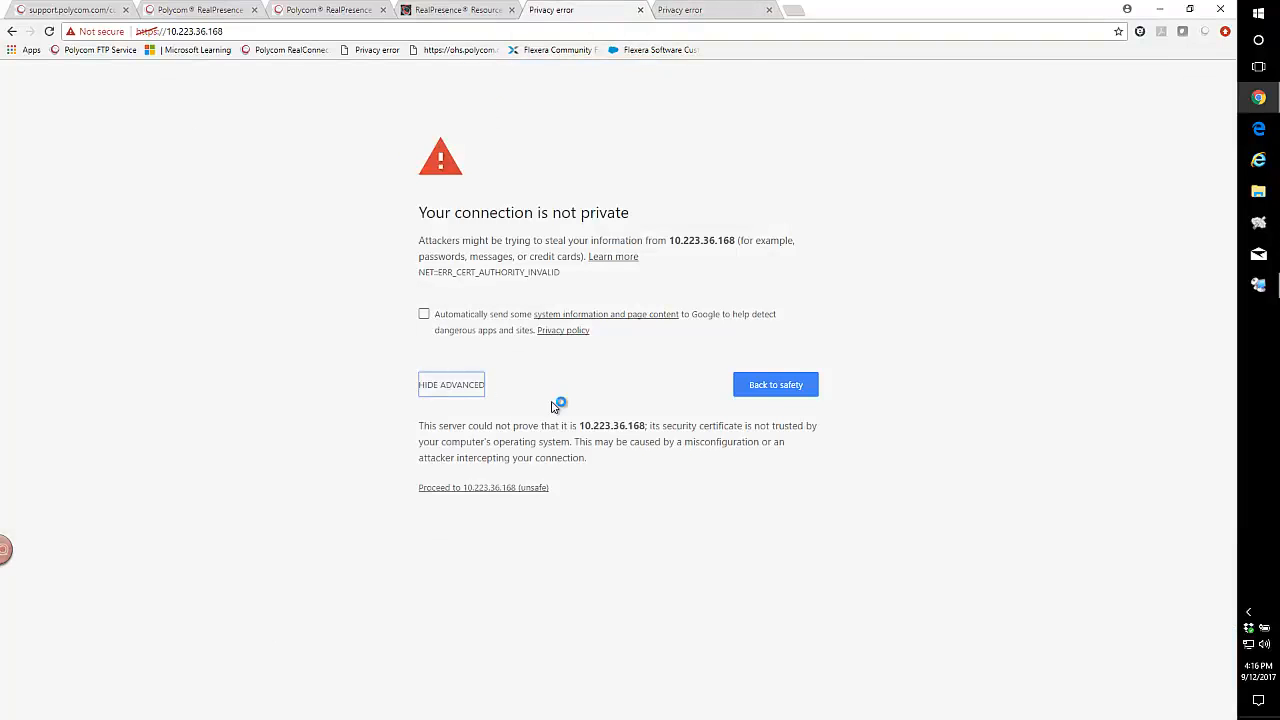
pyautogui.click(485, 489)
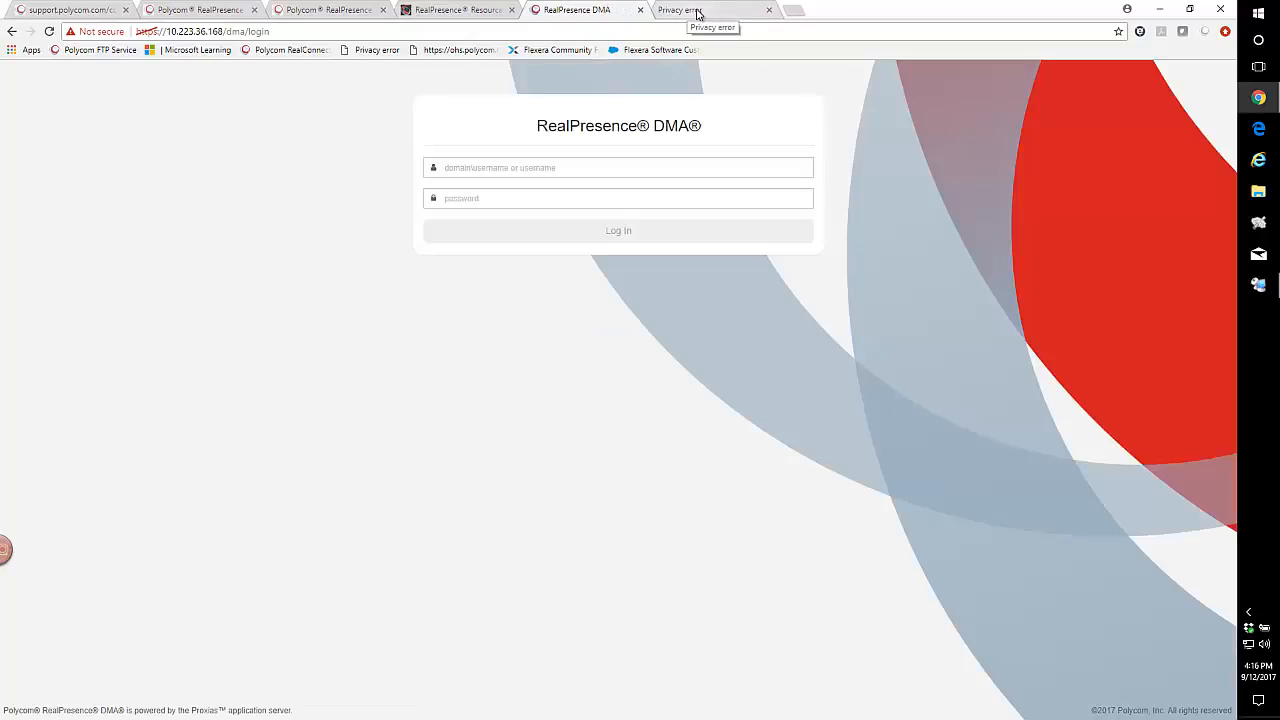
pyautogui.click(697, 14)
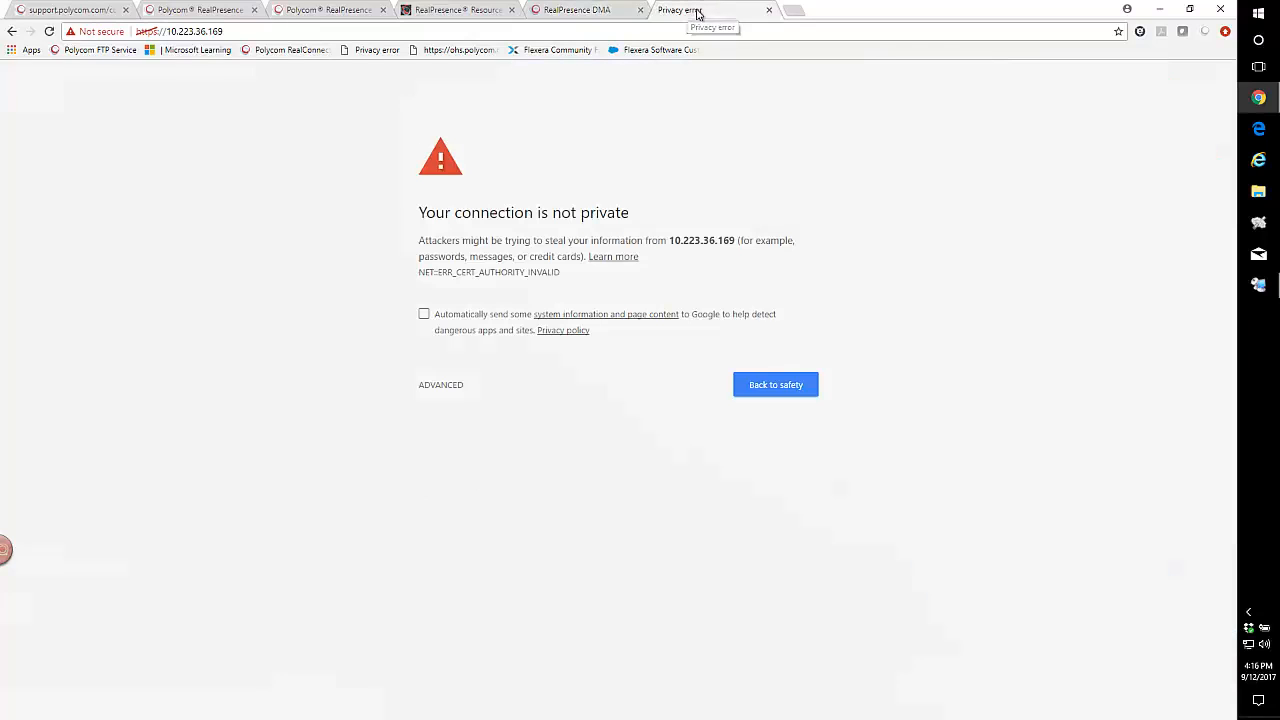
pyautogui.click(444, 382)
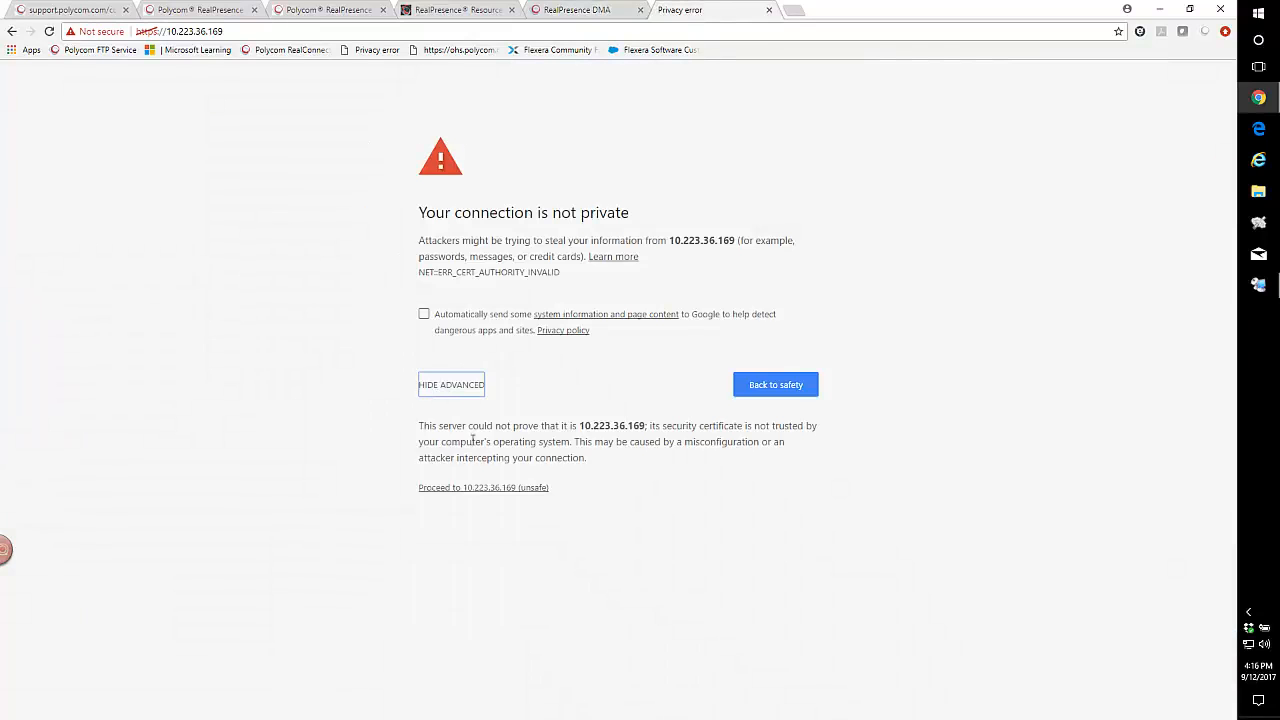
pyautogui.click(482, 489)
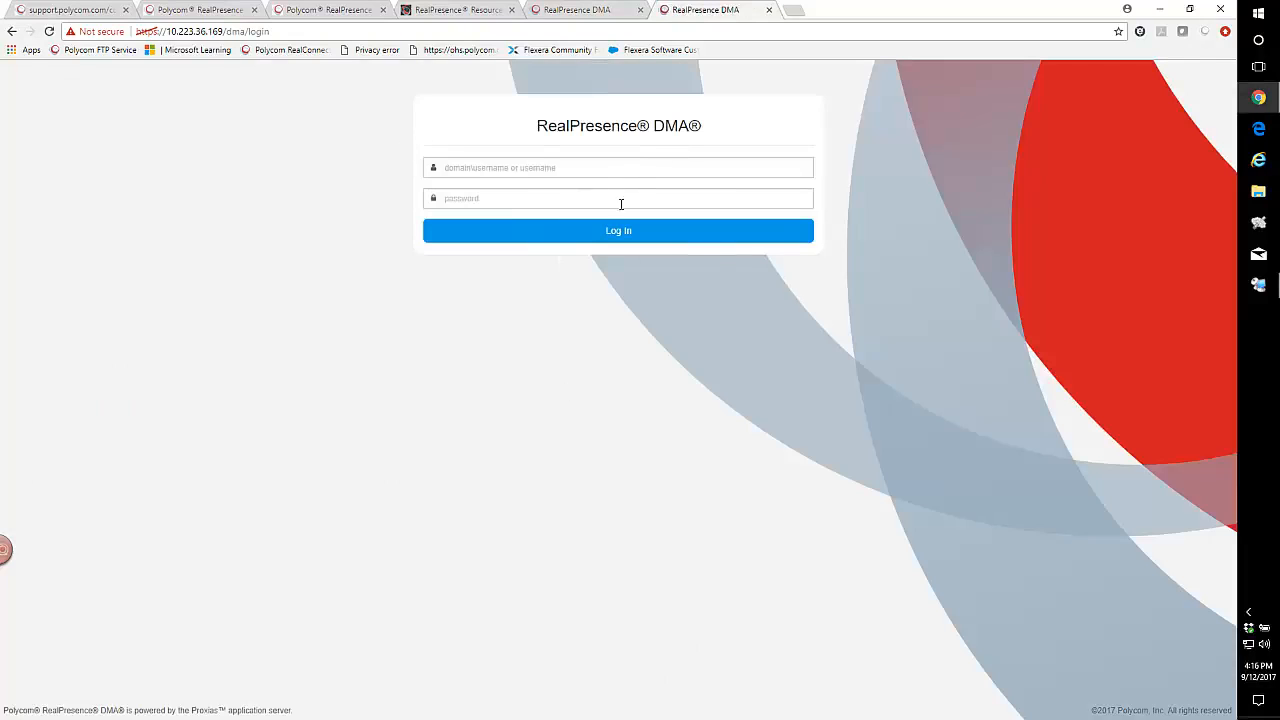
# - Log in to the 10.223.36.168 DMA as admin and accept the licence agreement
pyautogui.click(590, 12)
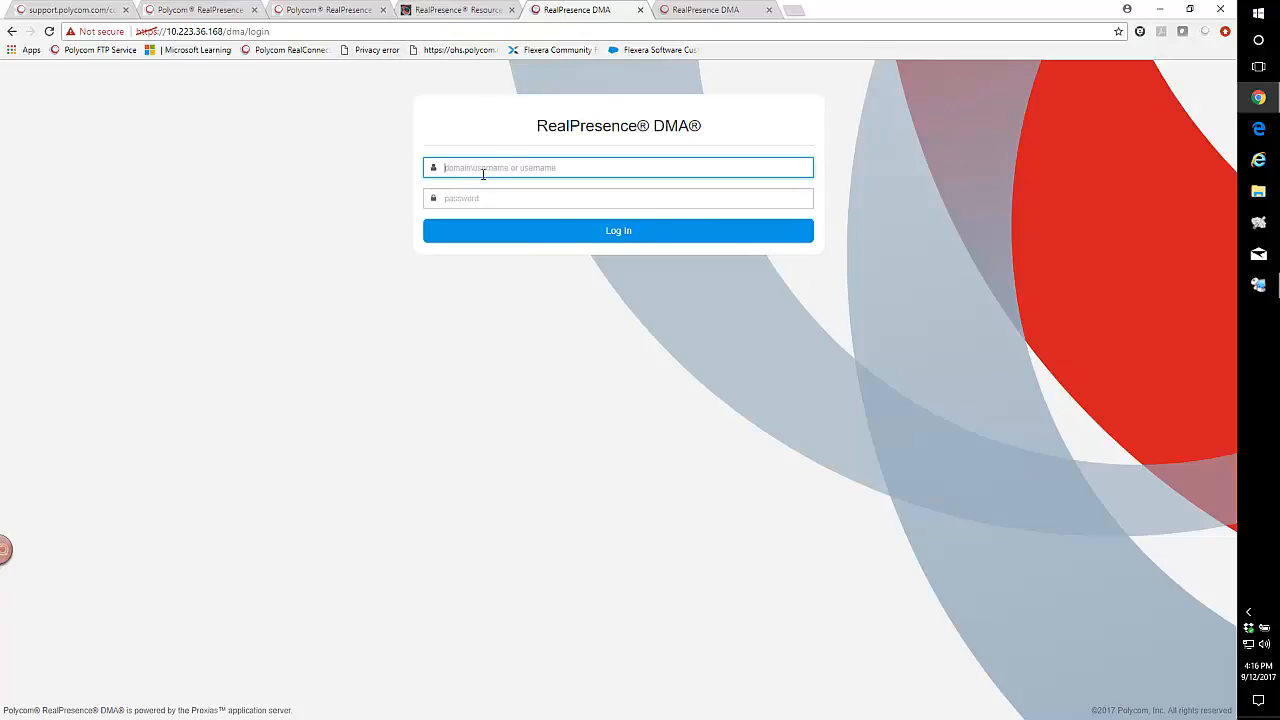
pyautogui.write('admin')
pyautogui.press('Tab')
pyautogui.write('ad••••••')
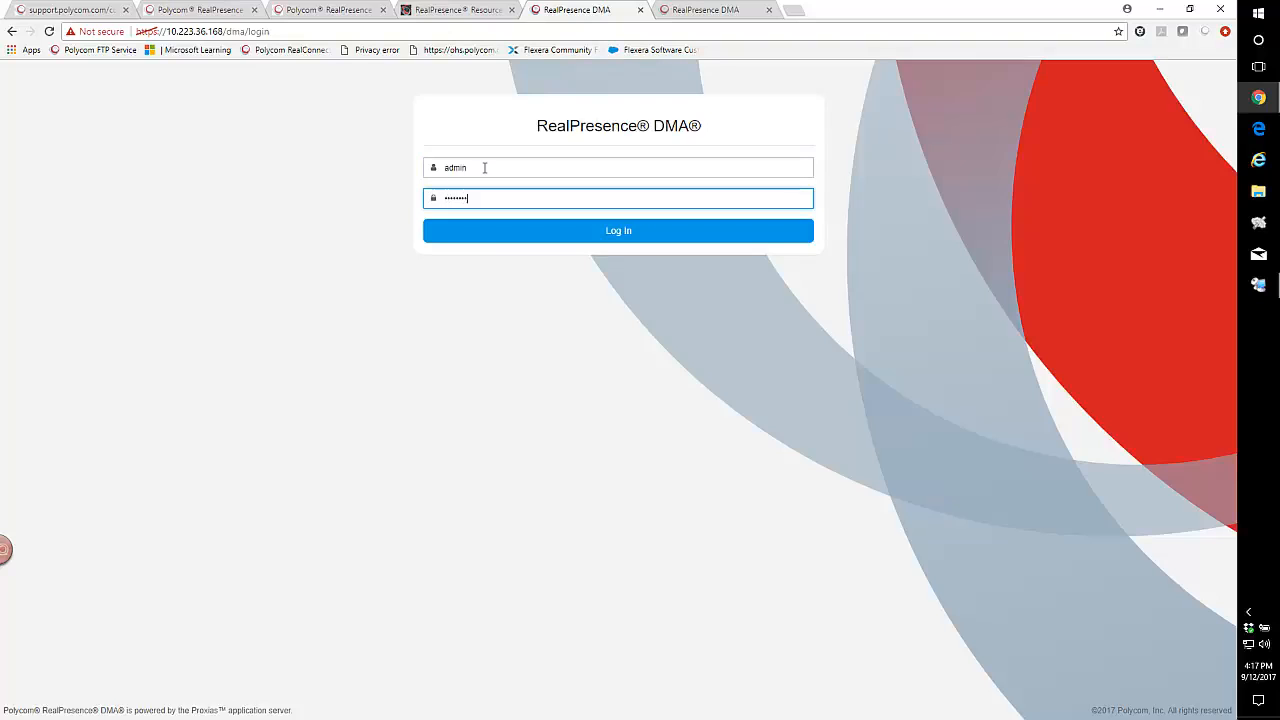
pyautogui.press('Return')
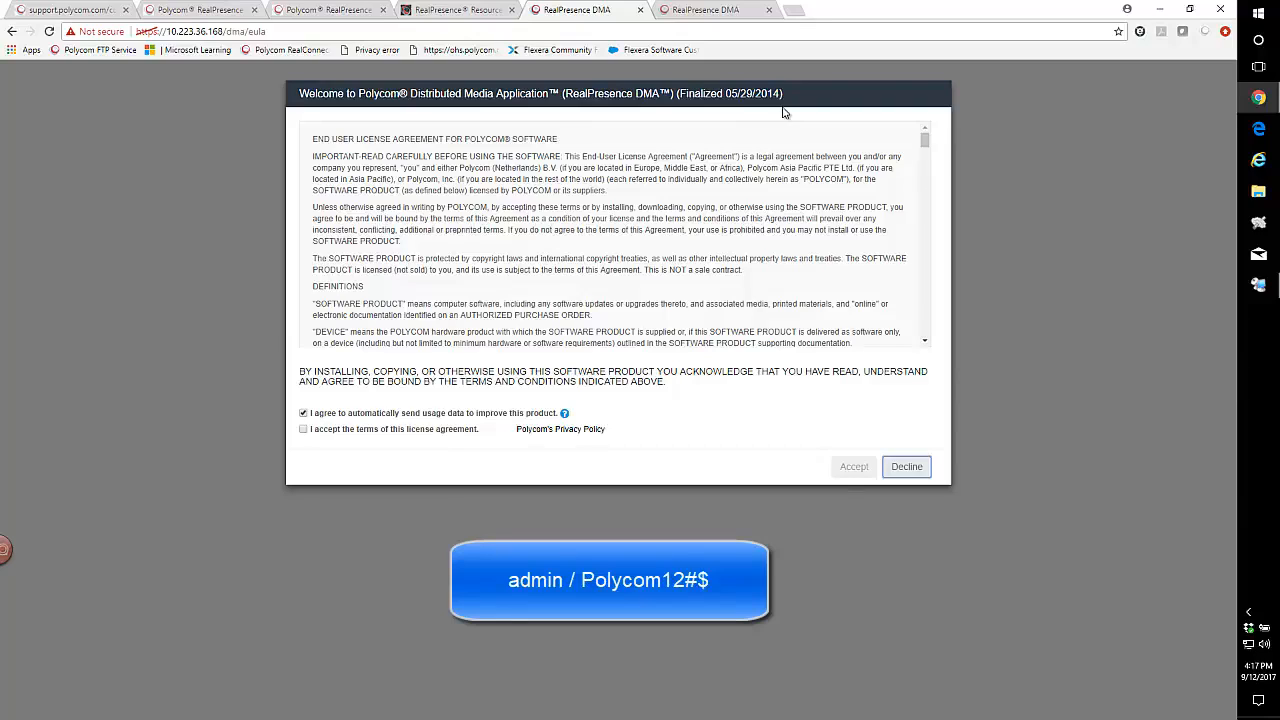
pyautogui.click(303, 429)
pyautogui.click(845, 474)
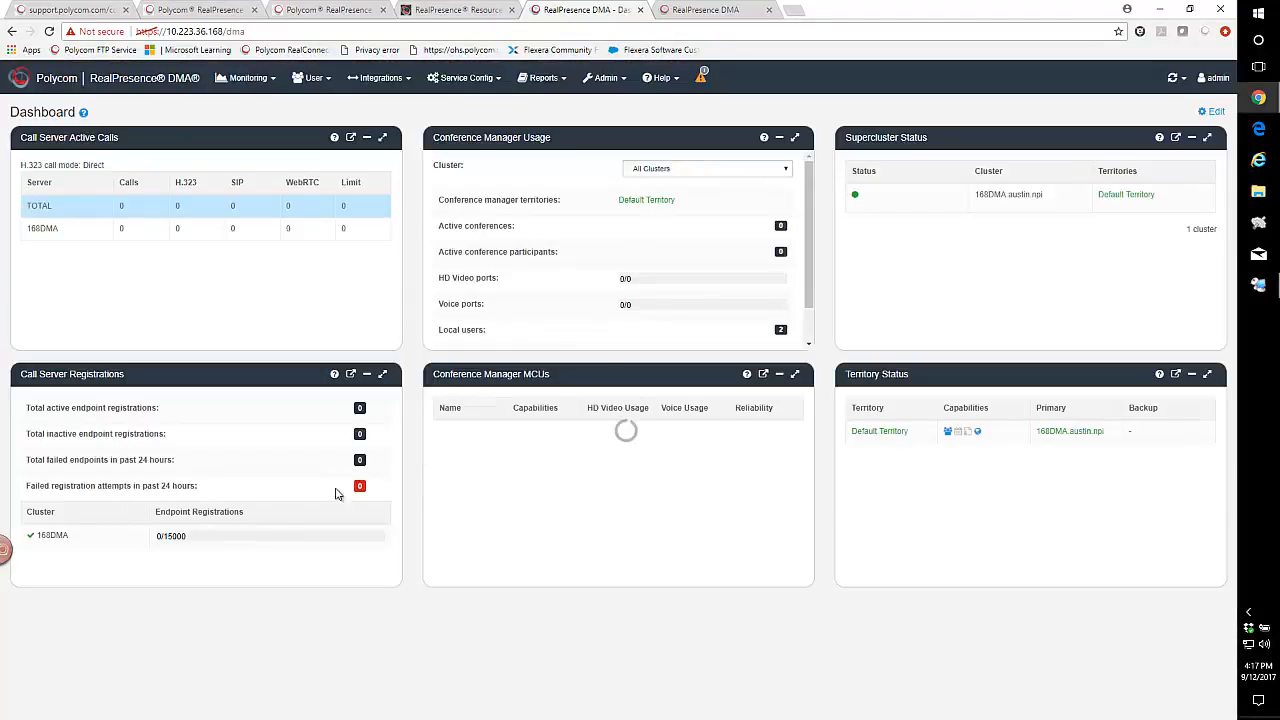
# - Log in to the 10.223.36.169 DMA, accept its licence terms, then go to the Resource Manager tab
pyautogui.hotkey('ctrl', 'Tab')
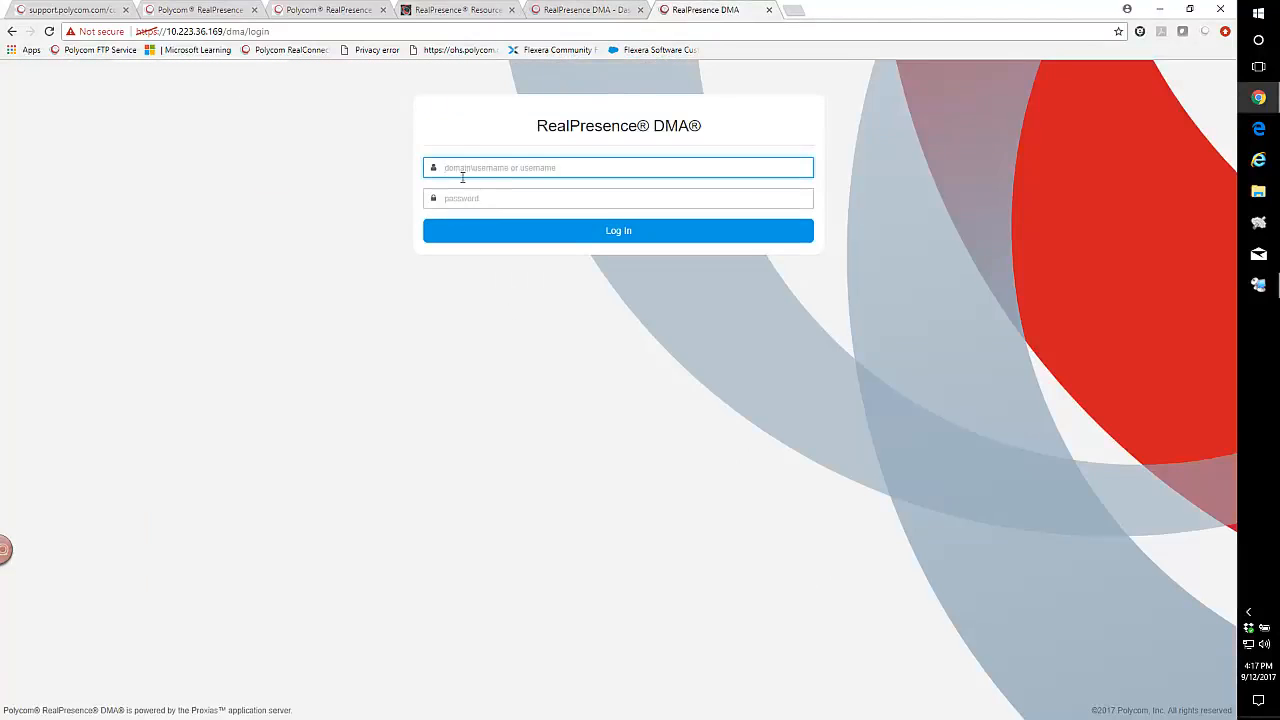
pyautogui.write('admin')
pyautogui.press('Tab')
pyautogui.write('•••')
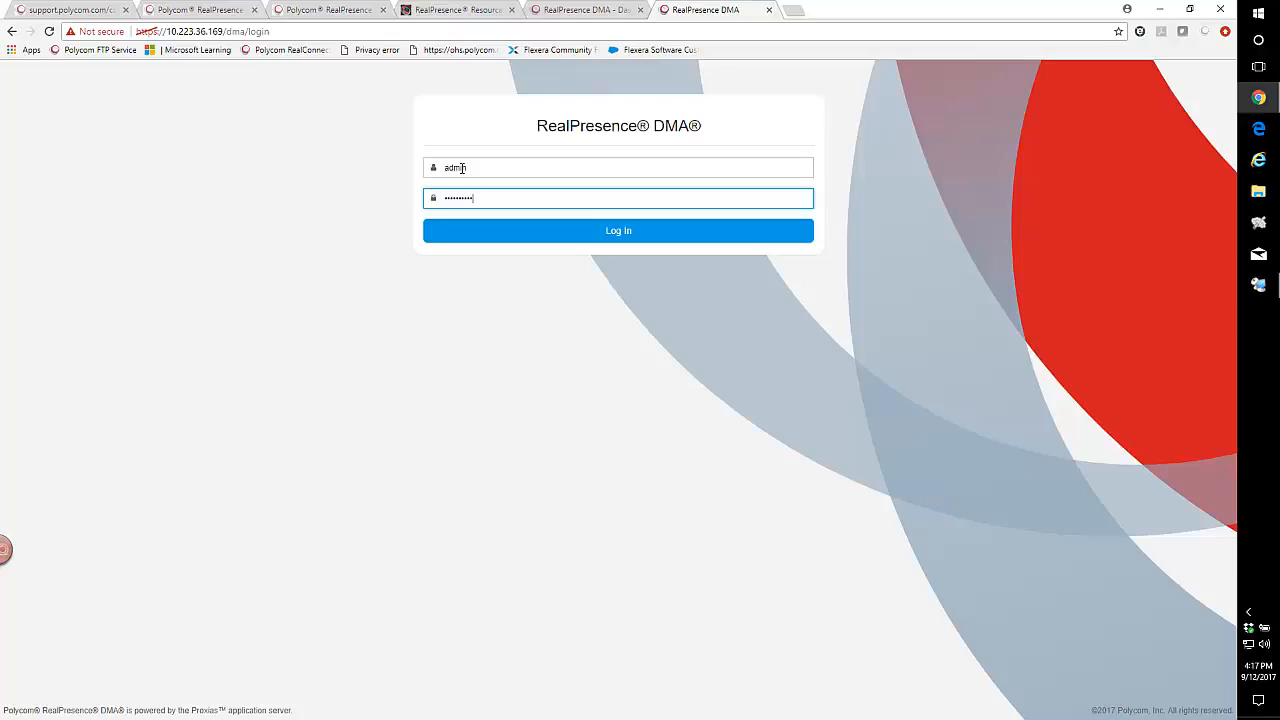
pyautogui.click(592, 234)
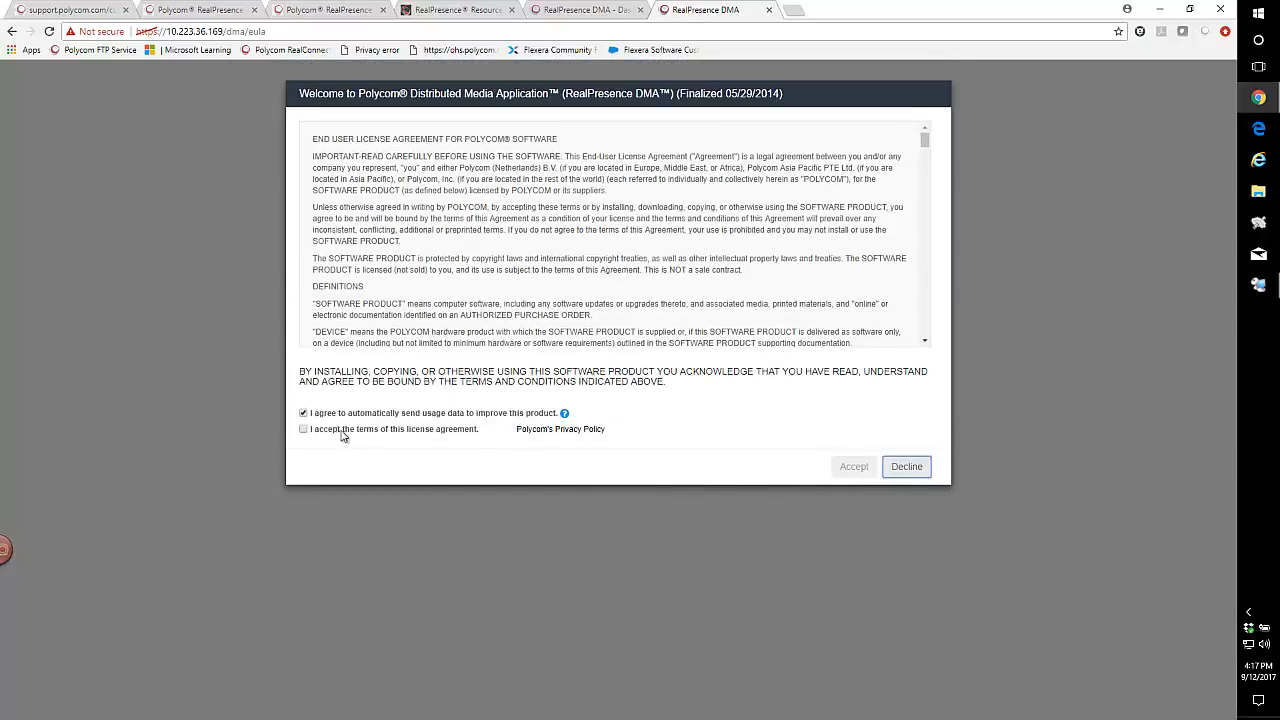
pyautogui.click(352, 430)
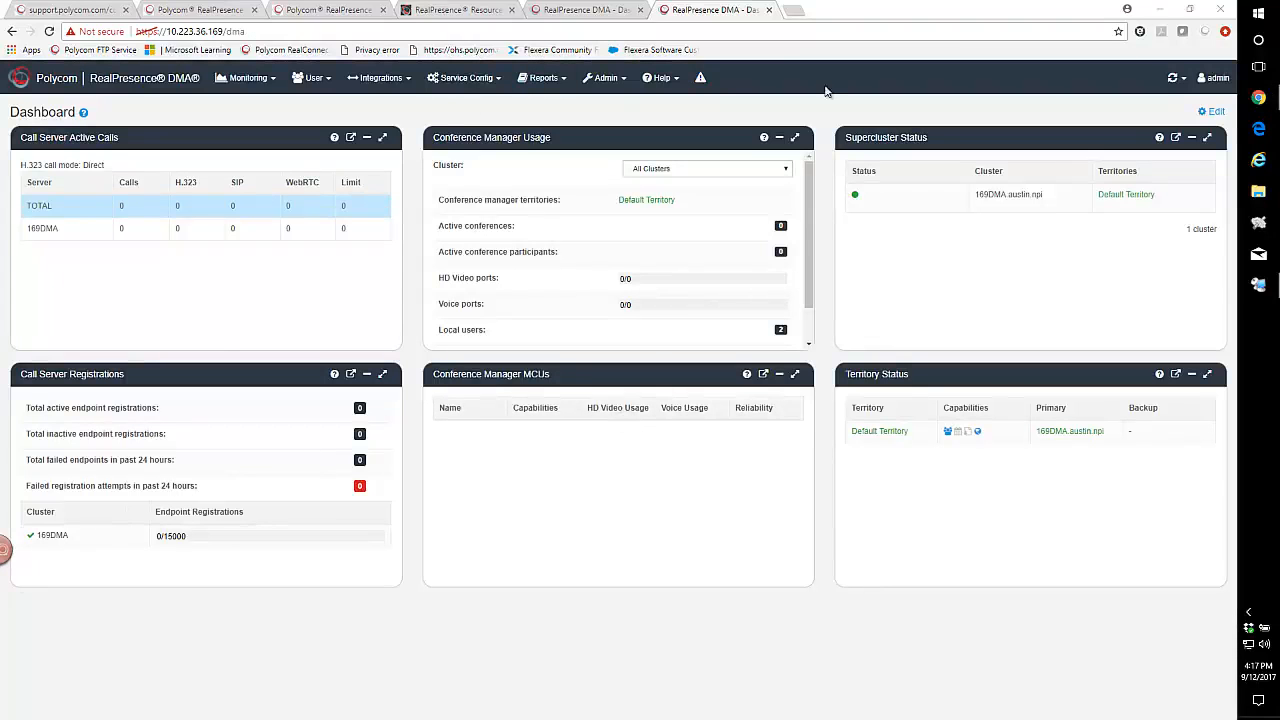
pyautogui.click(455, 19)
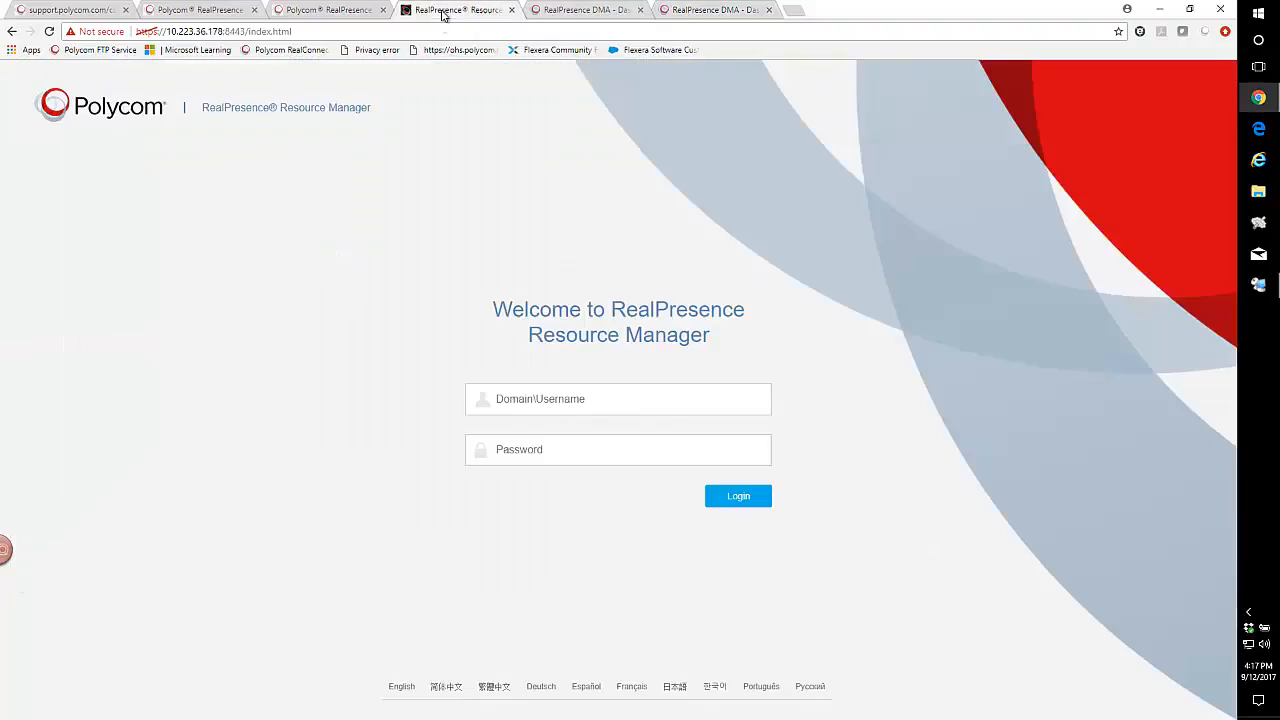
# - Log in to Resource Manager as admin, retyping the password after a failed attempt, and dismiss the login notice
pyautogui.click(554, 405)
pyautogui.write('admin')
pyautogui.press('Tab')
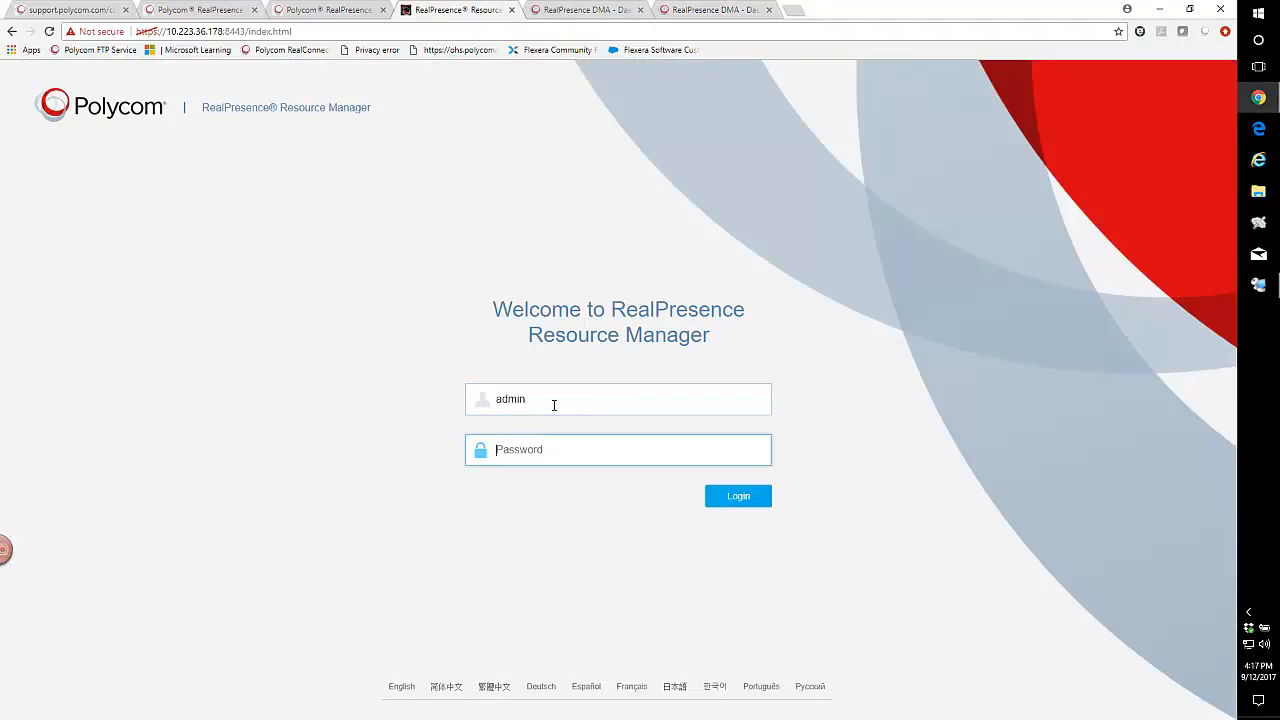
pyautogui.write('a')
pyautogui.press('Return')
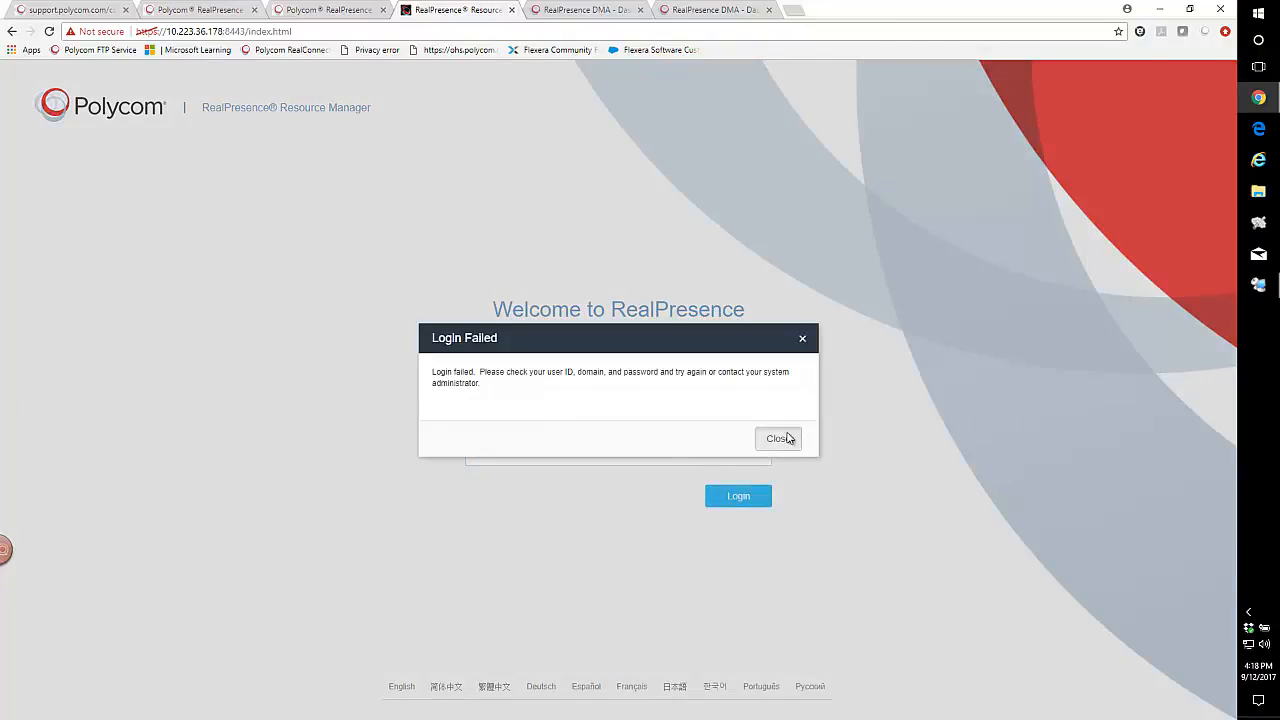
pyautogui.click(789, 438)
pyautogui.moveTo(609, 460); pyautogui.dragTo(467, 451)
pyautogui.write('Po')
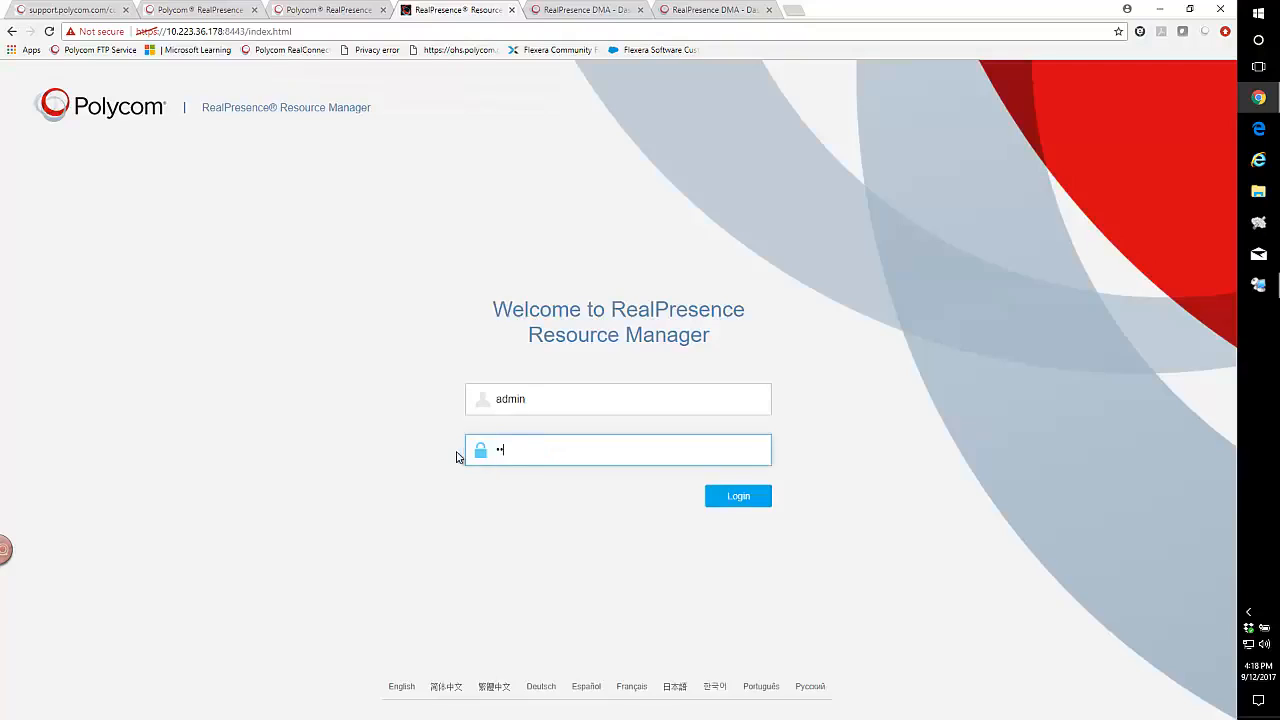
pyautogui.write('•••••••••')
pyautogui.press('Return')
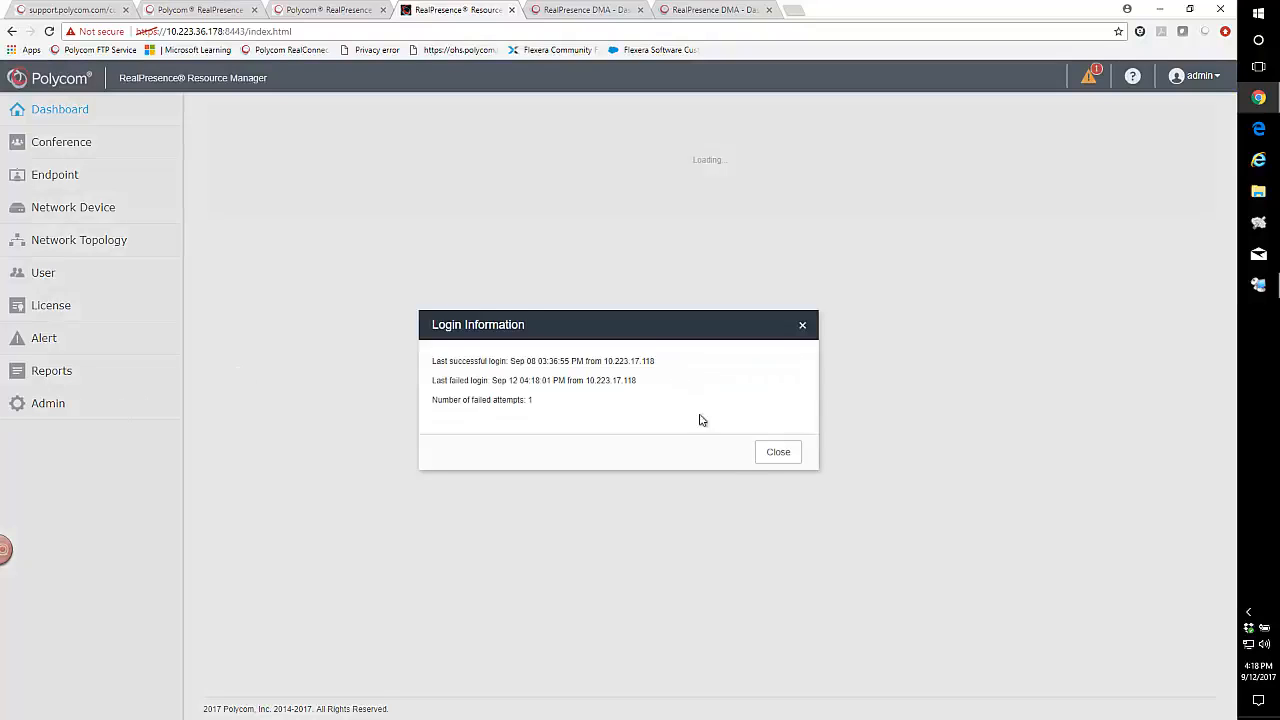
pyautogui.click(771, 457)
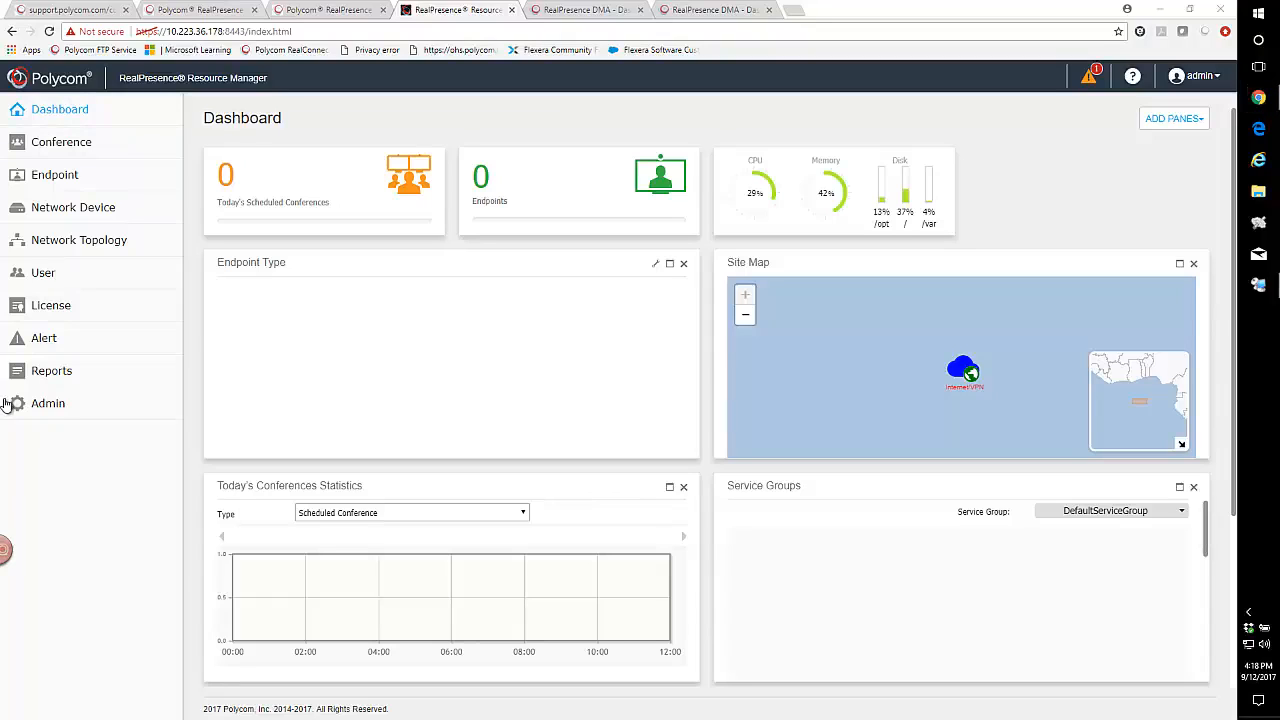
# - Set the Resource Manager system time zone to America/Chicago
pyautogui.click(50, 408)
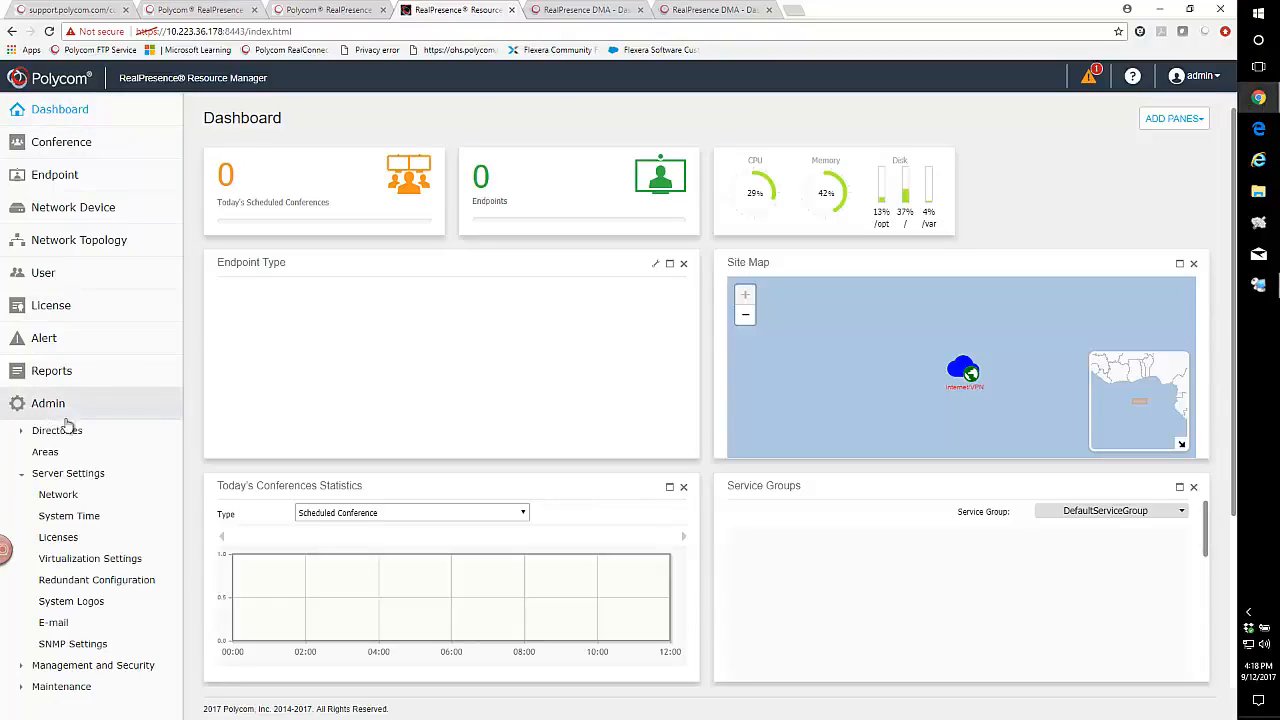
pyautogui.click(68, 516)
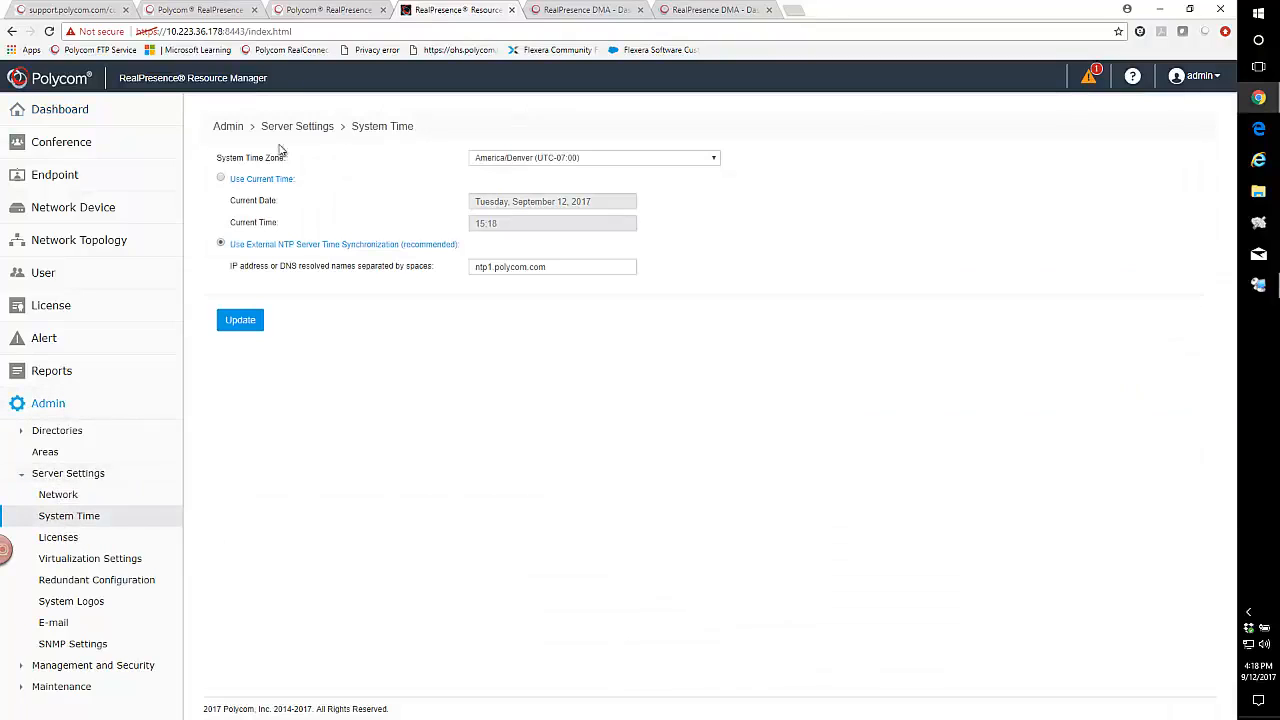
pyautogui.click(715, 160)
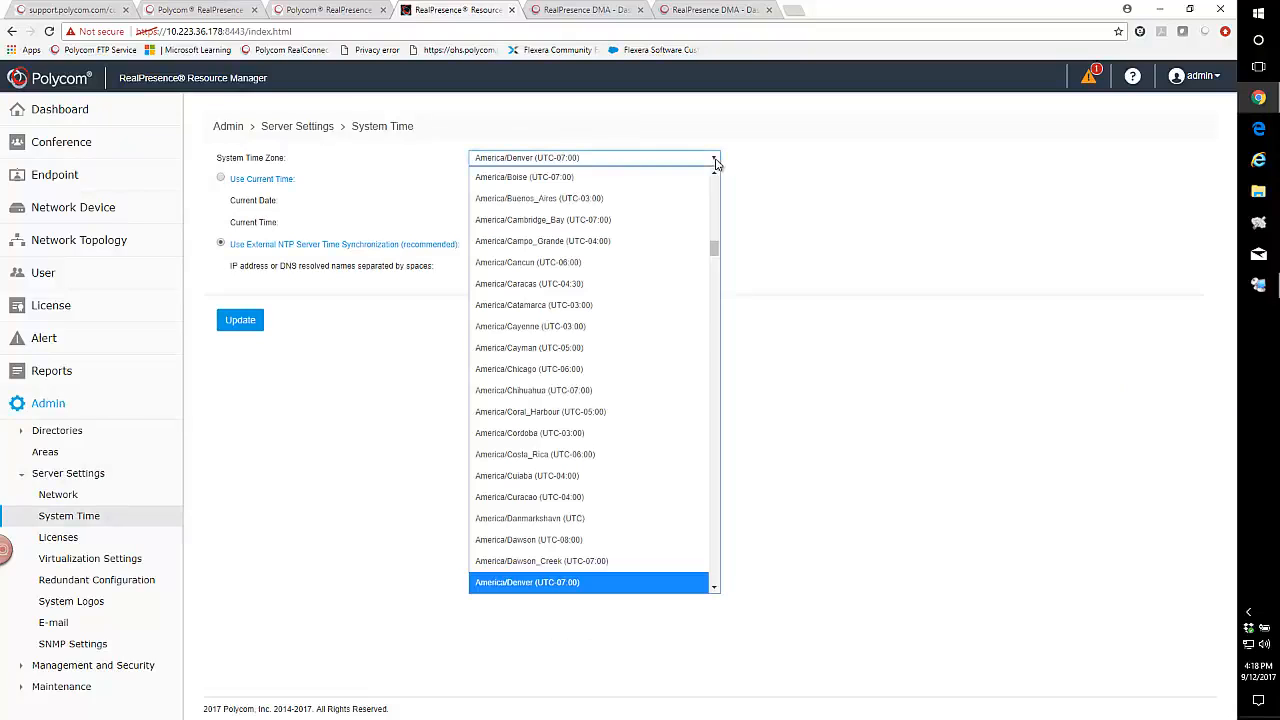
pyautogui.click(531, 368)
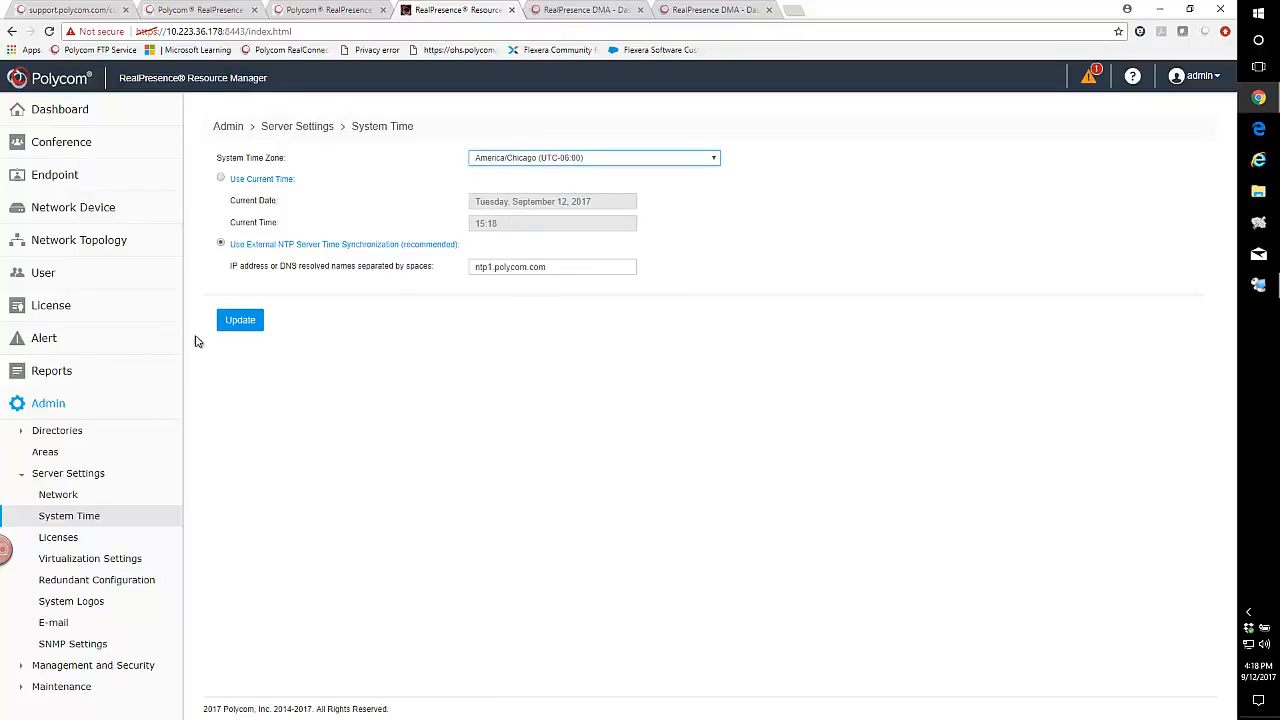
# - Copy the ntp1.polycom.com NTP address, then commit the time settings and restart
pyautogui.moveTo(550, 267); pyautogui.dragTo(472, 268)
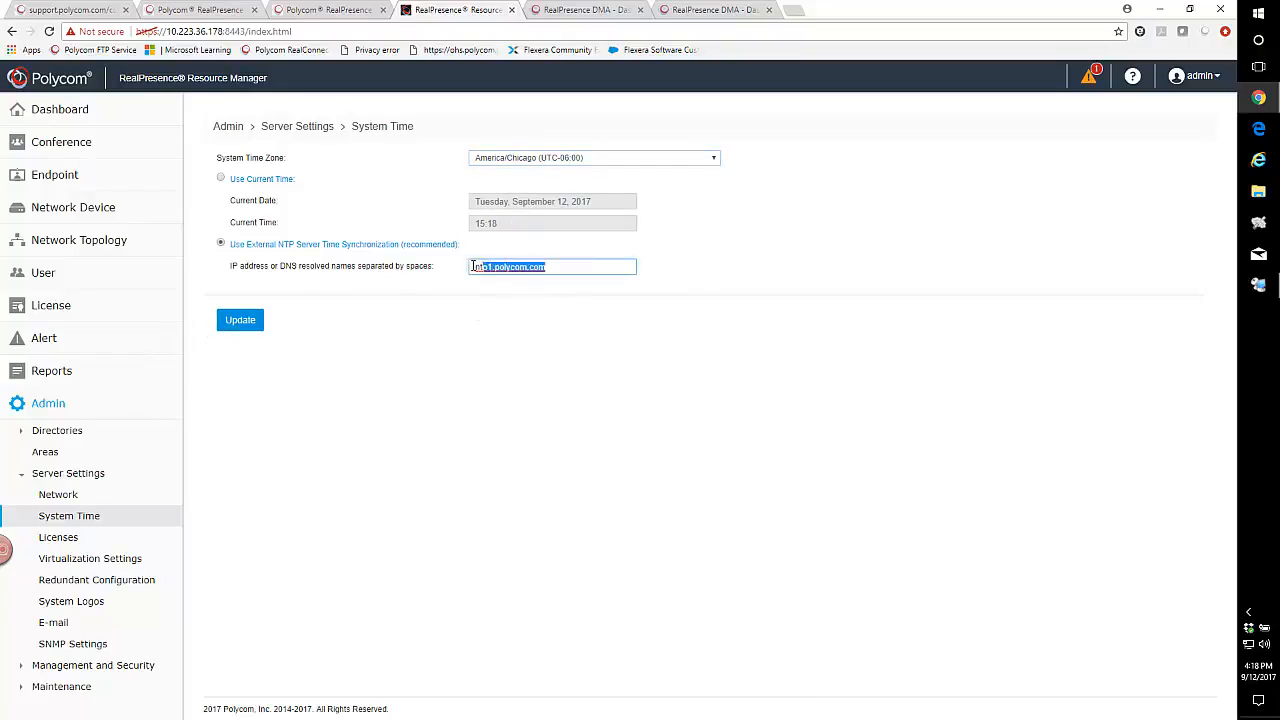
pyautogui.rightClick(508, 280)
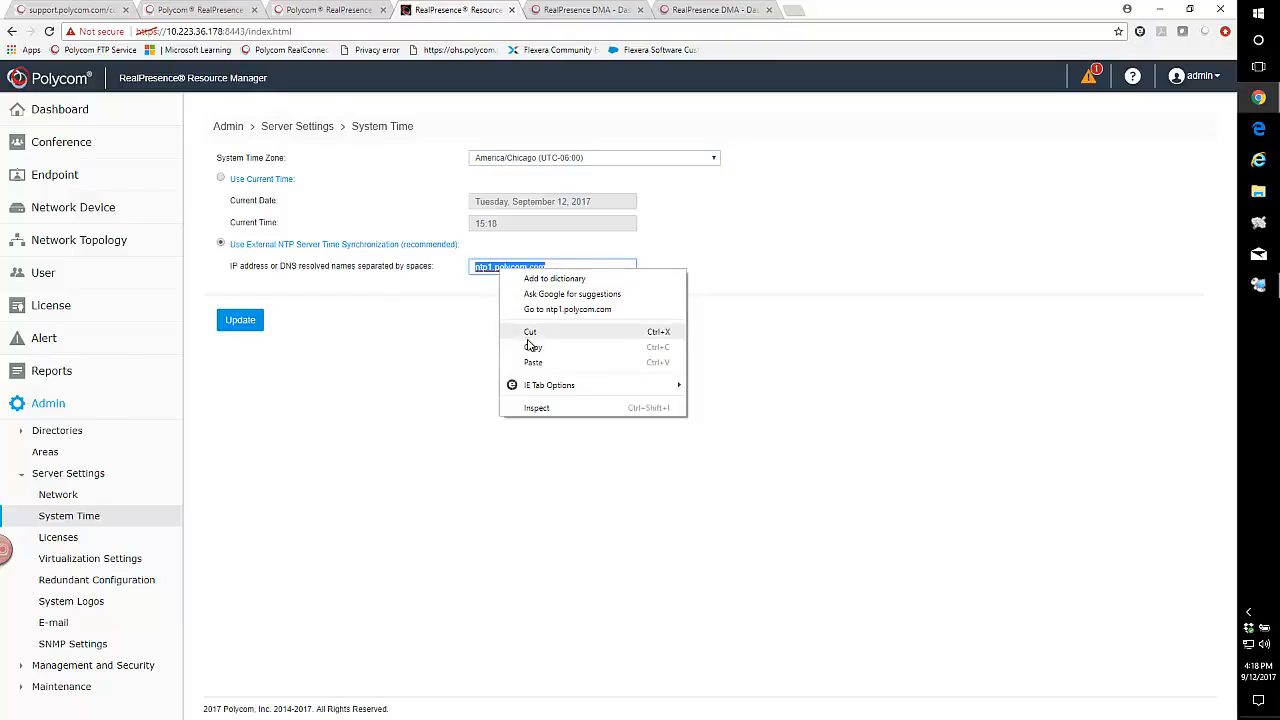
pyautogui.click(531, 343)
pyautogui.click(240, 320)
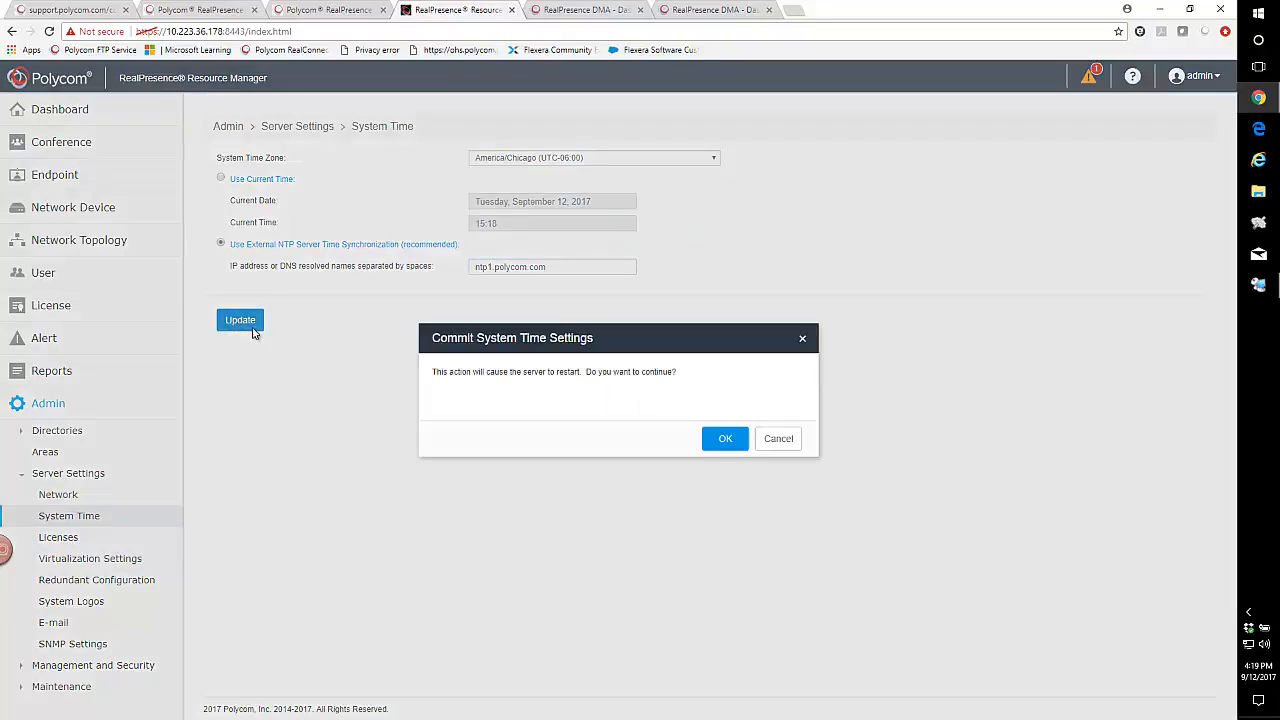
pyautogui.click(722, 440)
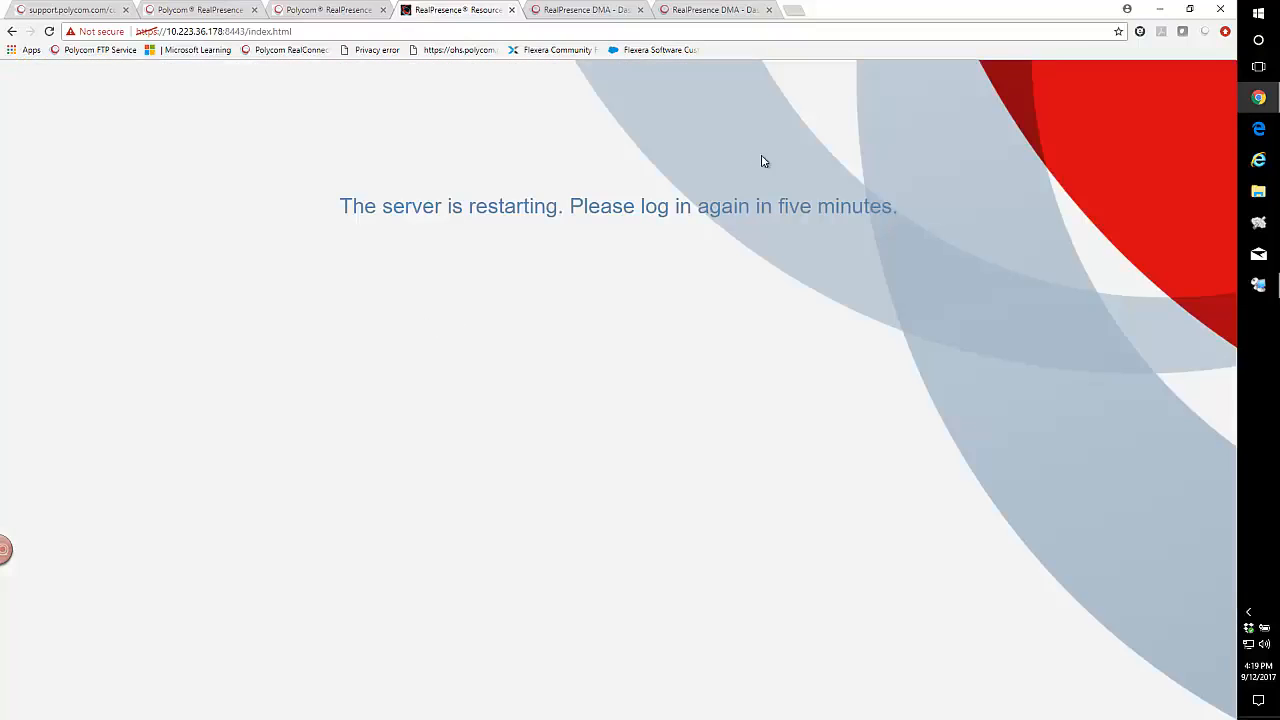
# - In the 10.223.36.168 DMA's Time Settings, choose US/Central (UTC-06:00) as the system time zone
pyautogui.click(582, 10)
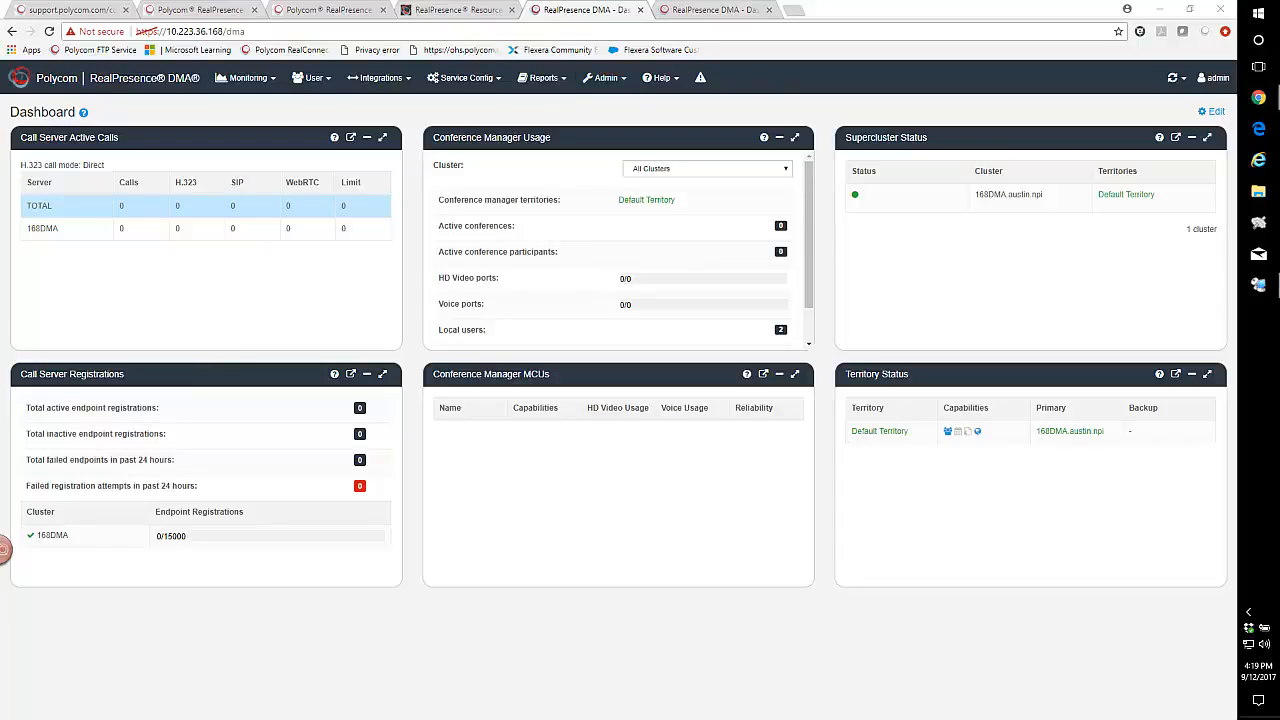
pyautogui.click(606, 79)
pyautogui.moveTo(604, 106)
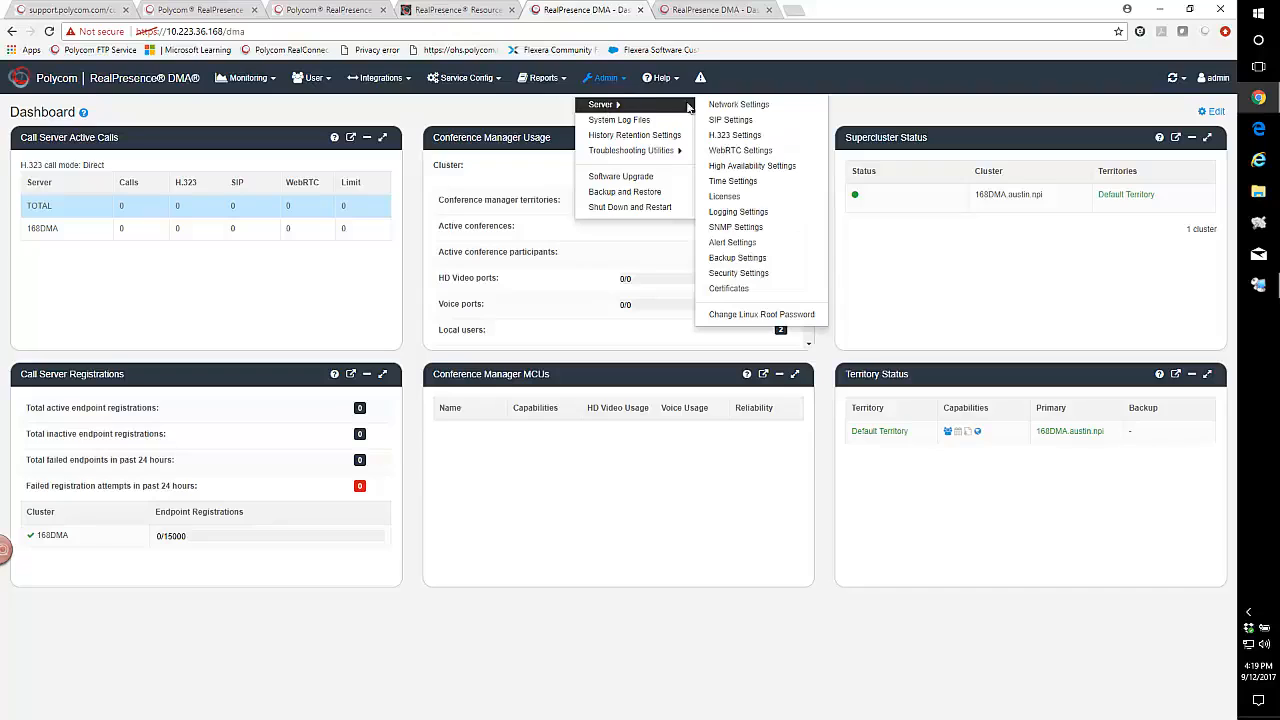
pyautogui.click(738, 184)
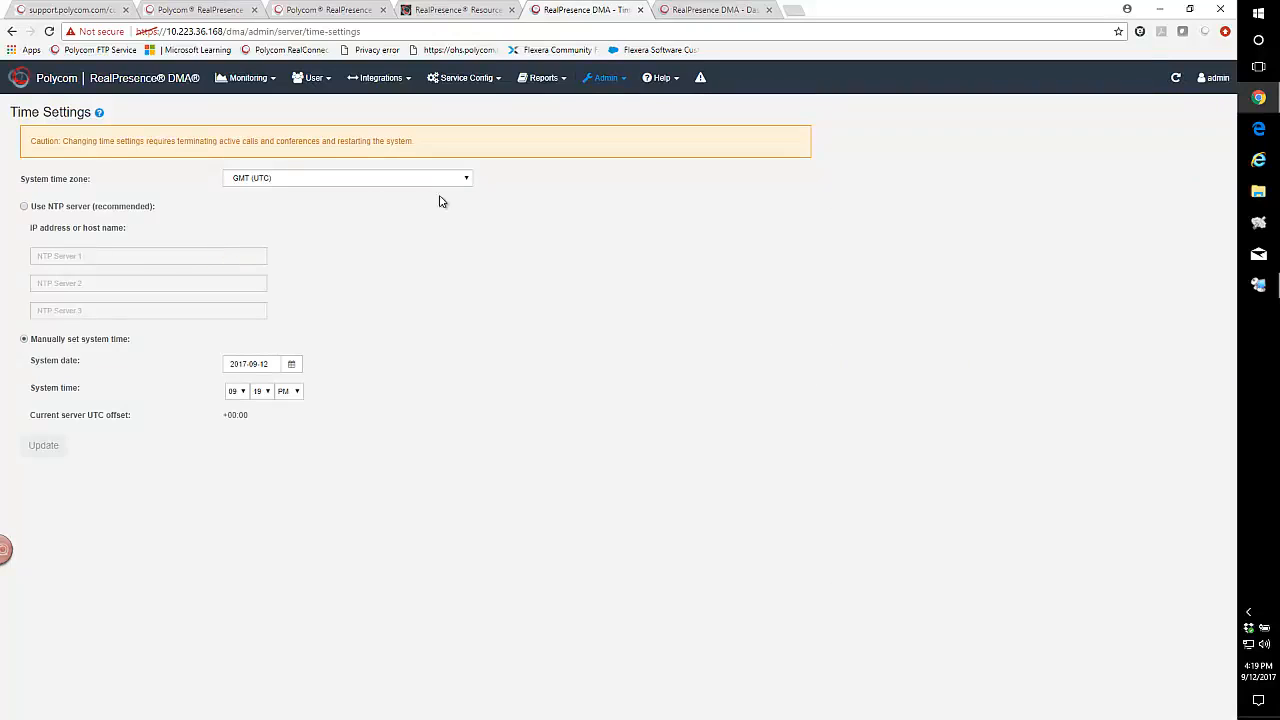
pyautogui.click(470, 181)
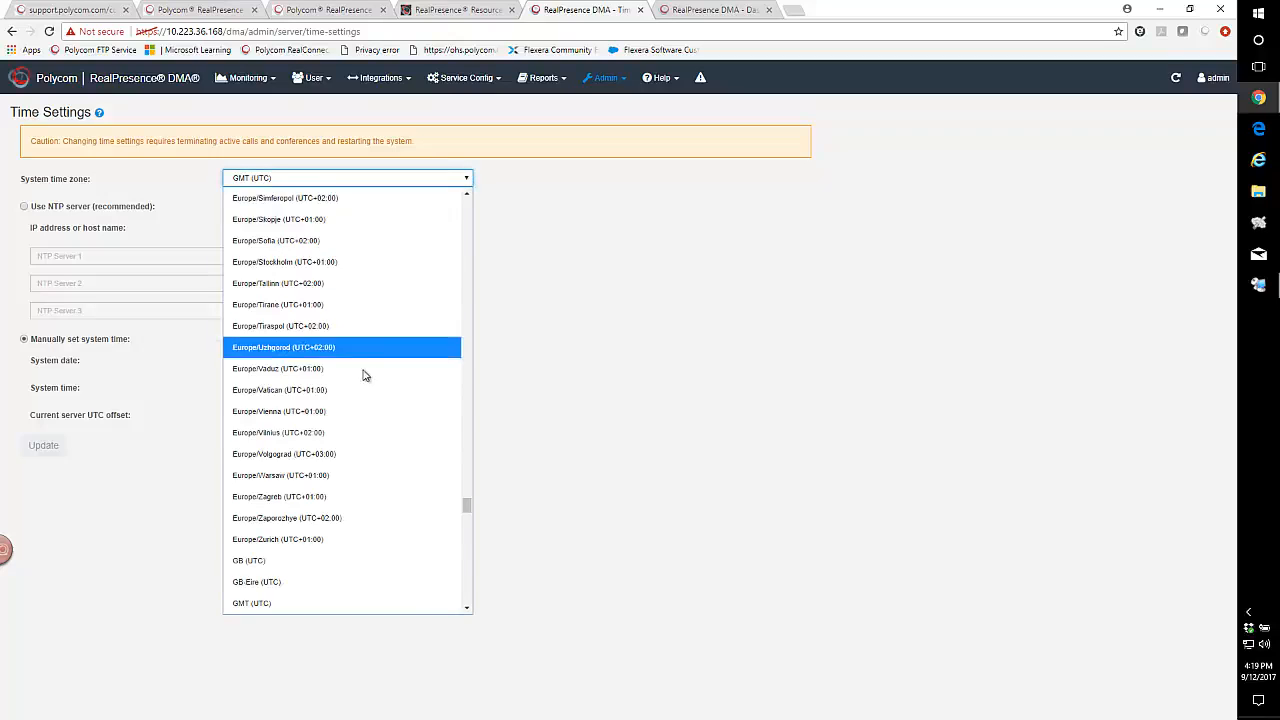
pyautogui.scroll(-5, 343, 449)
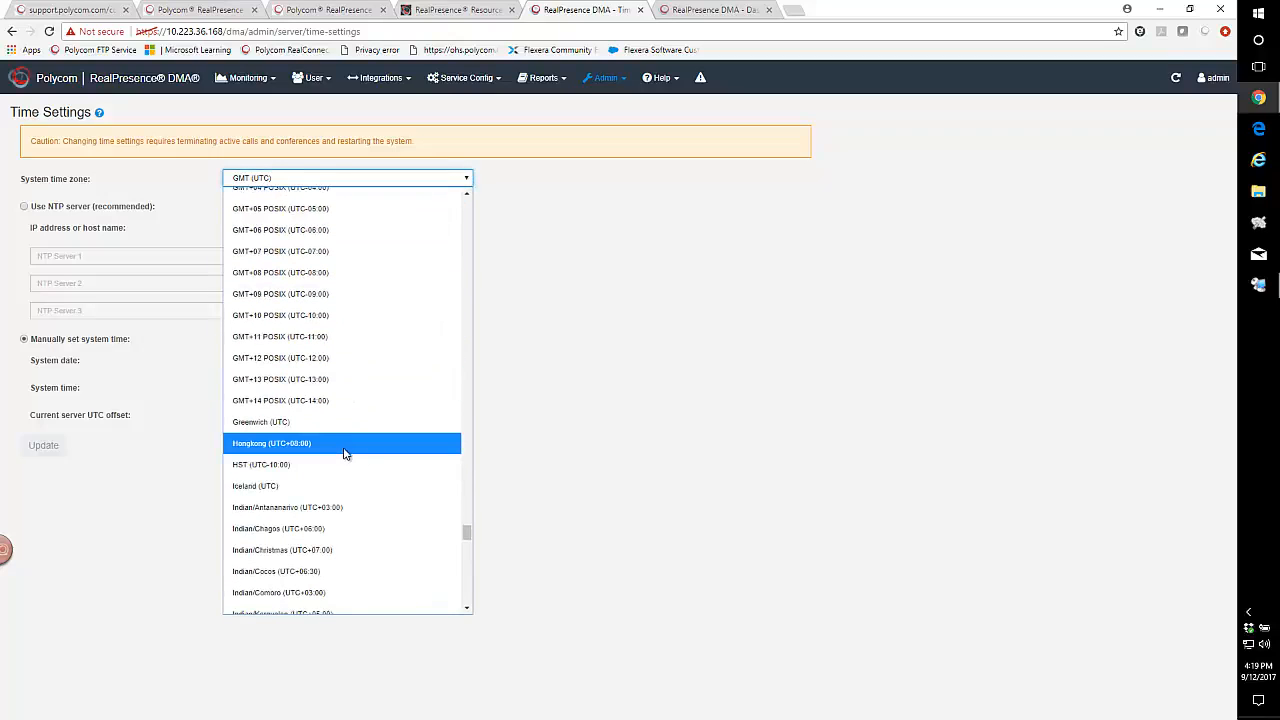
pyautogui.scroll(-10, 344, 454)
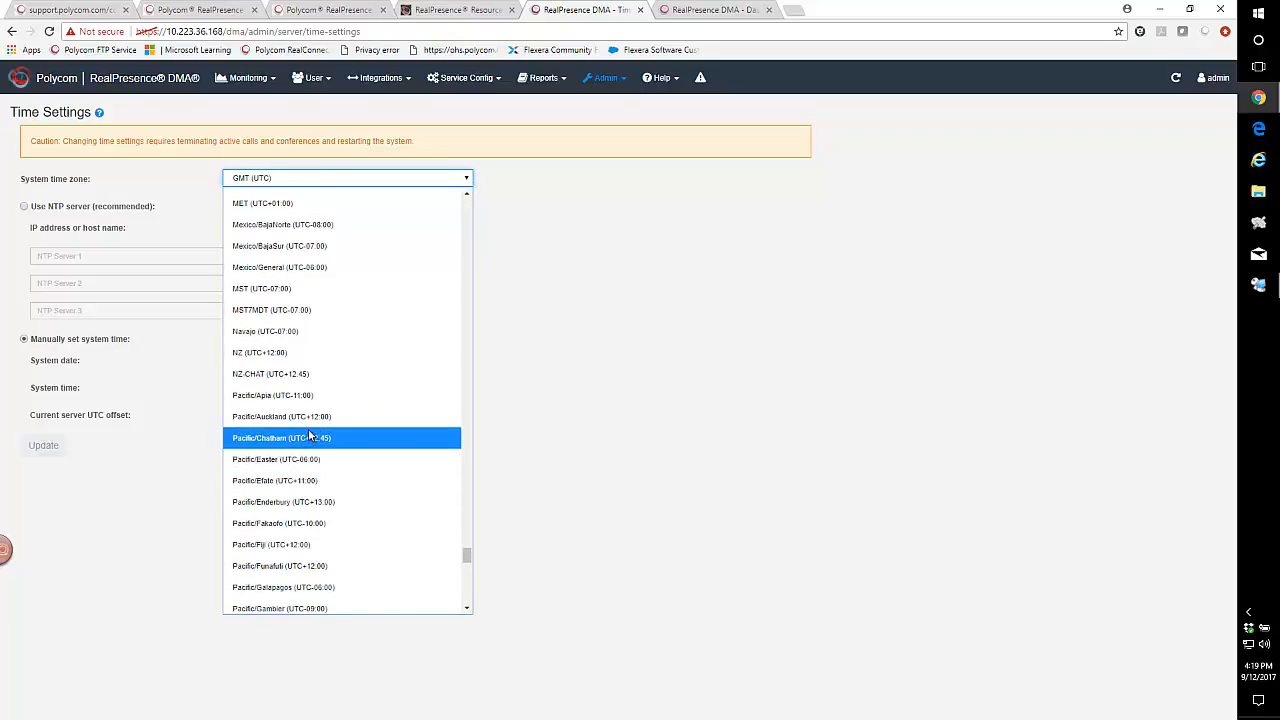
pyautogui.scroll(-6, 295, 520)
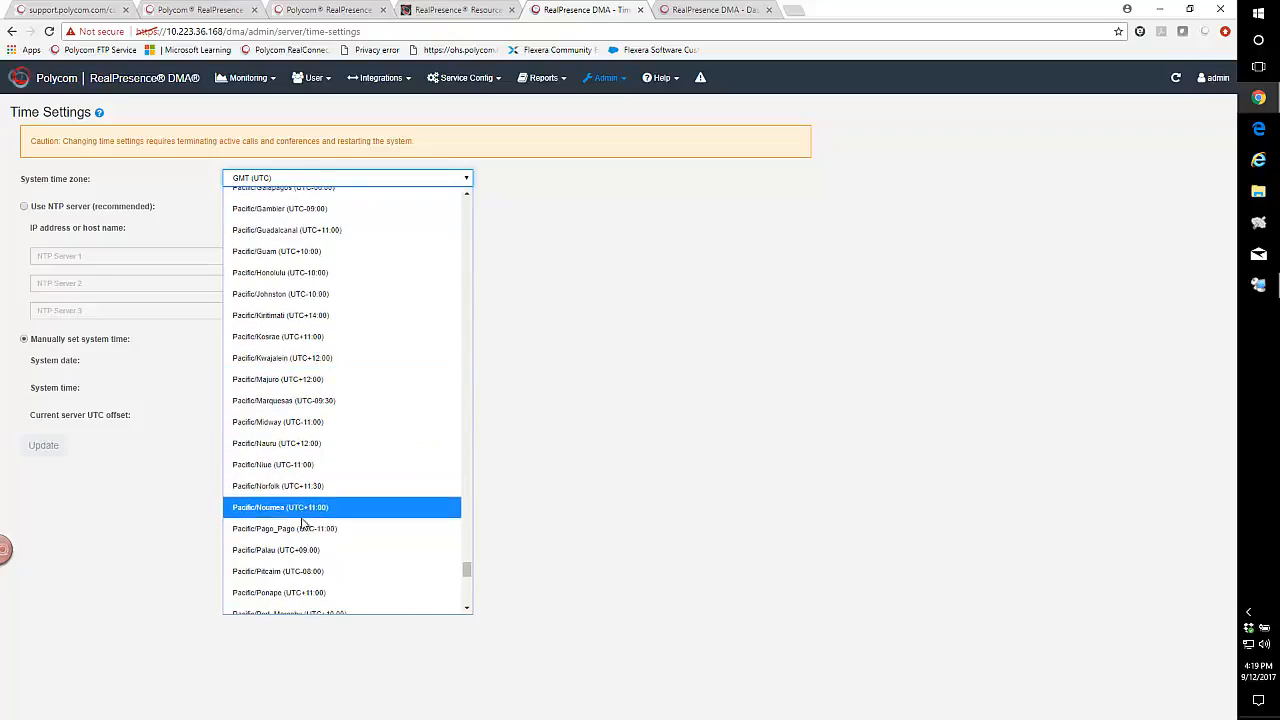
pyautogui.scroll(-10, 300, 510)
pyautogui.scroll(-1, 297, 512)
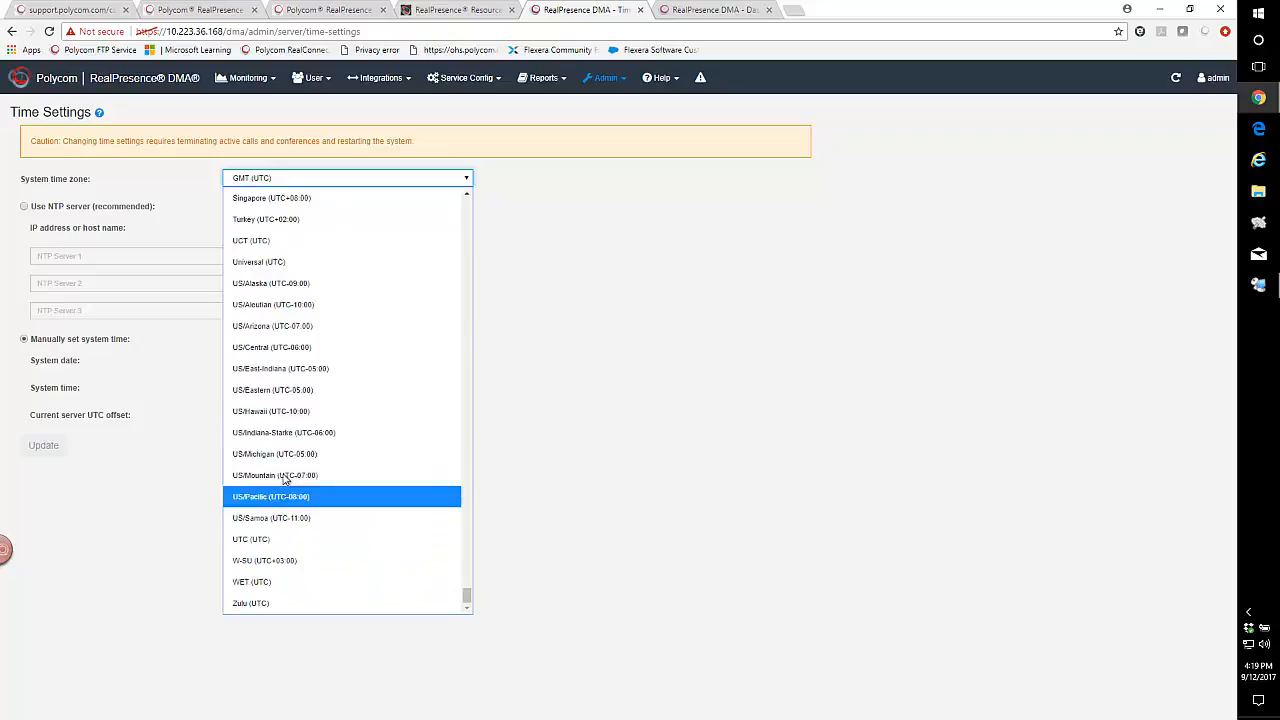
pyautogui.click(287, 352)
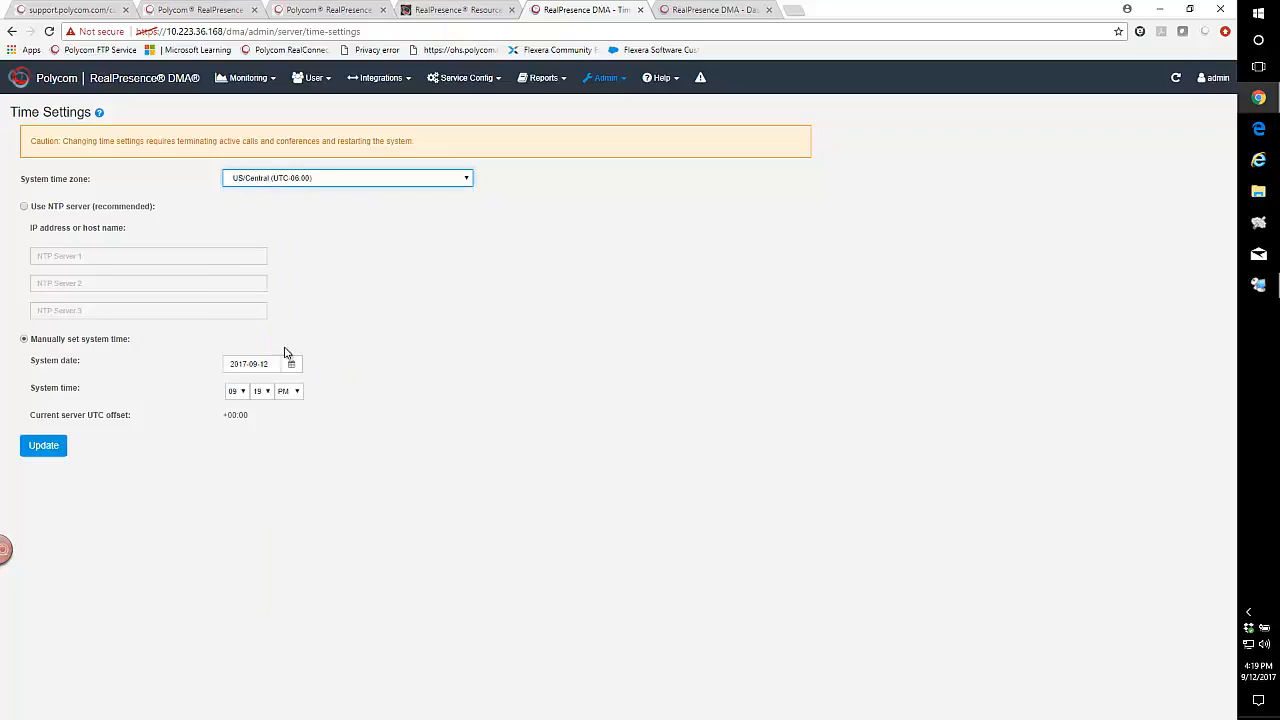
# - Switch to NTP time and set NTP Servers 1 and 2 to ntp1.polycom.com and ntp2.polycom.com
pyautogui.click(22, 206)
pyautogui.click(45, 256)
pyautogui.rightClick(48, 258)
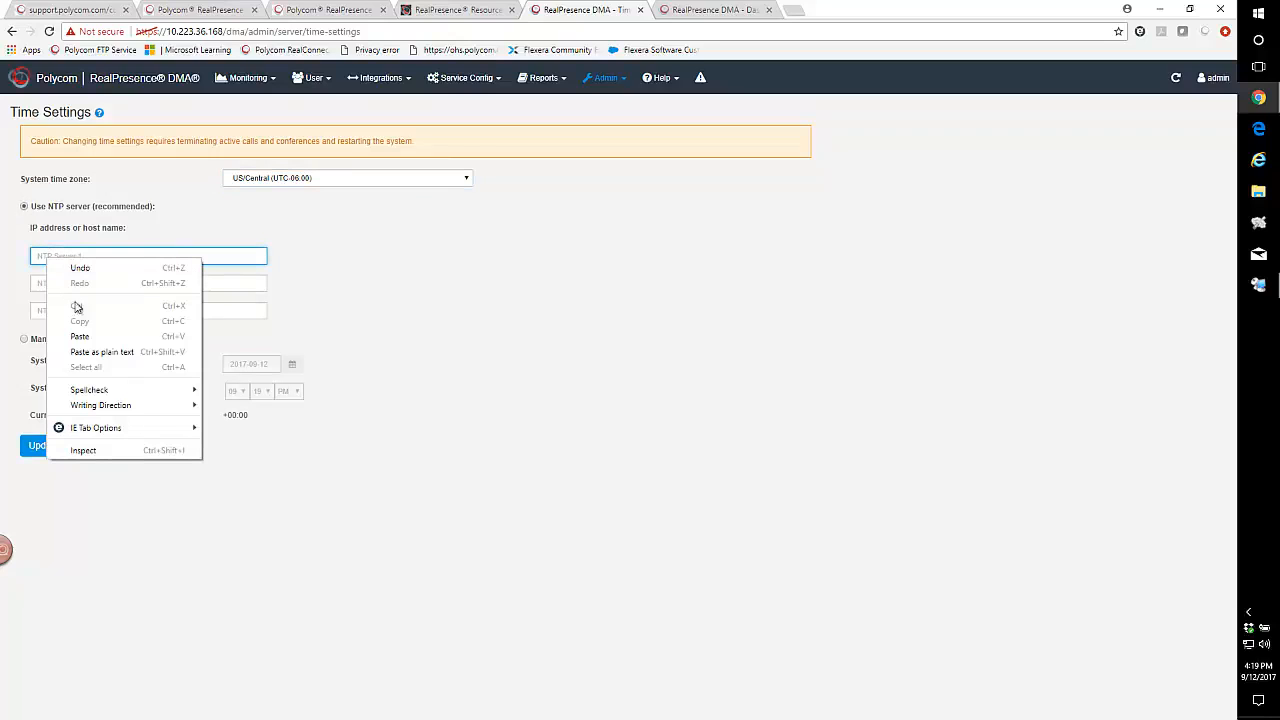
pyautogui.click(79, 336)
pyautogui.click(52, 283)
pyautogui.rightClick(52, 283)
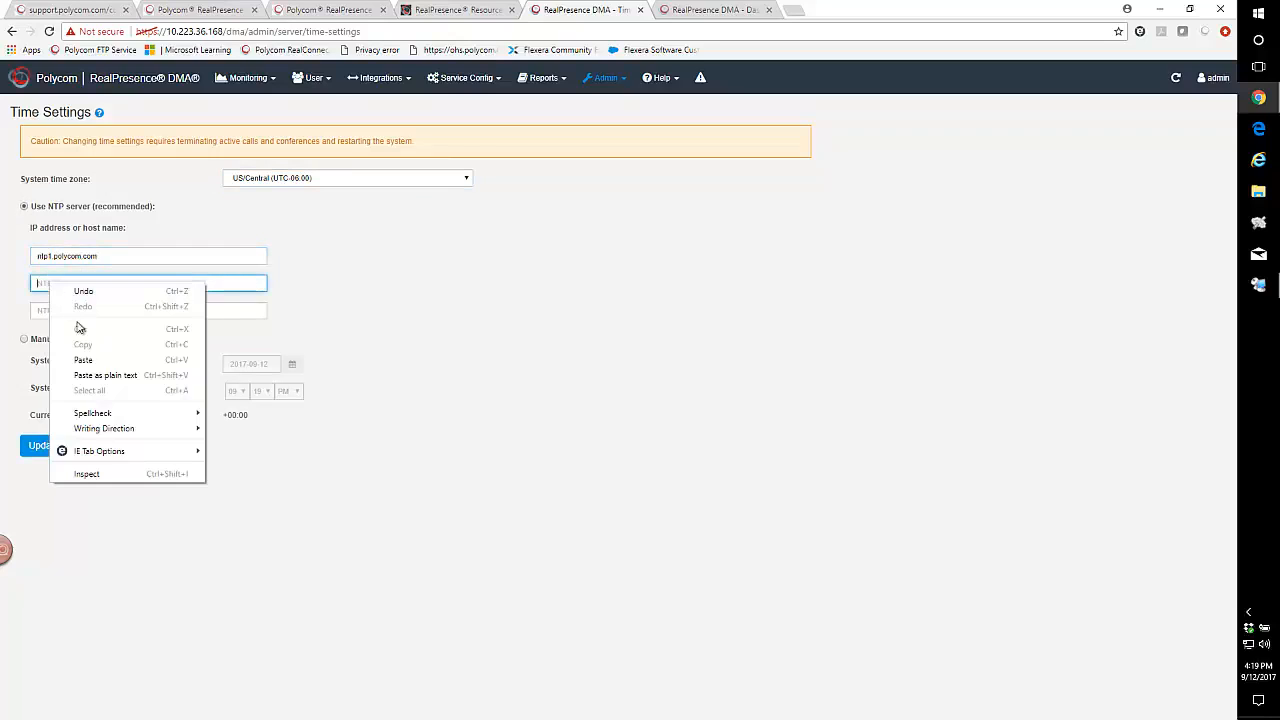
pyautogui.click(83, 360)
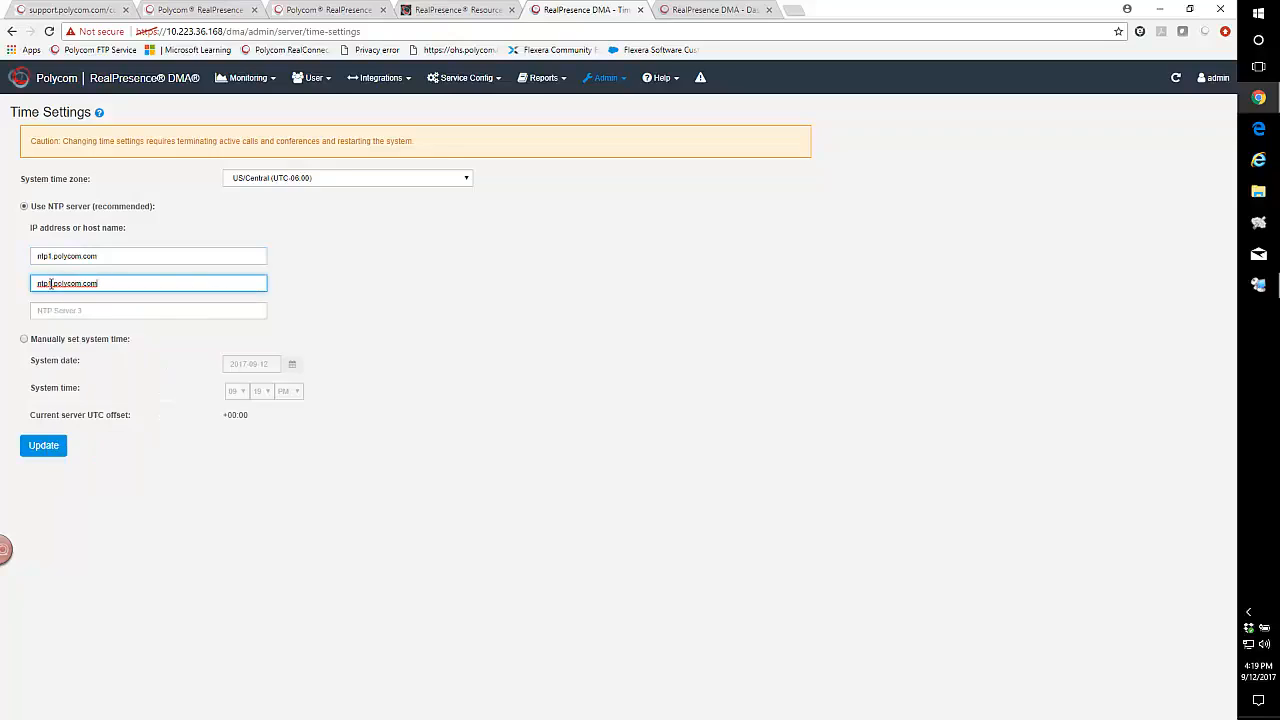
pyautogui.press('BackSpace')
pyautogui.write('2')
# - Set NTP Server 3 to ntp3.polycom.com, then apply the settings and confirm the restart
pyautogui.click(55, 310)
pyautogui.rightClick(52, 311)
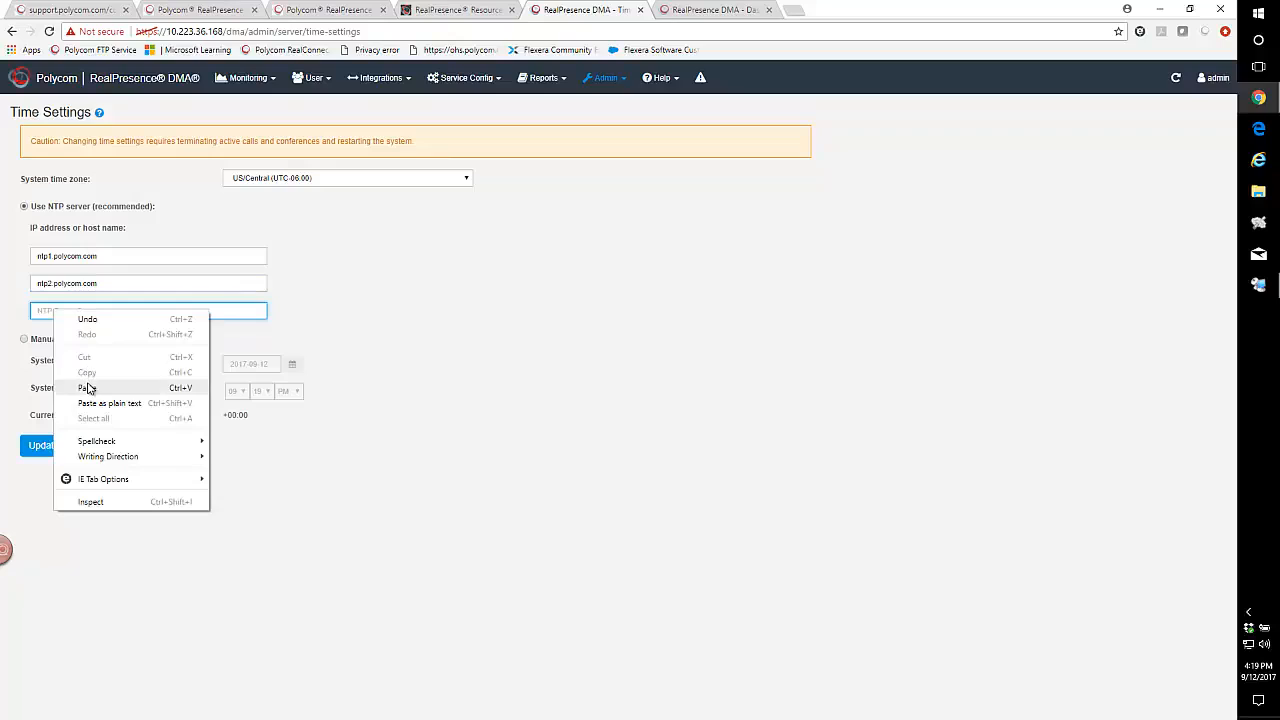
pyautogui.click(83, 387)
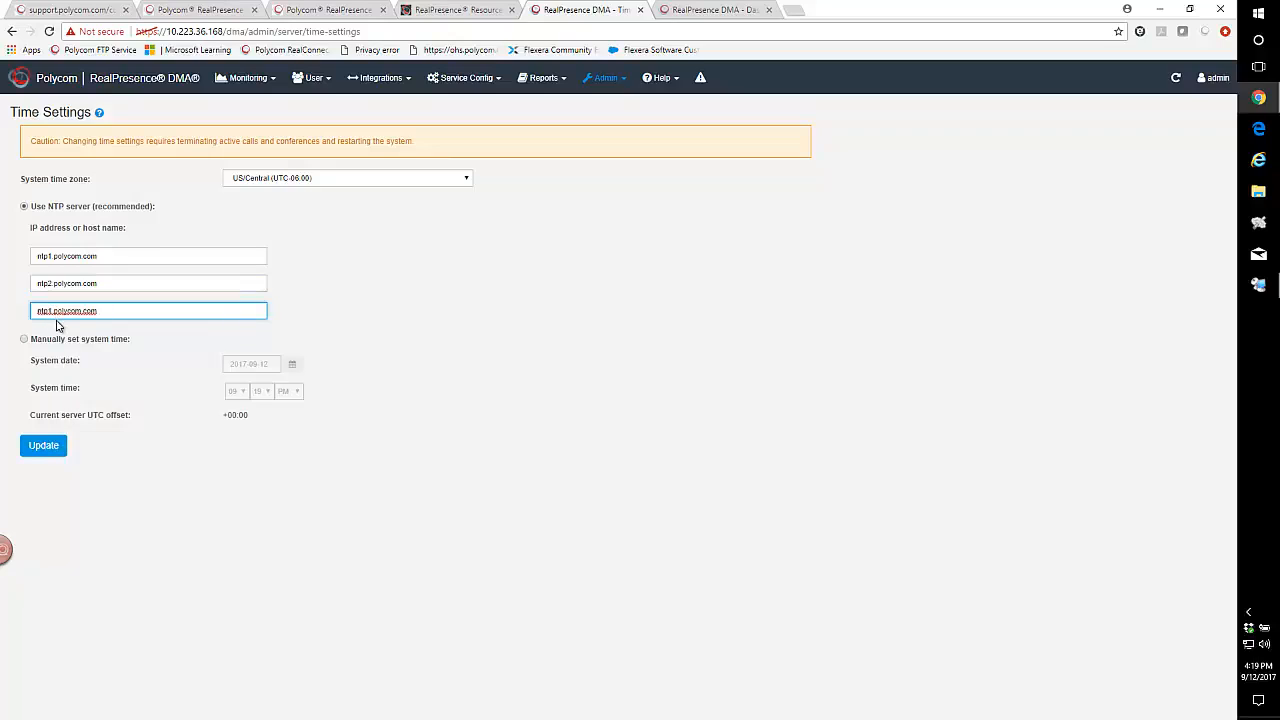
pyautogui.press('BackSpace')
pyautogui.write('3')
pyautogui.click(43, 445)
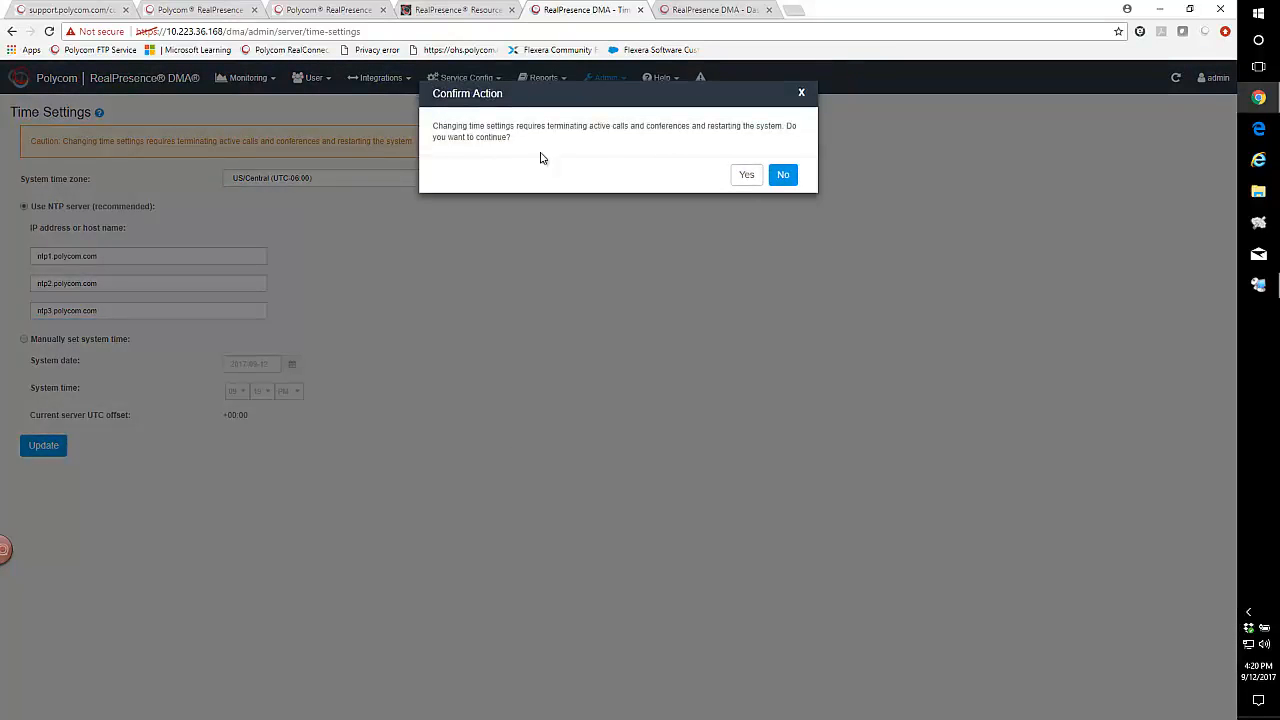
pyautogui.click(746, 174)
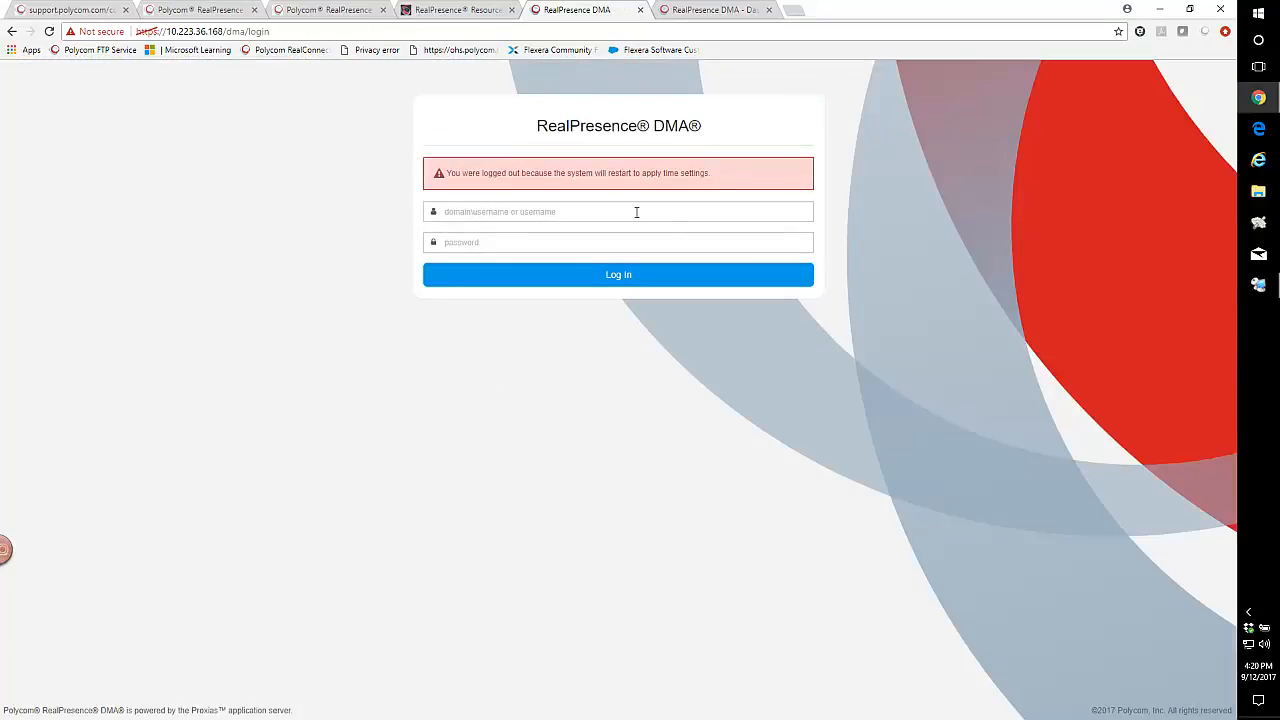
# - In the 10.223.36.169 DMA's Time Settings, choose US/Central (UTC-06:00) as the system time zone
pyautogui.click(727, 14)
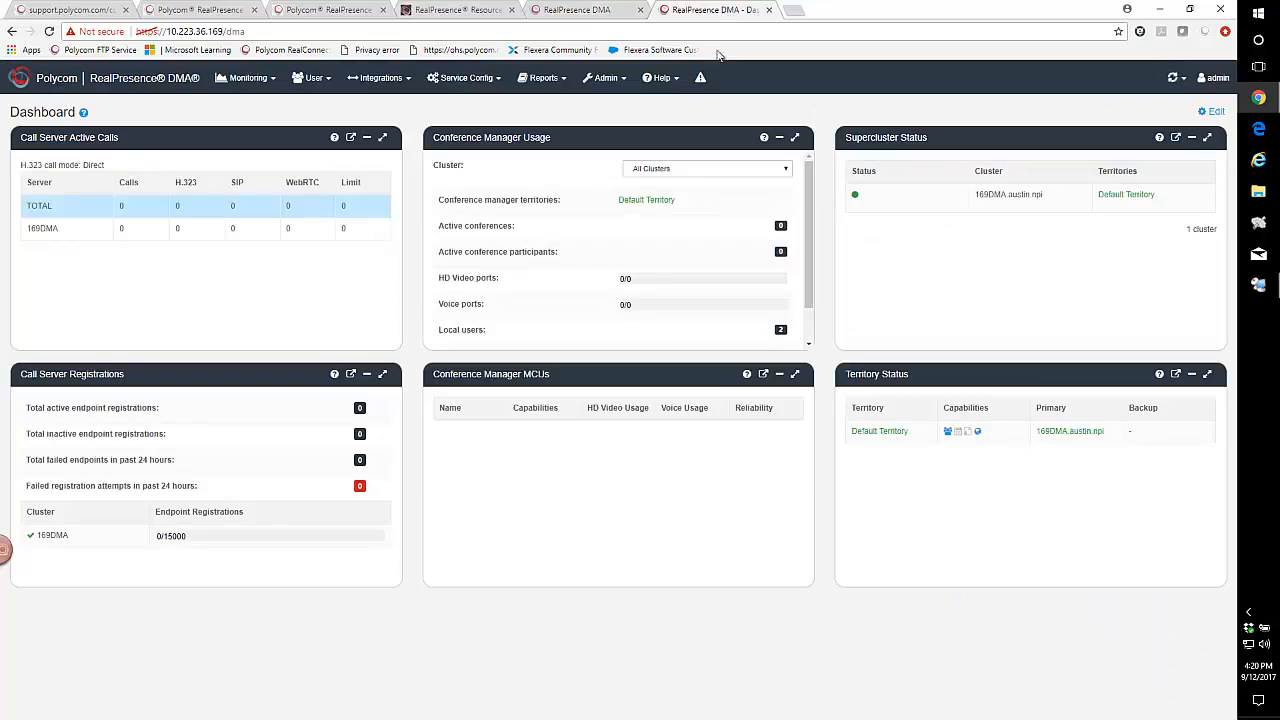
pyautogui.click(620, 86)
pyautogui.moveTo(618, 106)
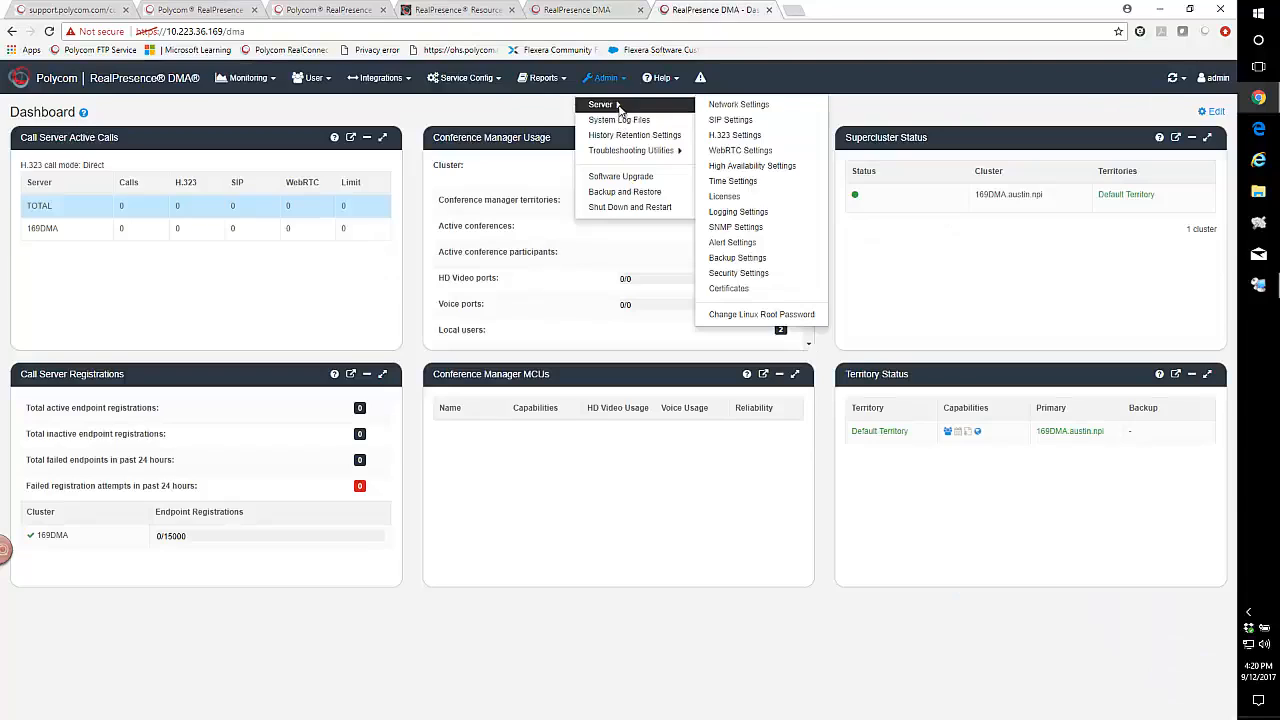
pyautogui.click(735, 182)
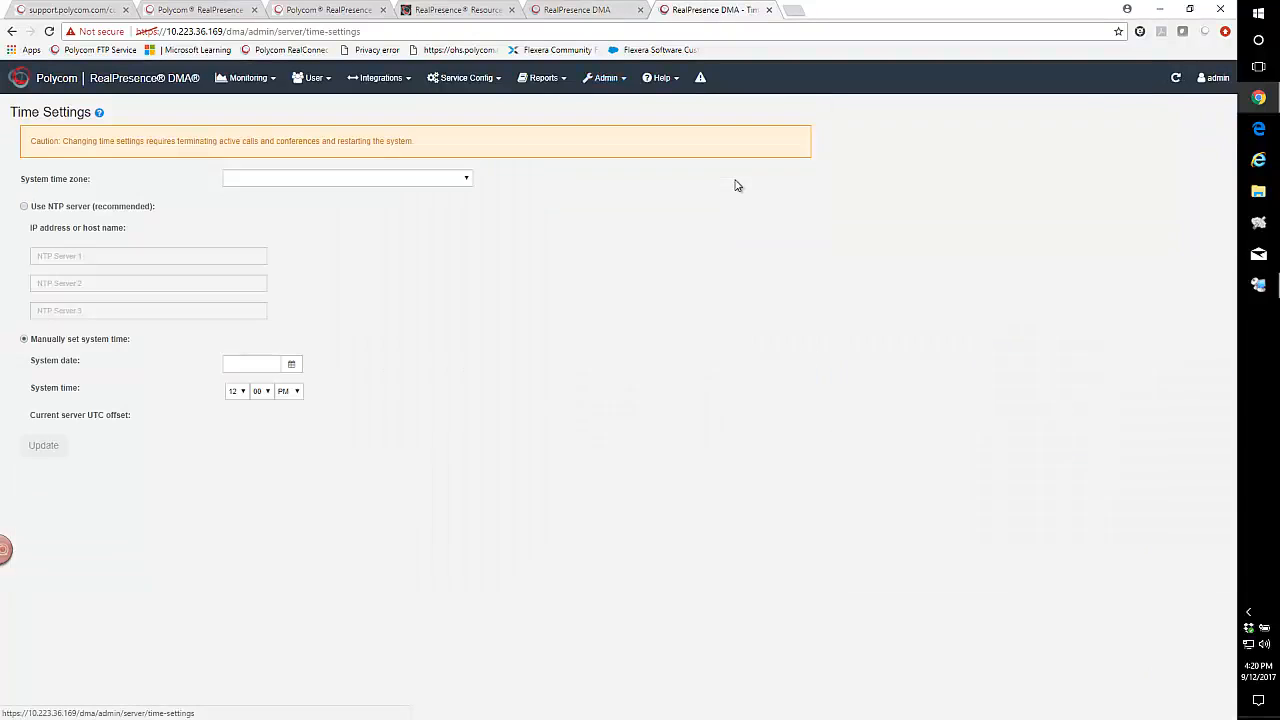
pyautogui.click(290, 180)
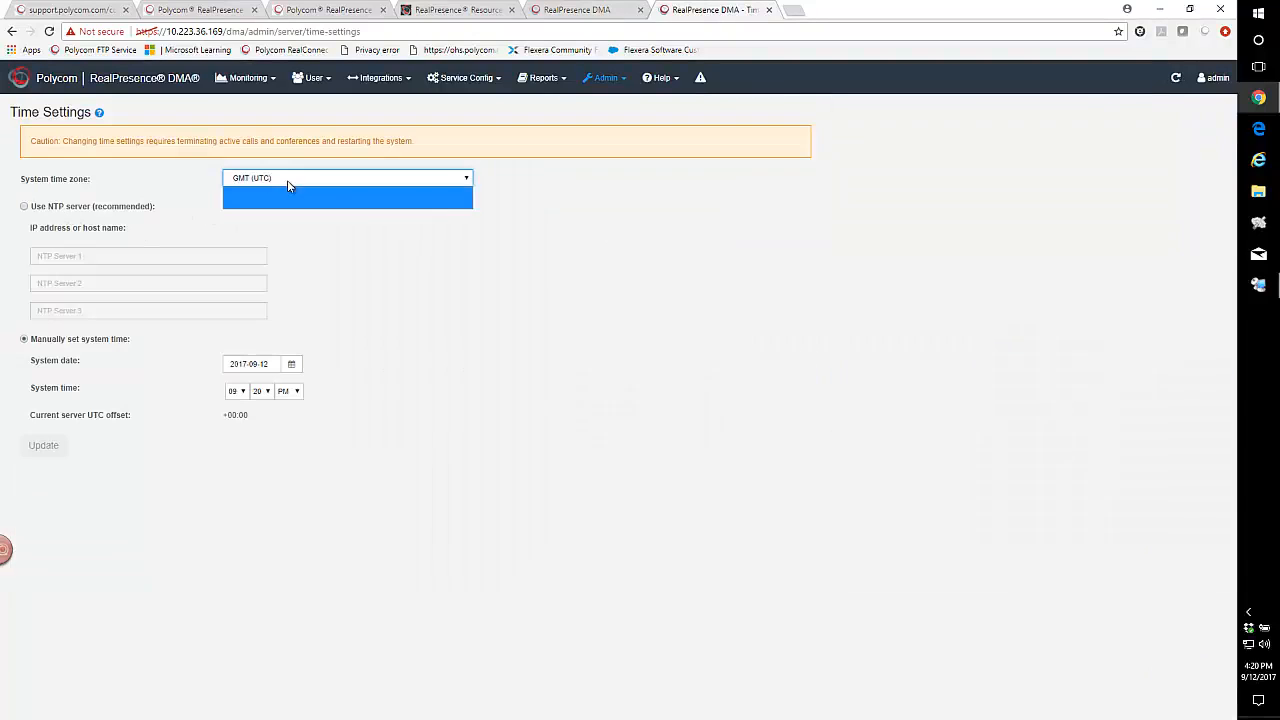
pyautogui.scroll(-3, 468, 201)
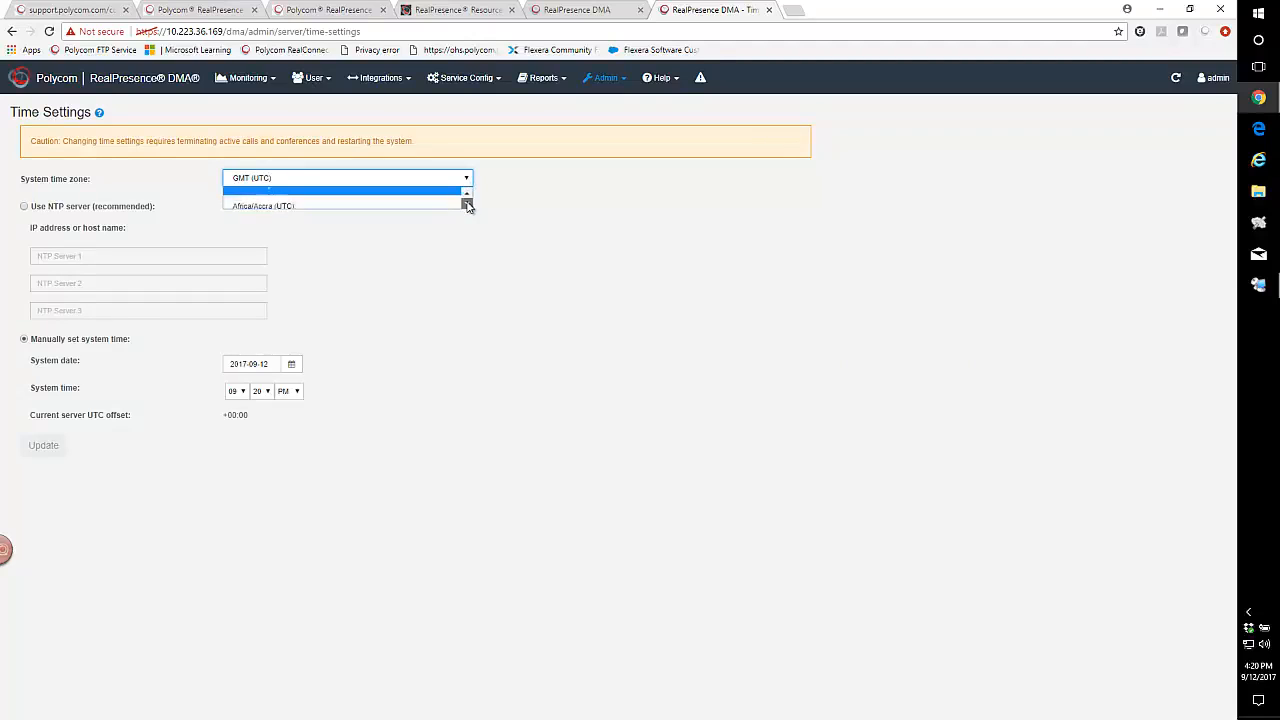
pyautogui.scroll(-3, 467, 205)
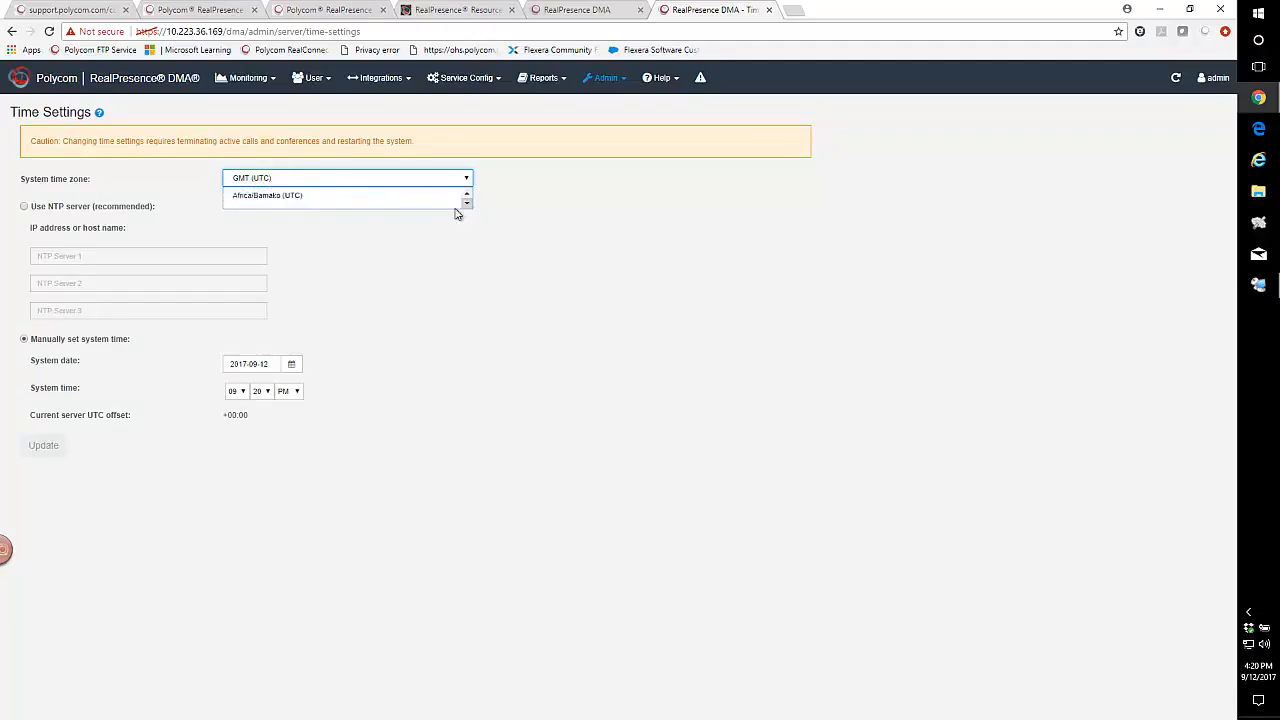
pyautogui.click(352, 180)
pyautogui.click(467, 180)
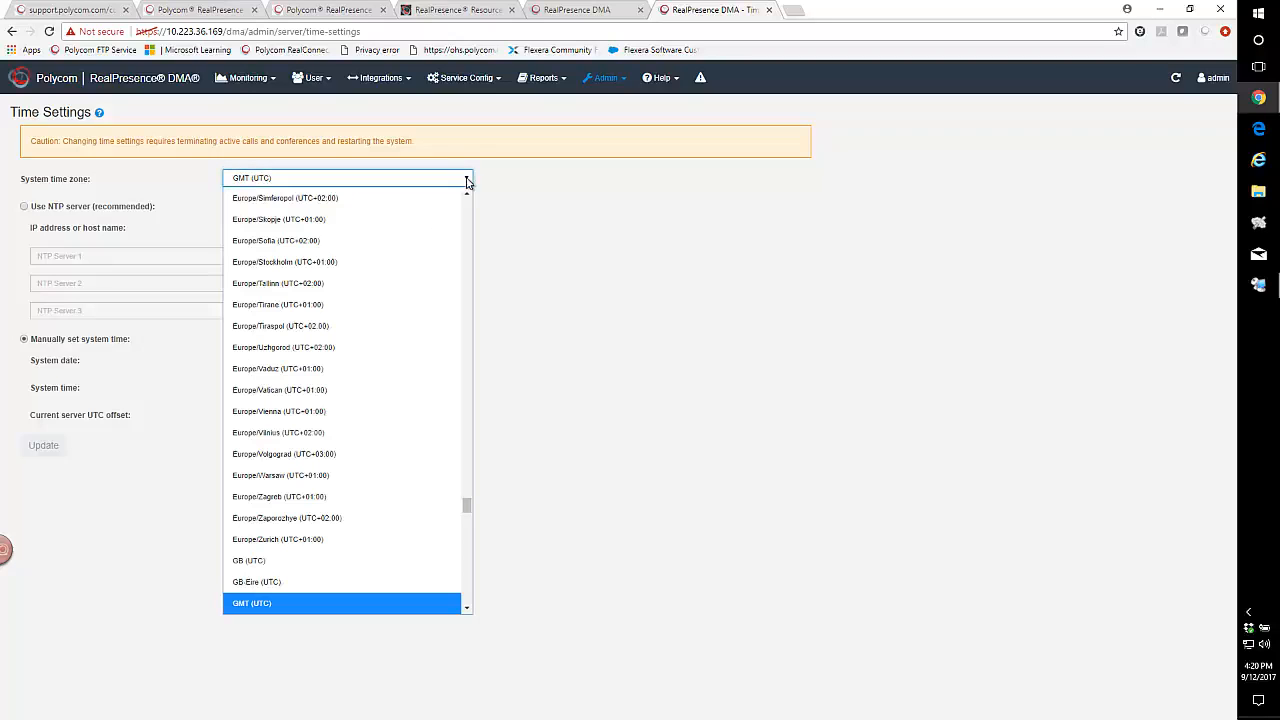
pyautogui.scroll(-20, 357, 414)
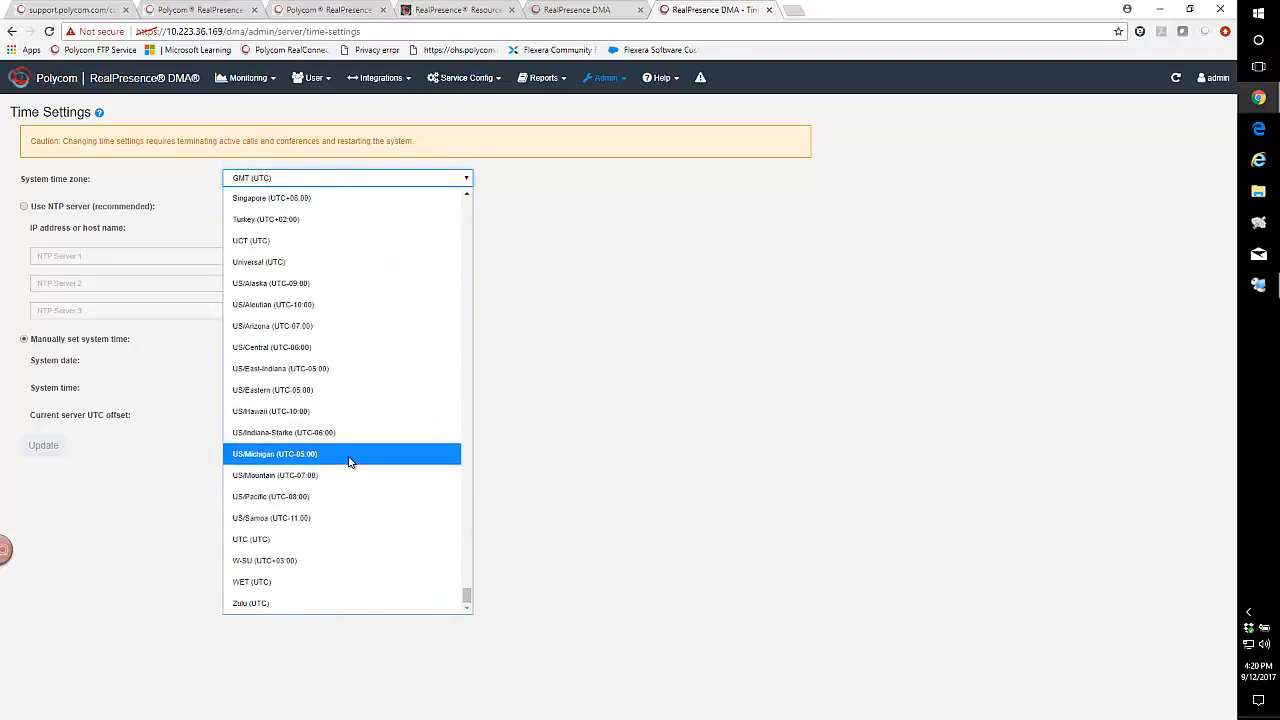
pyautogui.click(294, 350)
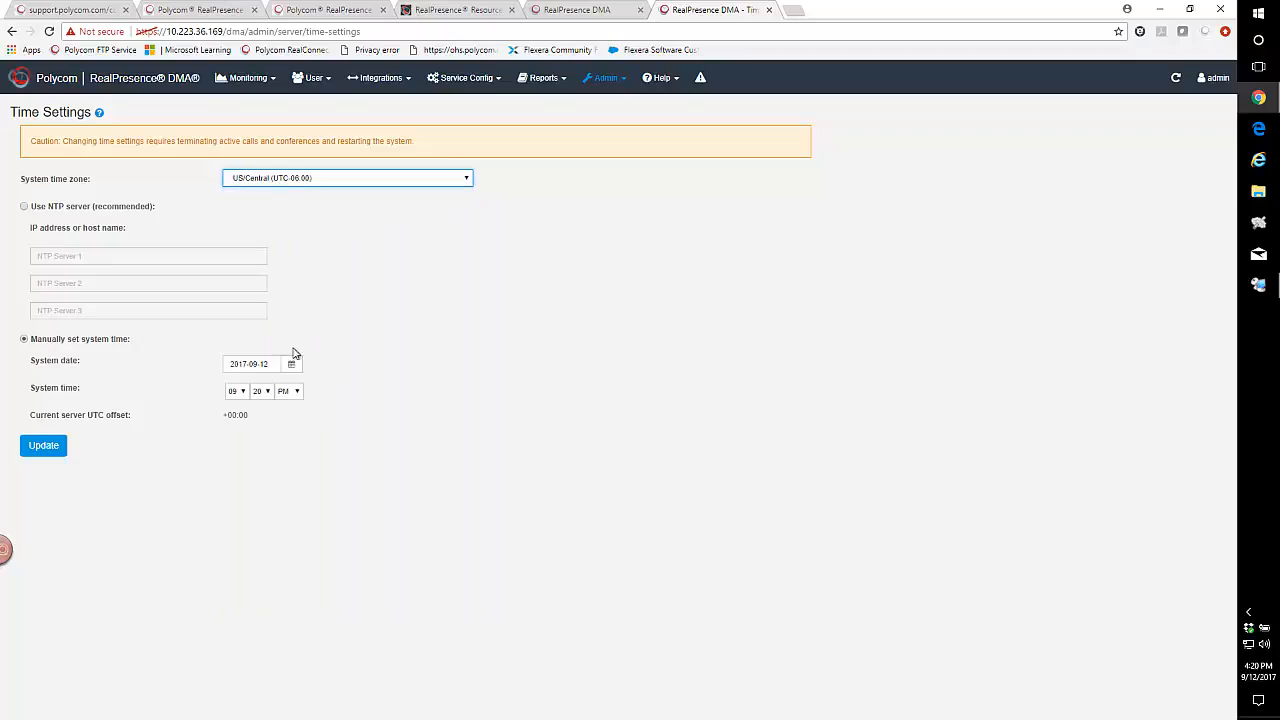
# - Switch to NTP time and set the first two servers to ntp1.polycom.com and ntp2.polycom.com
pyautogui.click(28, 207)
pyautogui.rightClick(53, 257)
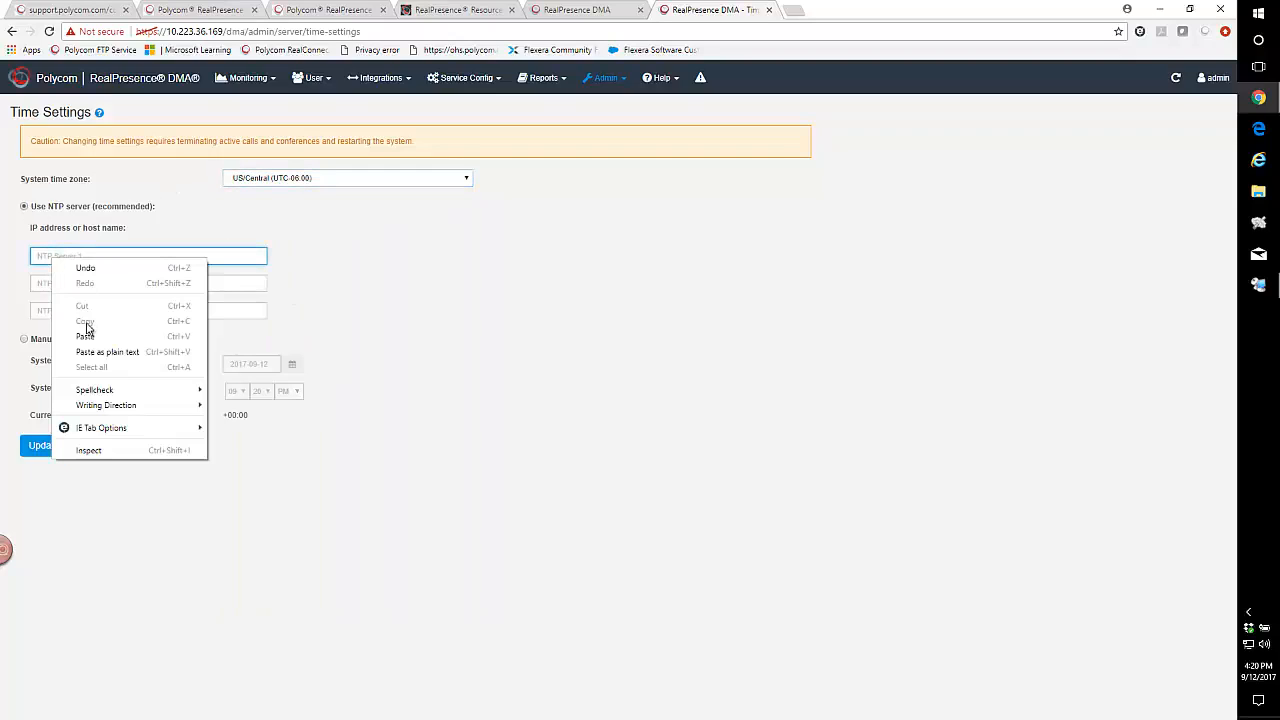
pyautogui.click(89, 332)
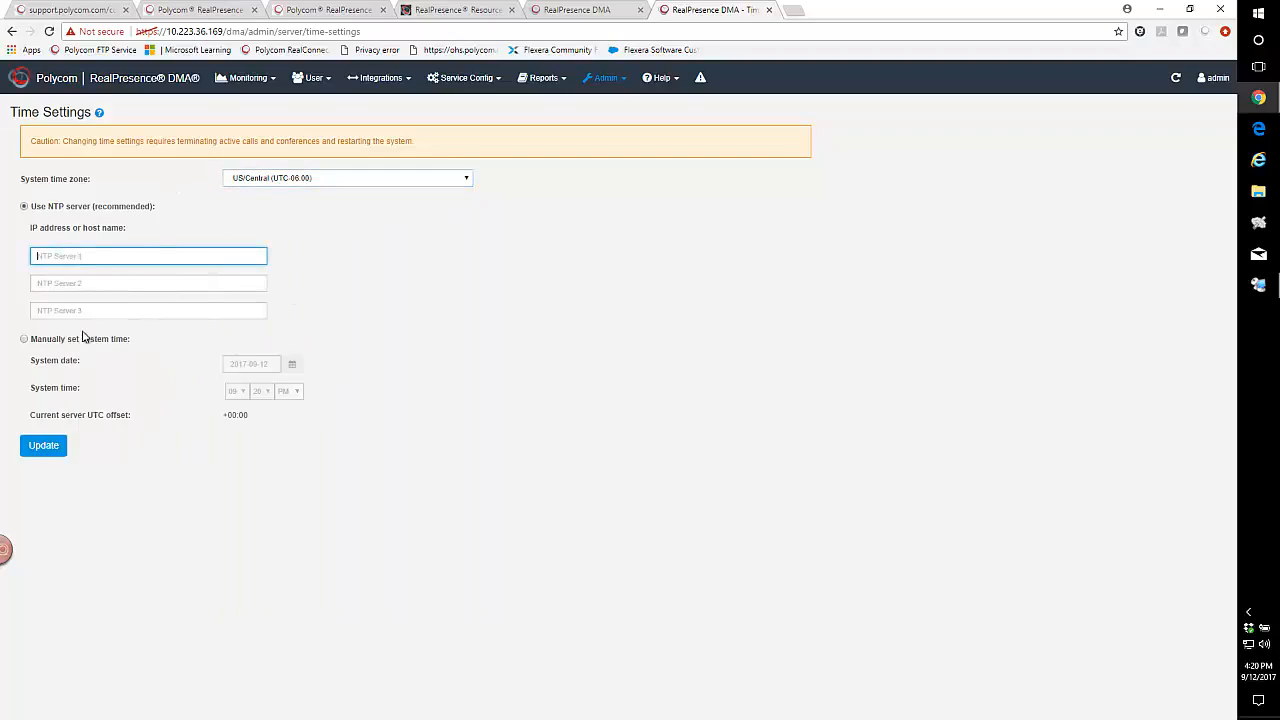
pyautogui.rightClick(42, 285)
pyautogui.click(70, 366)
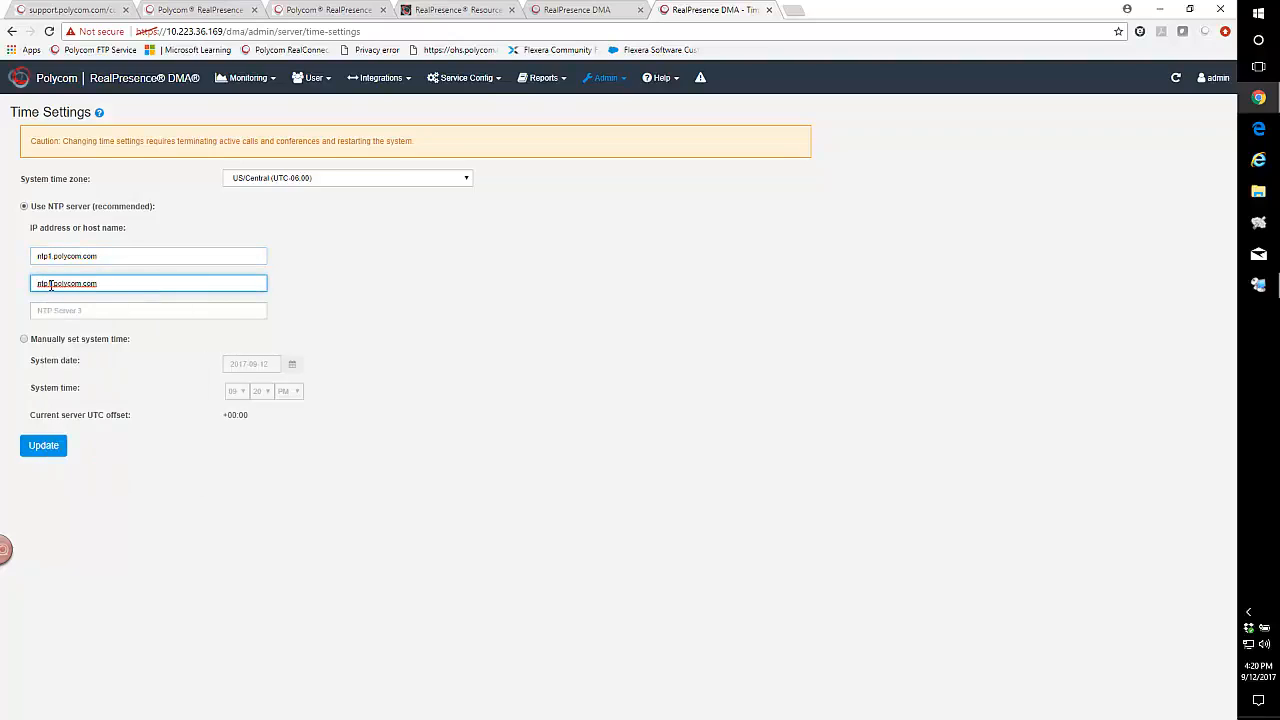
pyautogui.press('BackSpace')
pyautogui.write('2')
# - Set the third NTP server to ntp3.polycom.com, then apply and confirm the restart
pyautogui.rightClick(54, 311)
pyautogui.click(88, 390)
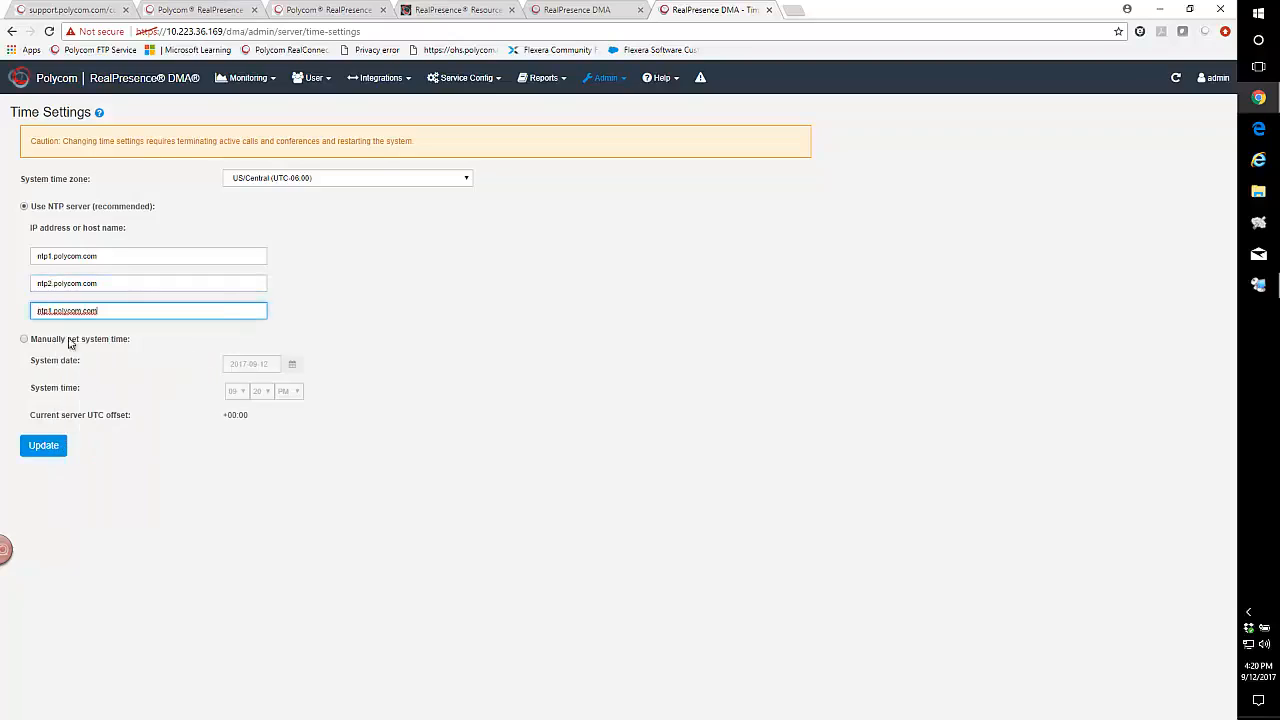
pyautogui.click(57, 314)
pyautogui.press('BackSpace')
pyautogui.write('3')
pyautogui.click(42, 447)
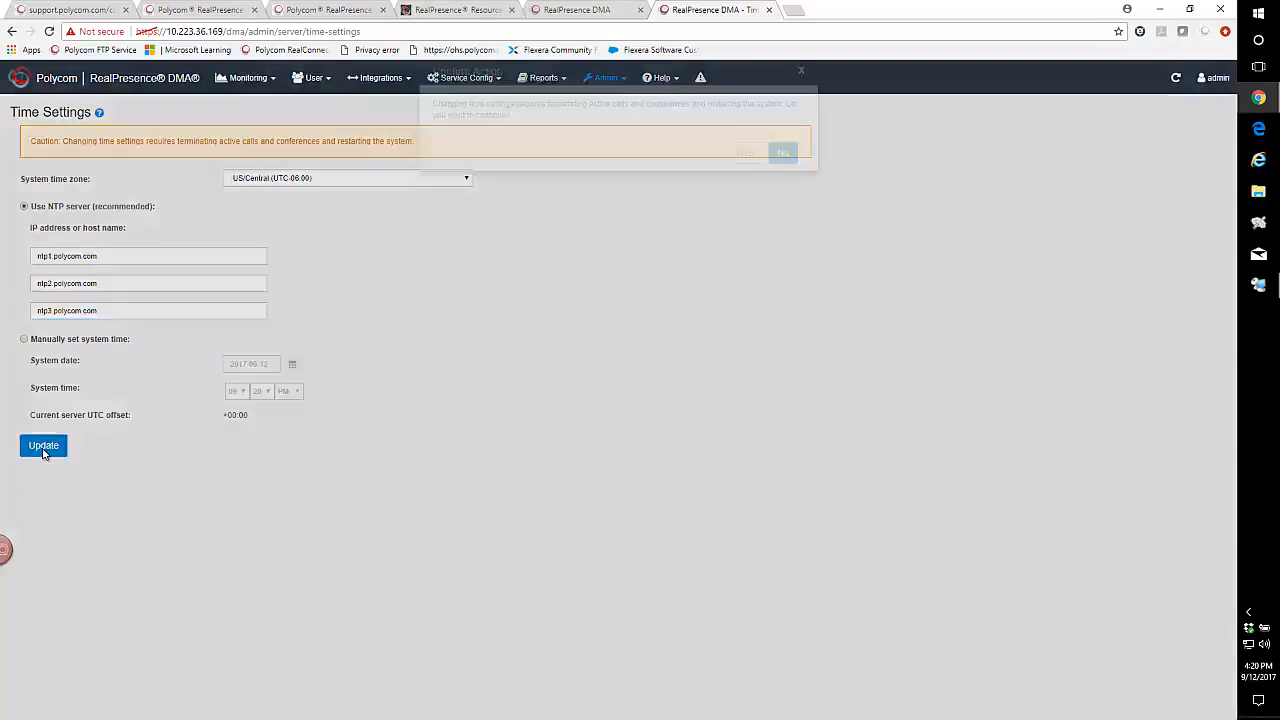
pyautogui.click(746, 175)
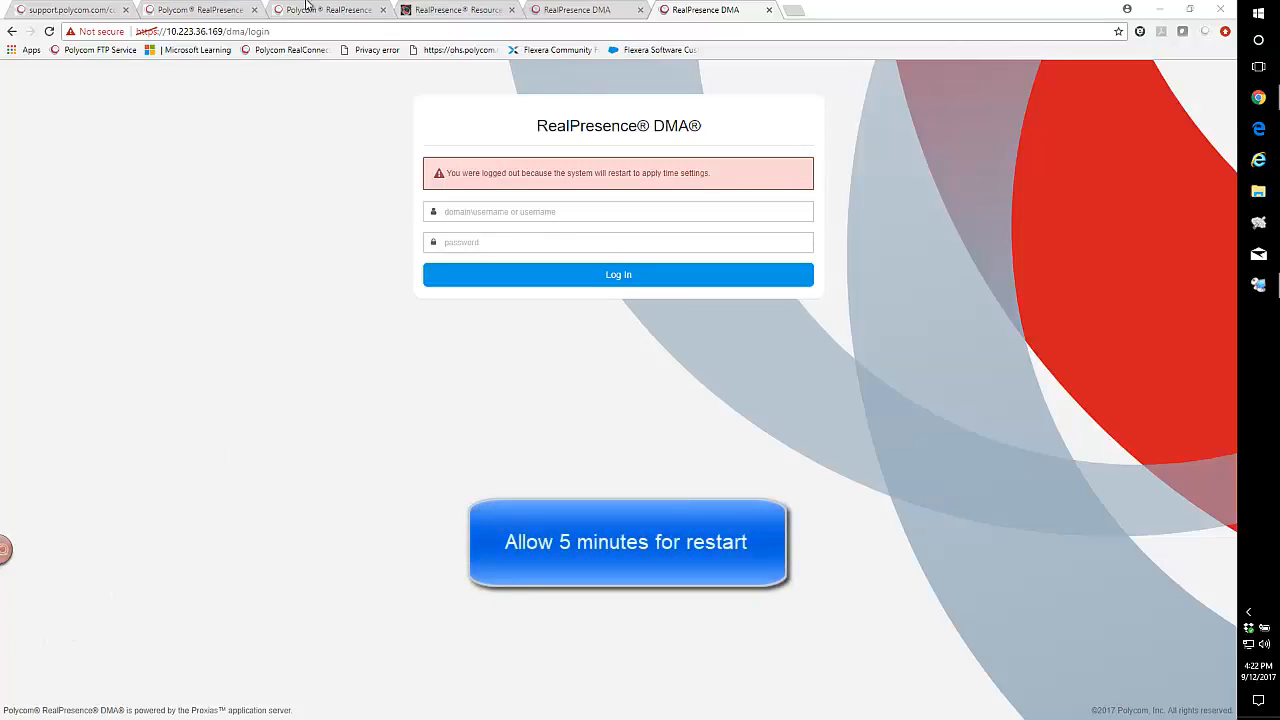
# - Repeatedly reload the restarting Resource Manager page, retrying after each connection error
pyautogui.click(478, 10)
pyautogui.click(303, 31)
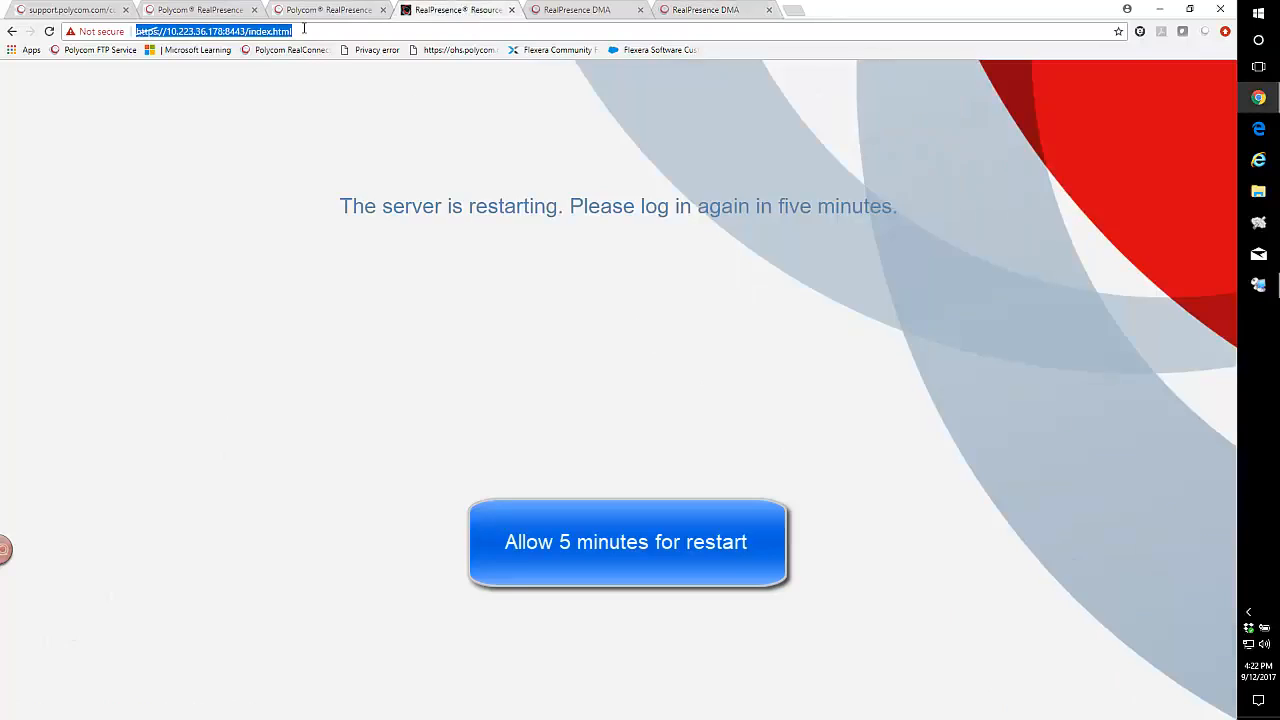
pyautogui.press('Return')
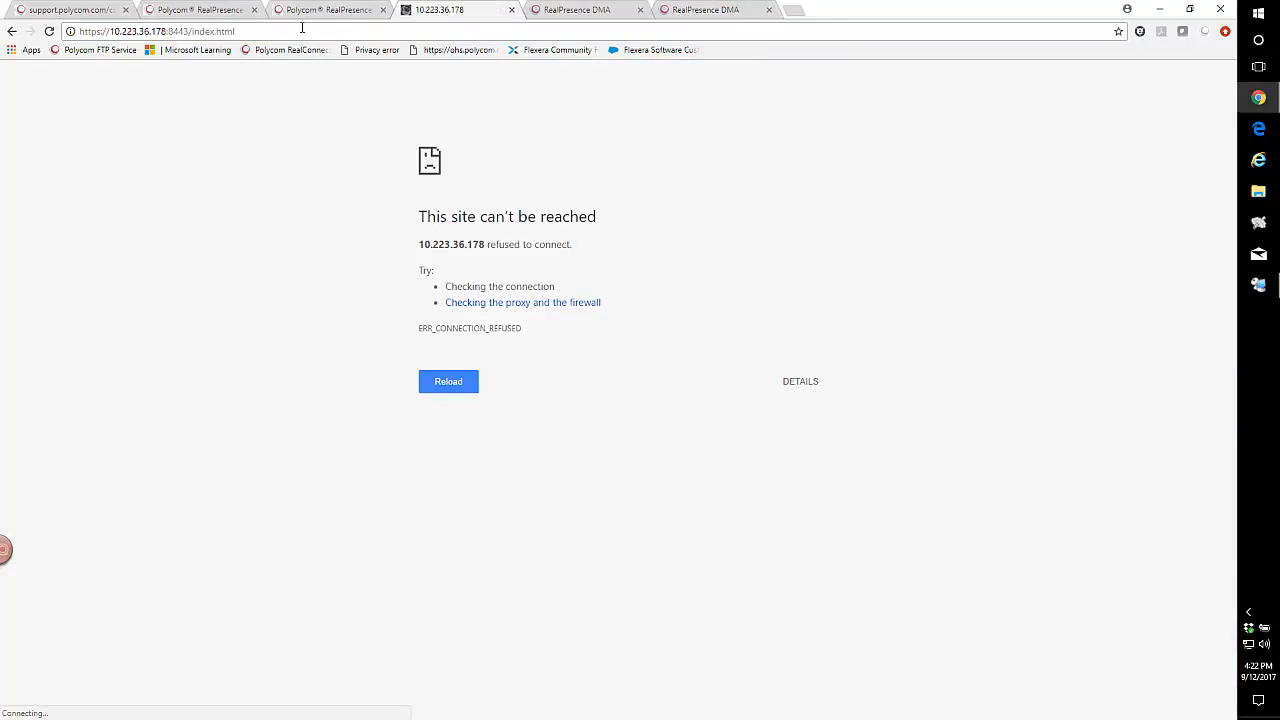
pyautogui.click(448, 388)
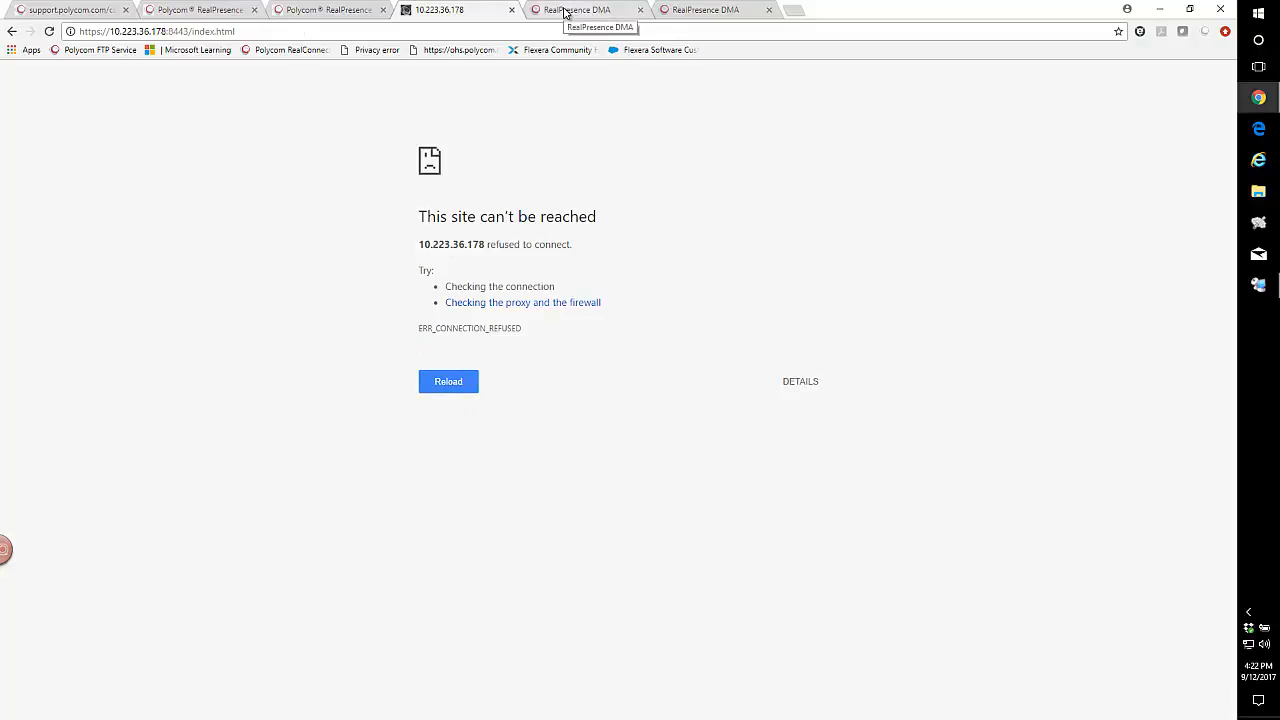
pyautogui.click(255, 33)
pyautogui.press('Return')
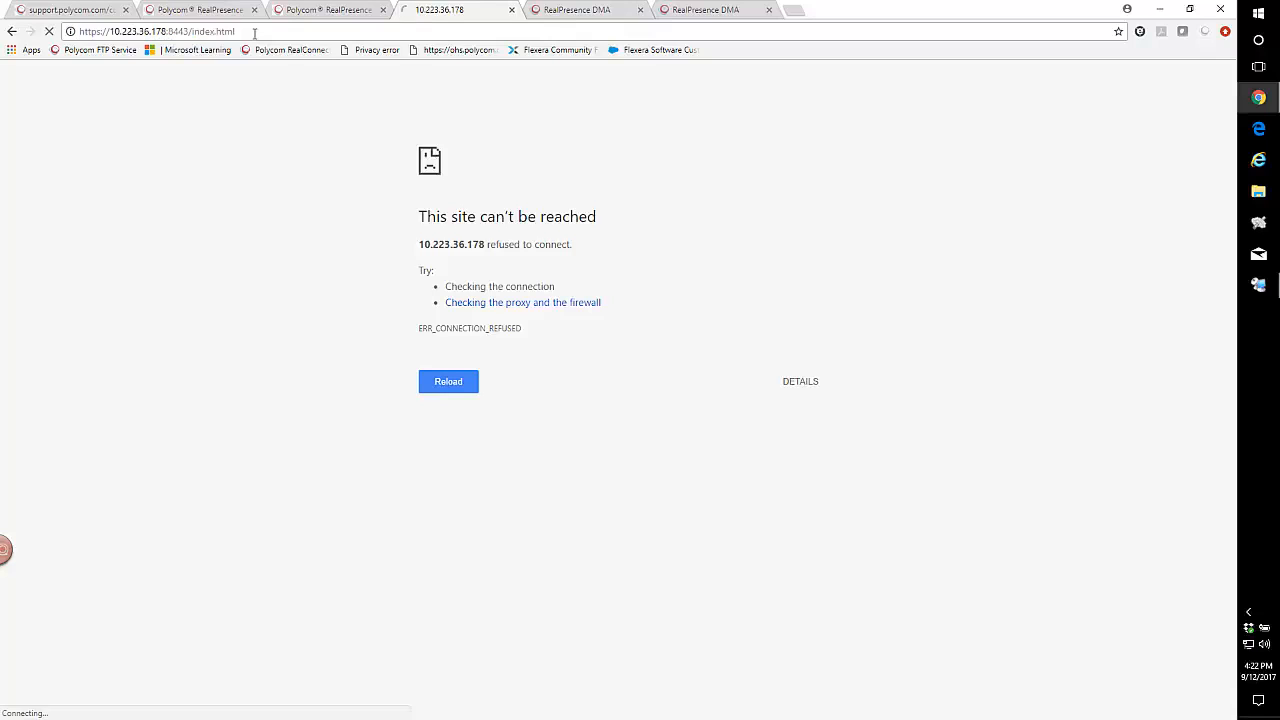
pyautogui.click(441, 388)
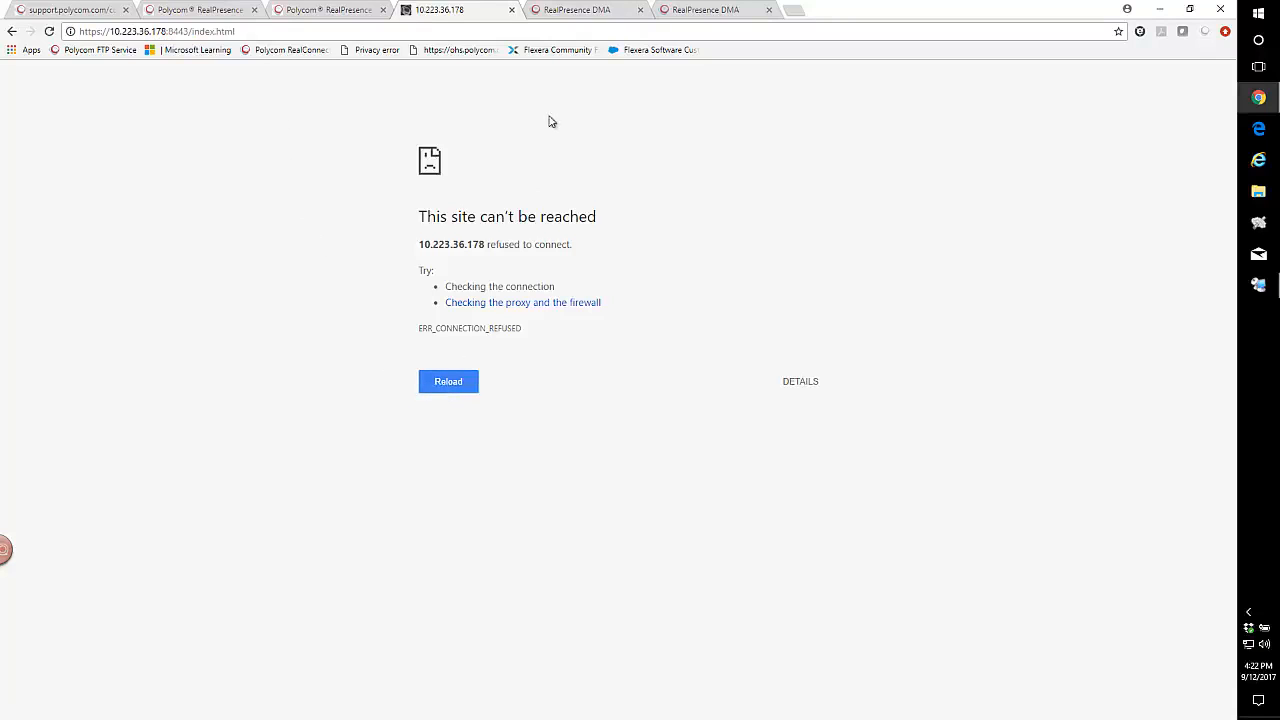
# - Reload the DMA login page in its own tab
pyautogui.click(566, 12)
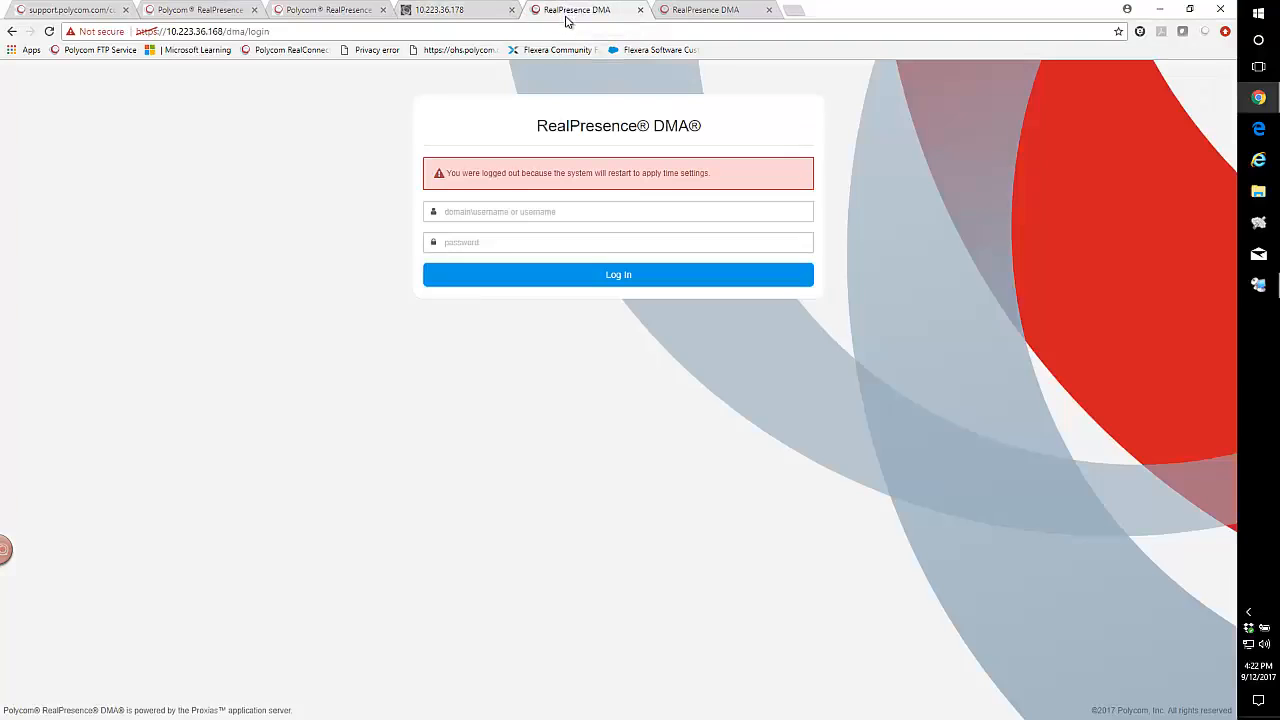
pyautogui.click(309, 34)
pyautogui.press('Return')
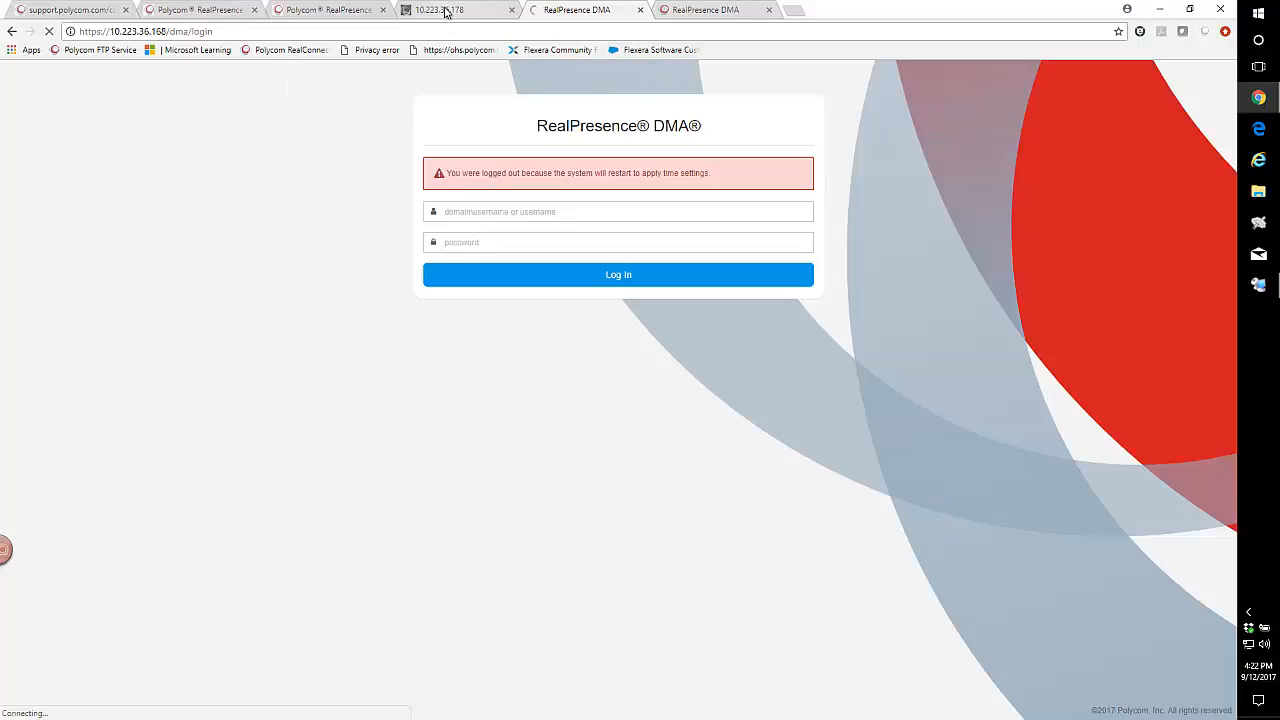
# - Return to the Resource Manager tab and reload until its login page comes back
pyautogui.click(445, 10)
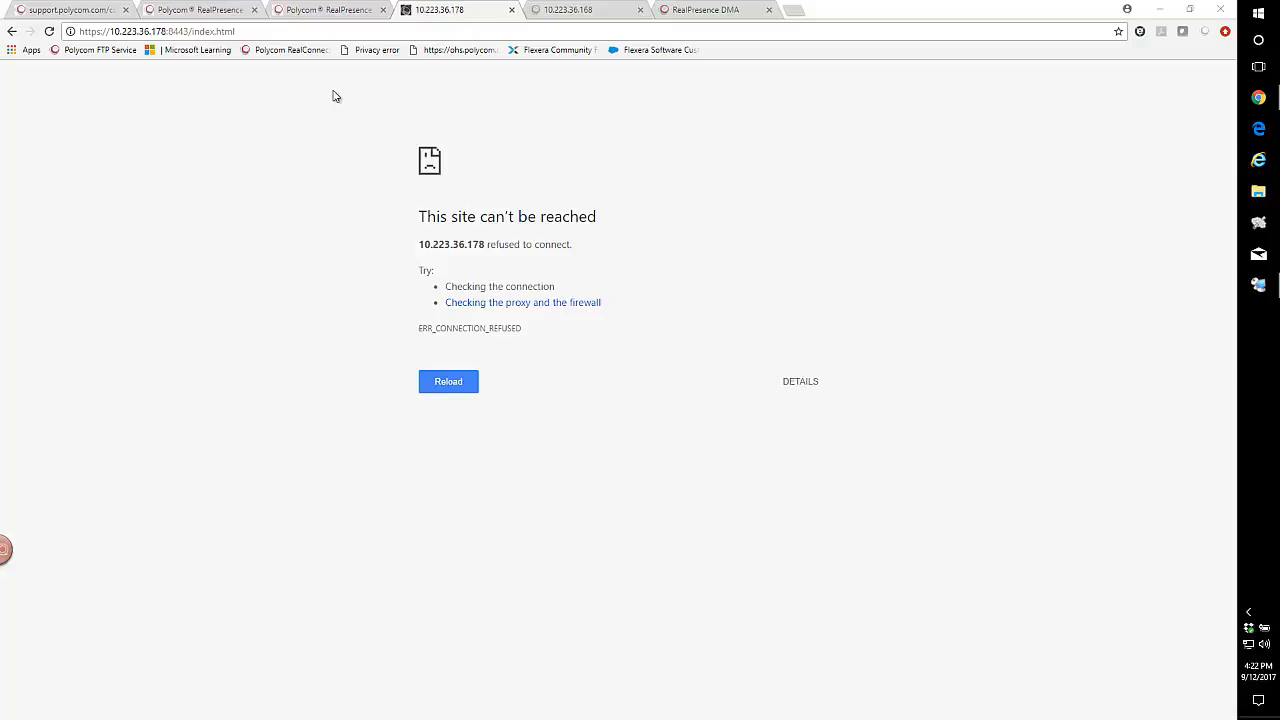
pyautogui.click(466, 12)
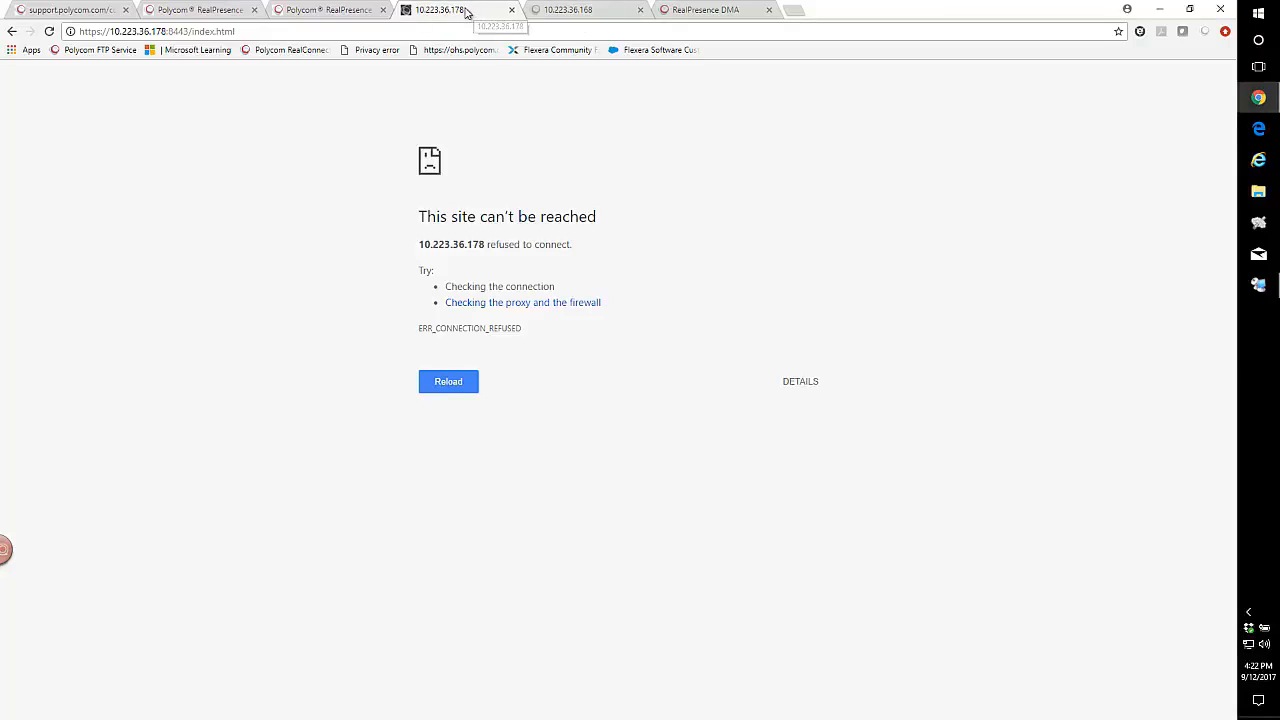
pyautogui.click(162, 36)
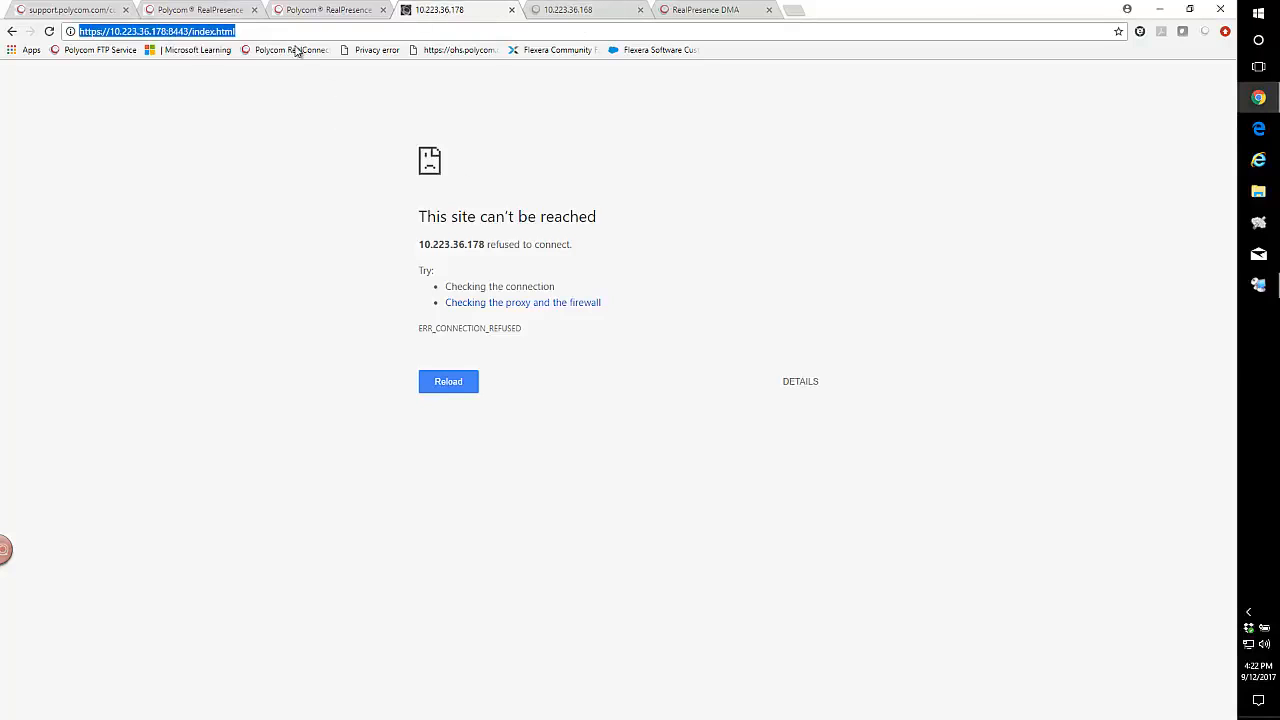
pyautogui.click(252, 31)
pyautogui.press('Return')
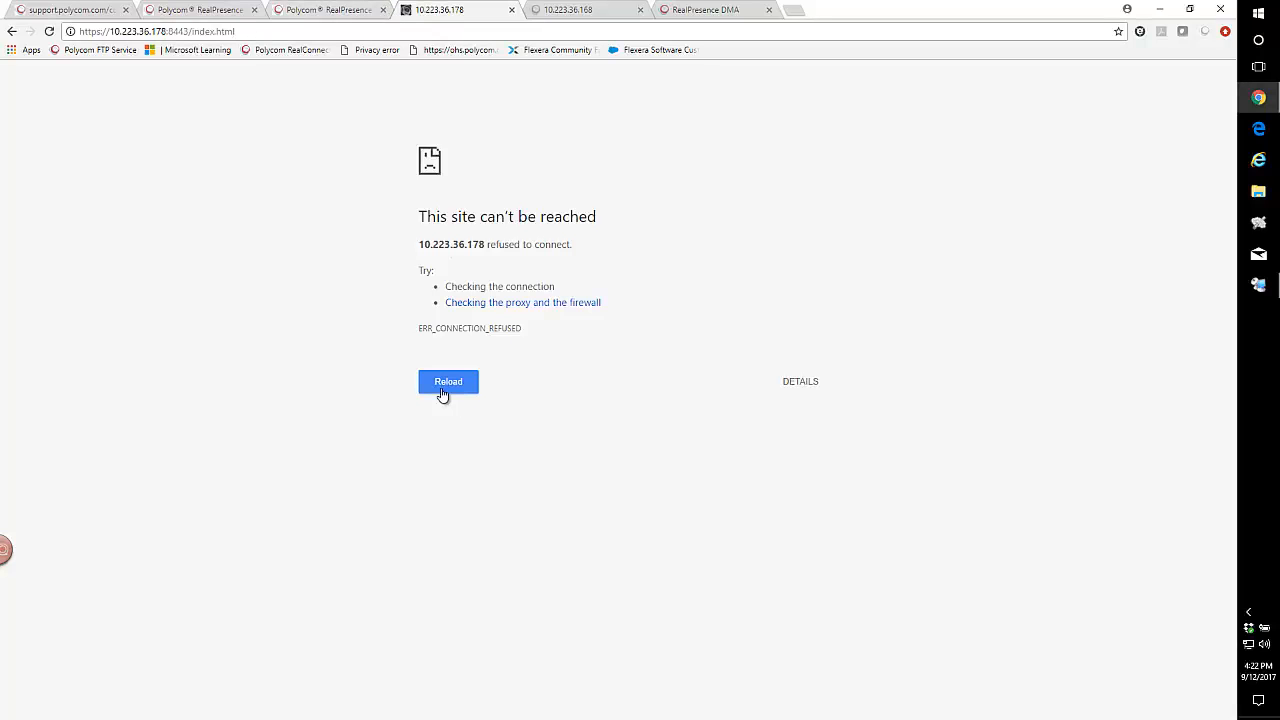
pyautogui.click(442, 390)
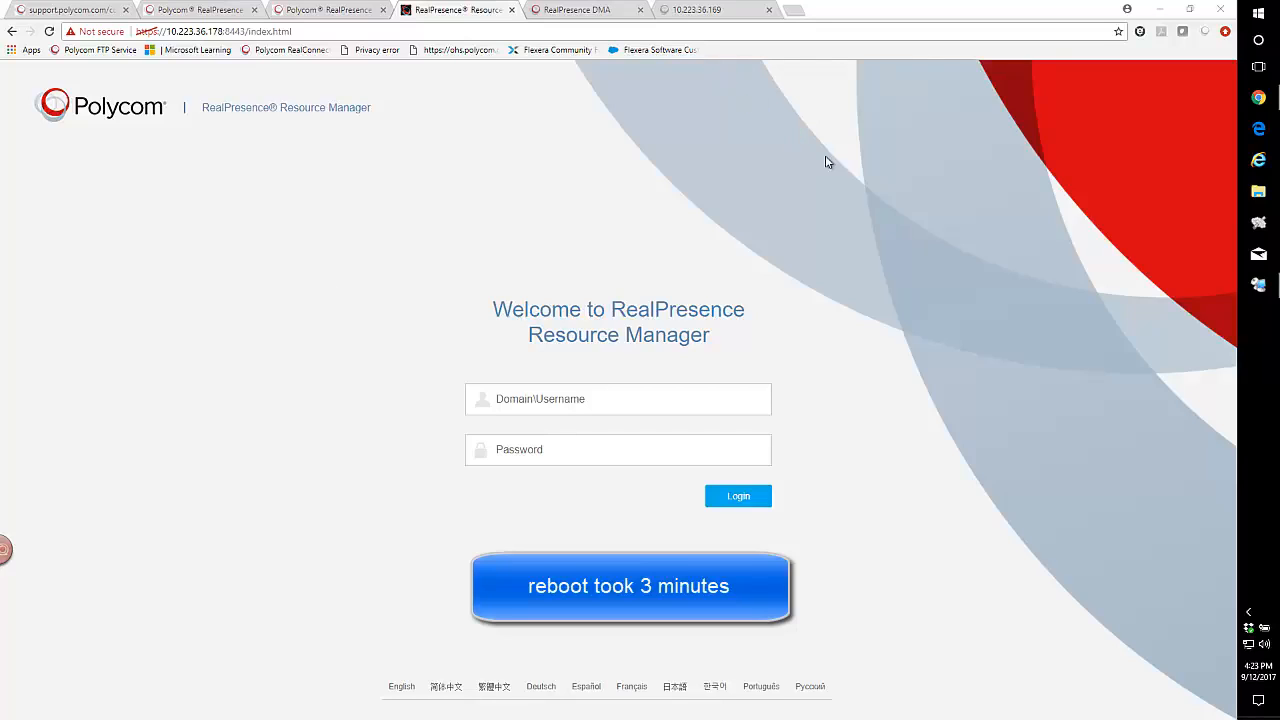
# - Sign in to the Resource Manager as admin with the account password
pyautogui.click(503, 399)
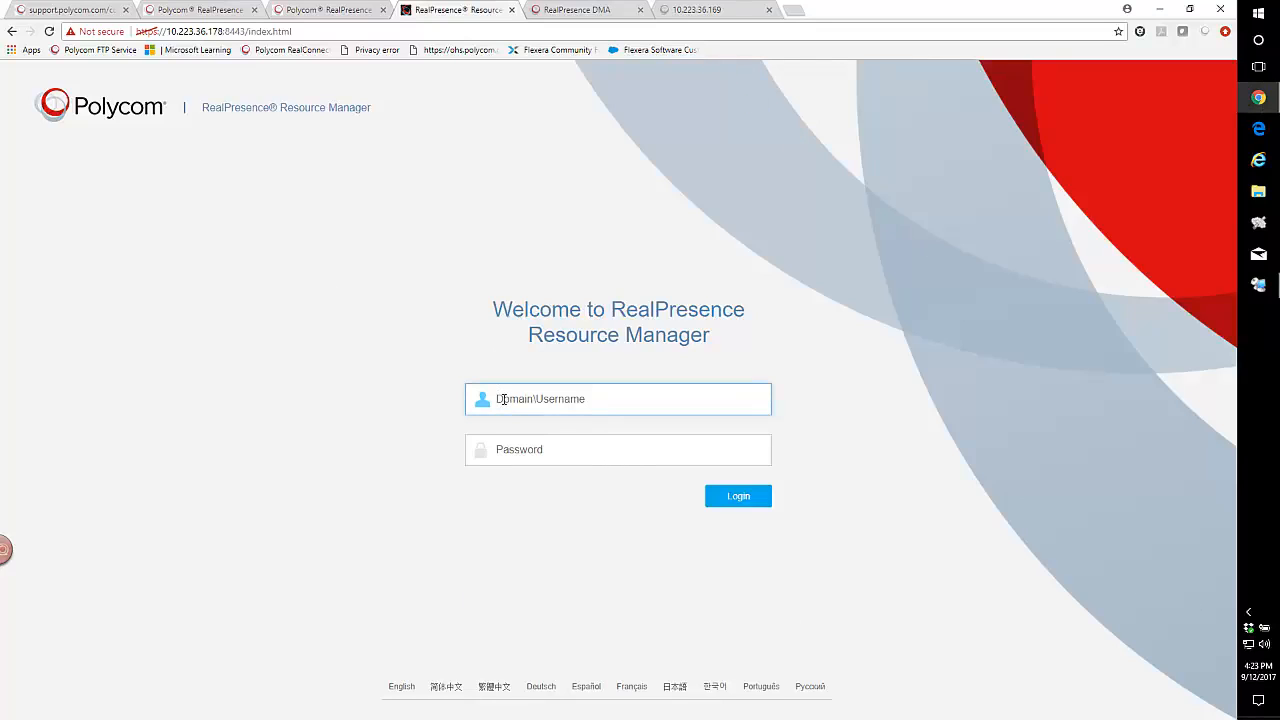
pyautogui.write('admin')
pyautogui.press('Tab')
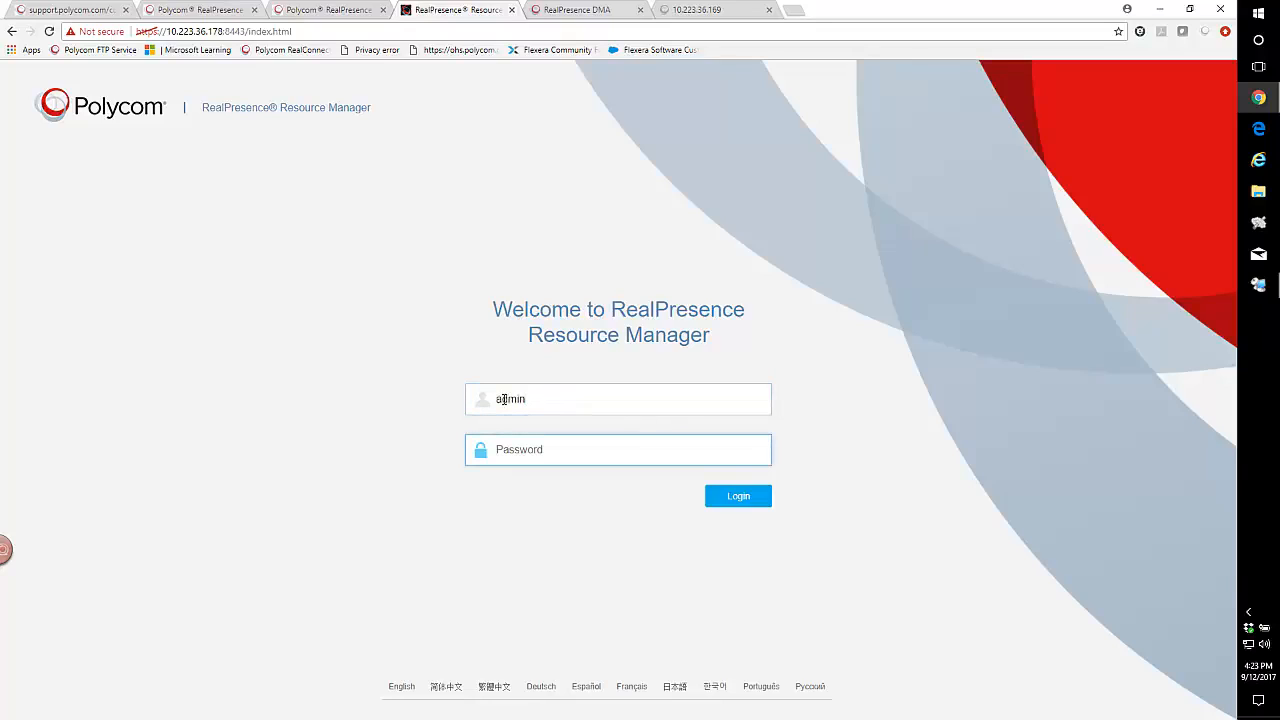
pyautogui.write('a••••••••••')
pyautogui.press('Return')
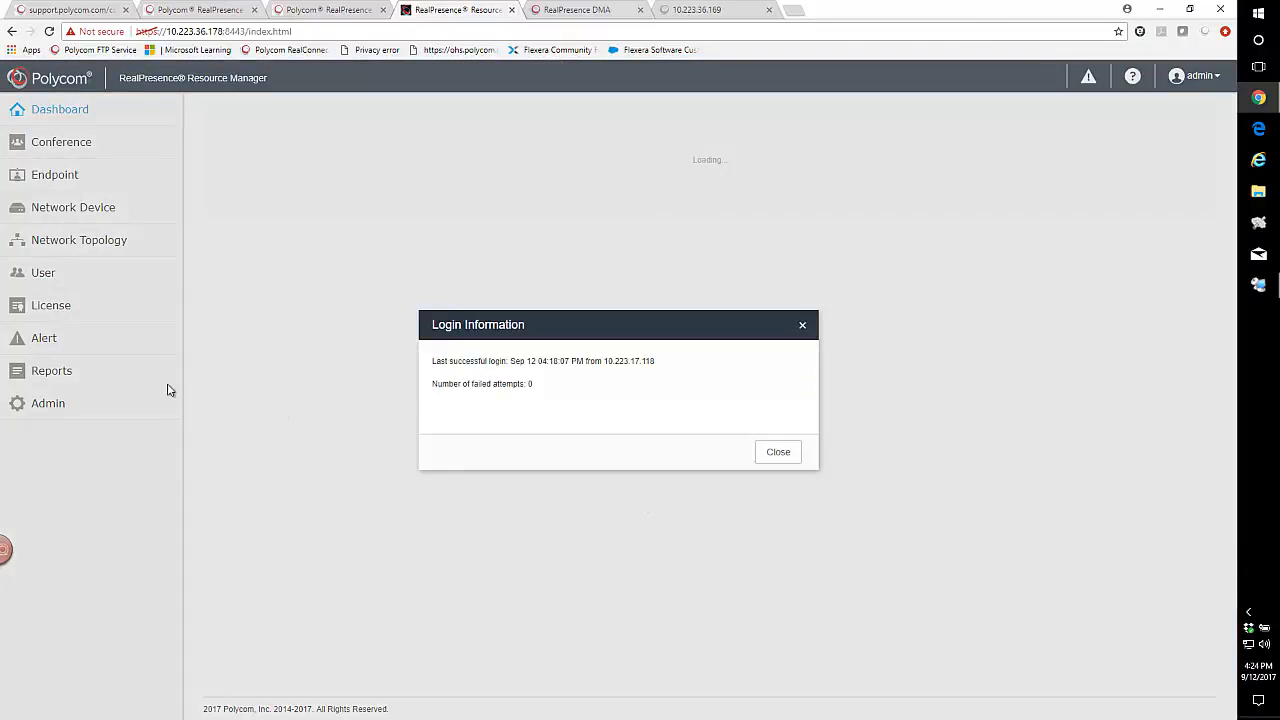
# - Dismiss the last-login information and open License > Setup
pyautogui.click(778, 451)
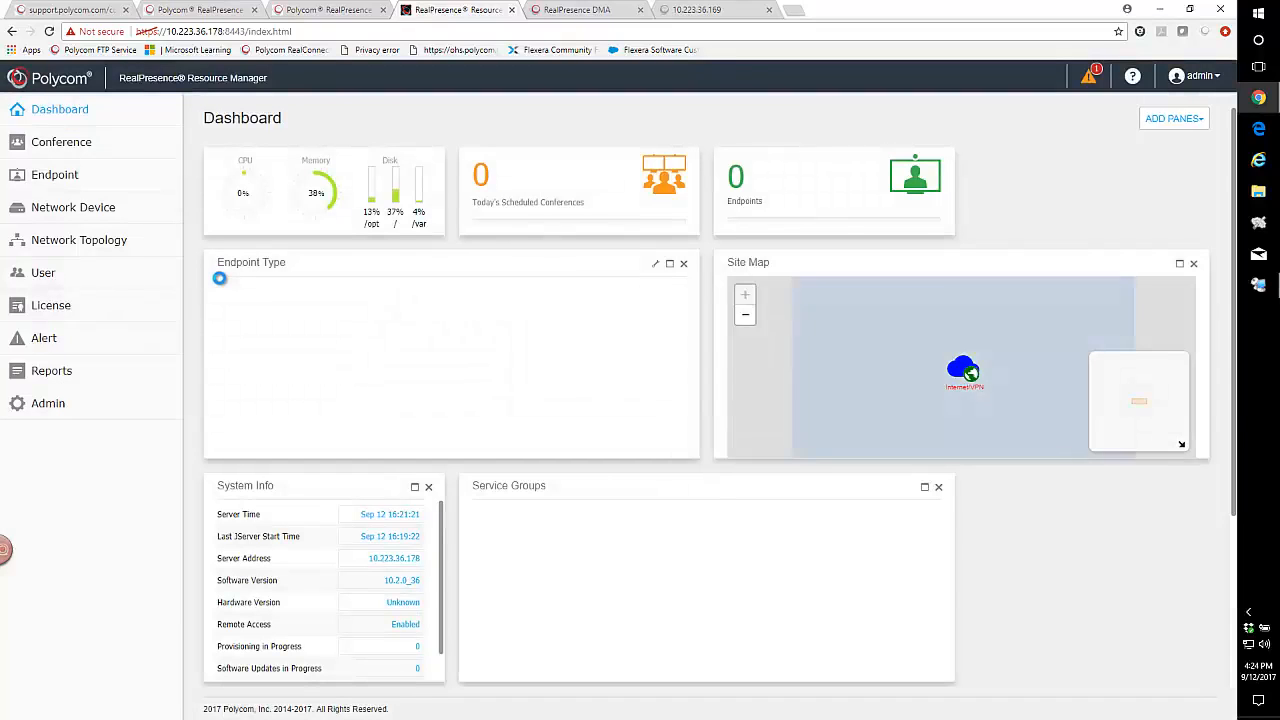
pyautogui.click(43, 312)
pyautogui.click(45, 333)
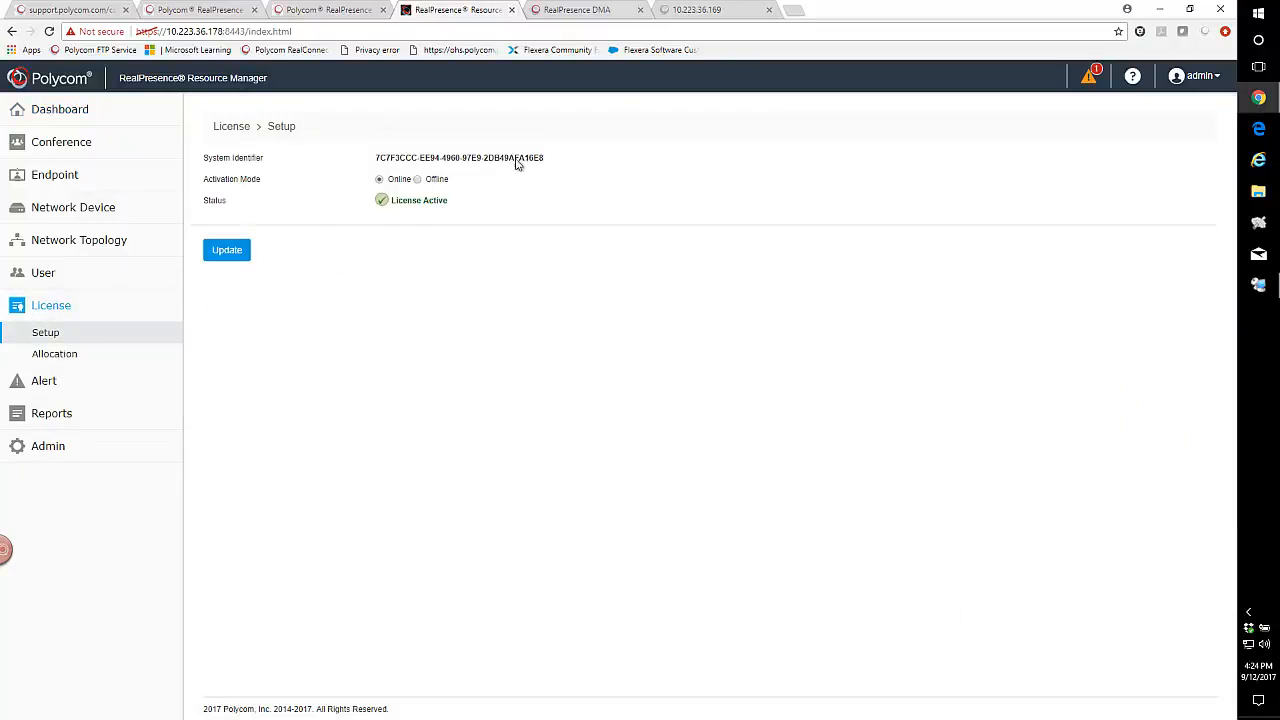
# - Show the License Allocation and Summary page grouped by Feature
pyautogui.moveTo(548, 163); pyautogui.dragTo(370, 163)
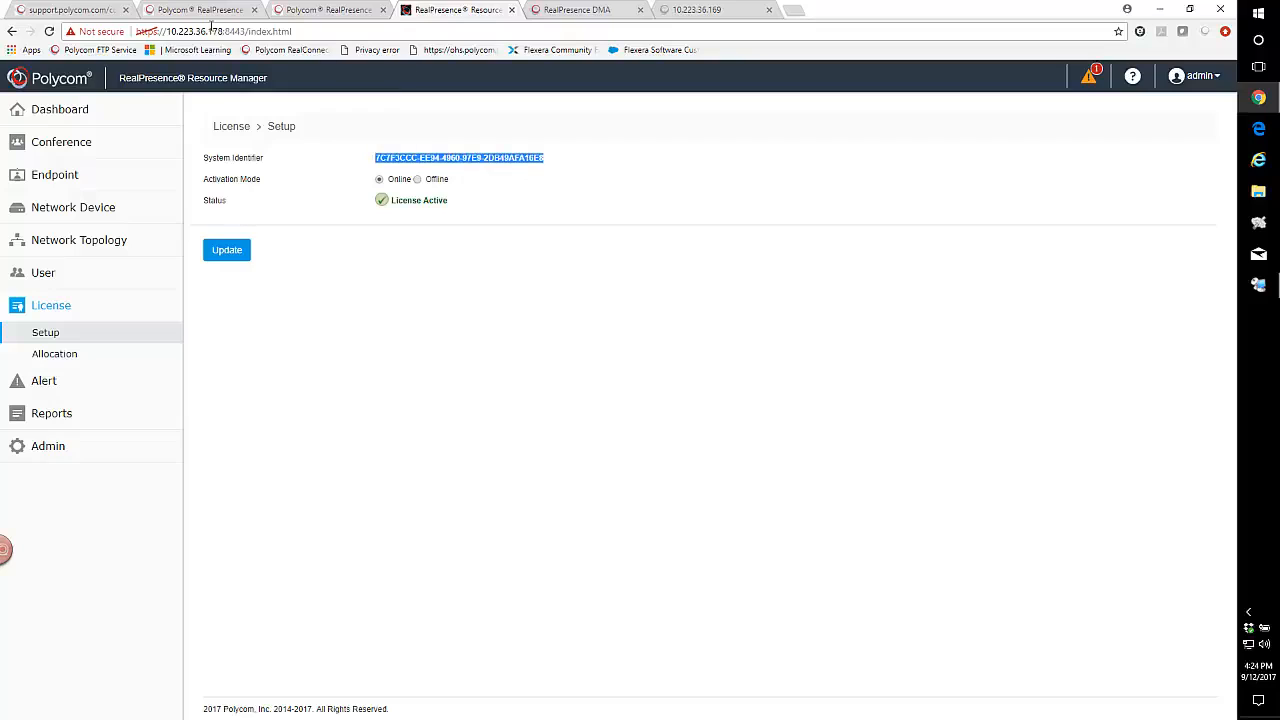
pyautogui.click(54, 356)
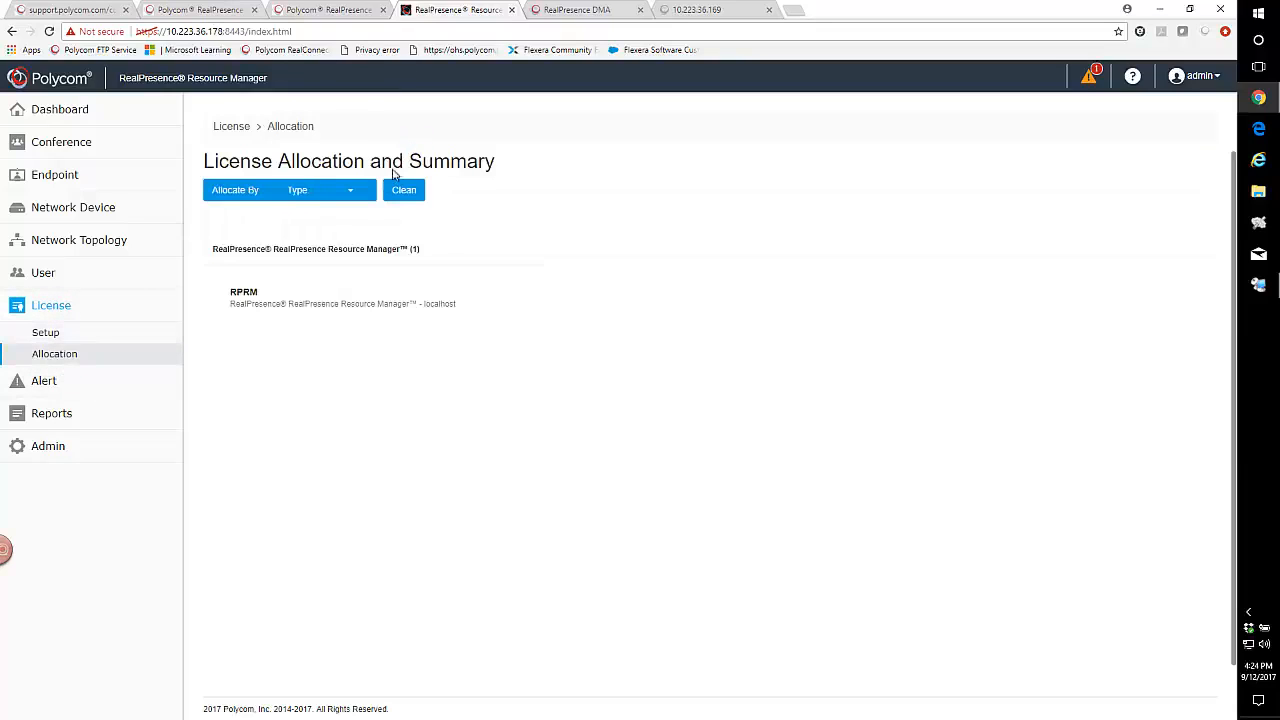
pyautogui.click(325, 192)
pyautogui.click(271, 222)
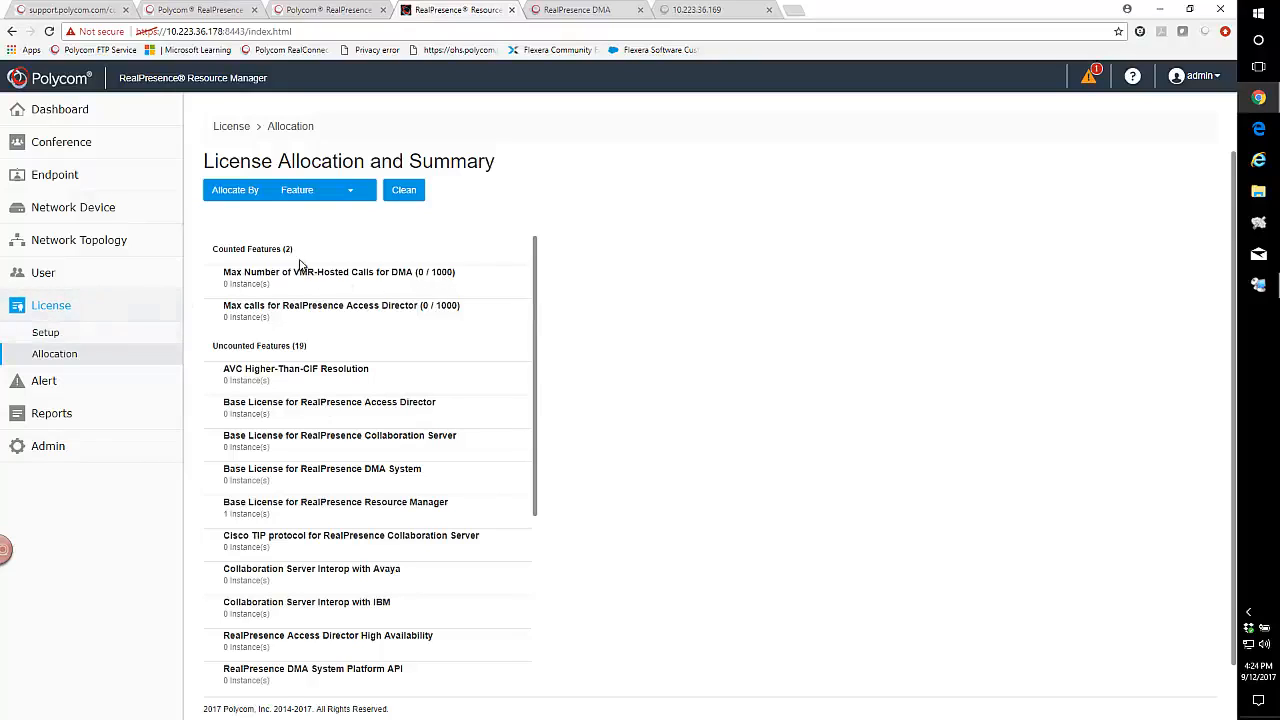
# - Go to Network Device > Instances and start adding a new instance
pyautogui.click(45, 212)
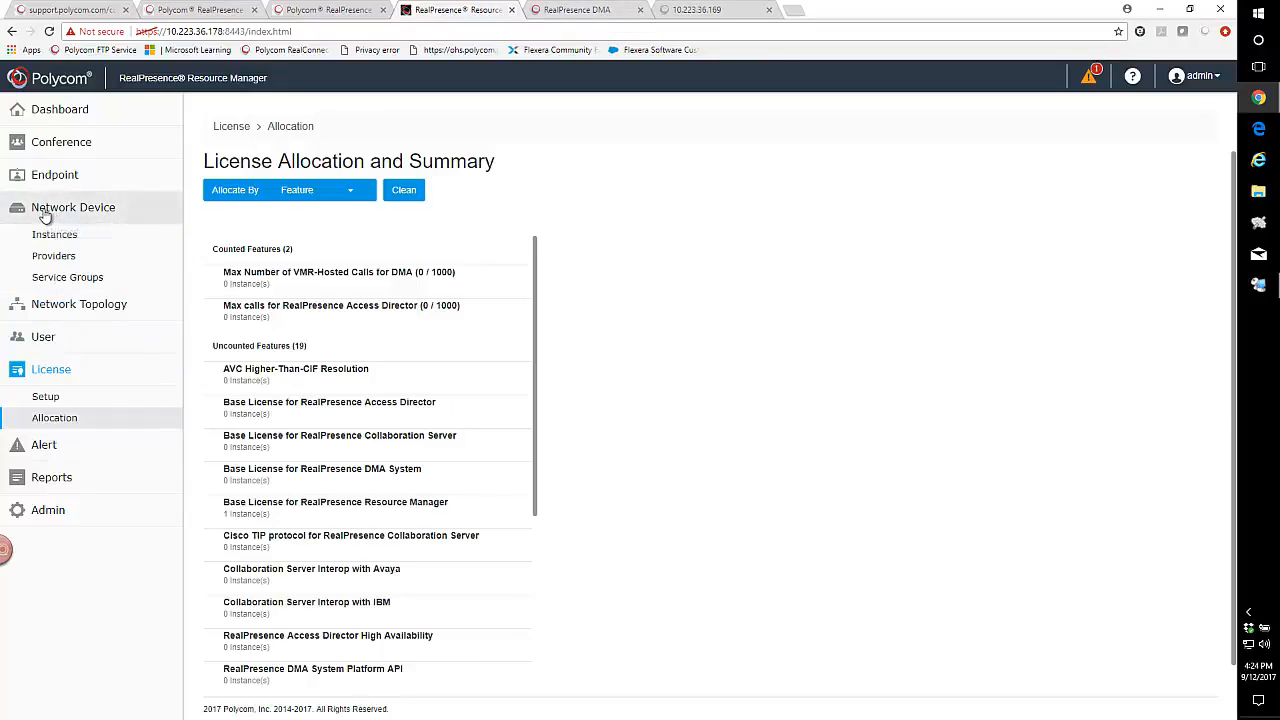
pyautogui.click(46, 237)
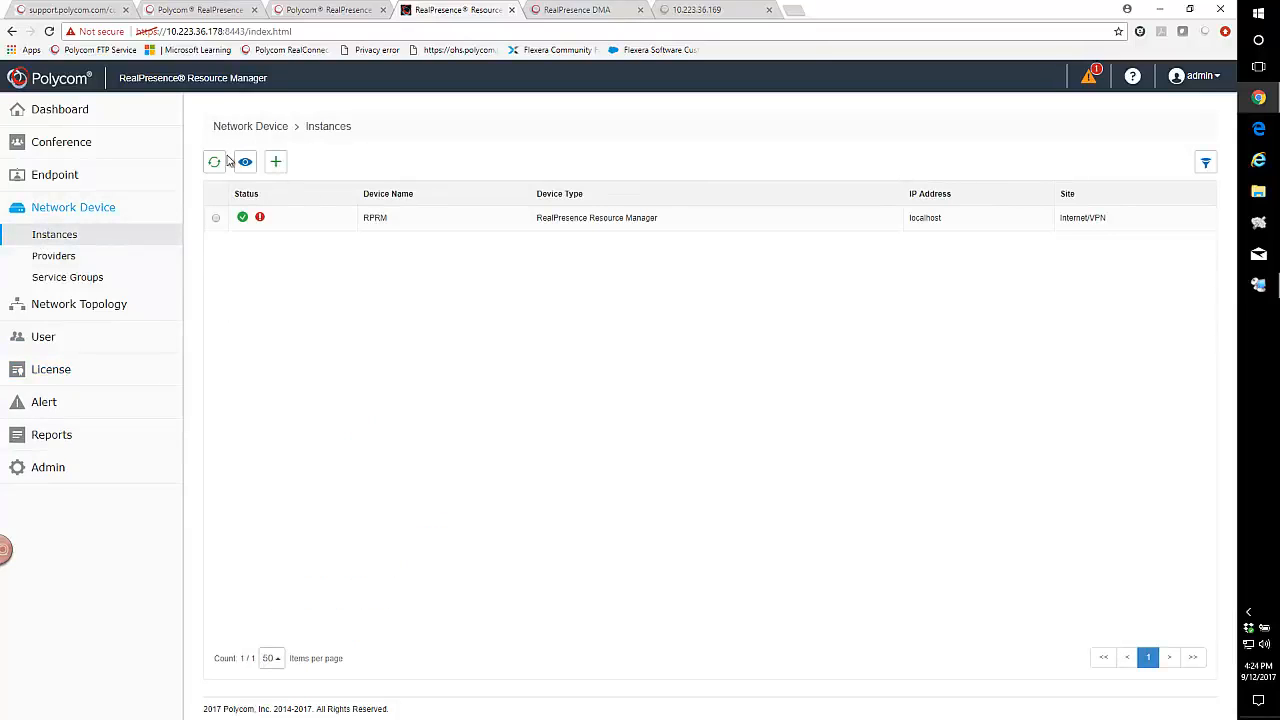
pyautogui.click(279, 162)
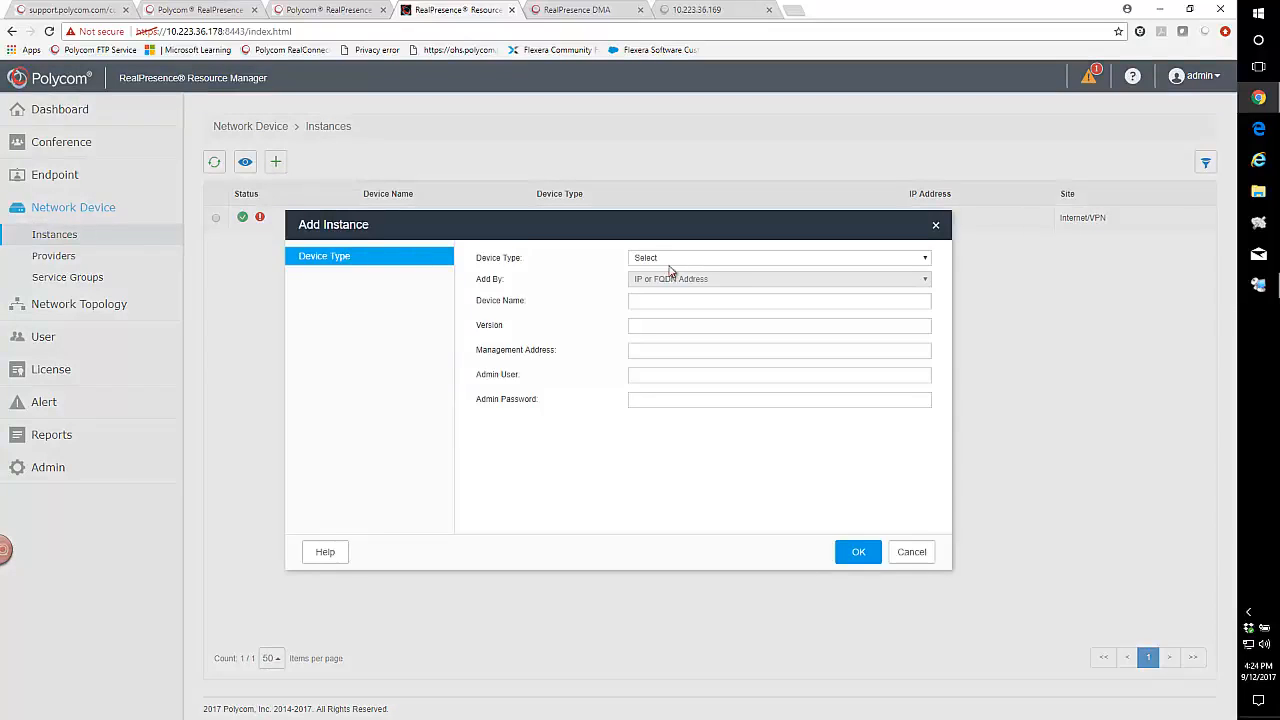
# - Define a RealPresence DMA by IP address: 168DMA, version 9.0, 10.223.36.168, admin credentials
pyautogui.click(668, 262)
pyautogui.click(667, 290)
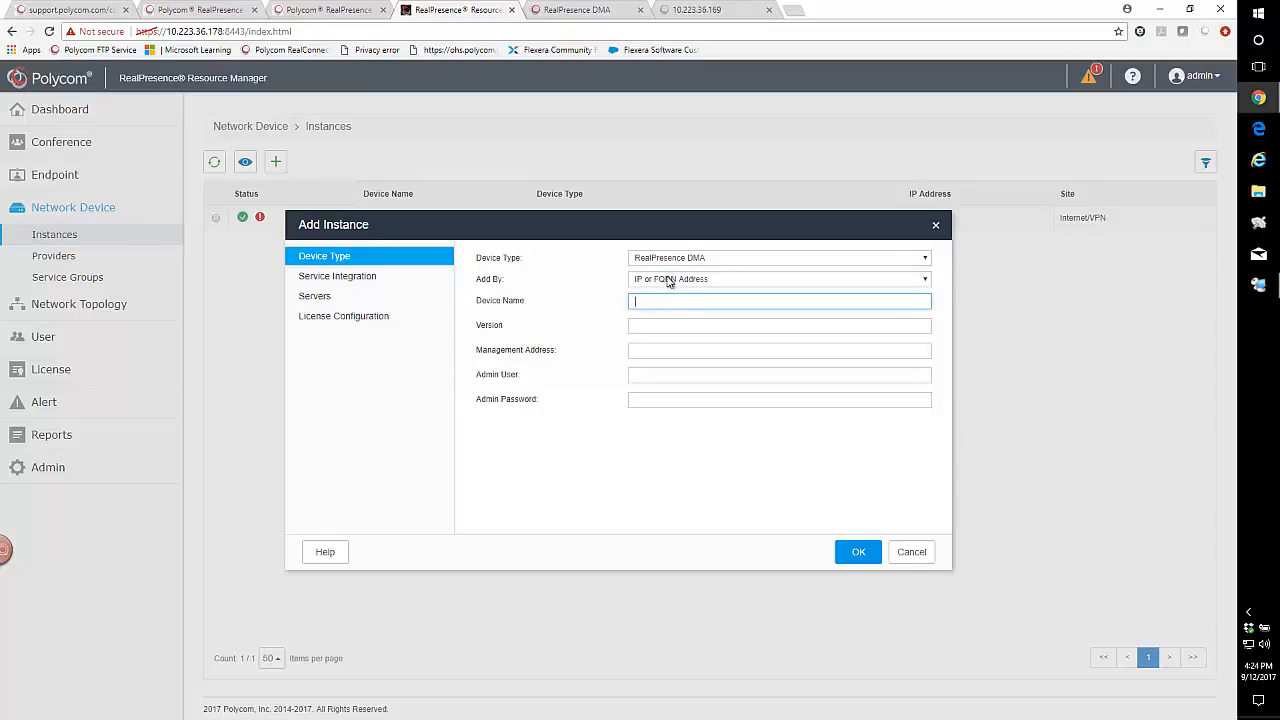
pyautogui.click(667, 281)
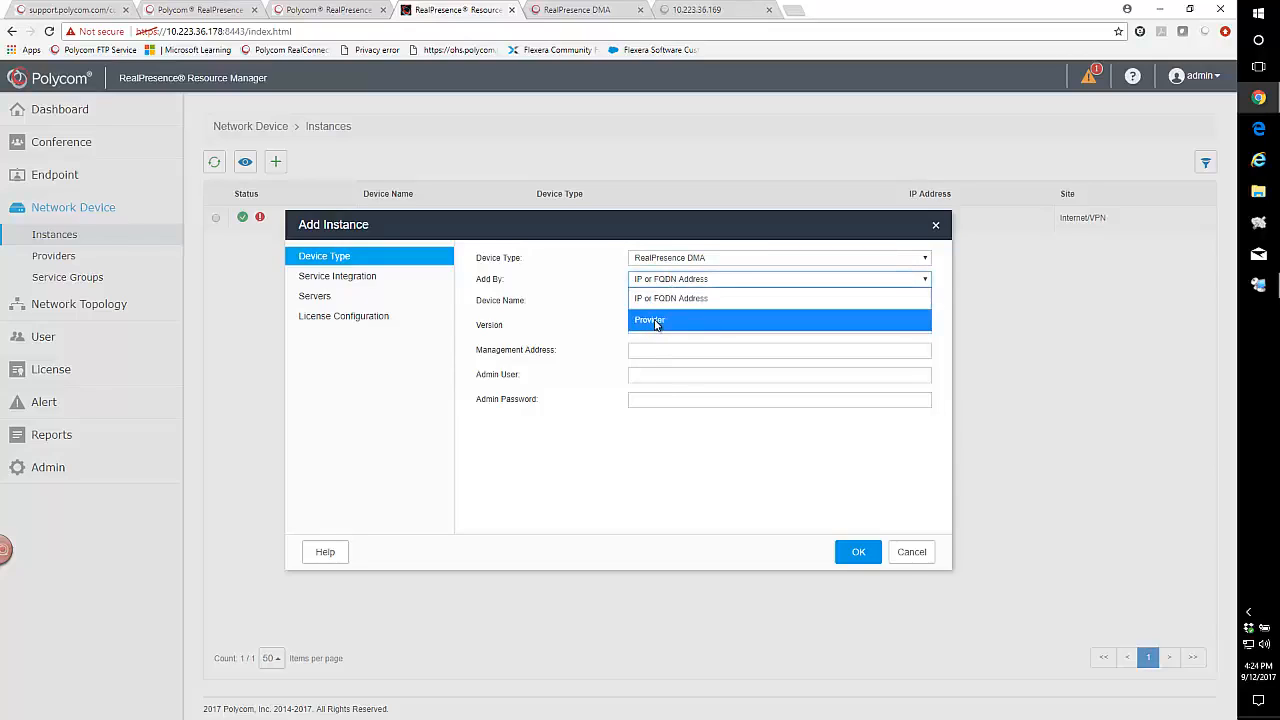
pyautogui.click(649, 297)
pyautogui.click(647, 302)
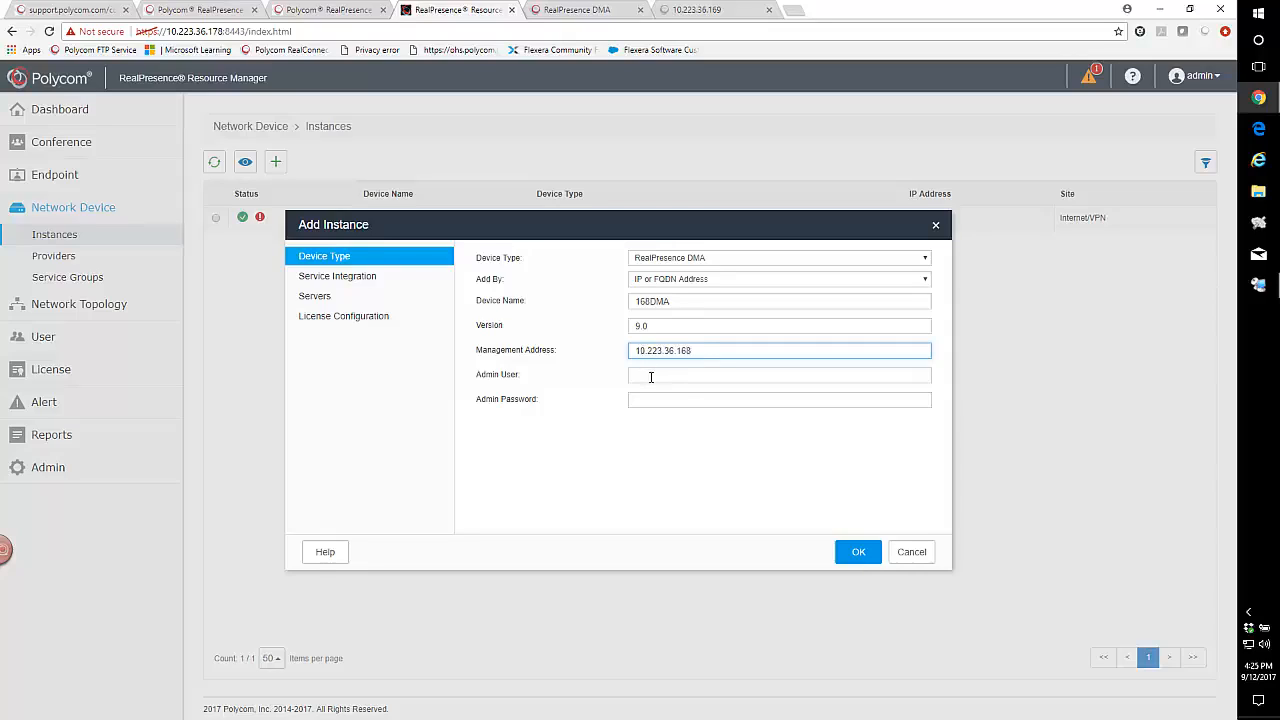
pyautogui.click(651, 377)
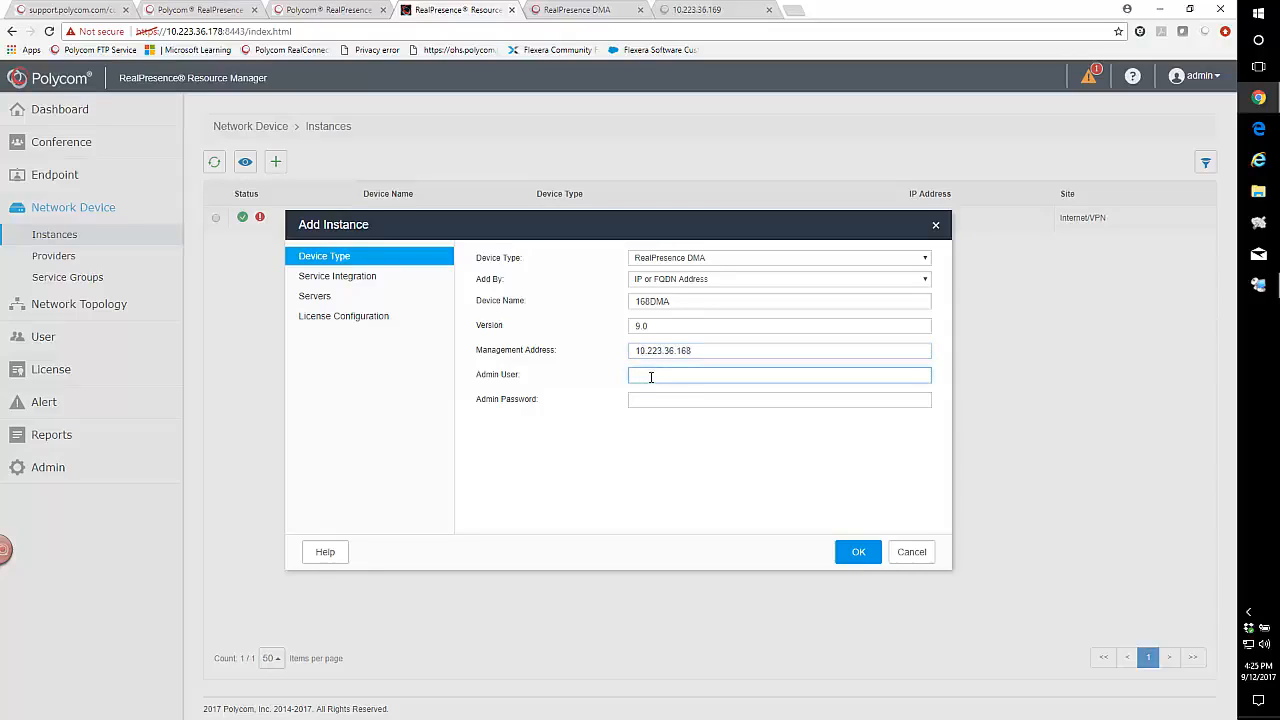
pyautogui.press('Tab')
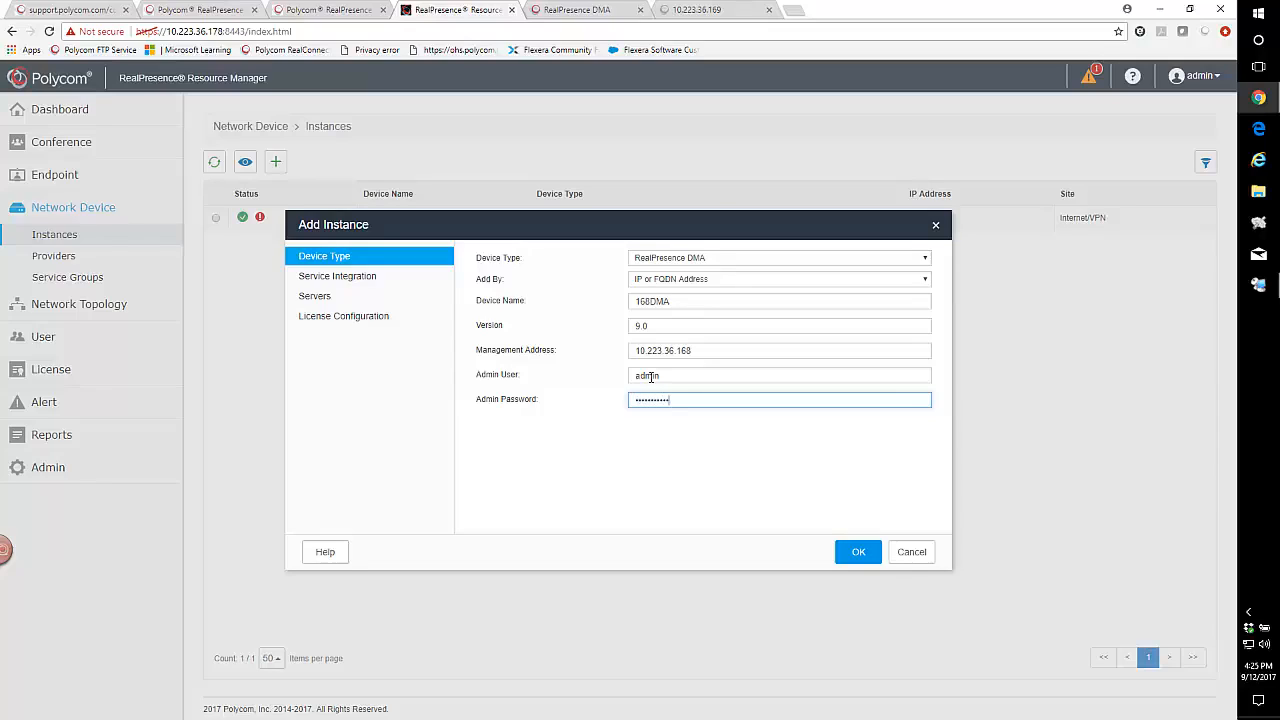
pyautogui.click(355, 284)
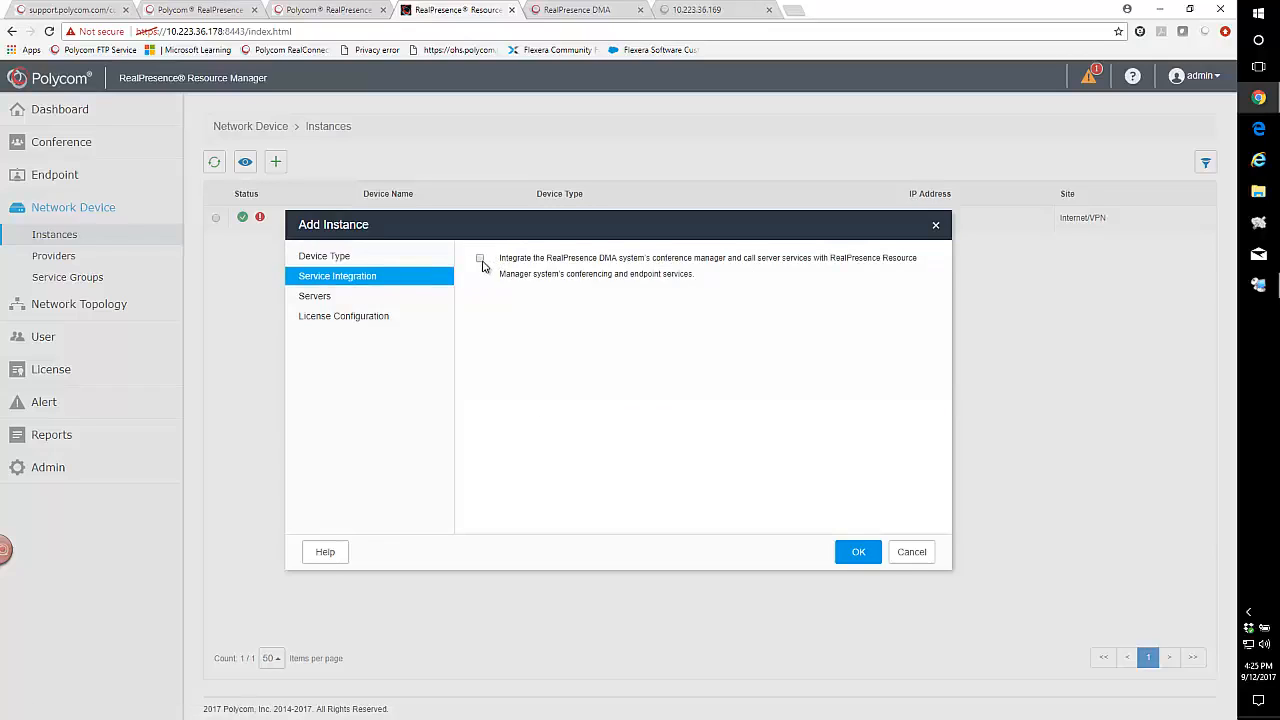
# - Enable service integration and Polycom License Server licensing for 168DMA
pyautogui.click(480, 260)
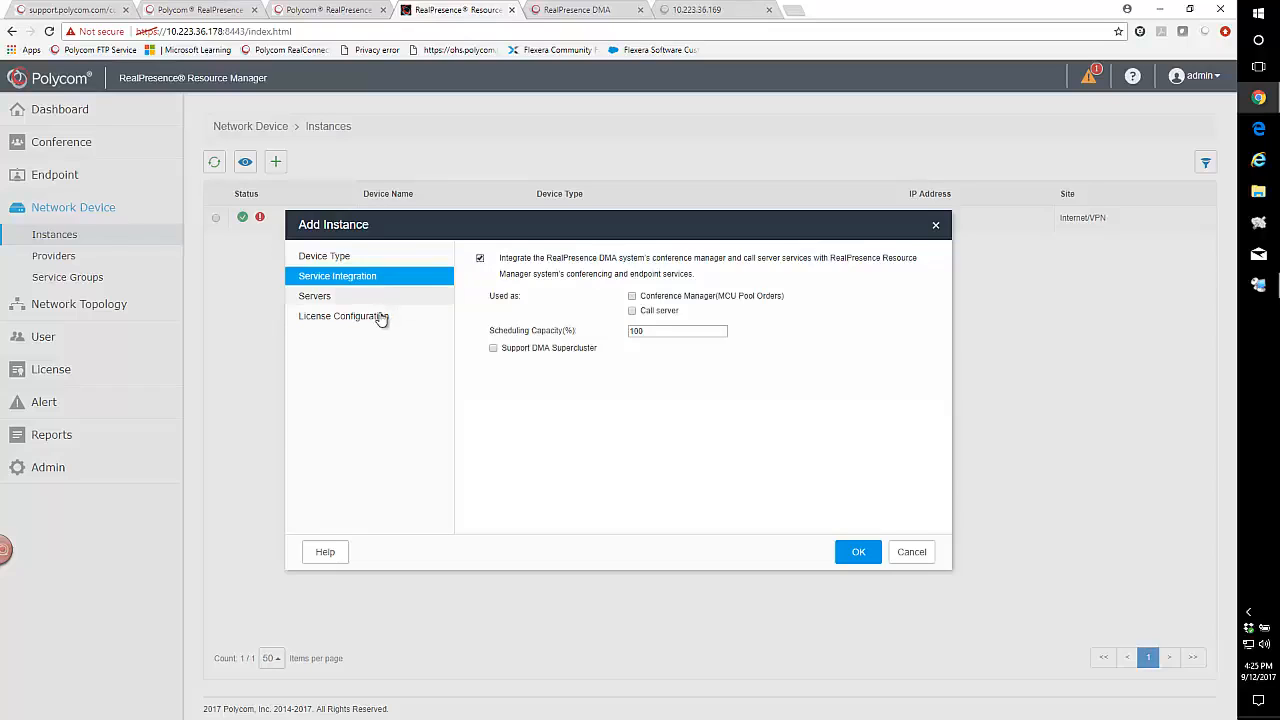
pyautogui.click(329, 297)
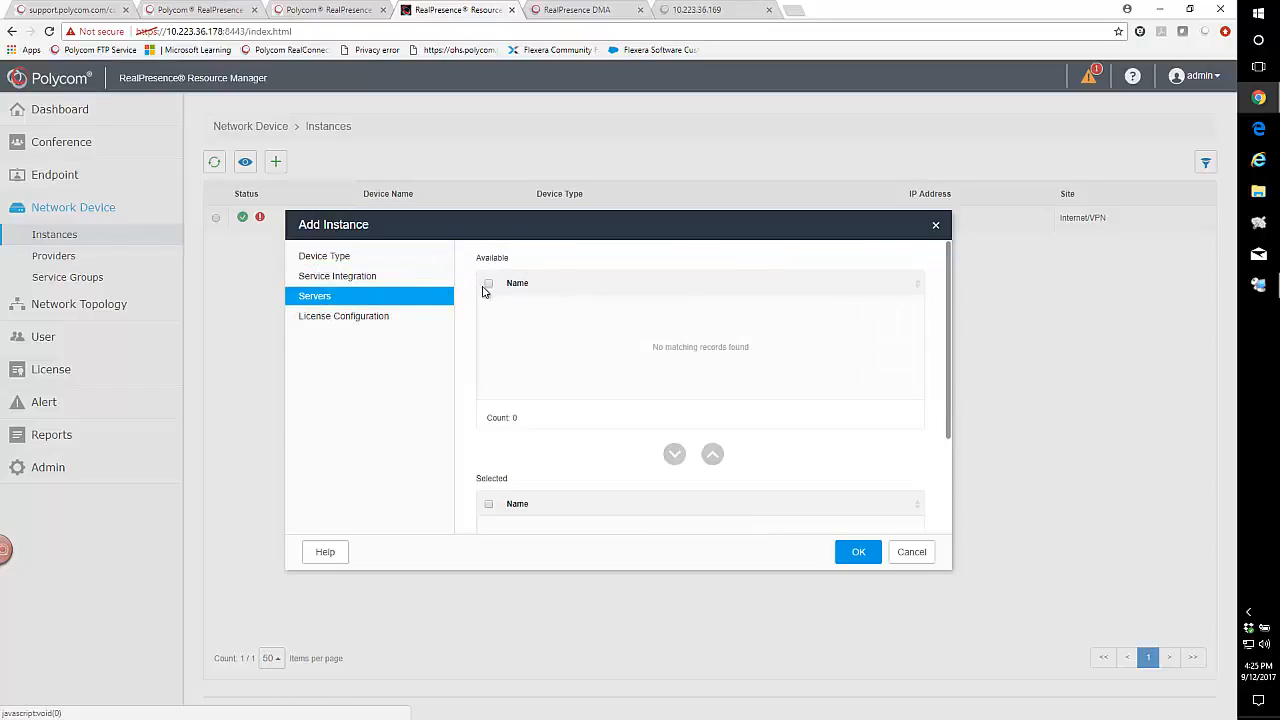
pyautogui.click(330, 318)
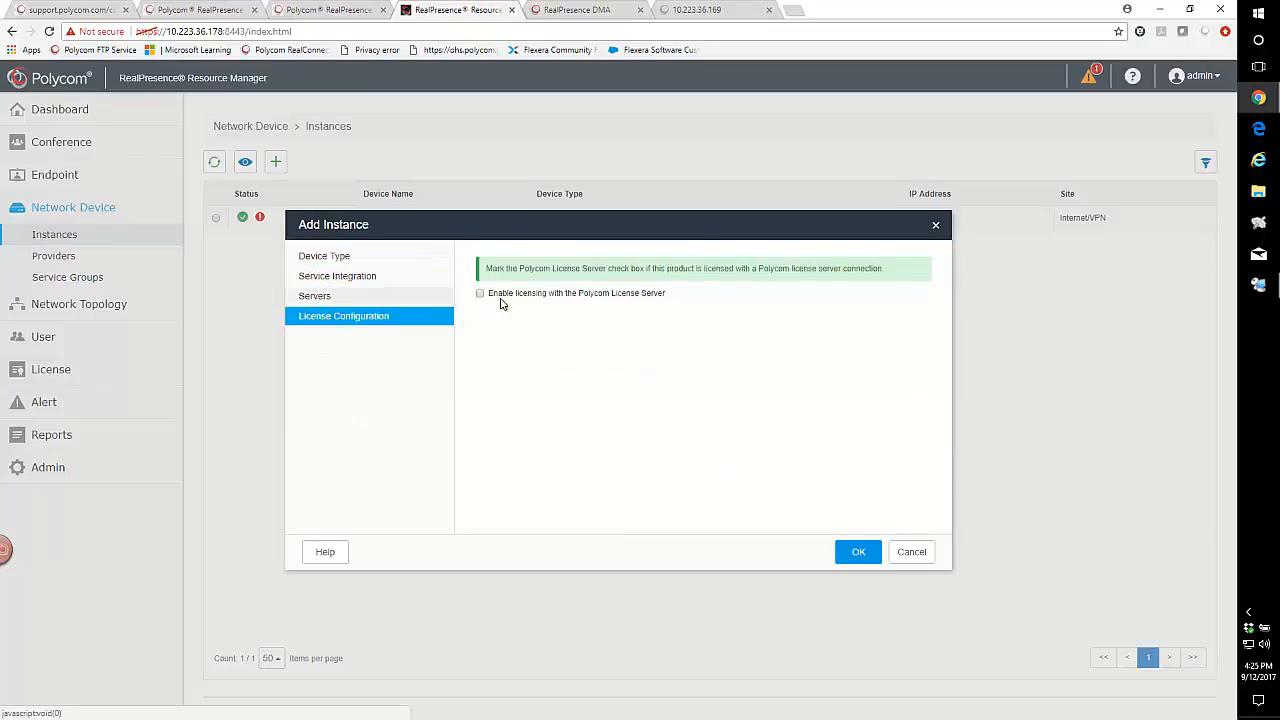
pyautogui.click(480, 294)
pyautogui.click(338, 279)
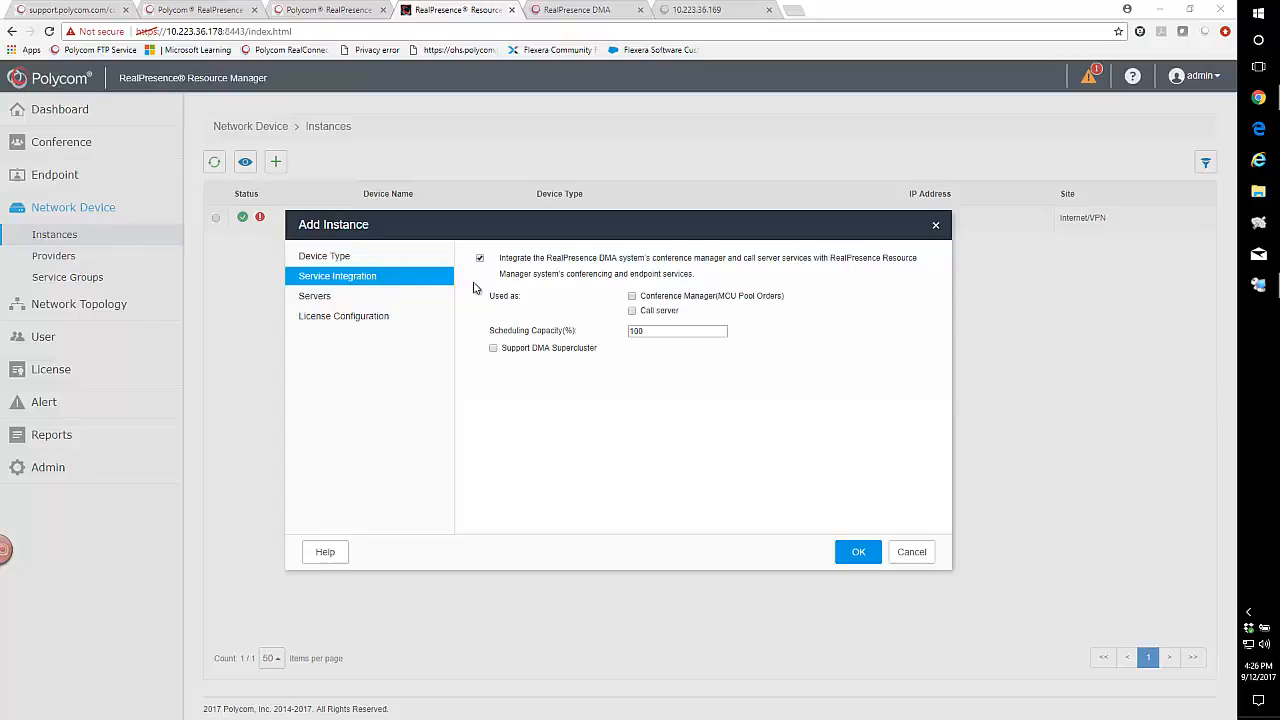
# - Make 168DMA conference manager and call server with Supercluster support, then add it
pyautogui.click(632, 297)
pyautogui.click(632, 311)
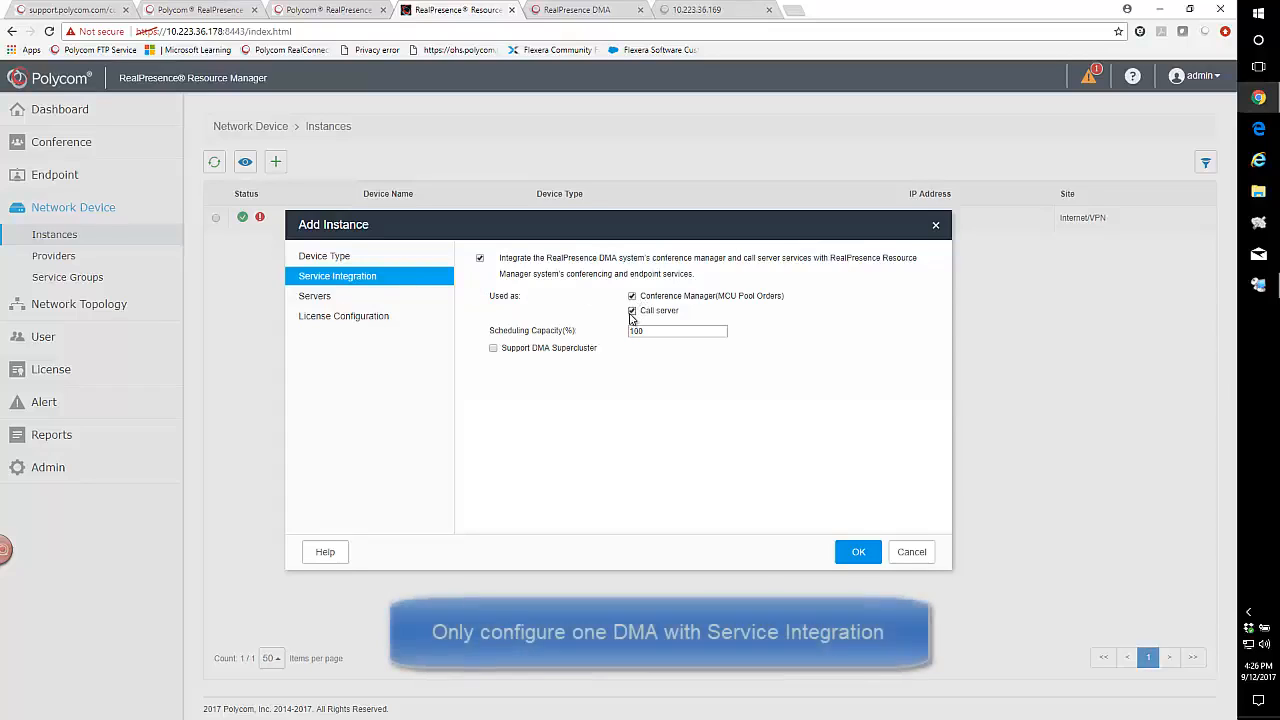
pyautogui.click(493, 348)
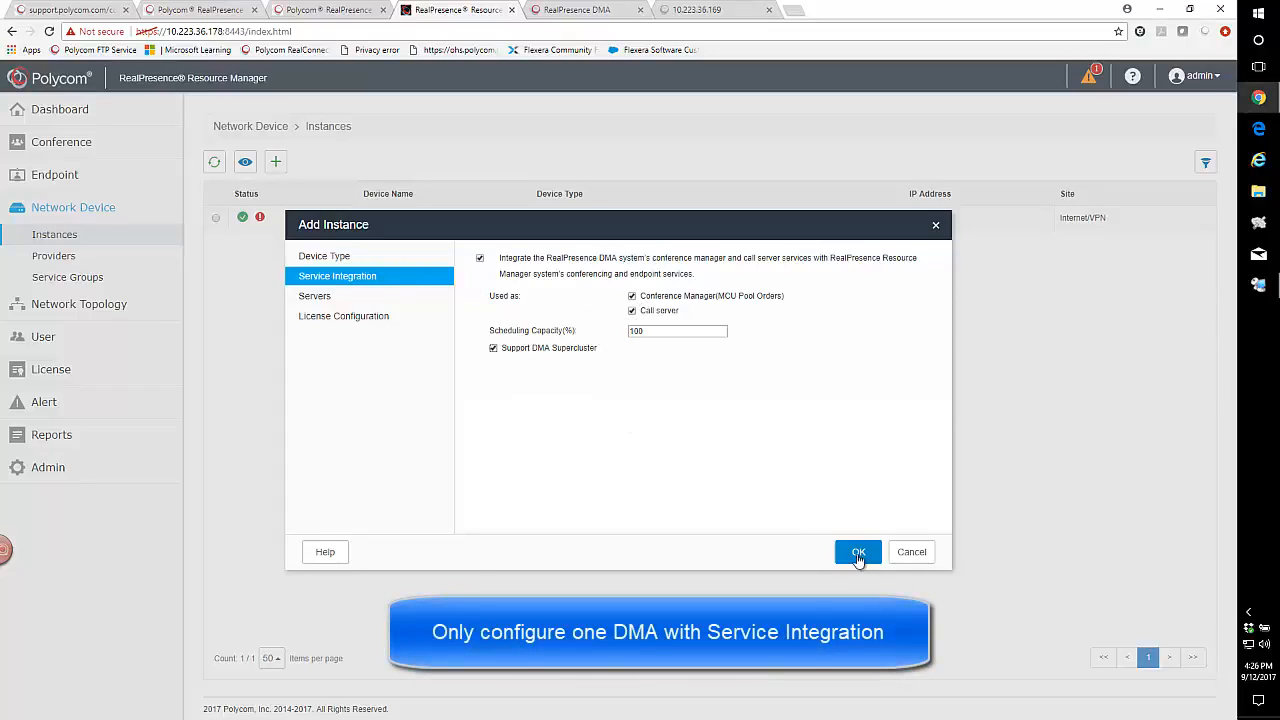
pyautogui.click(322, 300)
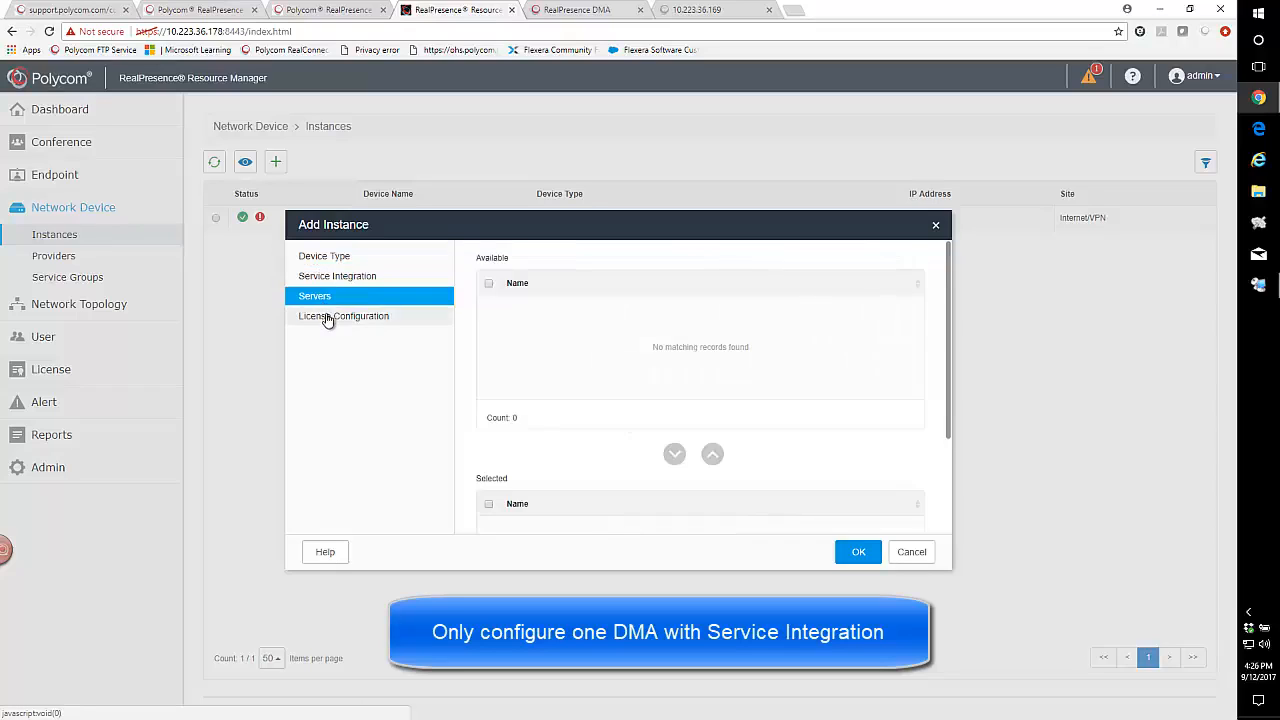
pyautogui.click(328, 317)
pyautogui.click(857, 551)
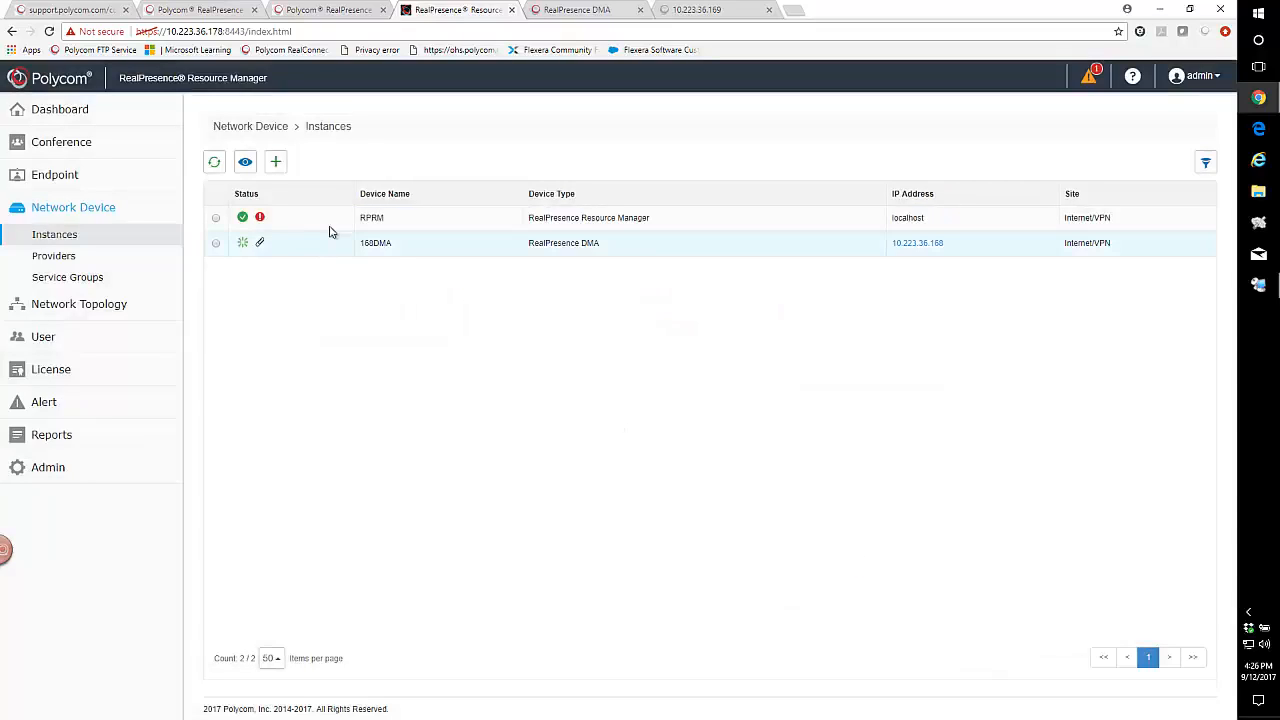
# - Start another instance with RealPresence DMA as the device type
pyautogui.click(272, 161)
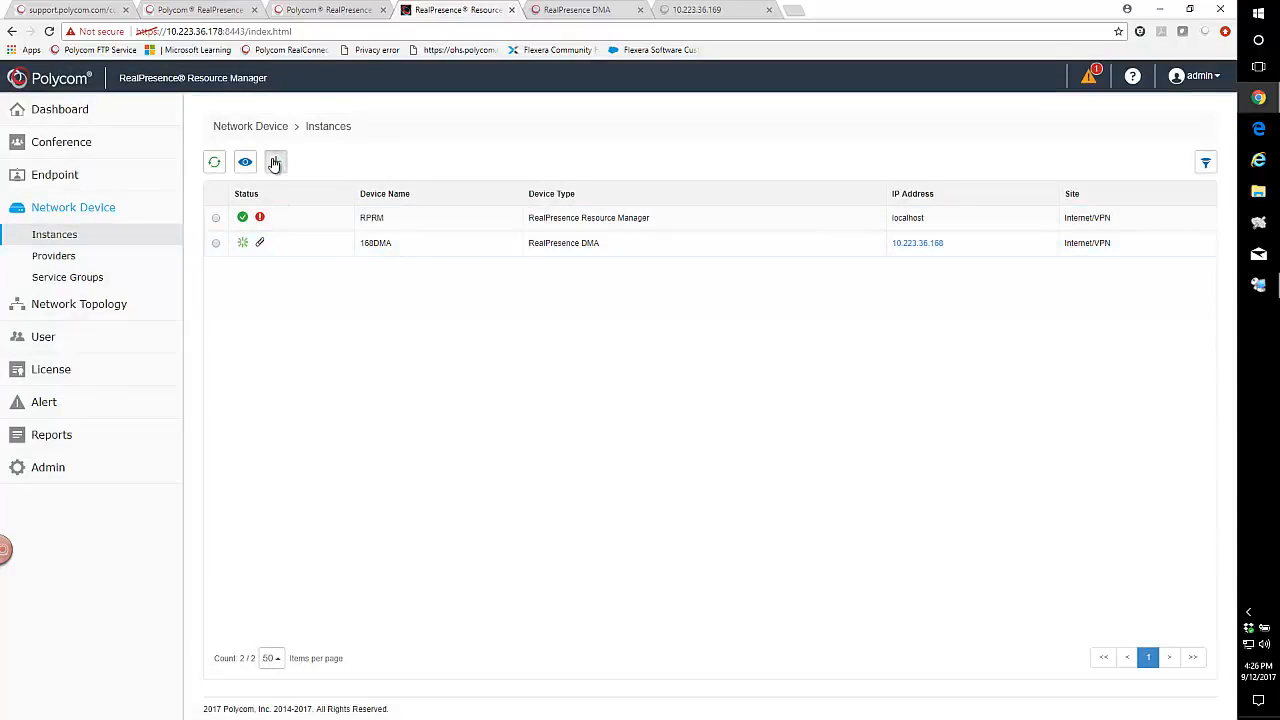
pyautogui.click(672, 260)
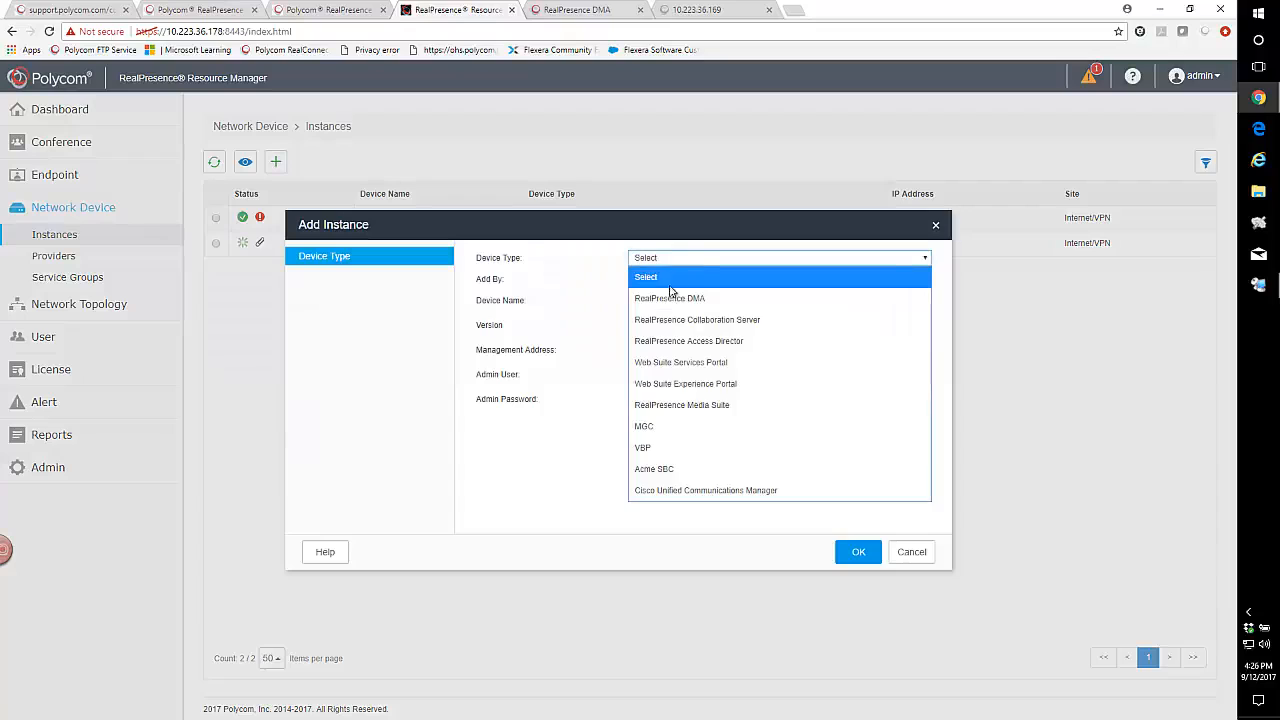
pyautogui.click(670, 296)
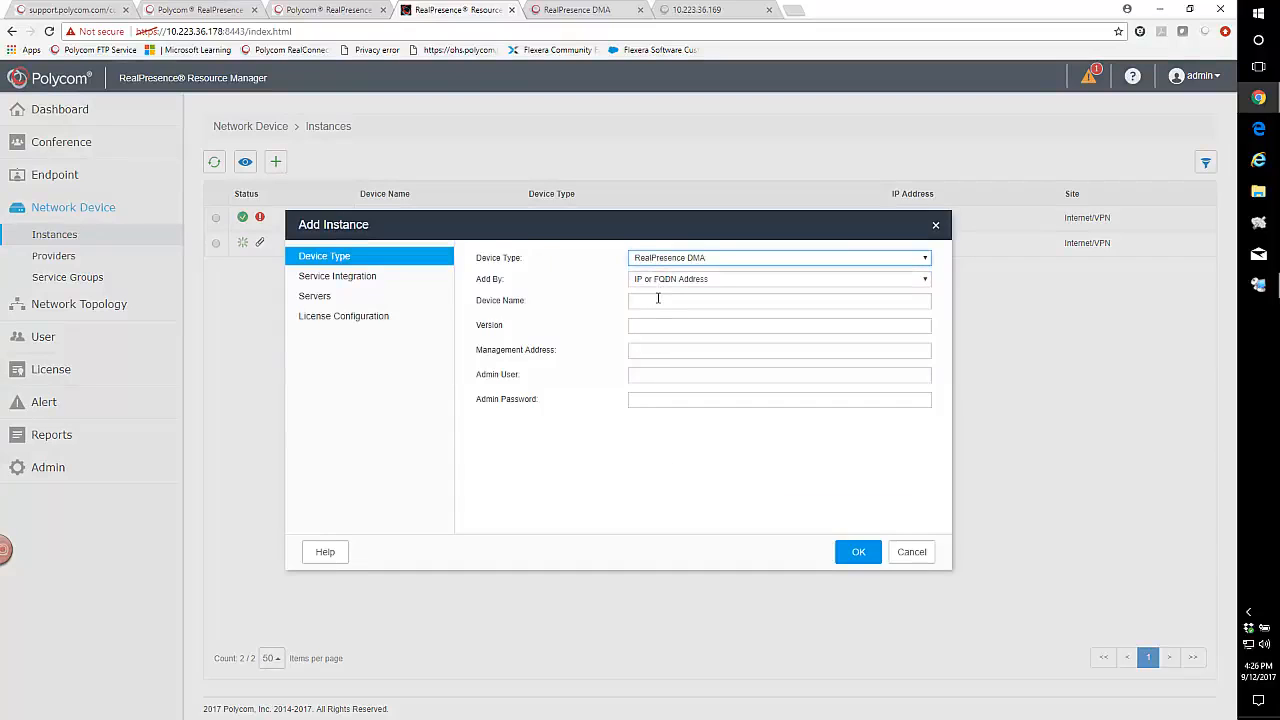
# - Enter name 169DMA, version 9.0, address 10.223.36.169 and the admin credentials
pyautogui.click(658, 300)
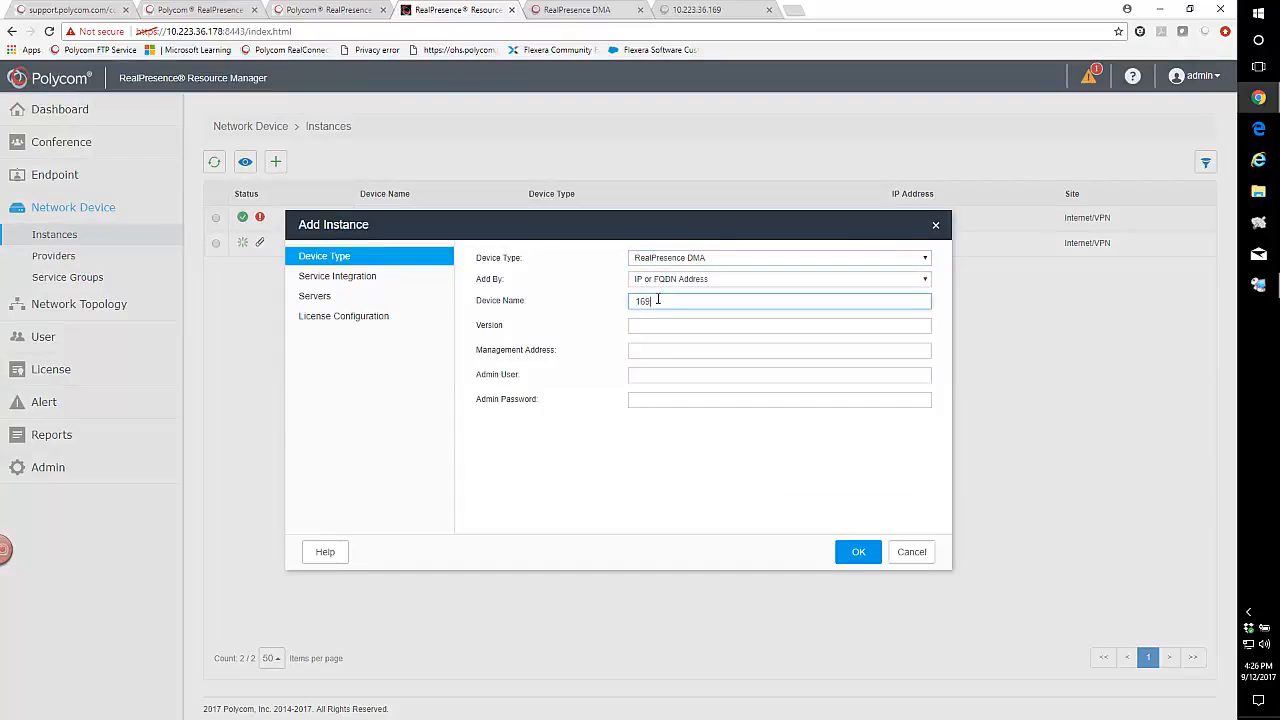
pyautogui.write('169DMA')
pyautogui.click(652, 325)
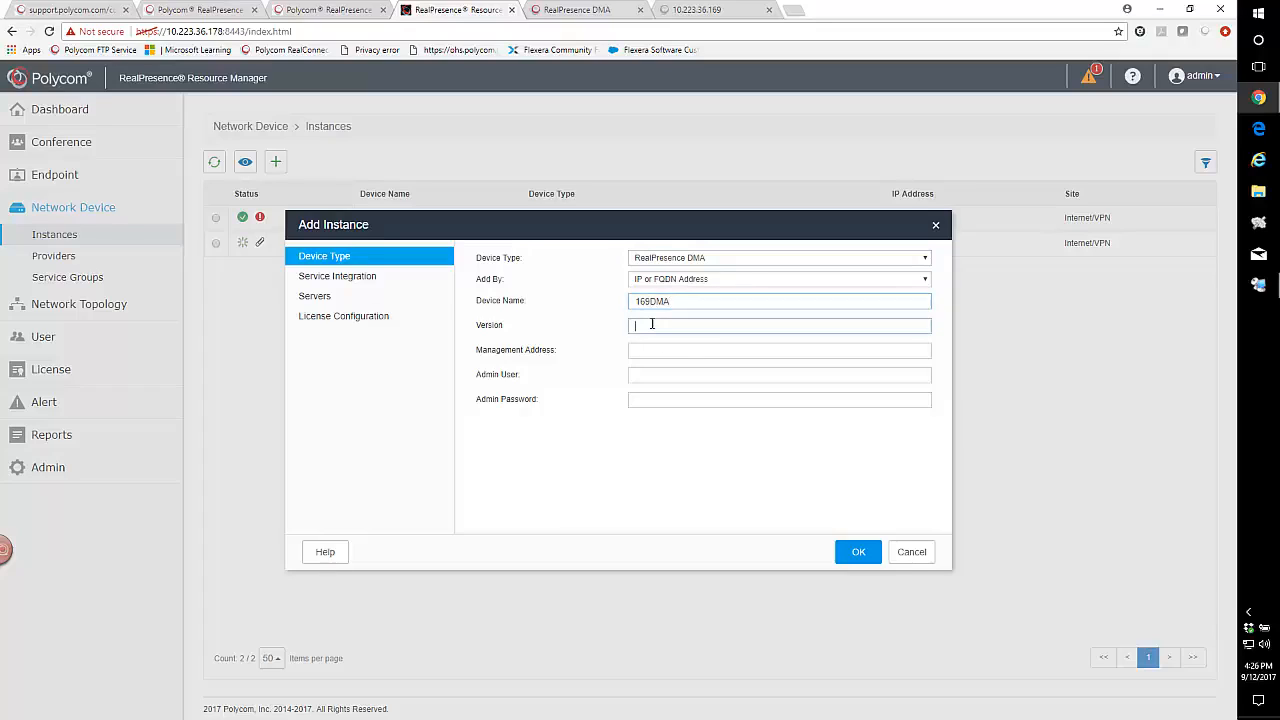
pyautogui.write('9')
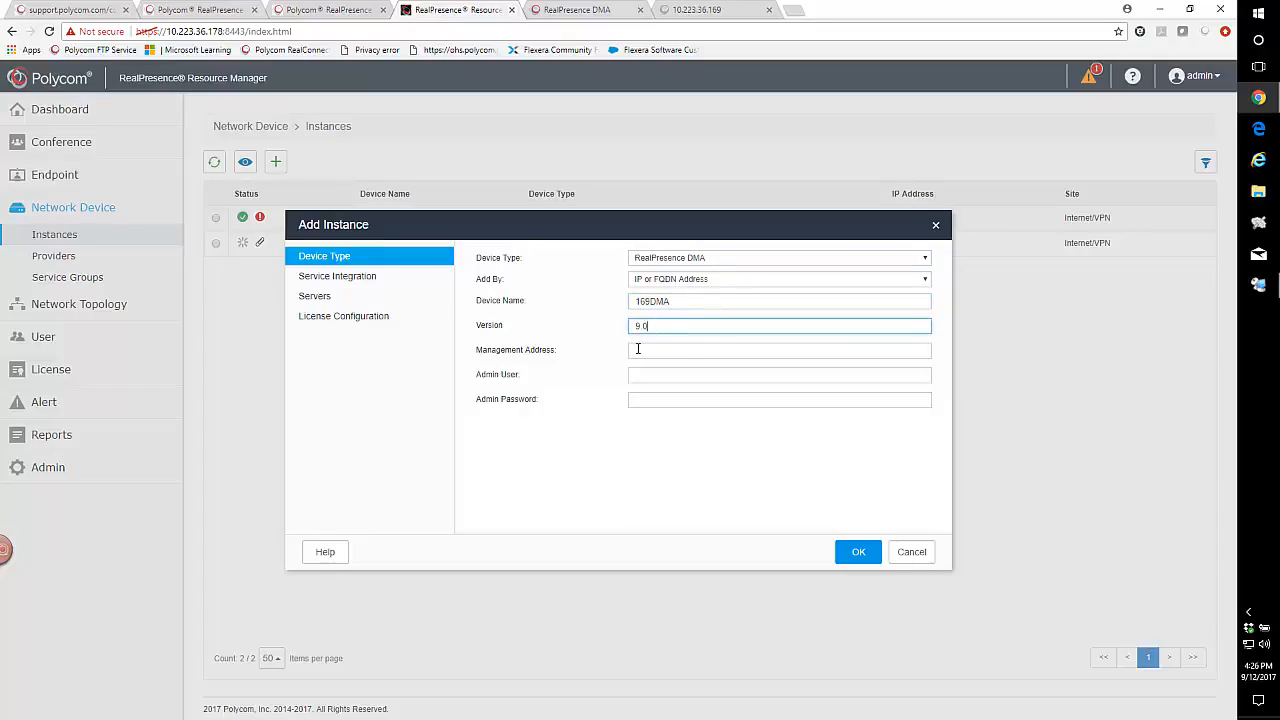
pyautogui.click(637, 348)
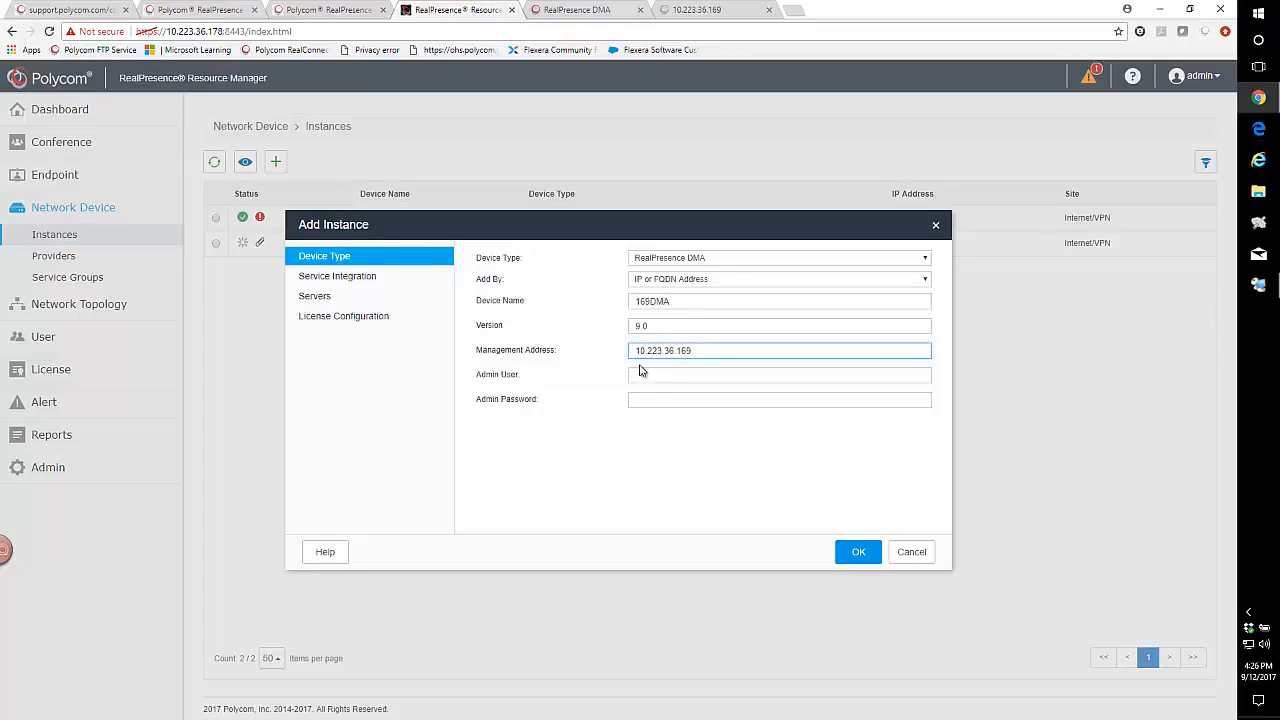
pyautogui.click(644, 375)
pyautogui.write('admin')
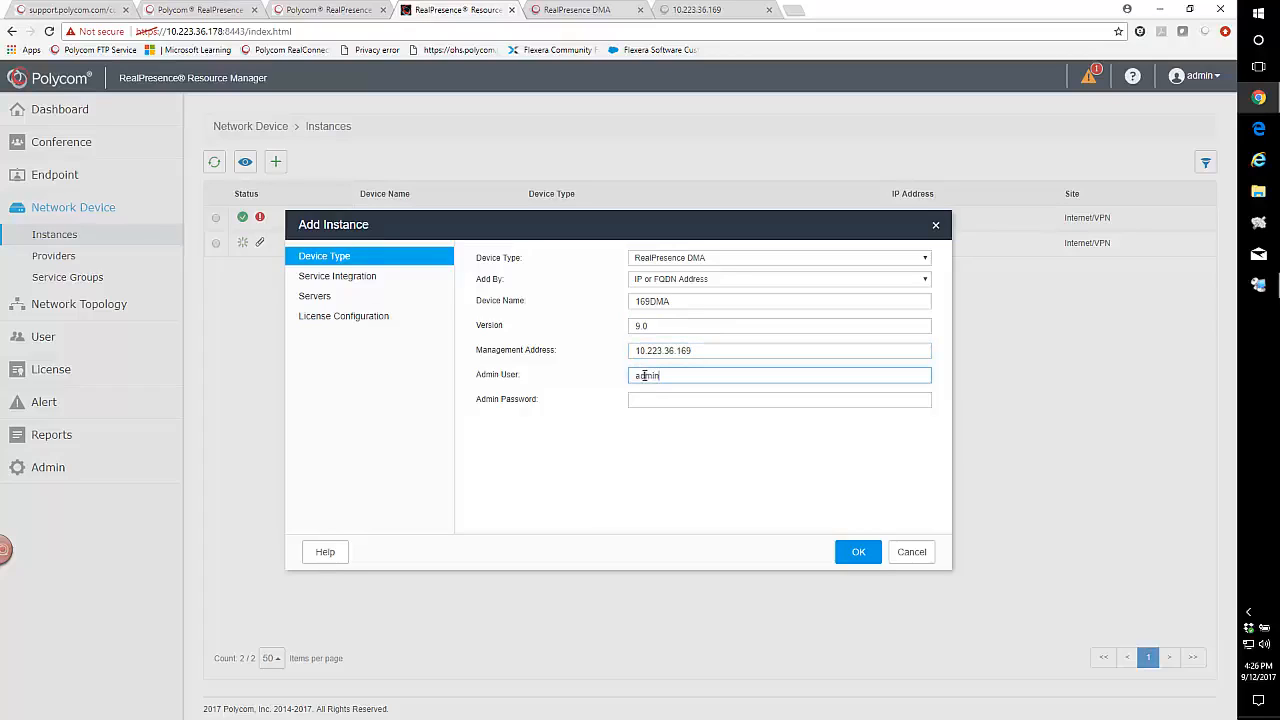
pyautogui.click(643, 400)
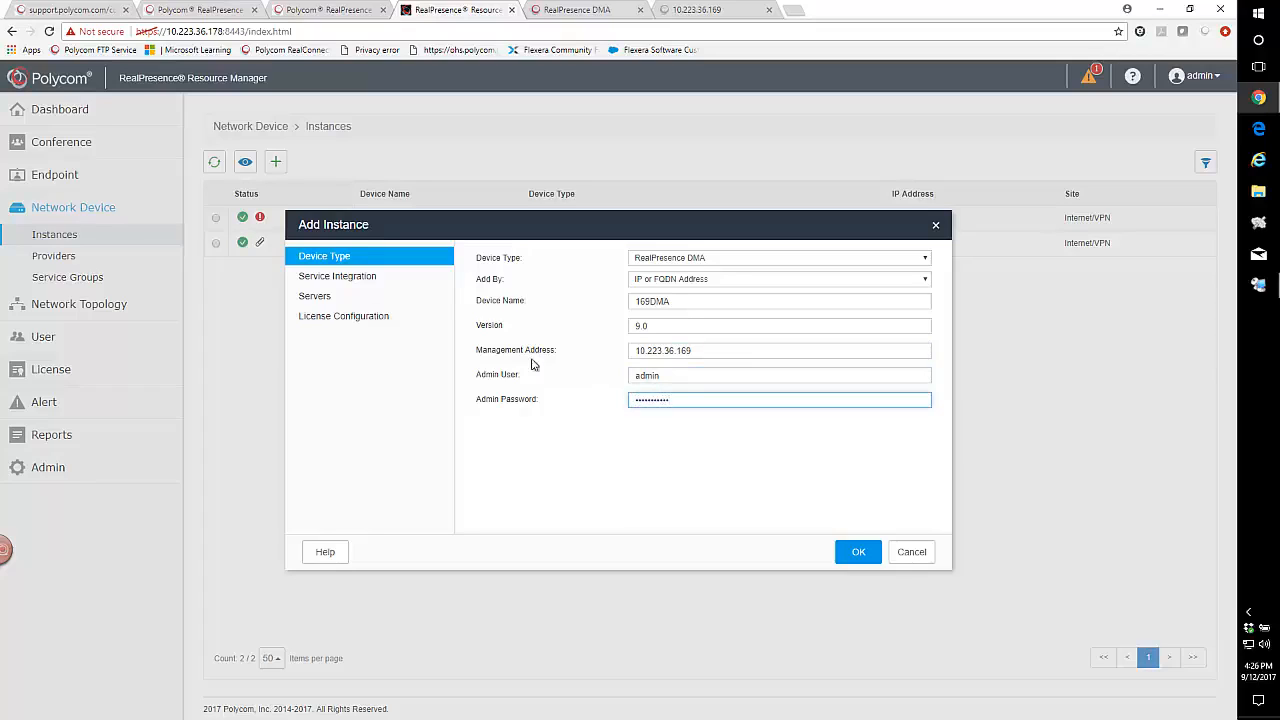
pyautogui.click(357, 277)
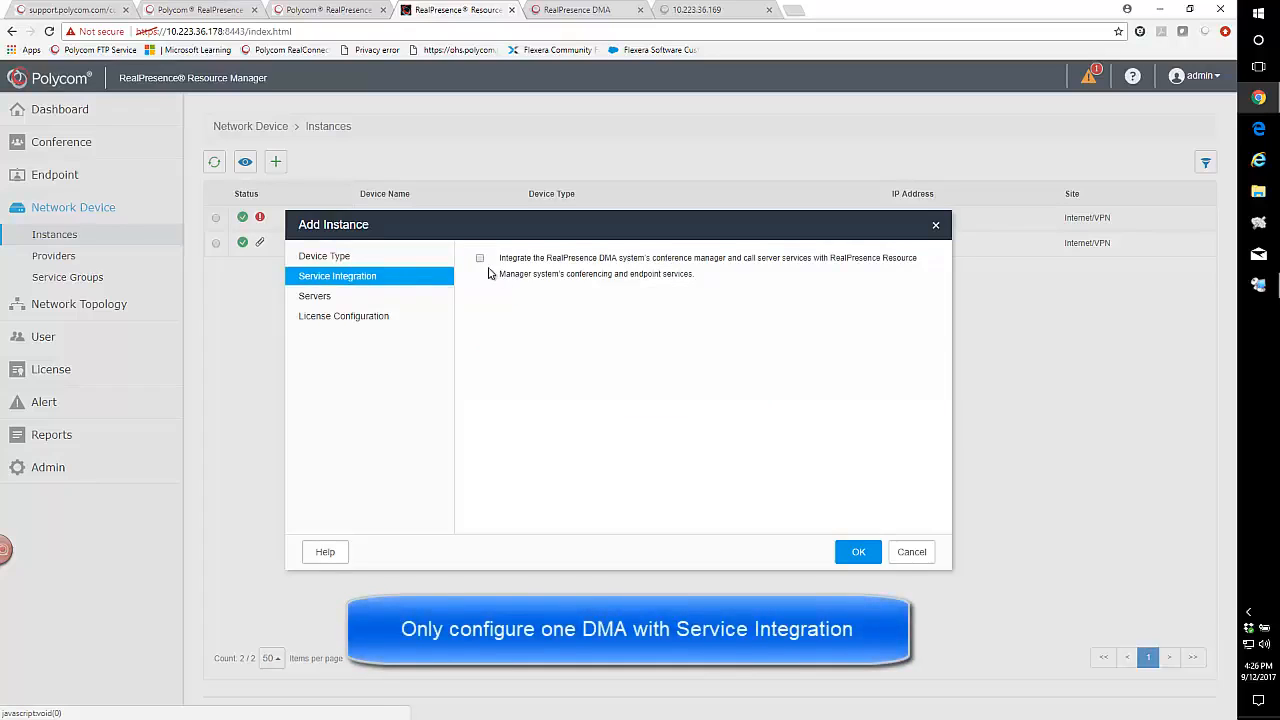
# - Give 169DMA conference manager, call server, Supercluster and licensing, then try saving
pyautogui.click(480, 259)
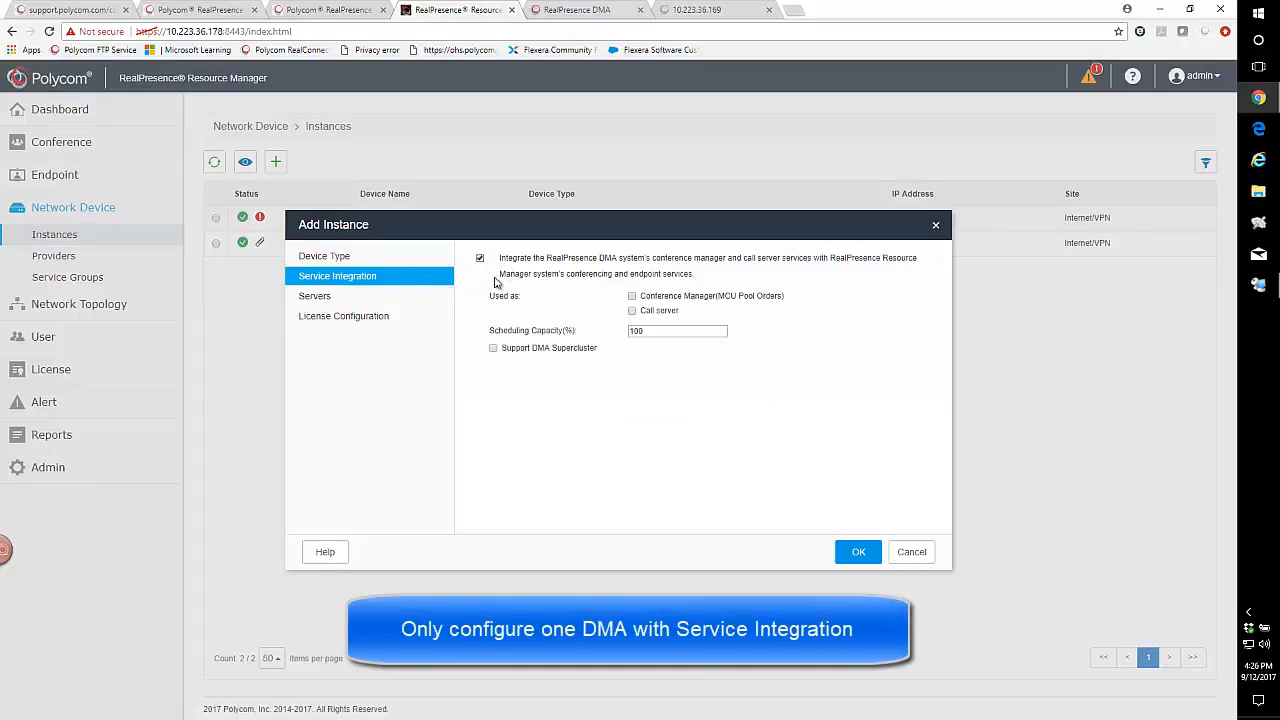
pyautogui.click(632, 297)
pyautogui.click(632, 311)
pyautogui.click(493, 348)
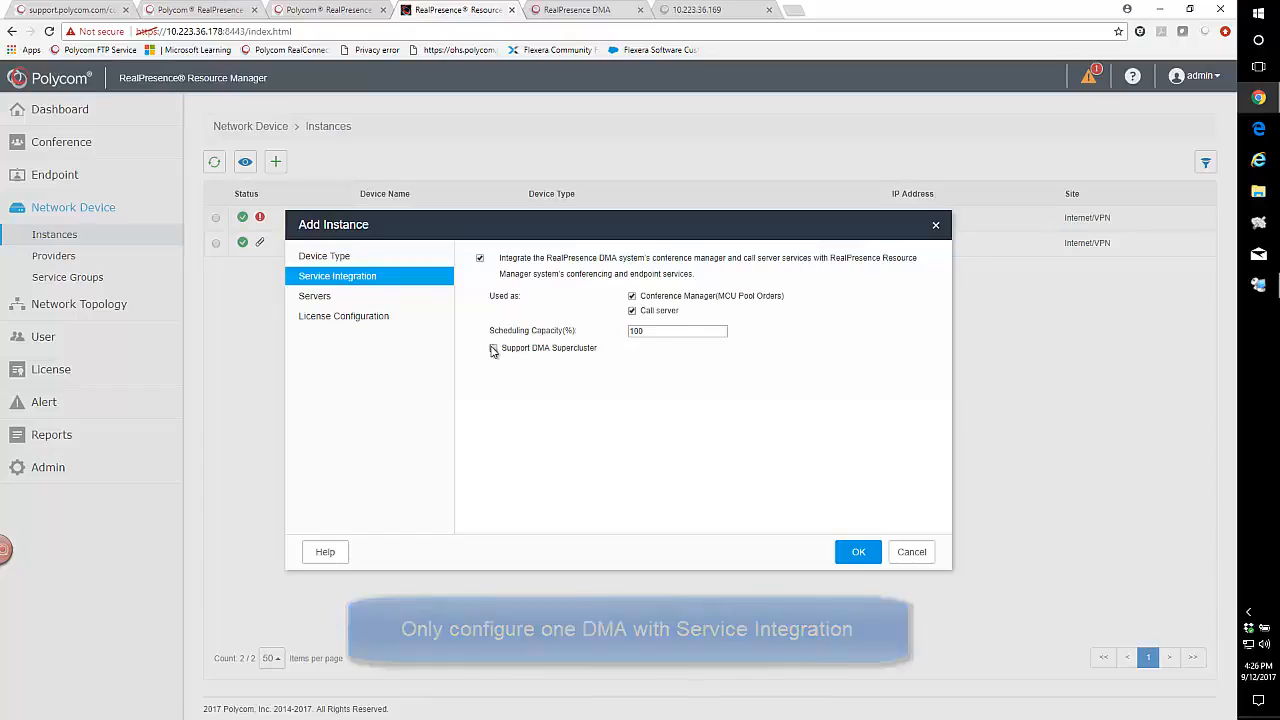
pyautogui.click(314, 300)
pyautogui.click(322, 316)
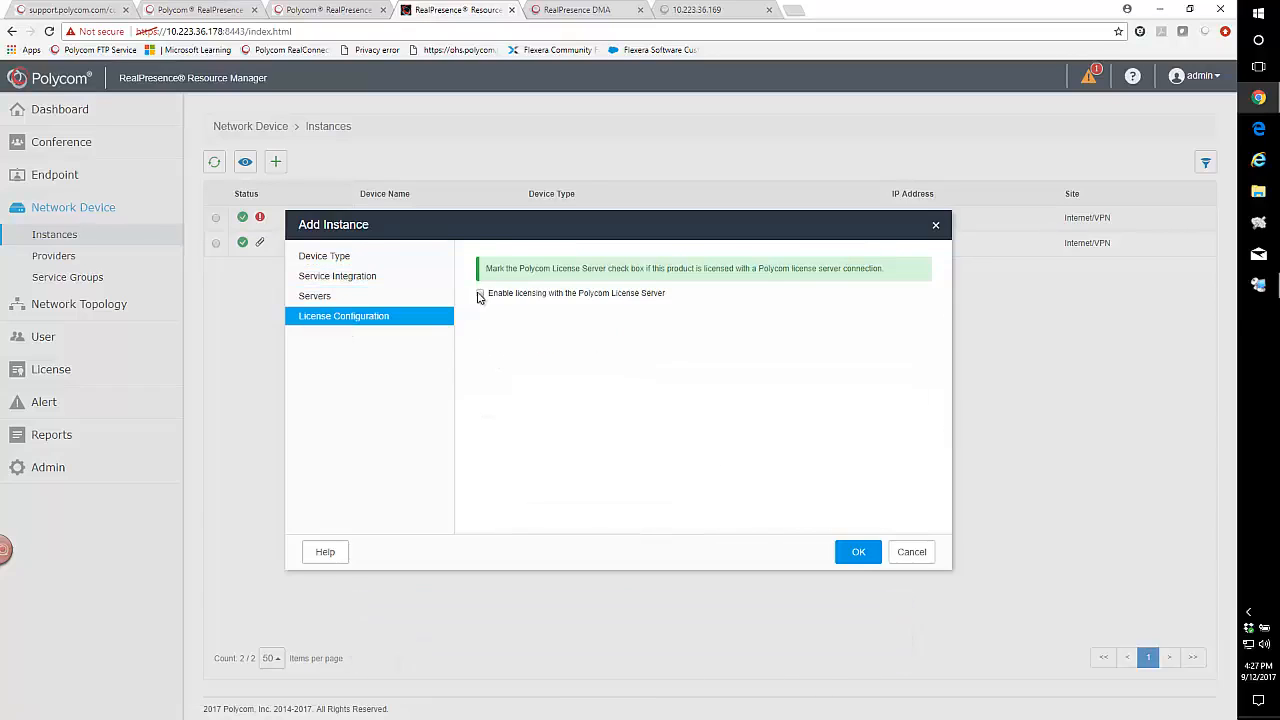
pyautogui.click(480, 293)
pyautogui.click(328, 297)
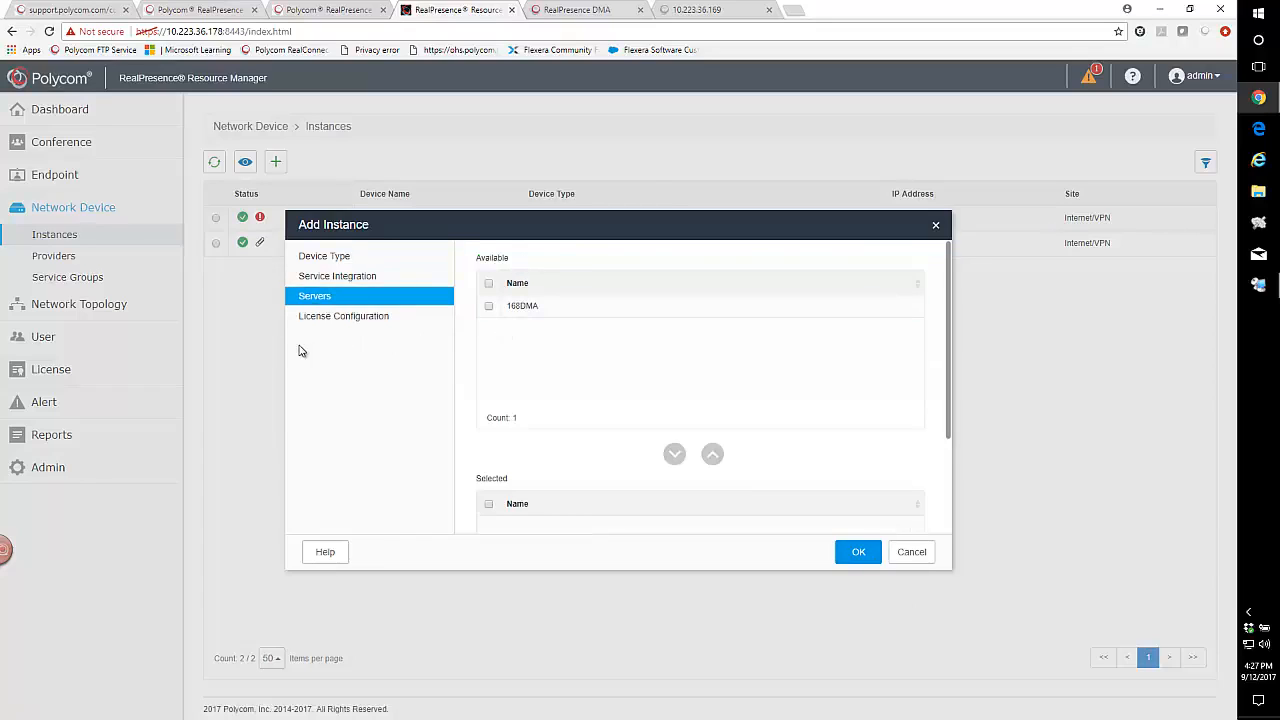
pyautogui.click(314, 318)
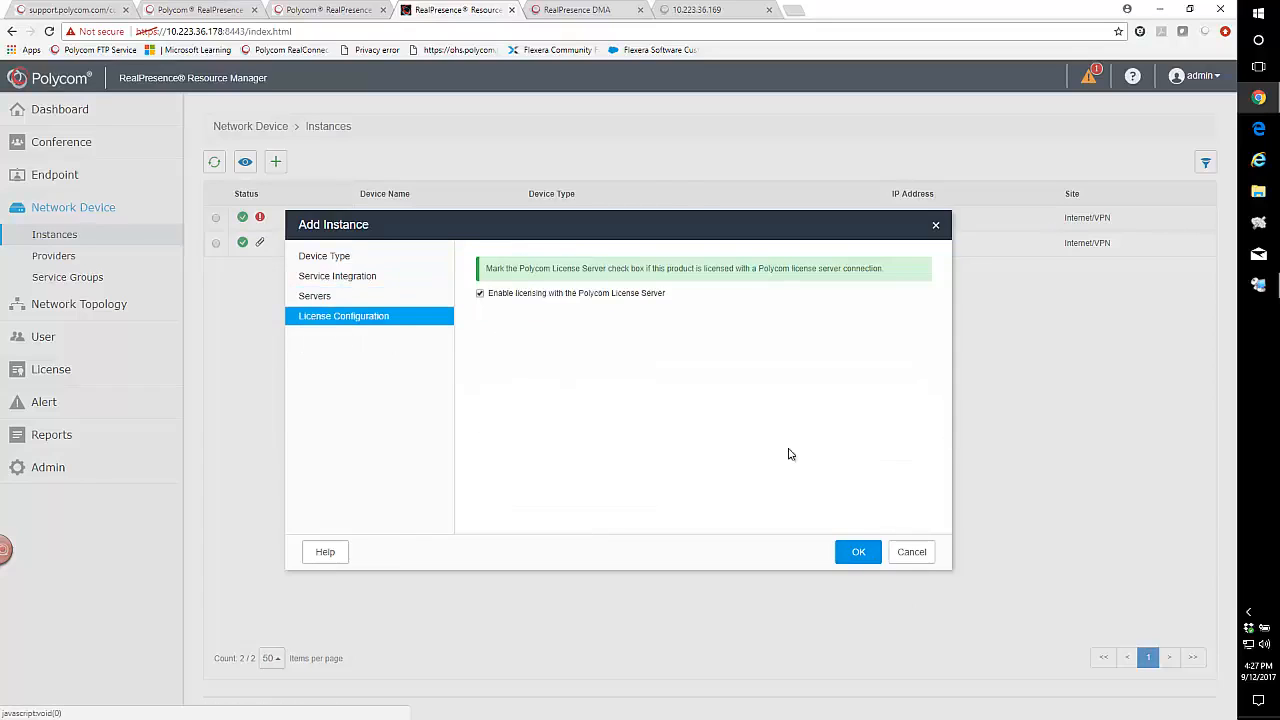
pyautogui.click(857, 553)
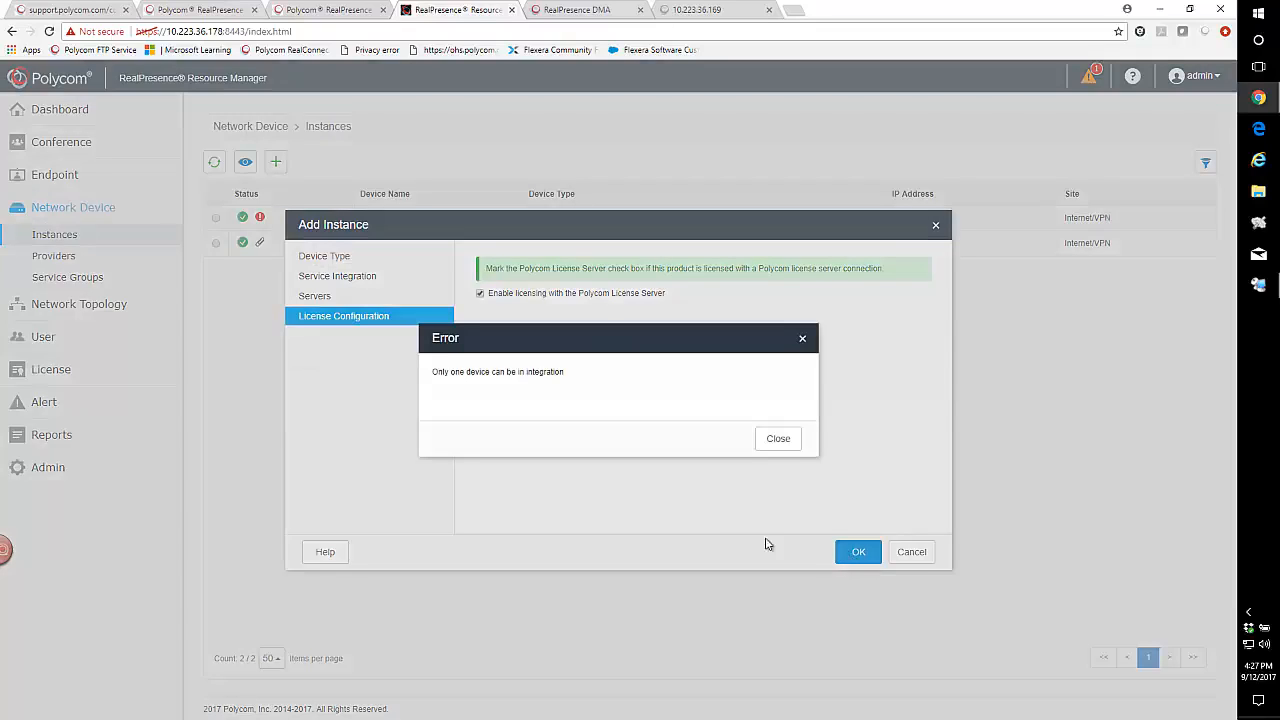
# - After the integration limit error, drop the conference manager role and save again
pyautogui.click(779, 440)
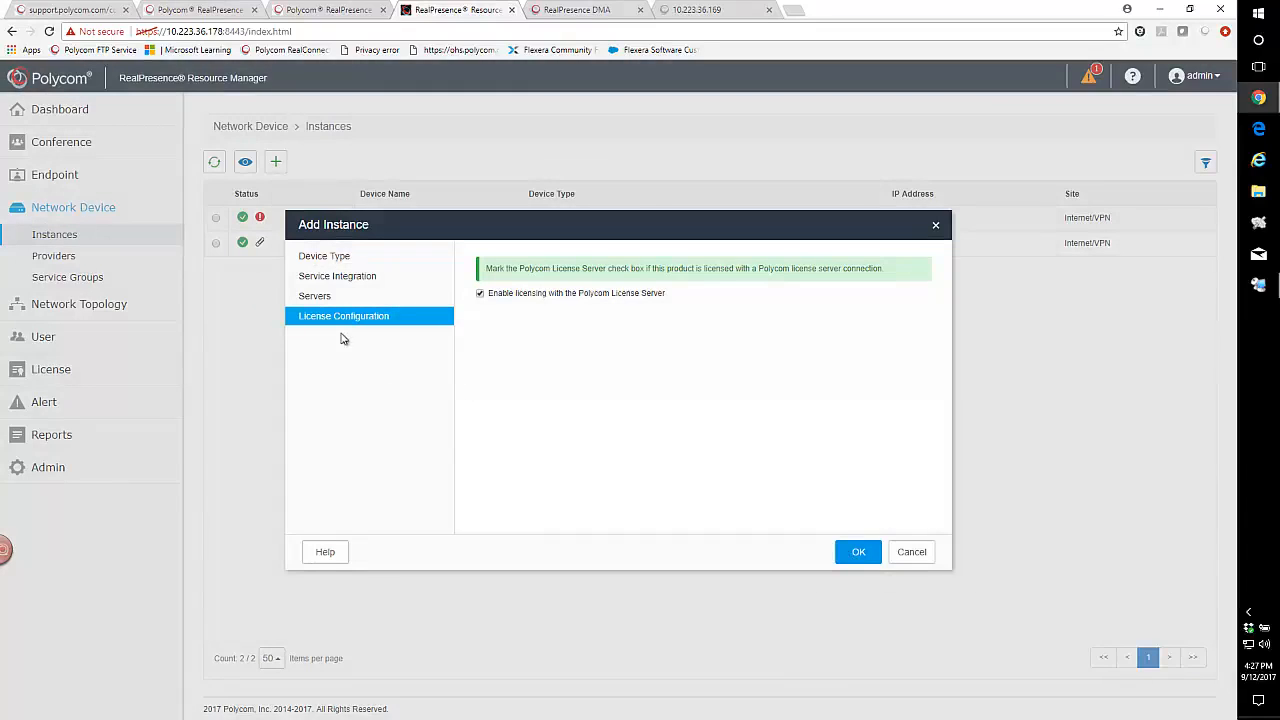
pyautogui.click(345, 284)
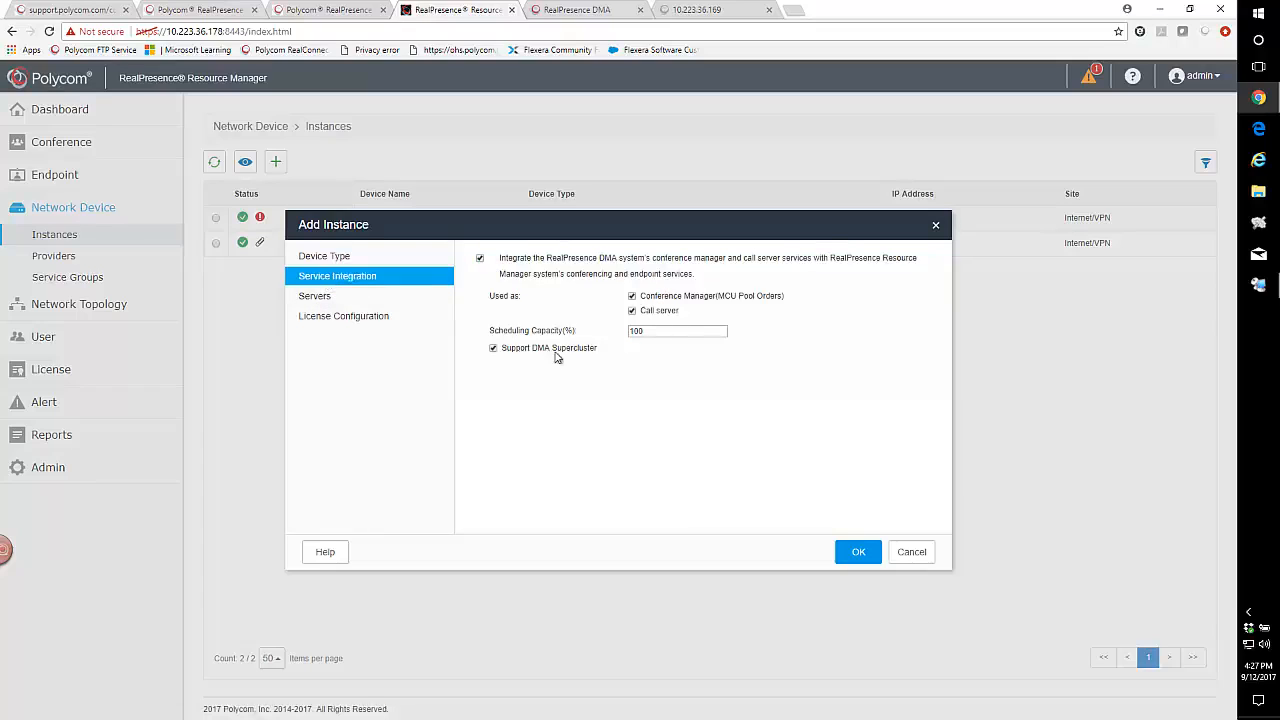
pyautogui.click(633, 297)
pyautogui.click(855, 557)
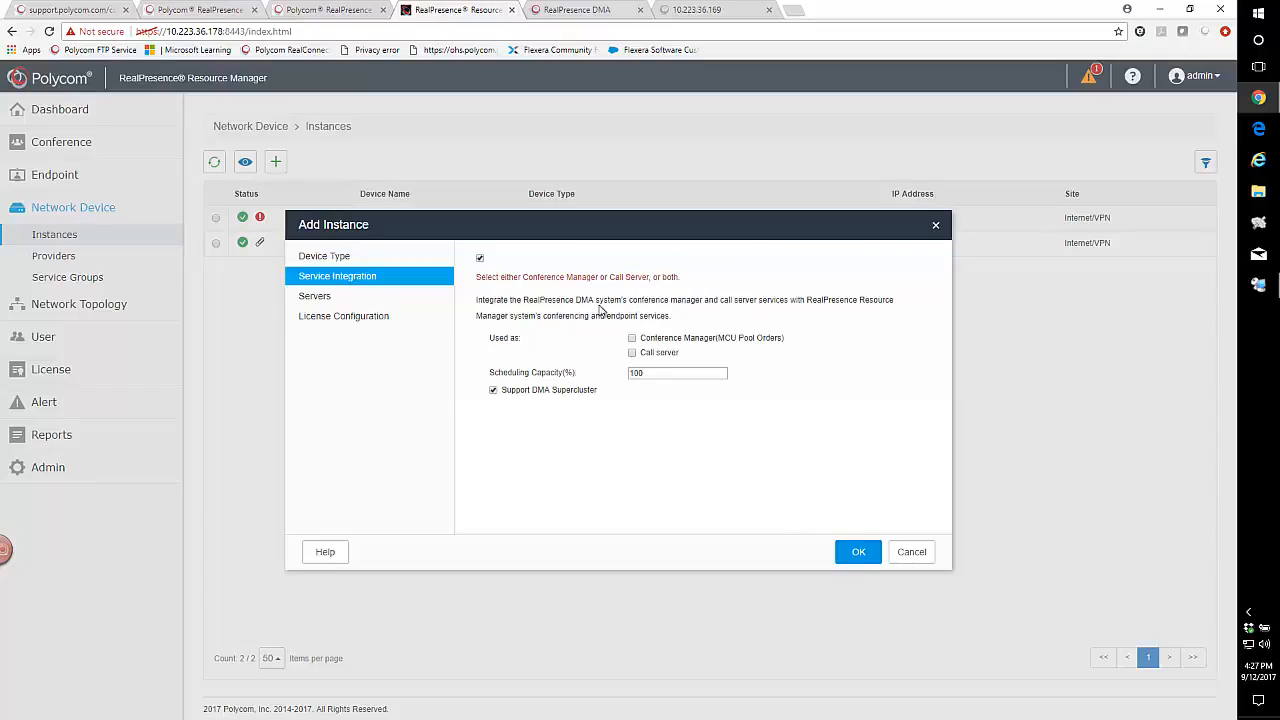
# - Turn off service integration for 169DMA, keep License Server licensing, and add it
pyautogui.click(855, 557)
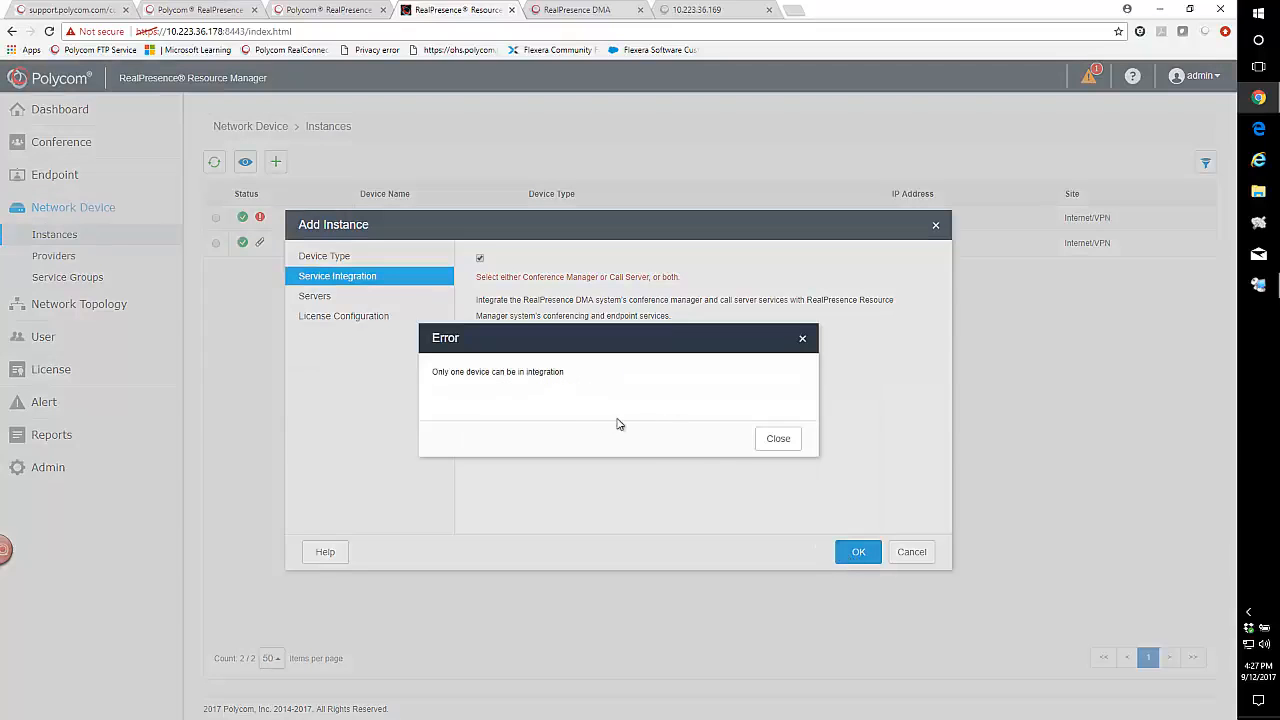
pyautogui.click(777, 439)
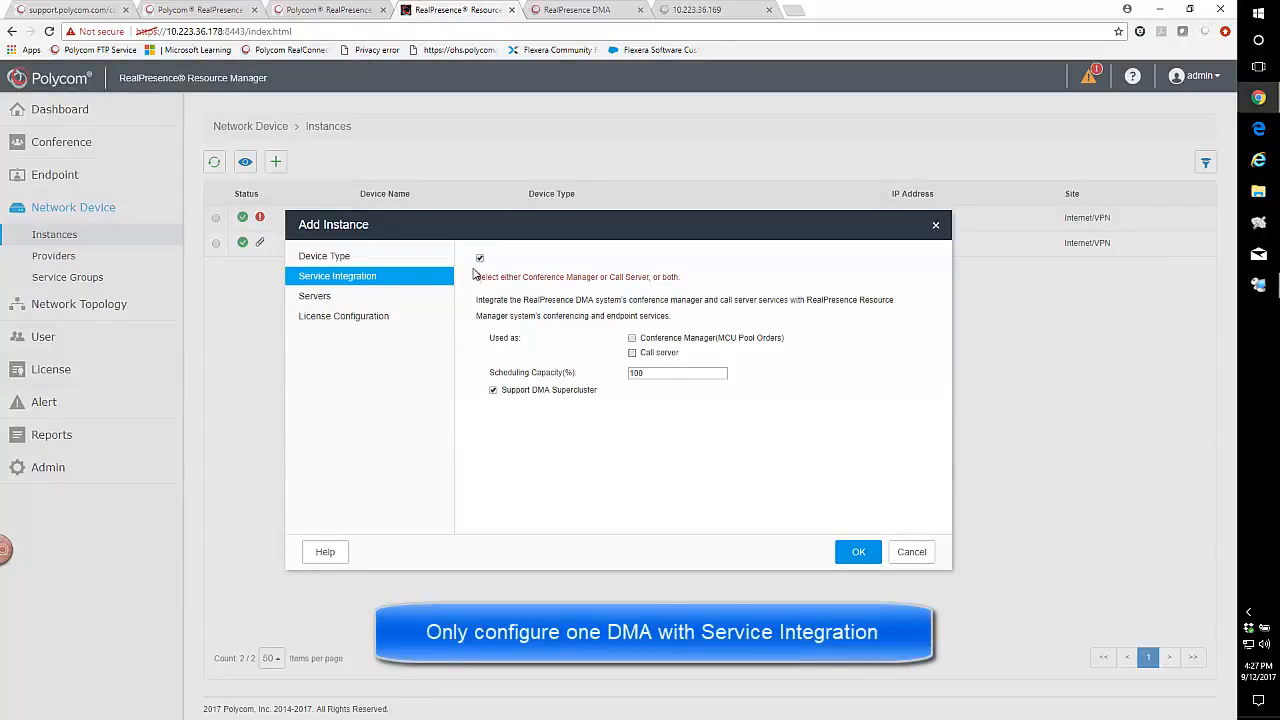
pyautogui.click(479, 258)
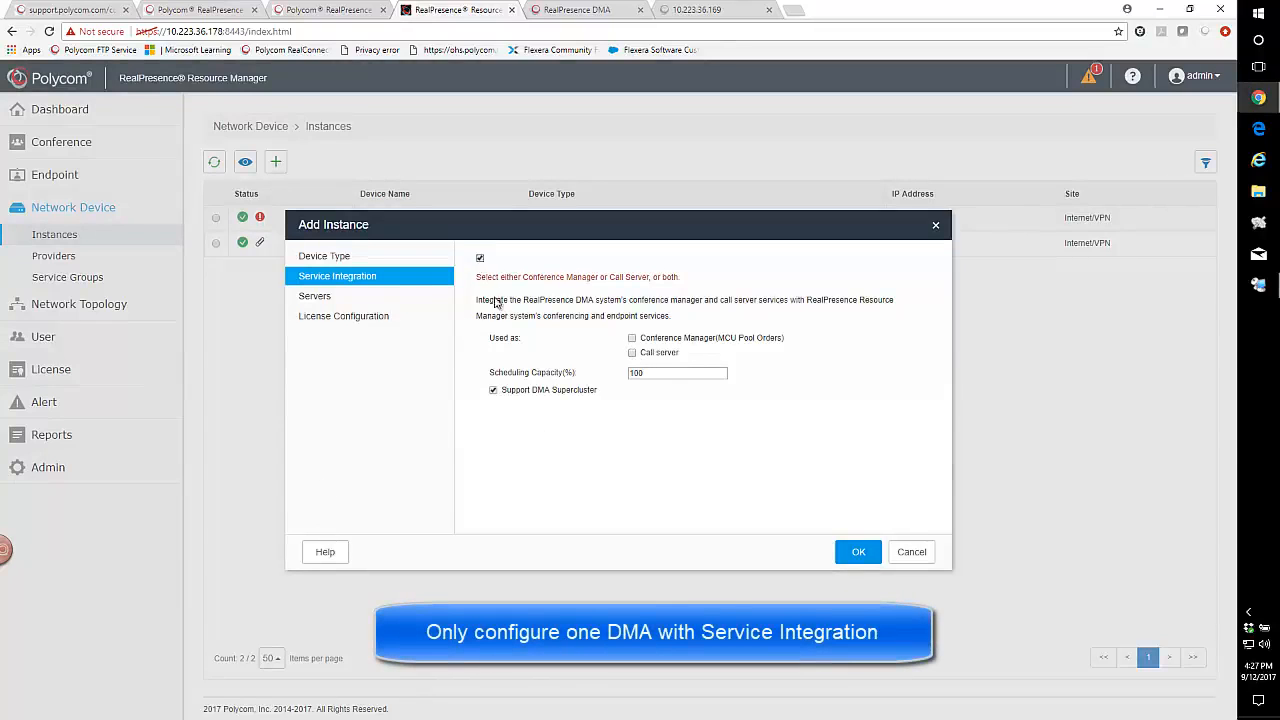
pyautogui.click(336, 258)
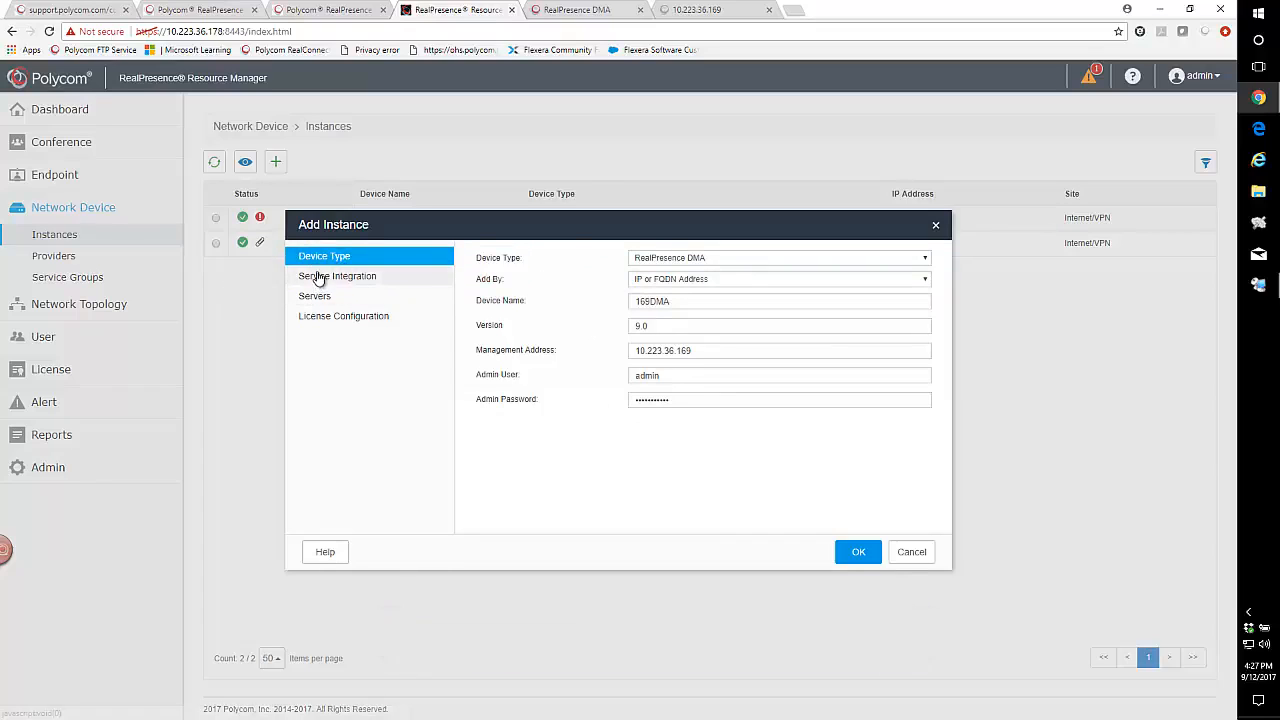
pyautogui.click(315, 277)
pyautogui.click(321, 300)
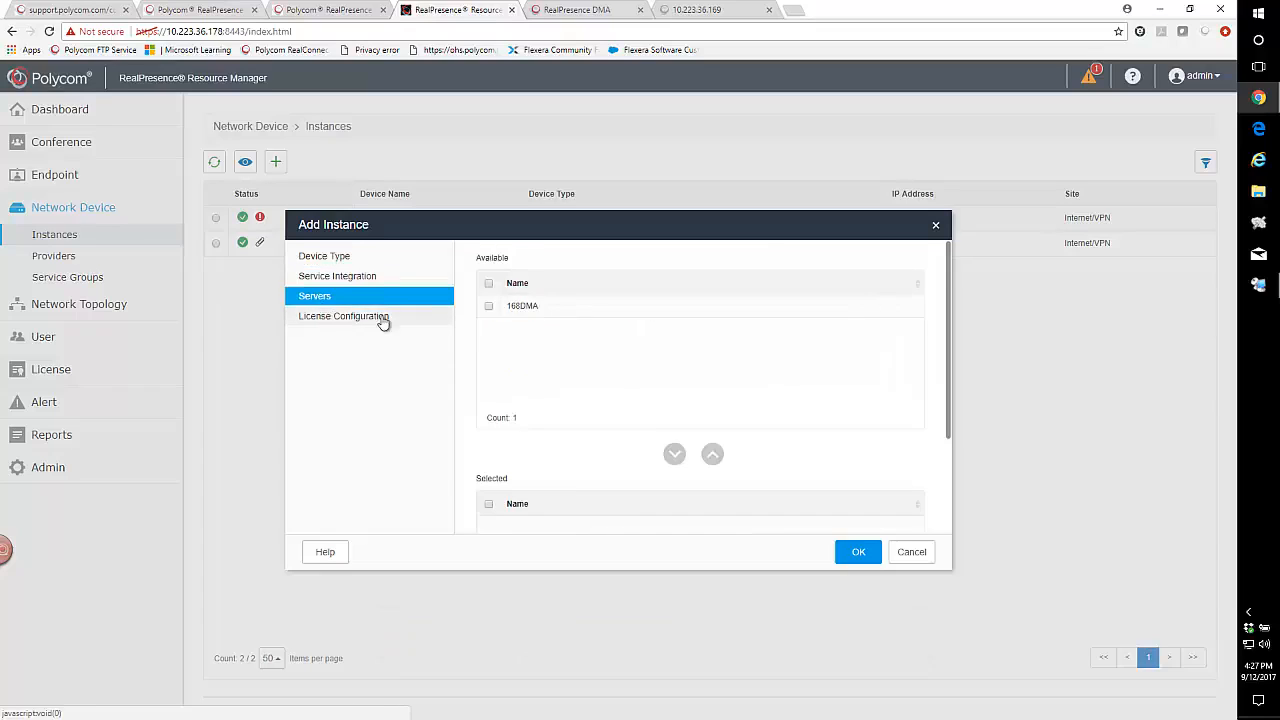
pyautogui.click(323, 318)
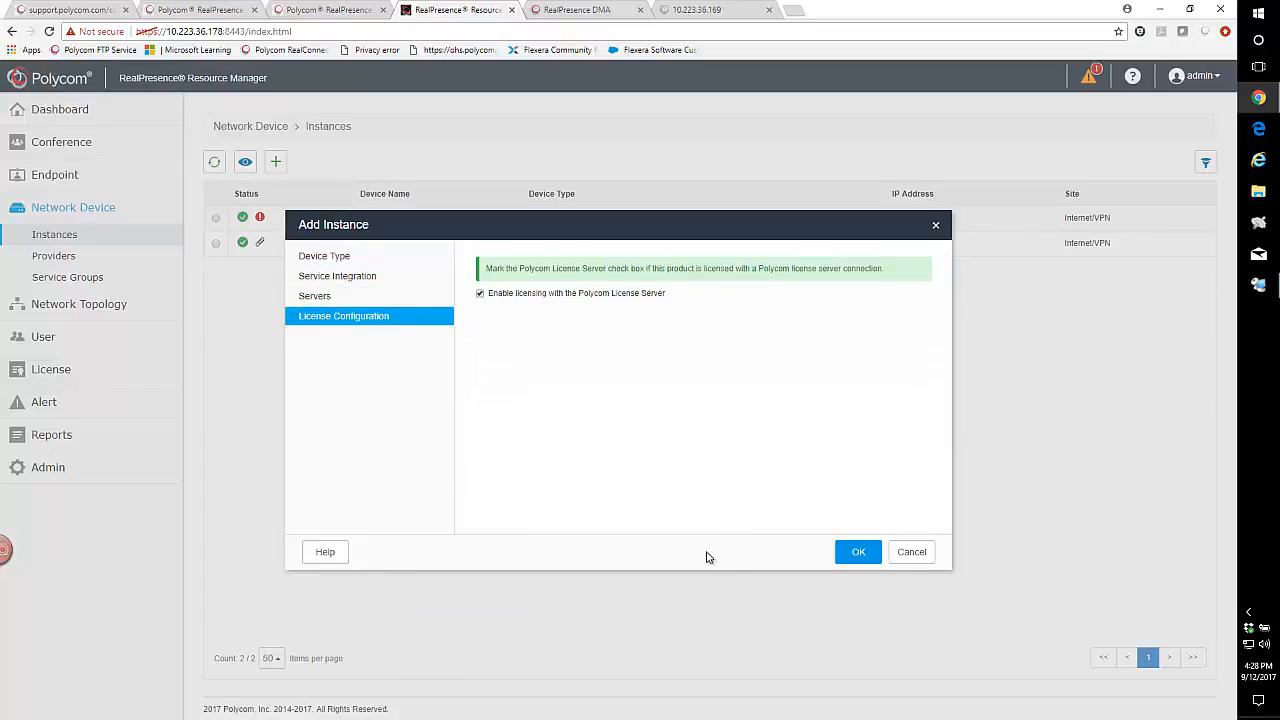
pyautogui.click(859, 556)
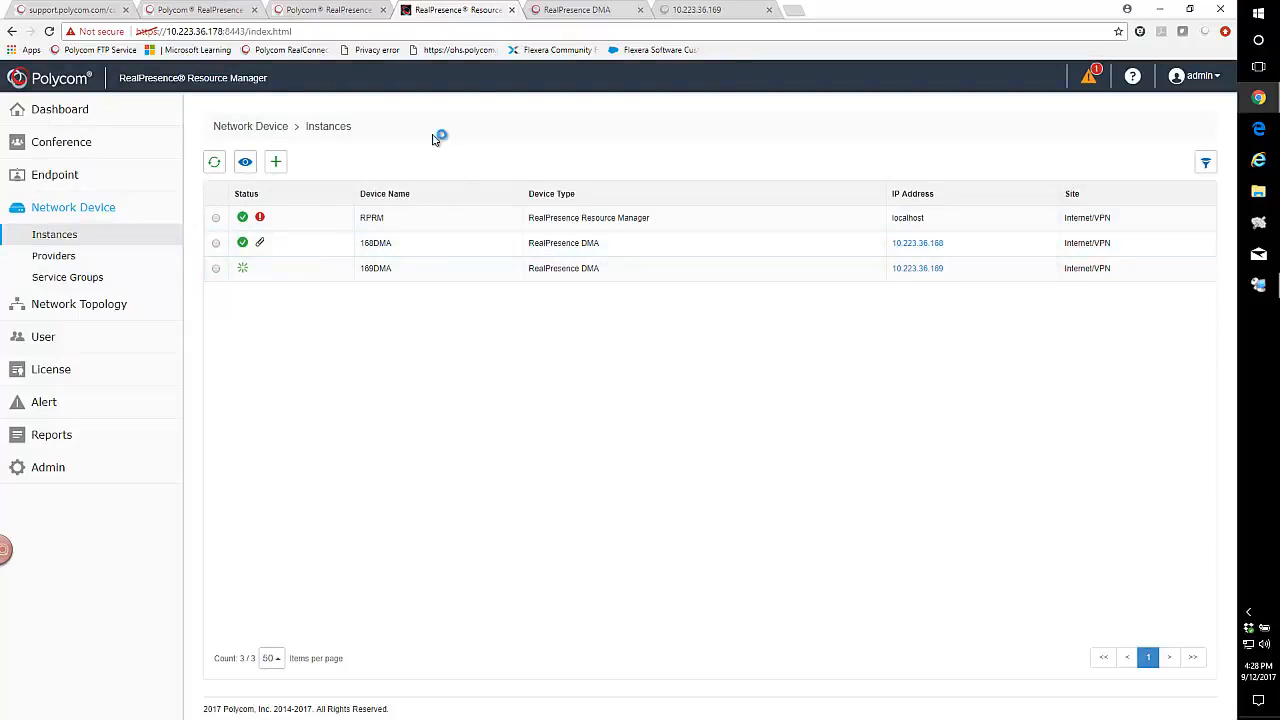
# - Allocate 200 VMR-hosted calls to 168DMA and save
pyautogui.click(33, 370)
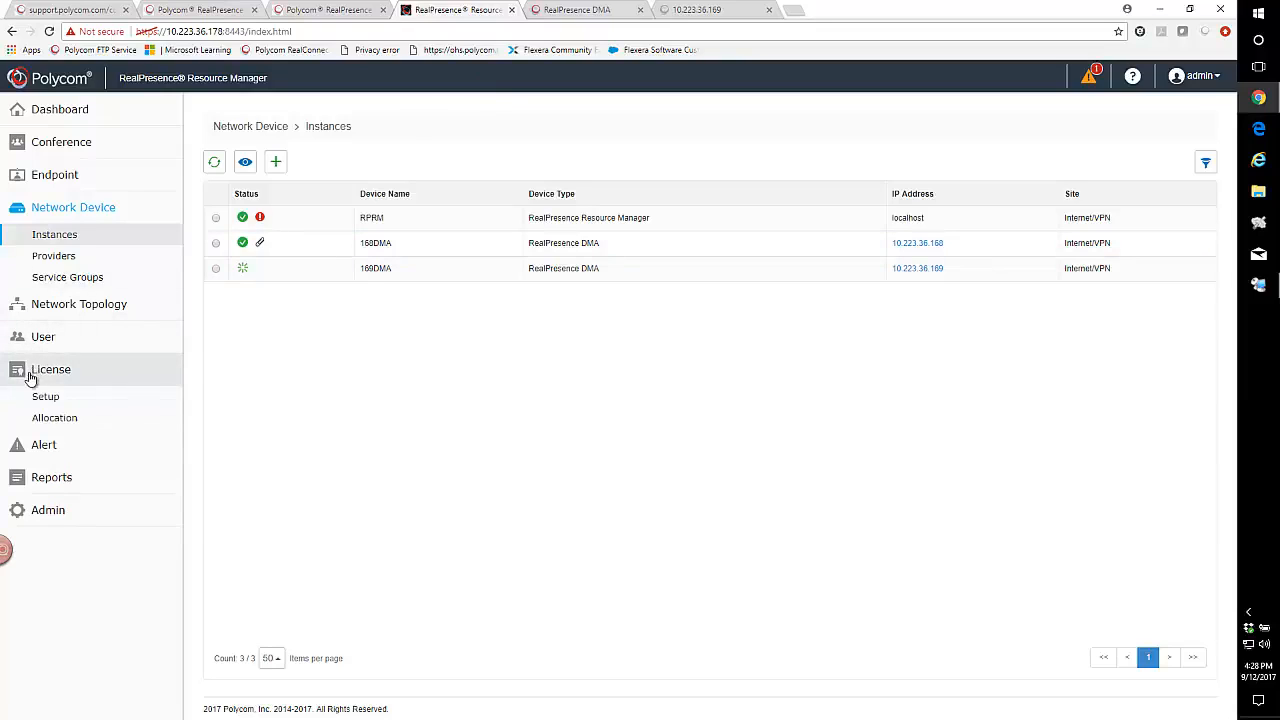
pyautogui.click(52, 420)
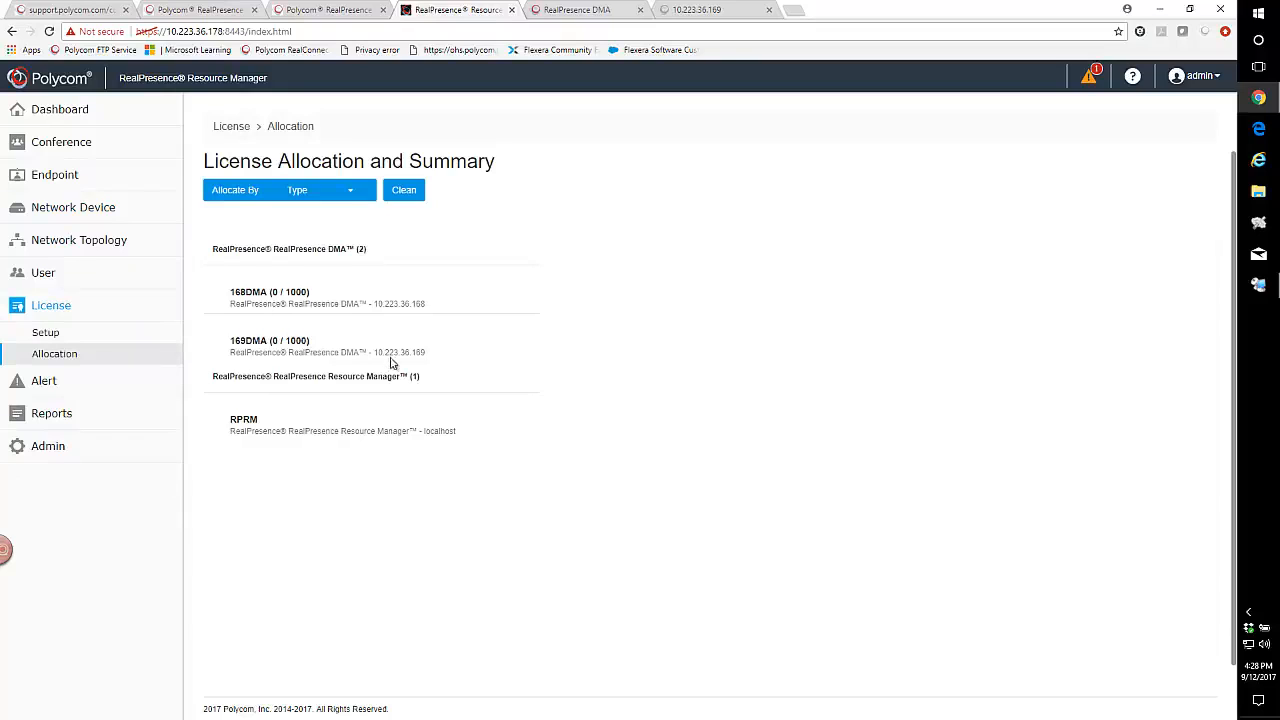
pyautogui.click(299, 294)
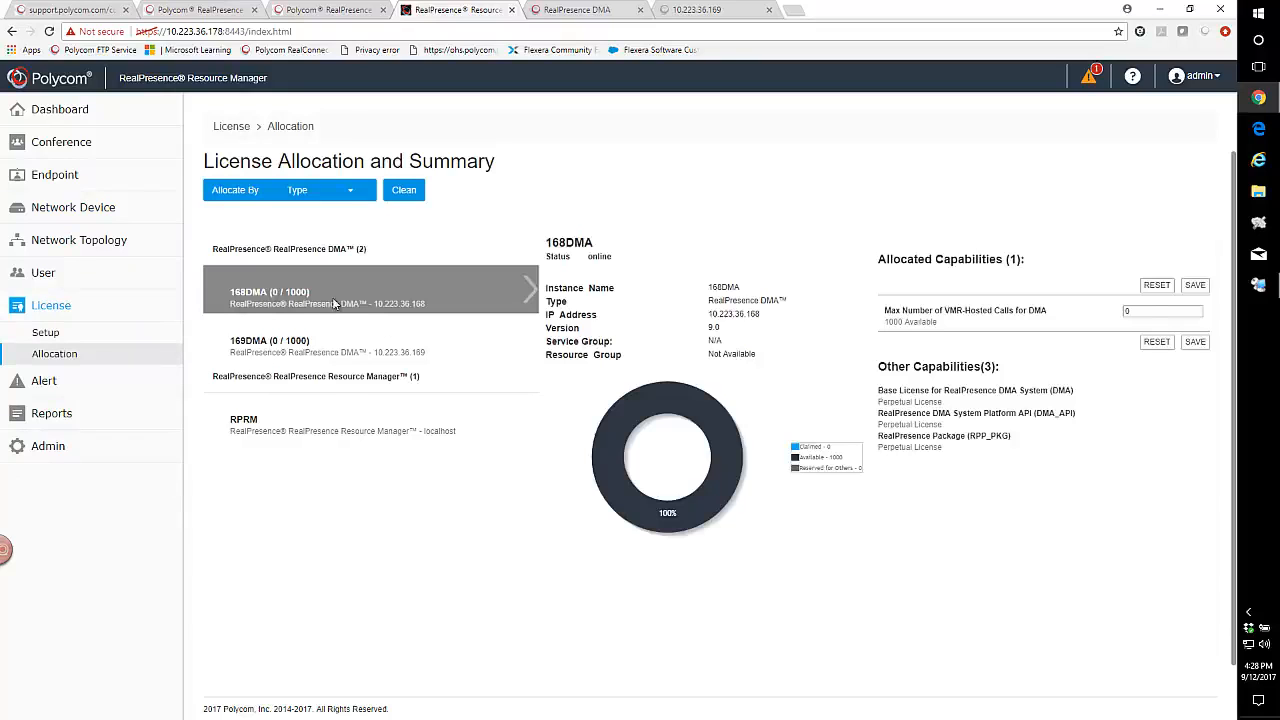
pyautogui.doubleClick(1142, 312)
pyautogui.click(1194, 344)
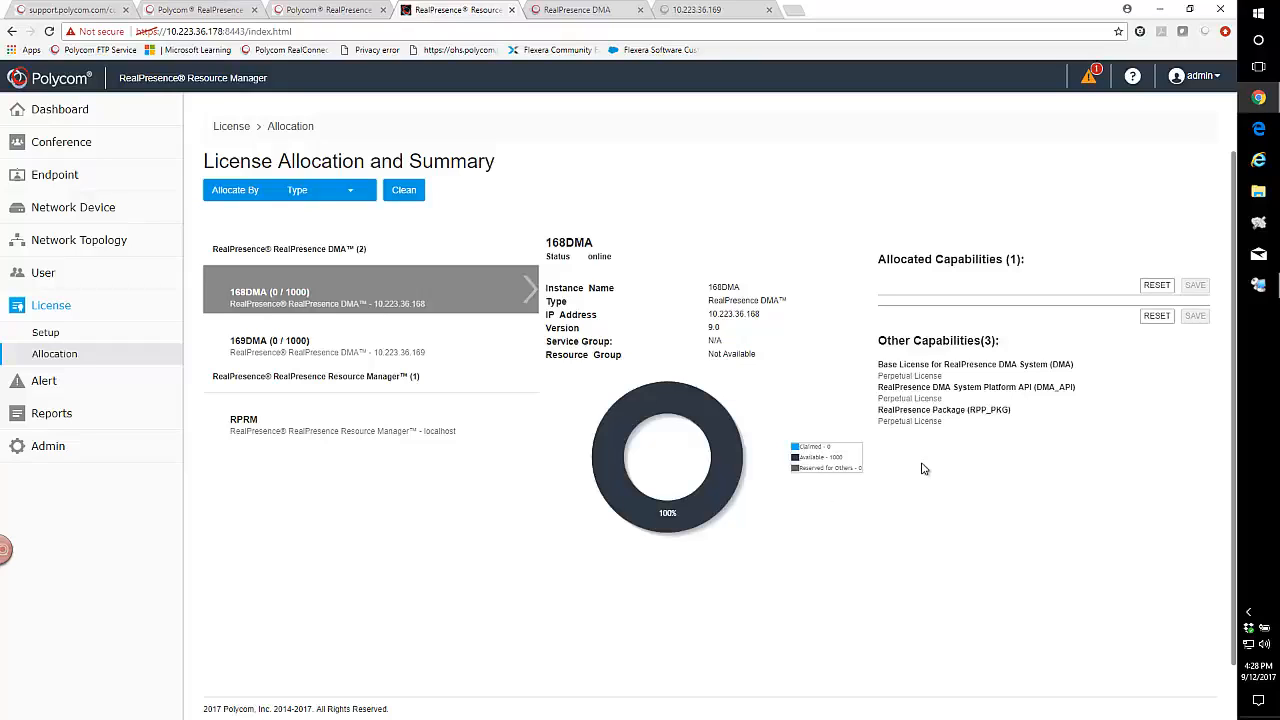
pyautogui.click(1196, 315)
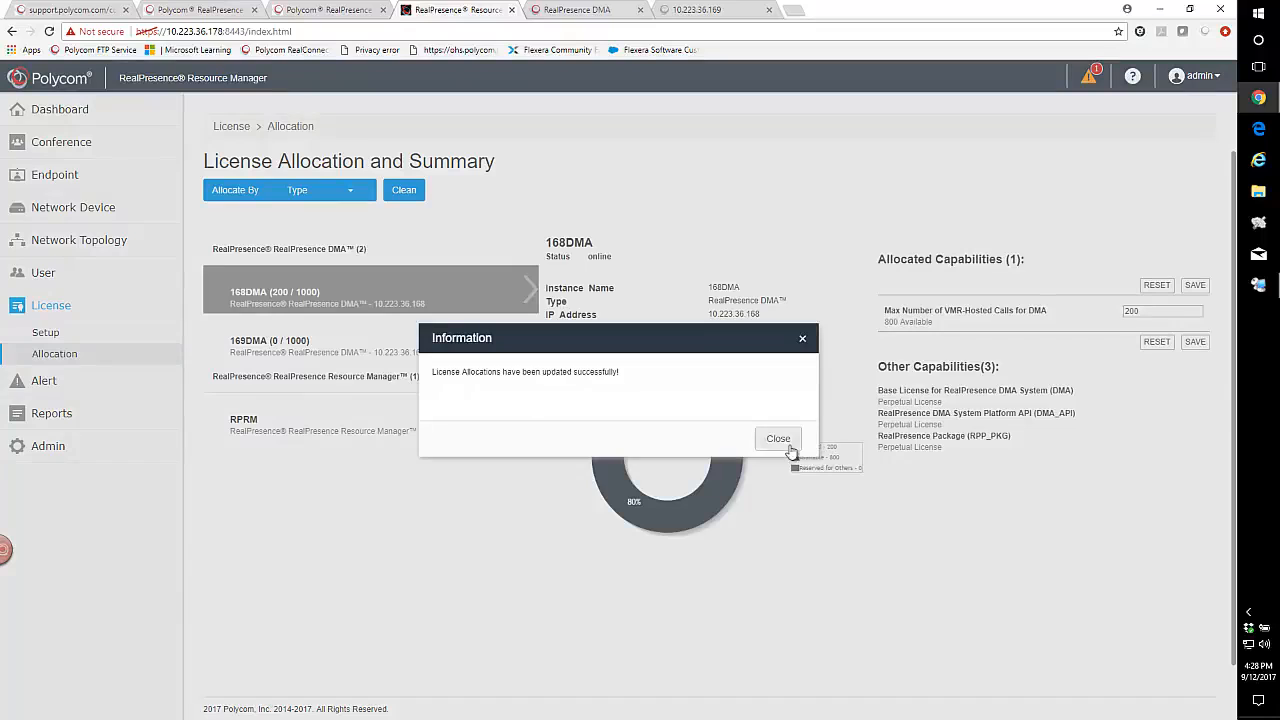
pyautogui.click(778, 439)
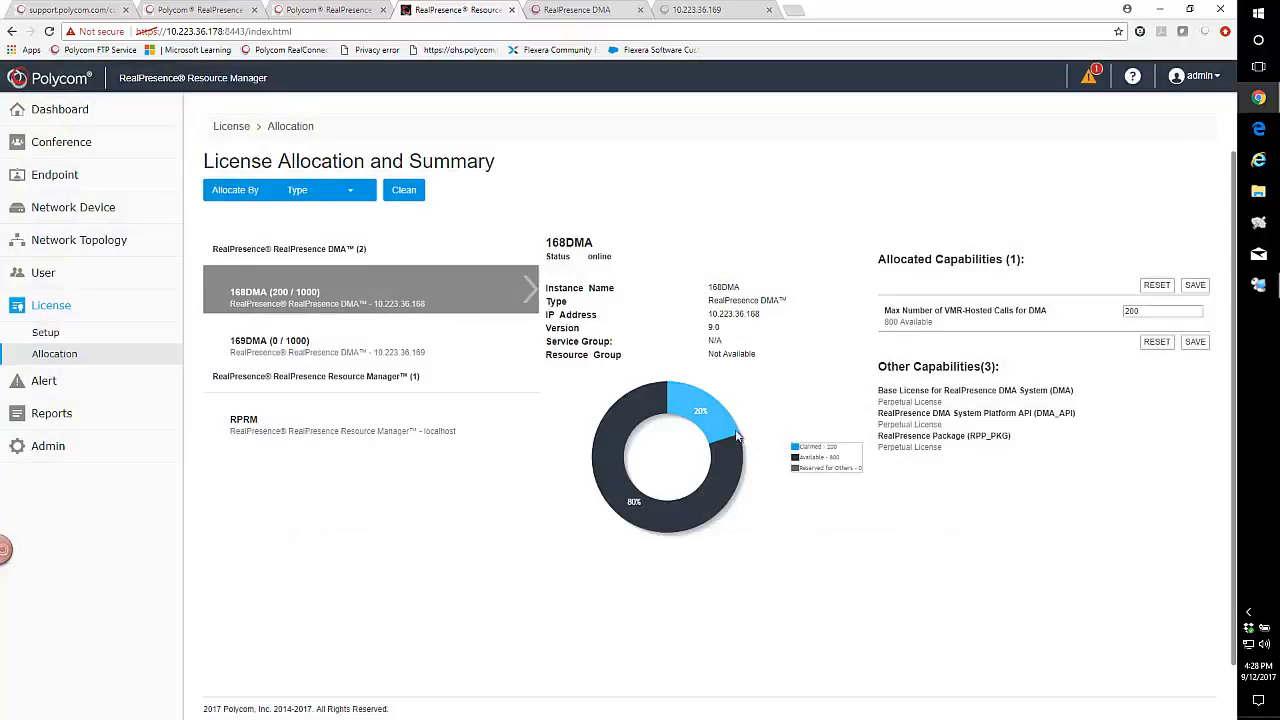
# - Allocate 200 VMR-hosted calls to 169DMA and save
pyautogui.click(271, 354)
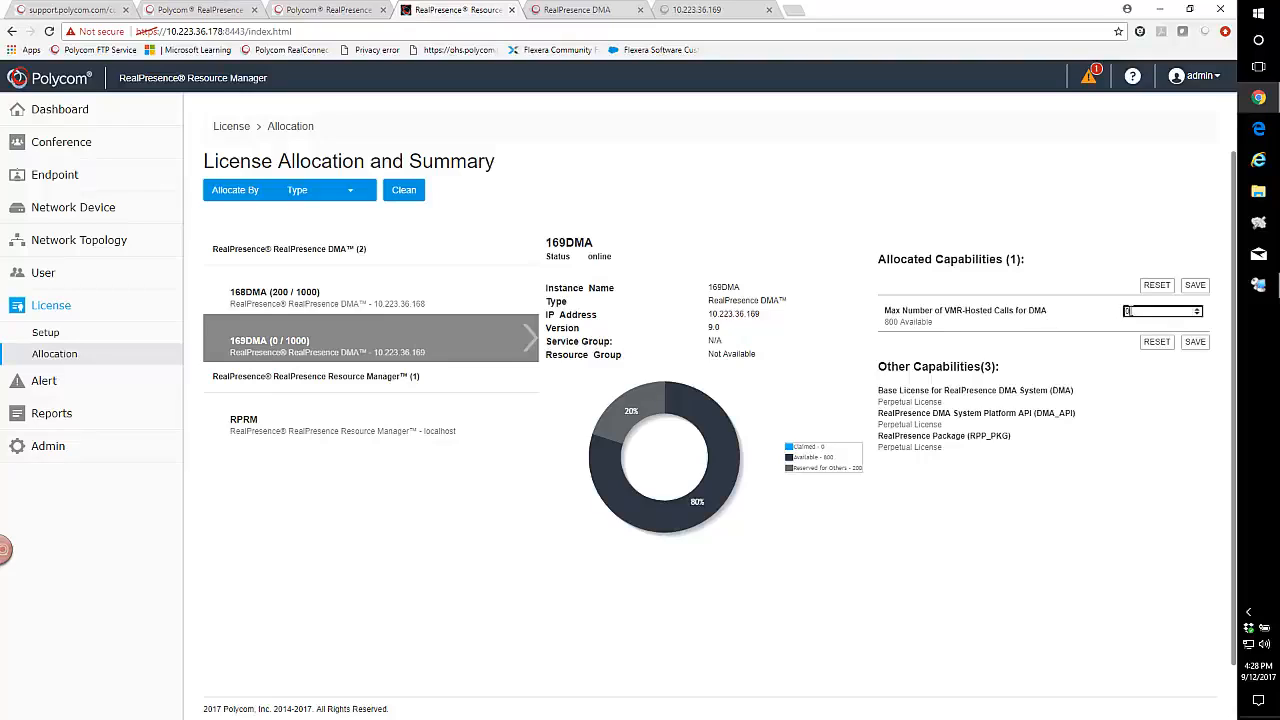
pyautogui.doubleClick(1127, 311)
pyautogui.click(1196, 343)
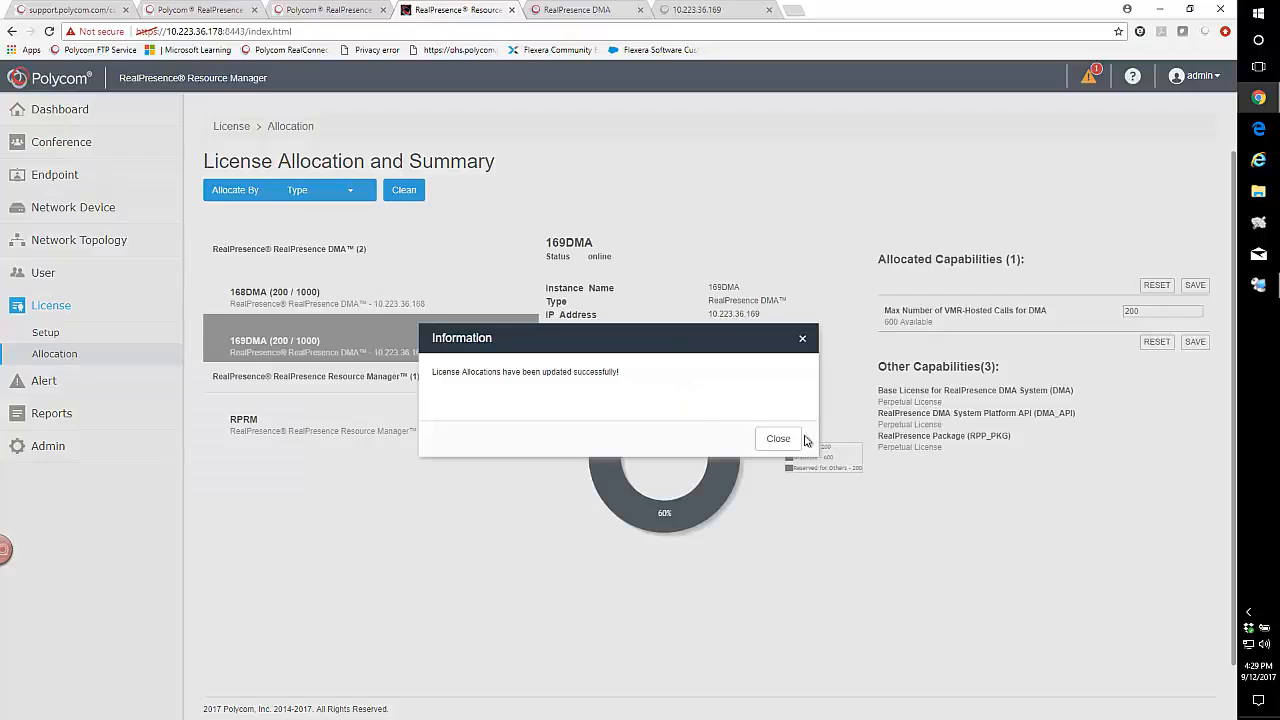
pyautogui.click(798, 439)
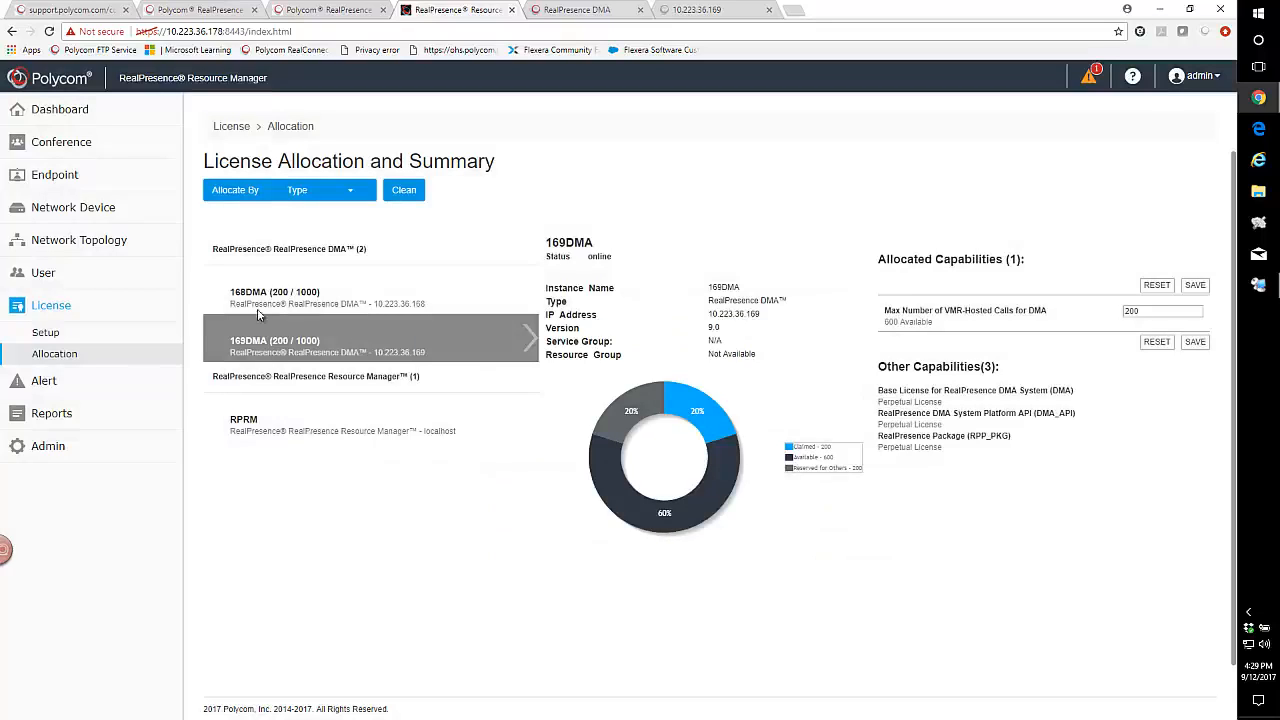
# - Sign in to the 168 DMA as admin with the account password
pyautogui.click(545, 10)
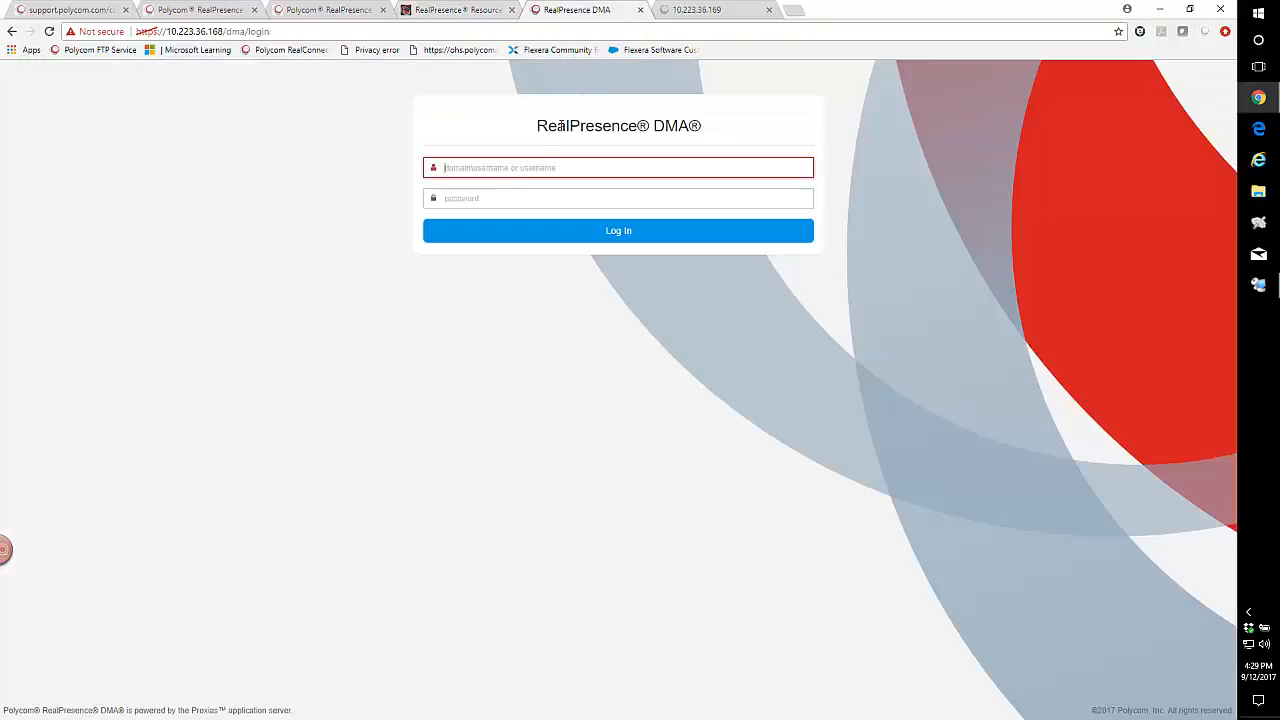
pyautogui.click(471, 167)
pyautogui.write('admin')
pyautogui.press('Tab')
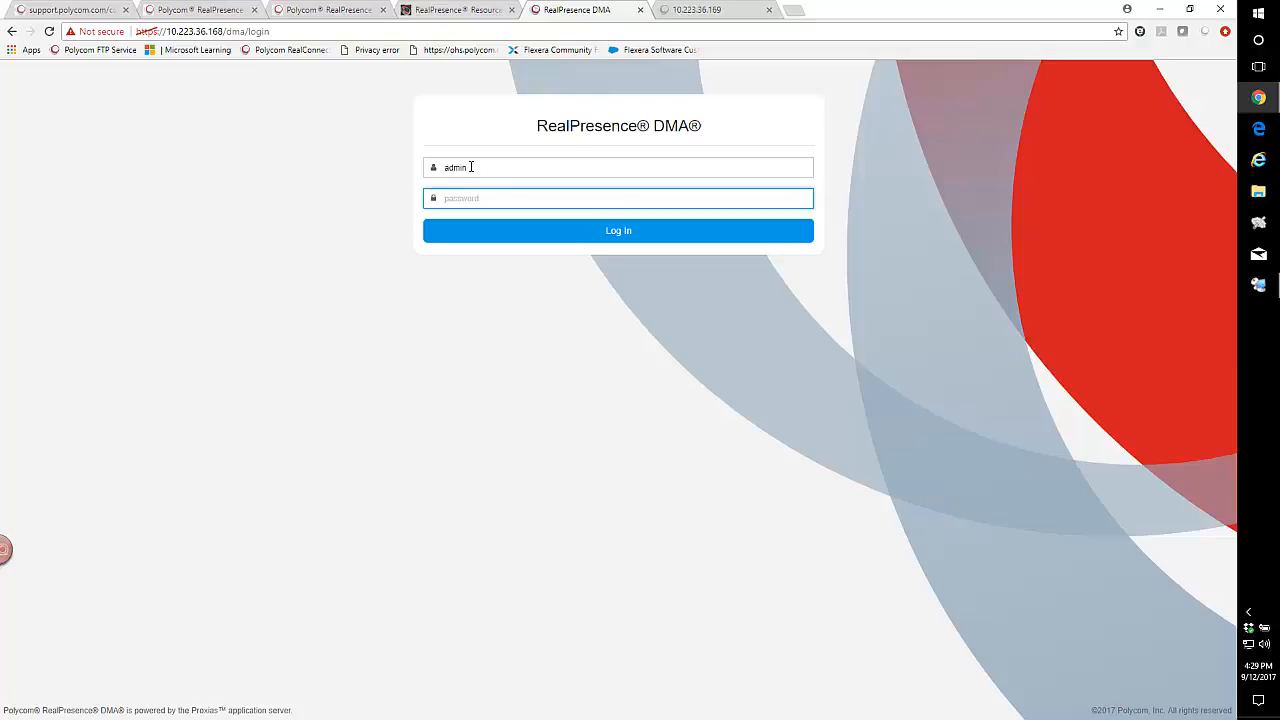
pyautogui.write('a')
pyautogui.click(615, 231)
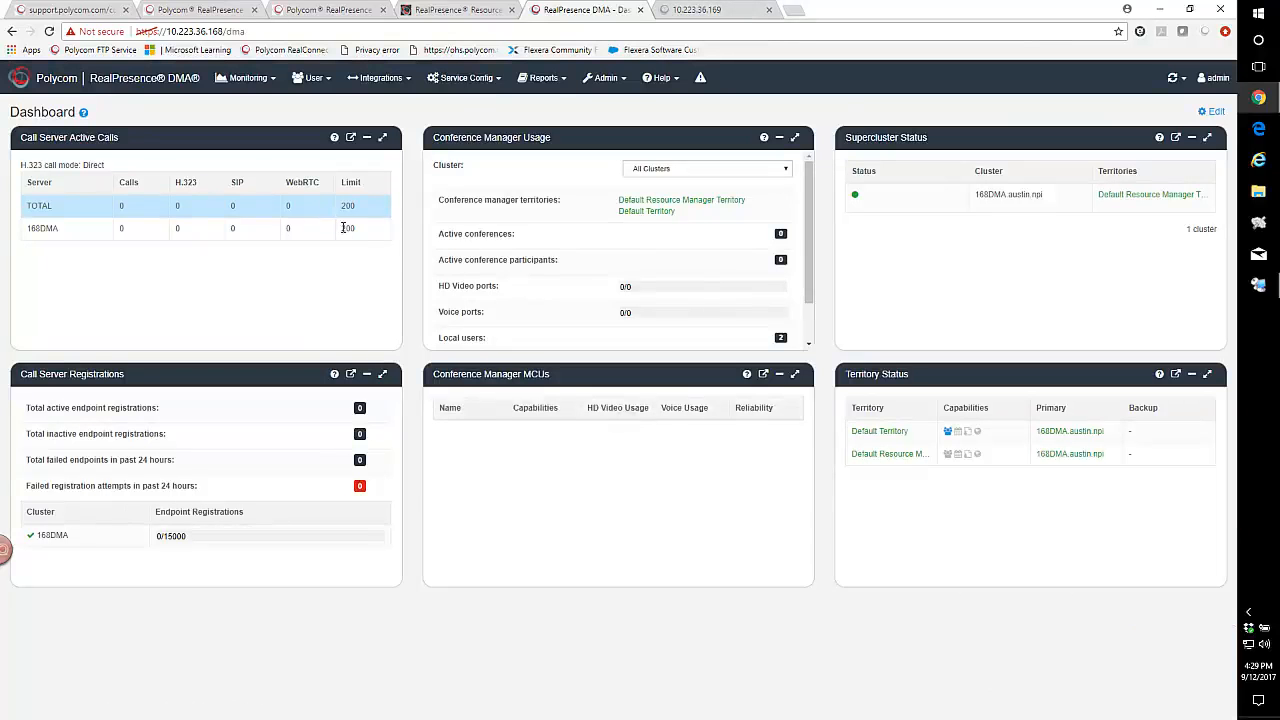
# - Reload the 169 DMA login page and sign in as admin, retrying the password once
pyautogui.click(669, 12)
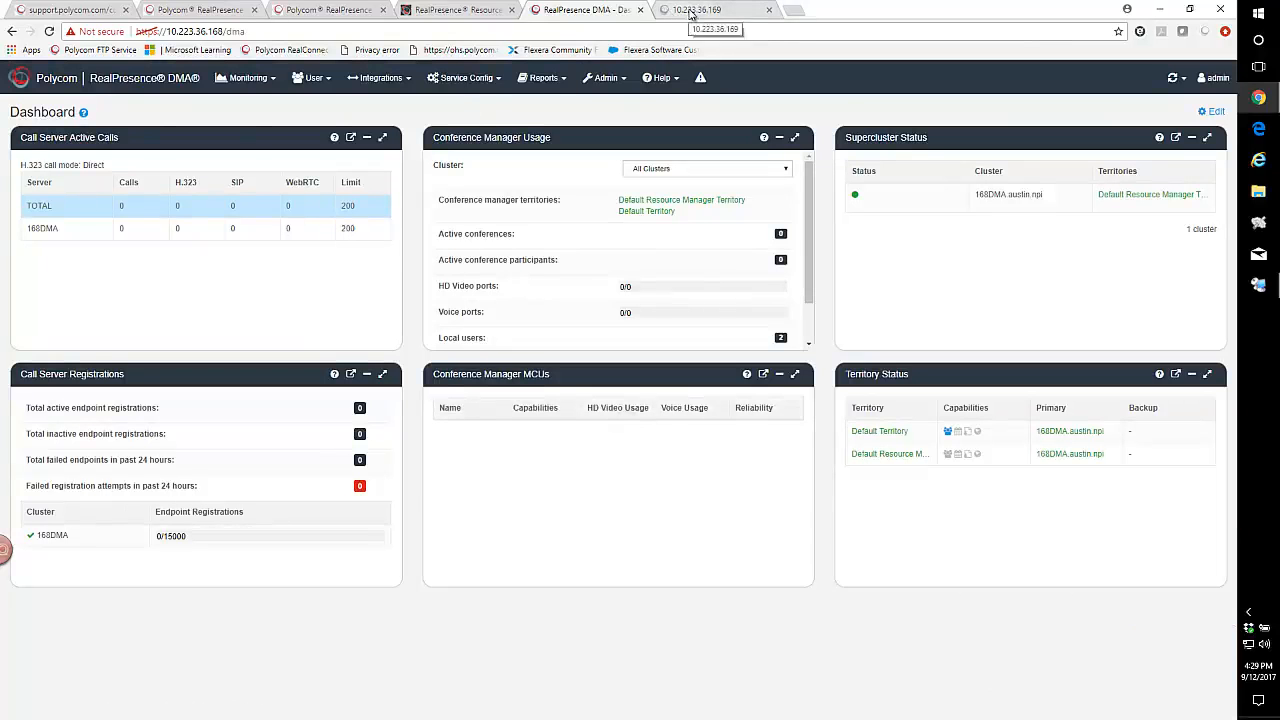
pyautogui.click(449, 396)
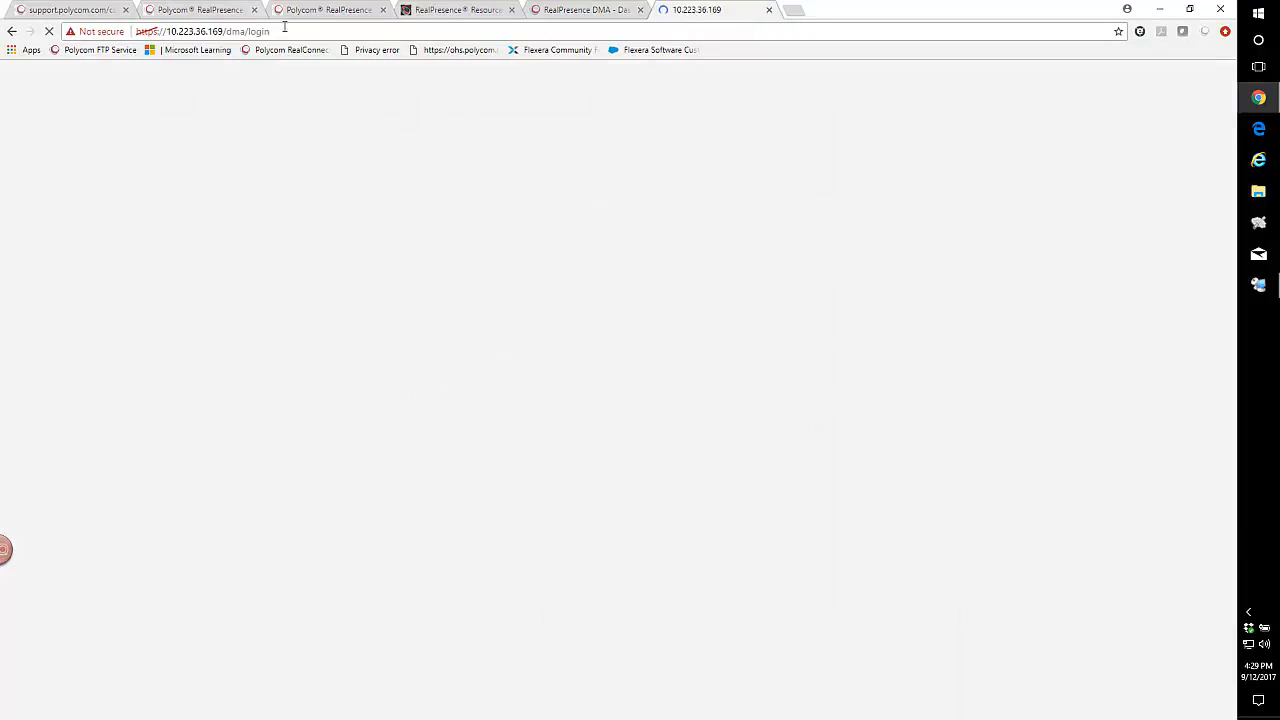
pyautogui.write('admin')
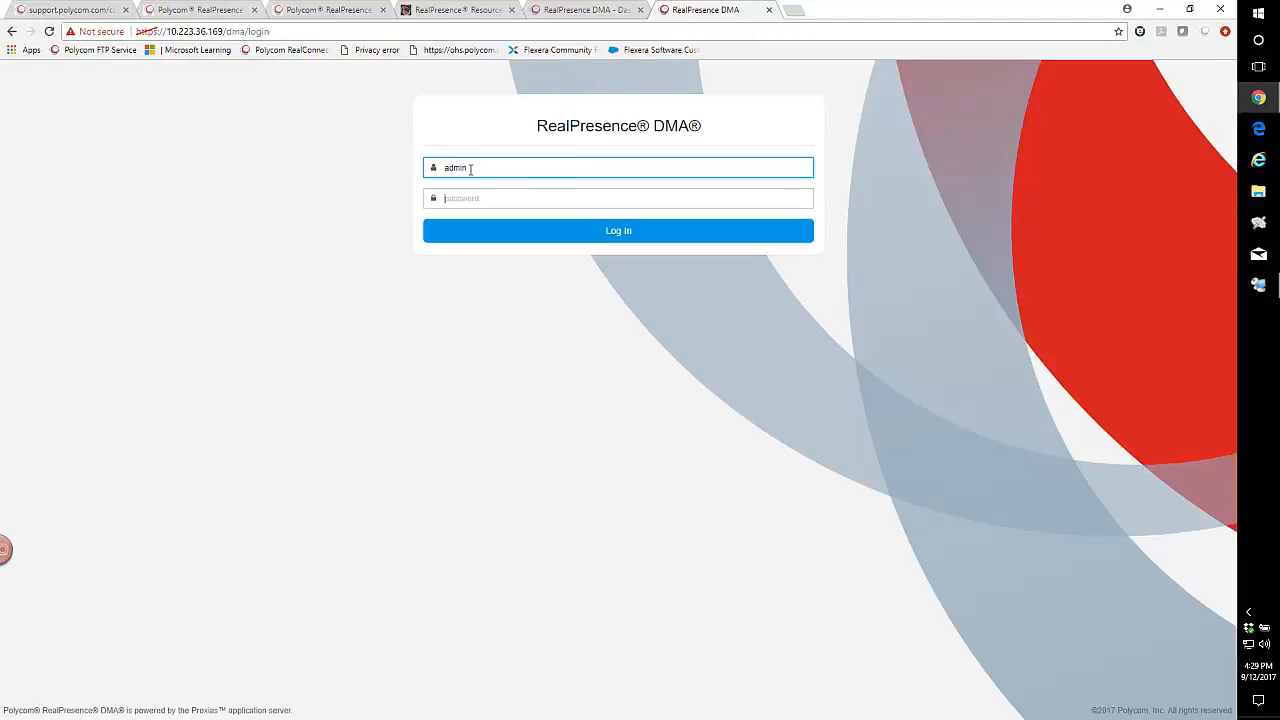
pyautogui.press('Tab')
pyautogui.write('•••')
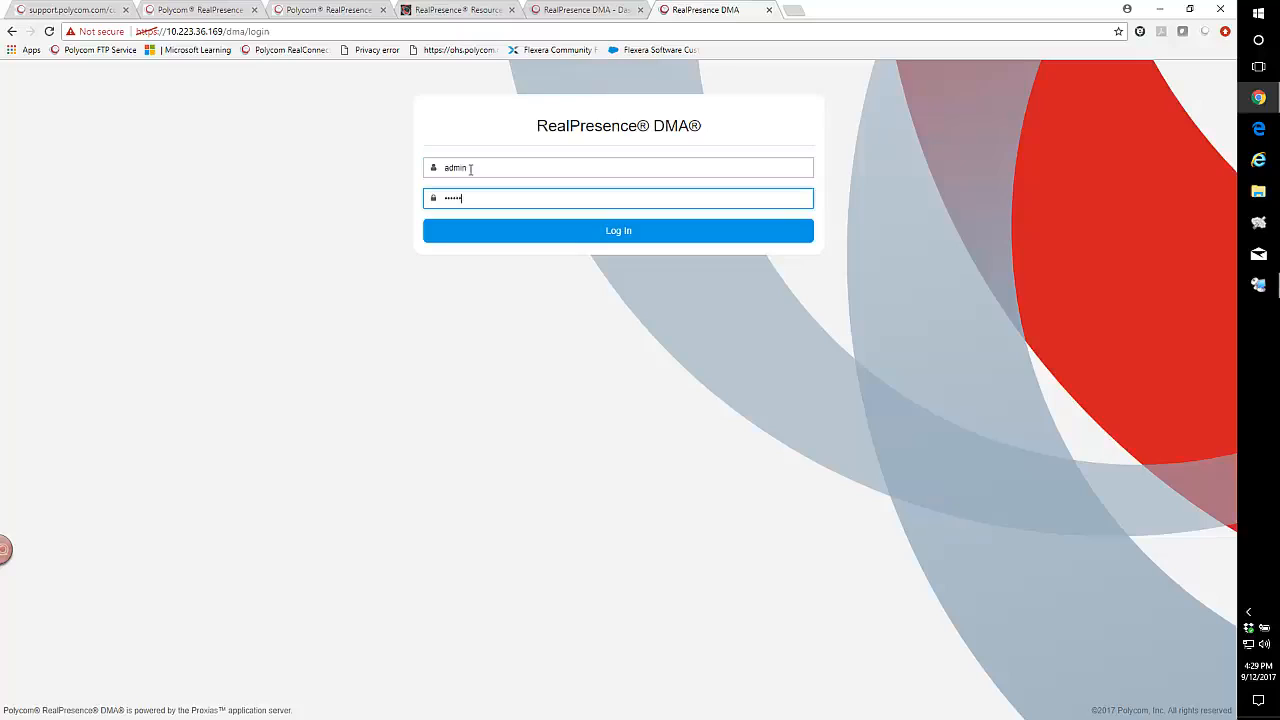
pyautogui.press('Return')
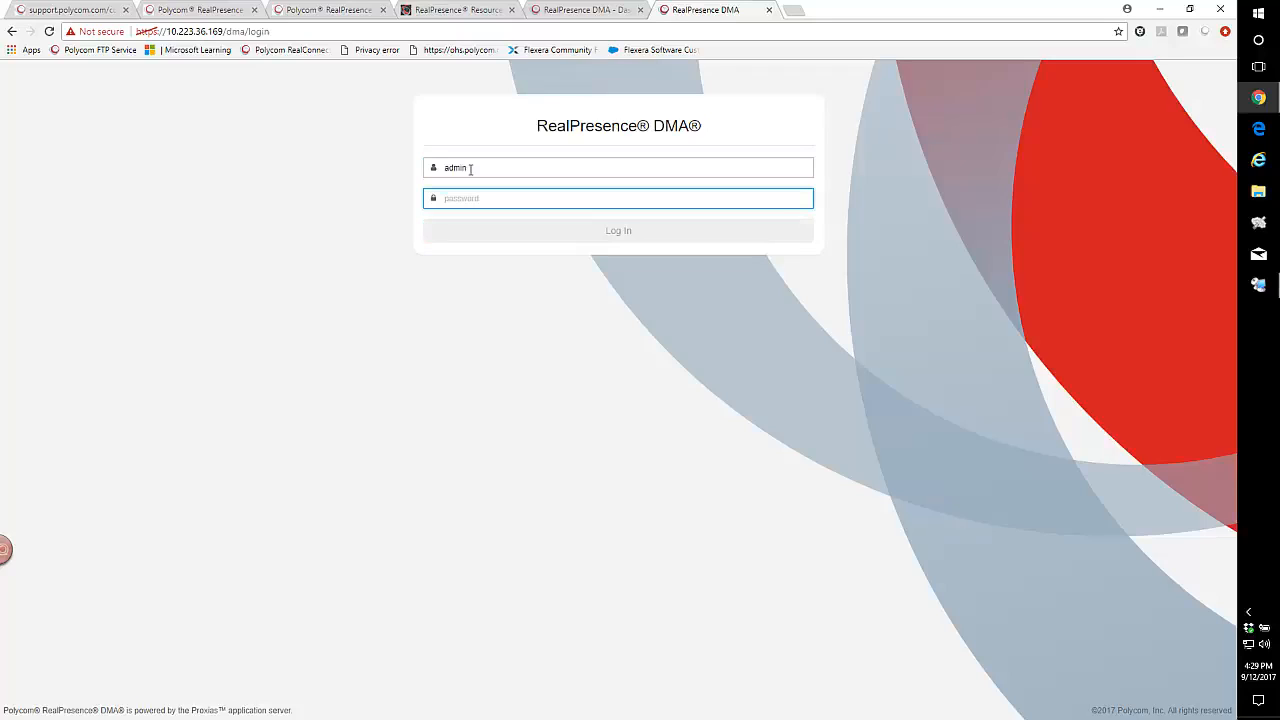
pyautogui.write('••••')
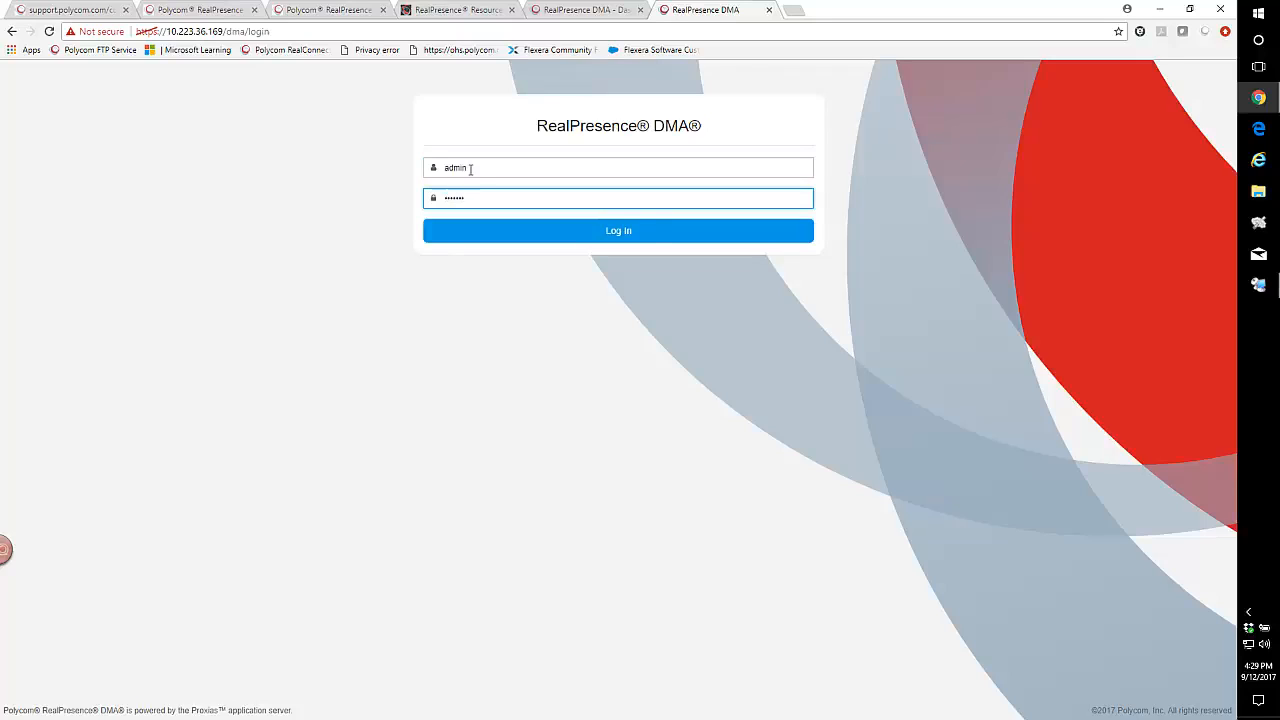
pyautogui.press('Return')
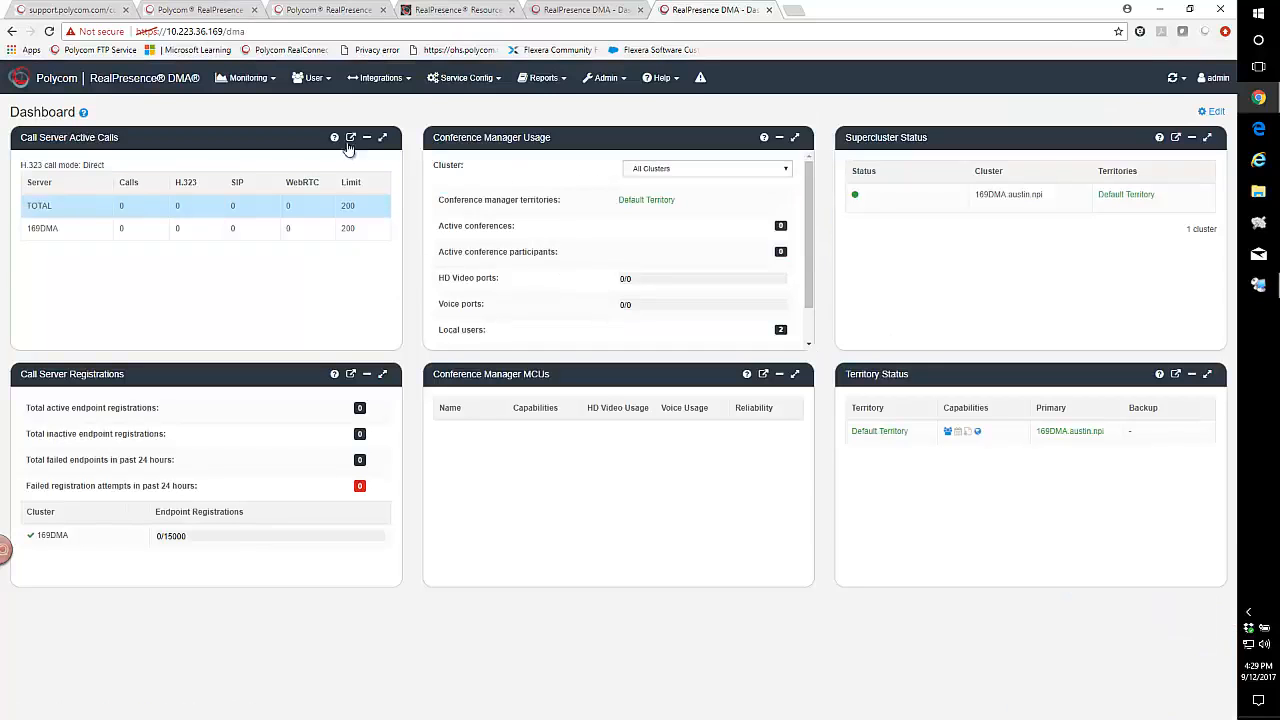
# - Compare both DMA dashboards, each showing a 200-call limit, then return to Resource Manager
pyautogui.click(608, 12)
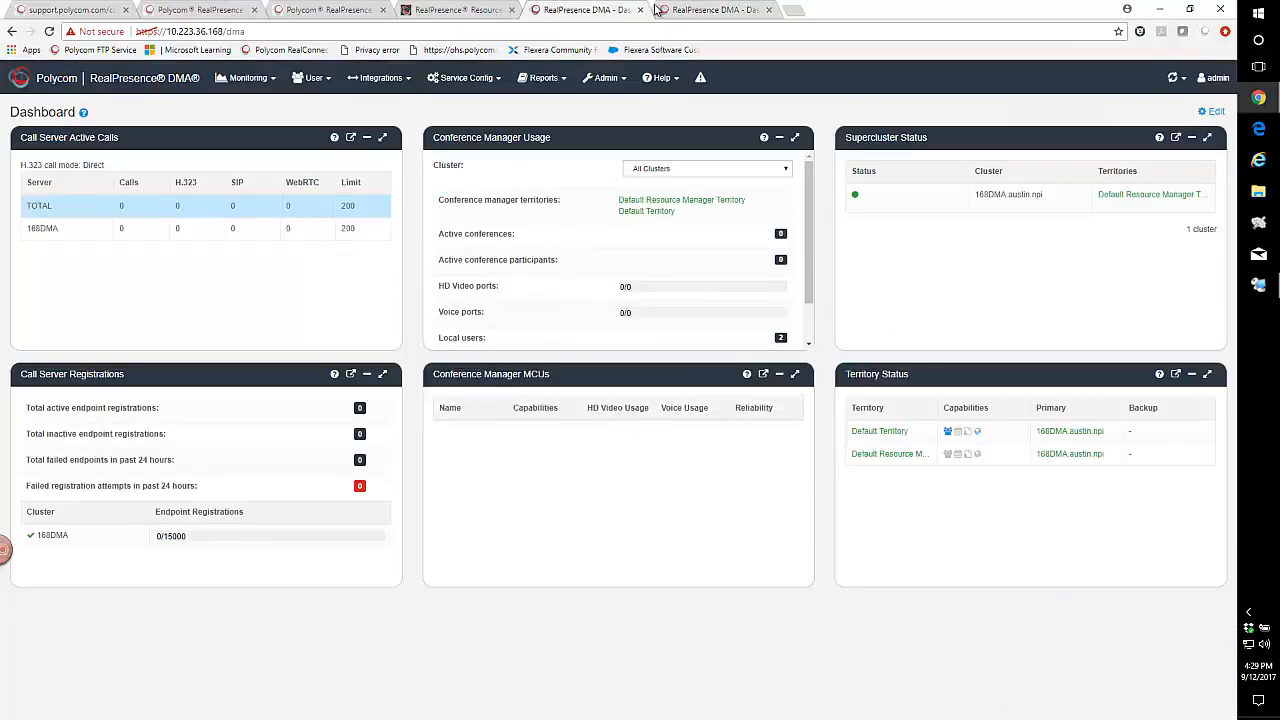
pyautogui.click(689, 12)
pyautogui.click(583, 12)
pyautogui.click(695, 14)
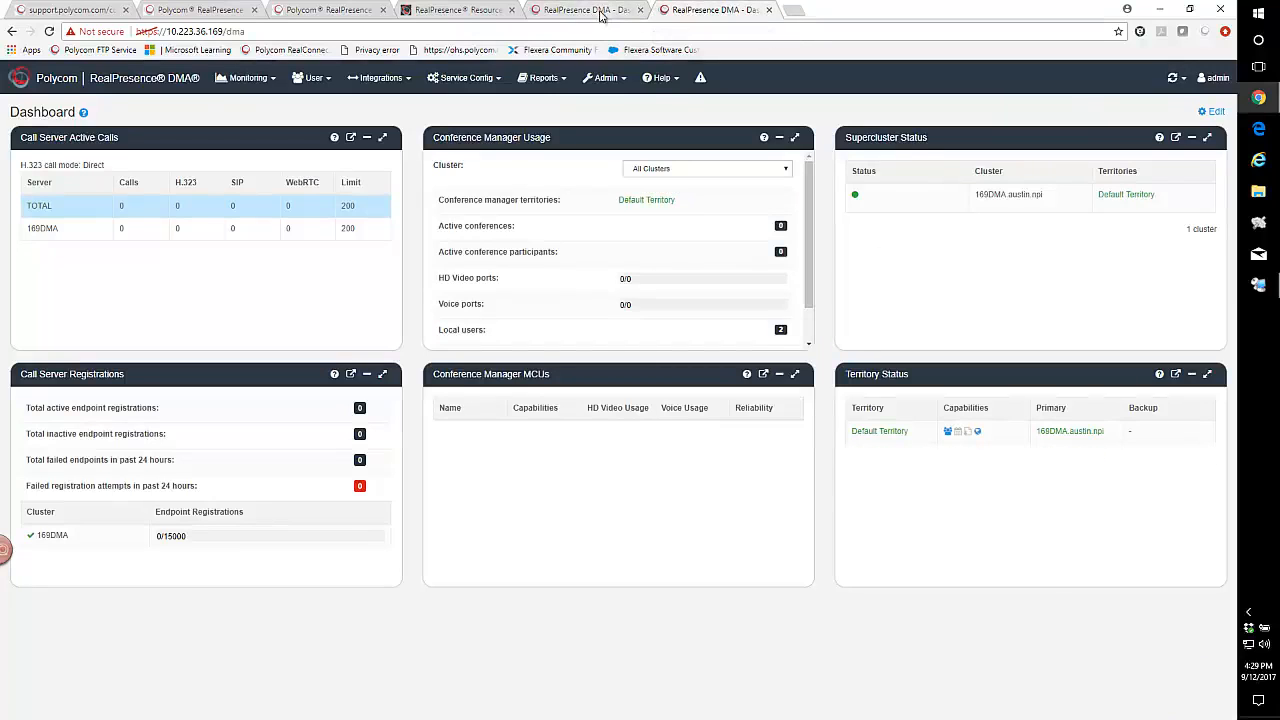
pyautogui.click(457, 10)
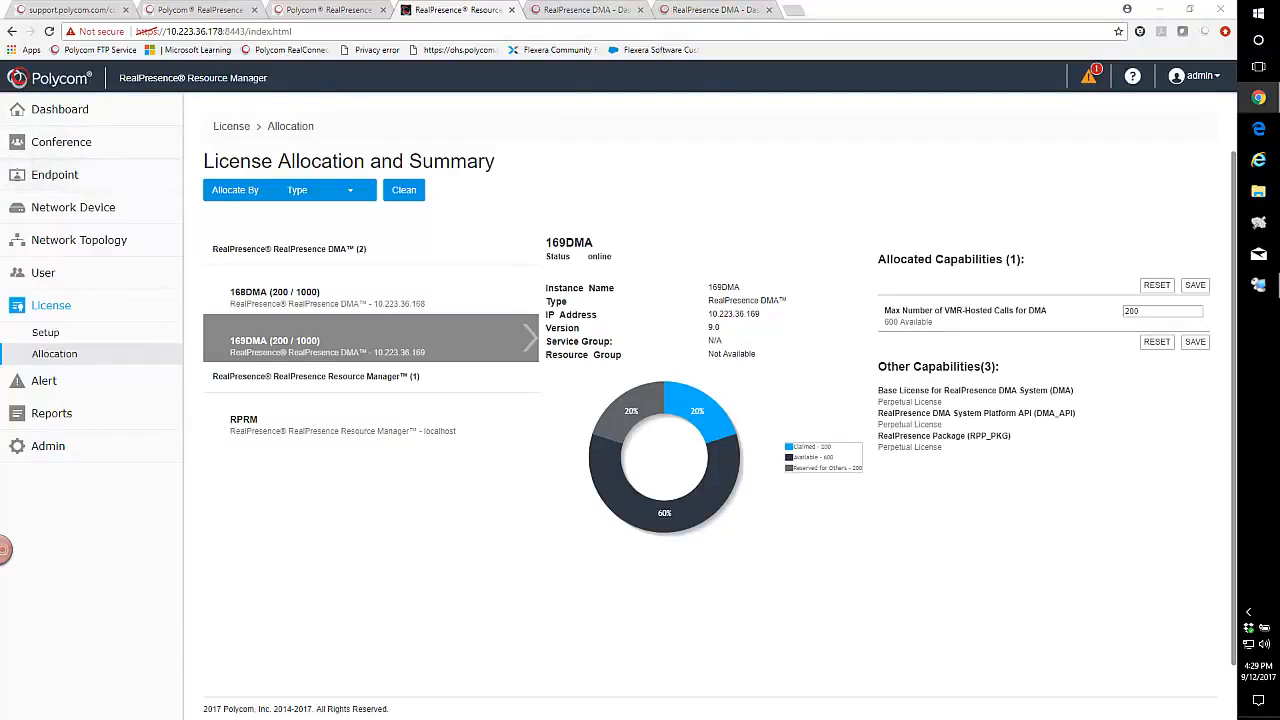
# - Check the 168 DMA dashboard and its address, then go back to Resource Manager
pyautogui.hotkey('ctrl', 'Tab')
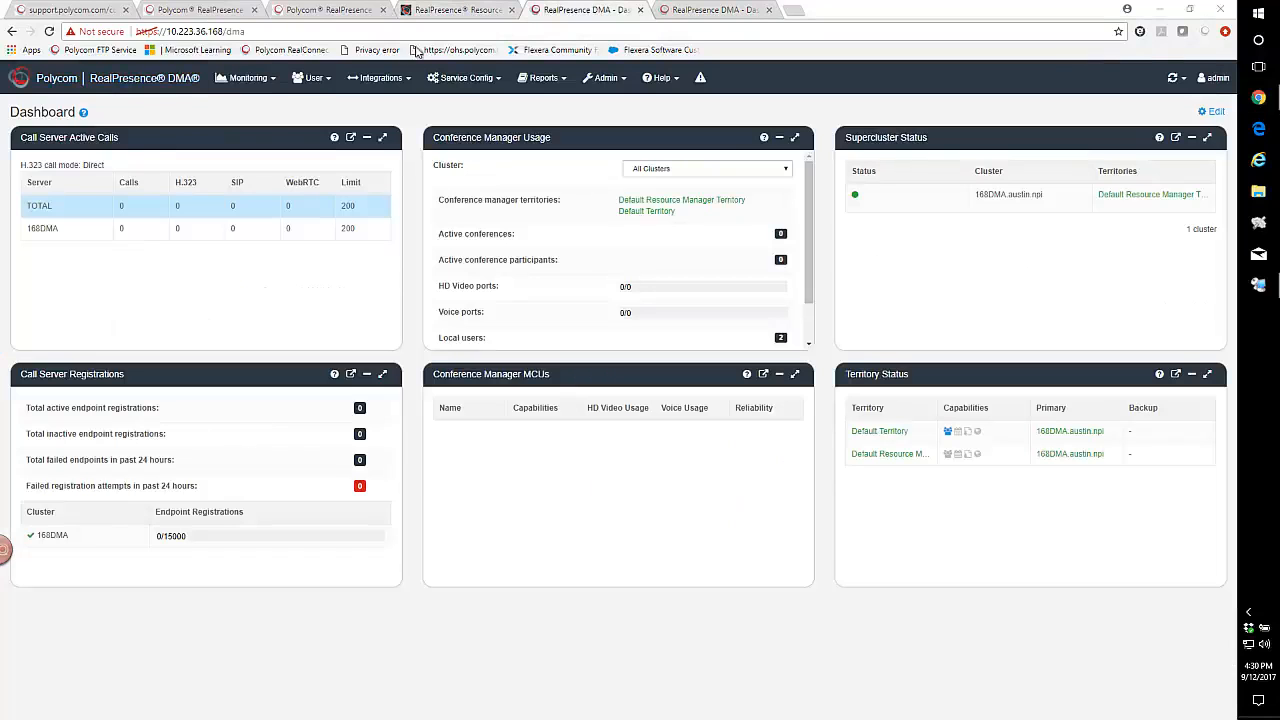
pyautogui.click(458, 12)
pyautogui.click(598, 12)
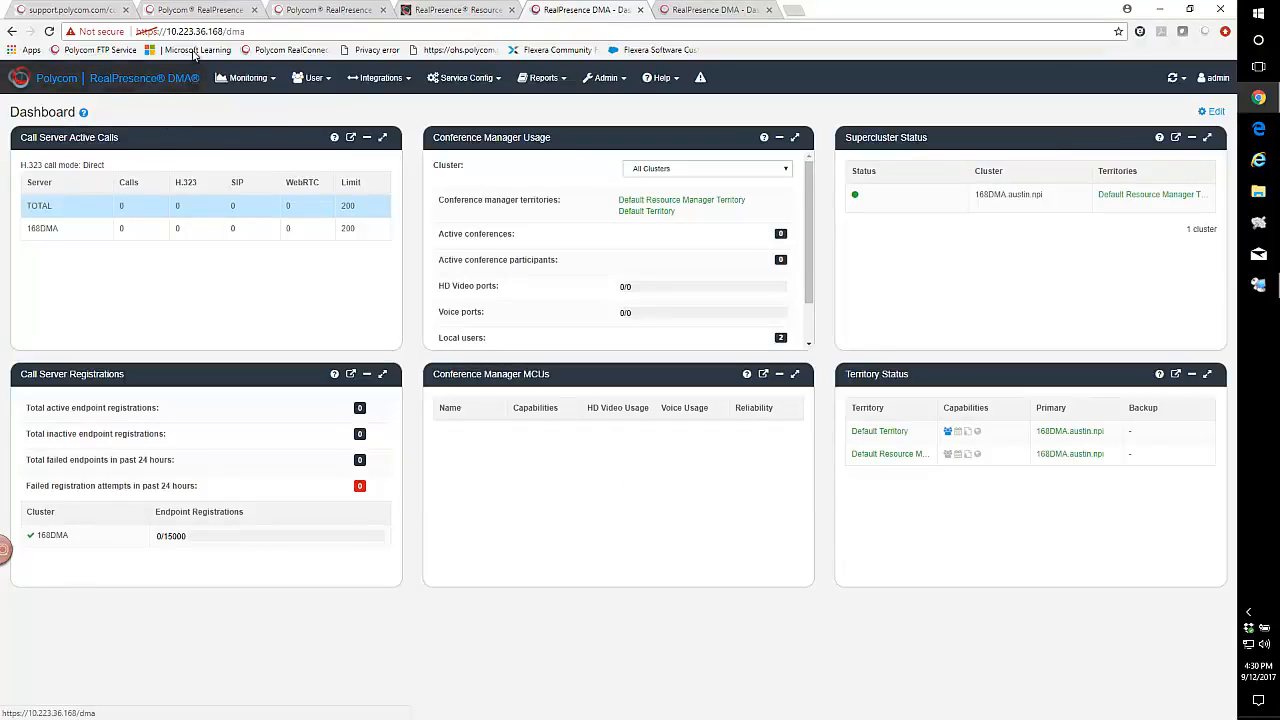
pyautogui.moveTo(207, 31); pyautogui.dragTo(247, 33)
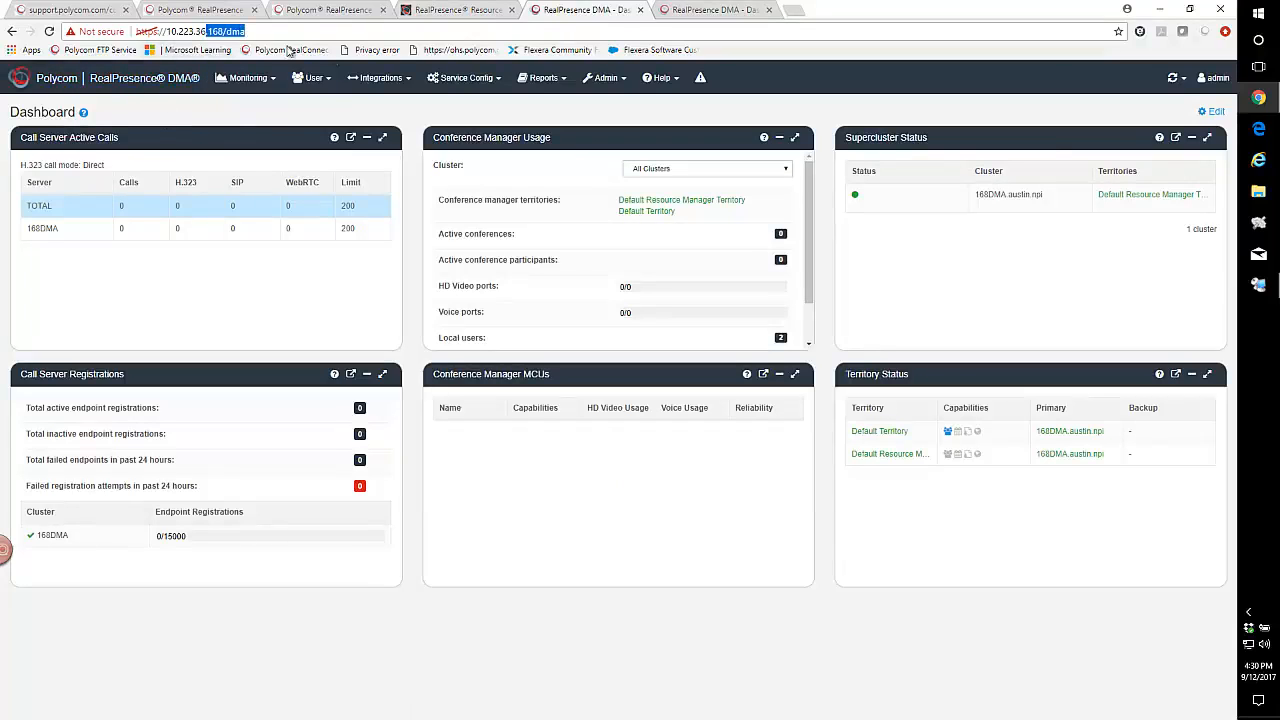
pyautogui.click(476, 8)
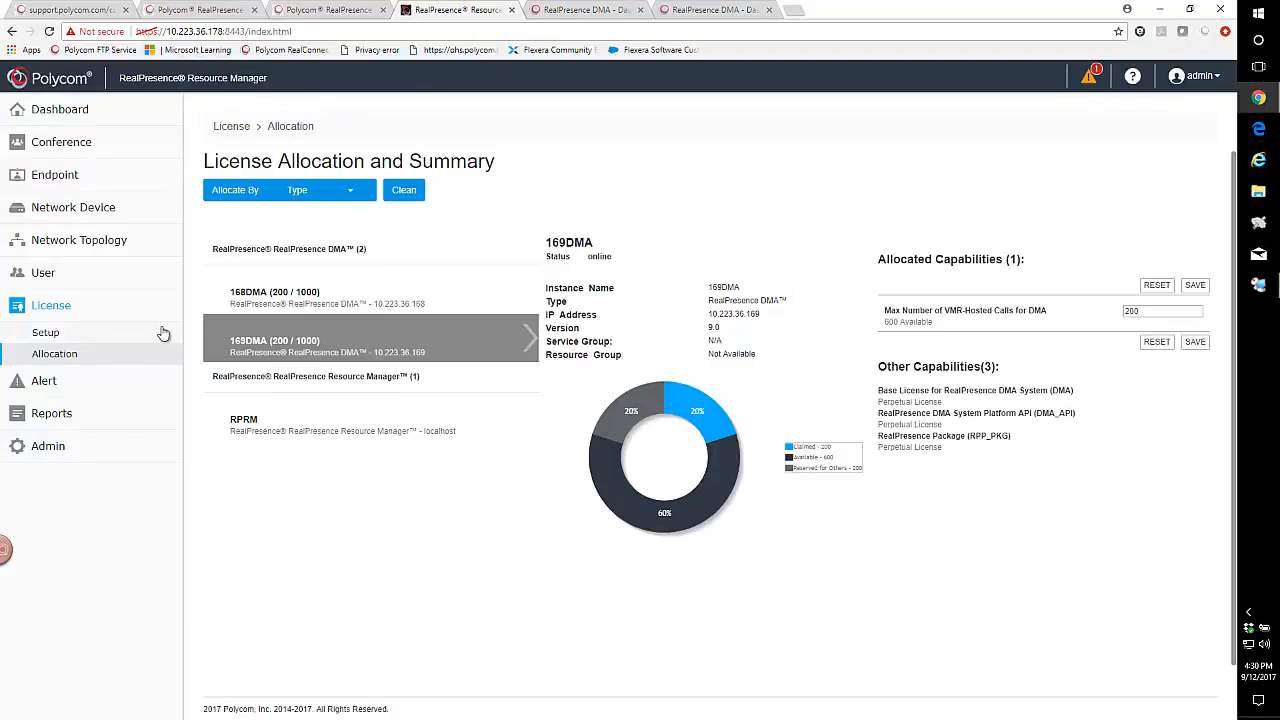
# - Review 168DMA's Service Integration settings under device instances and cancel without saving
pyautogui.click(41, 244)
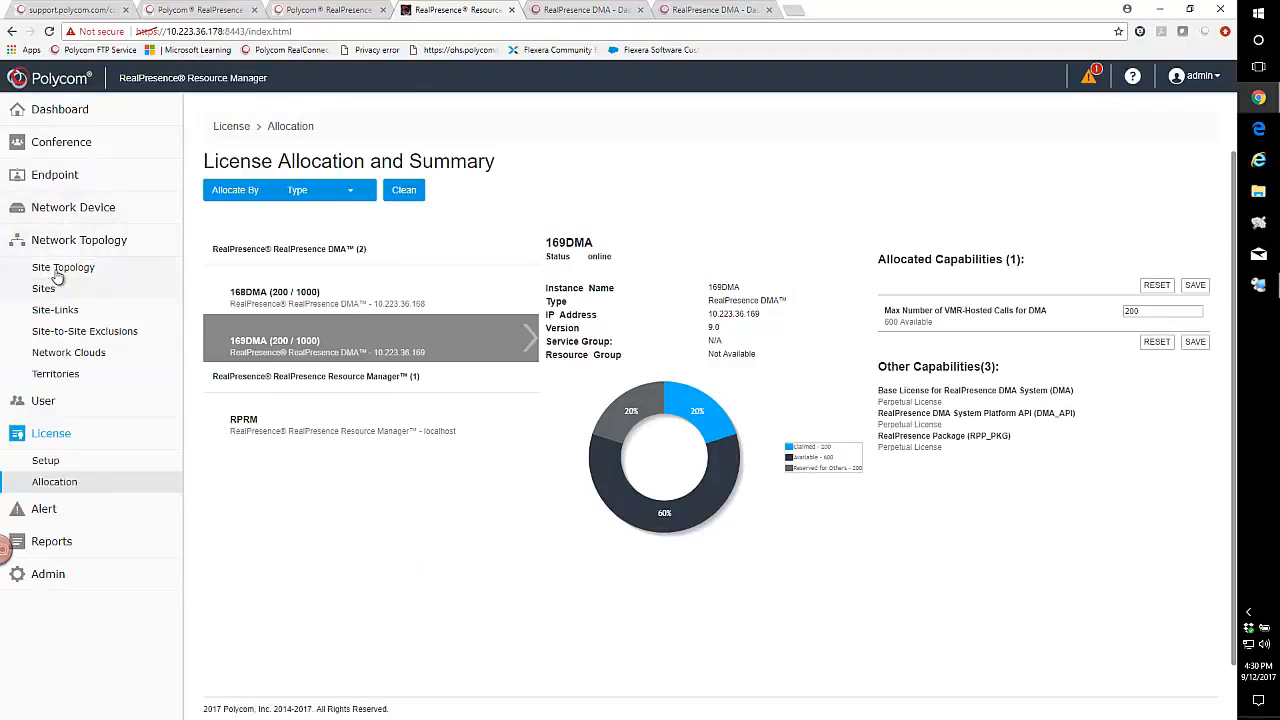
pyautogui.click(42, 209)
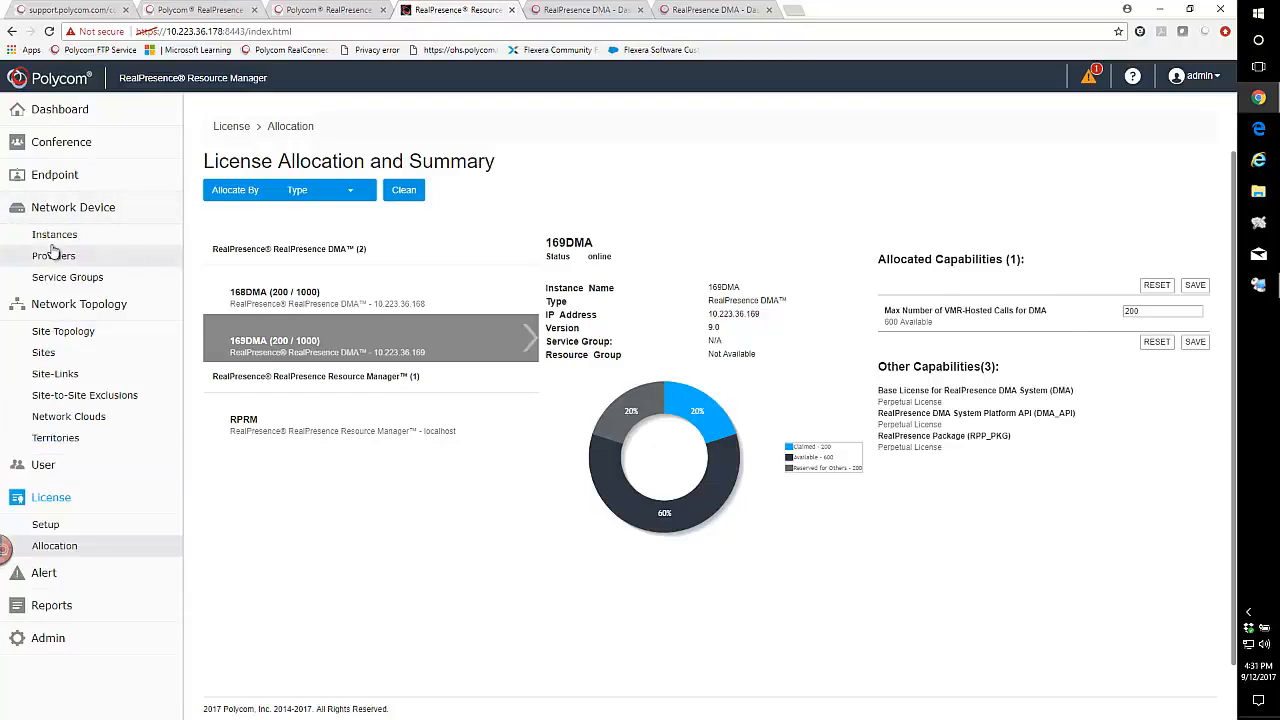
pyautogui.click(52, 237)
pyautogui.click(377, 251)
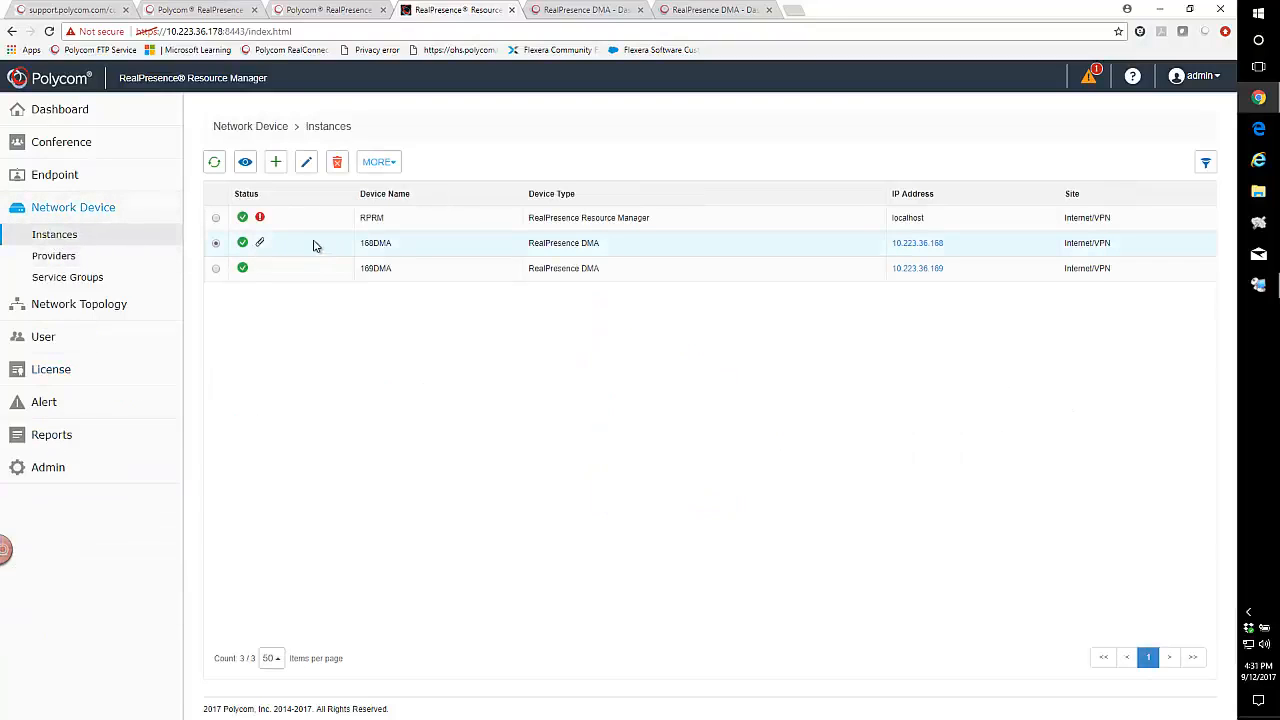
pyautogui.click(307, 162)
pyautogui.click(337, 277)
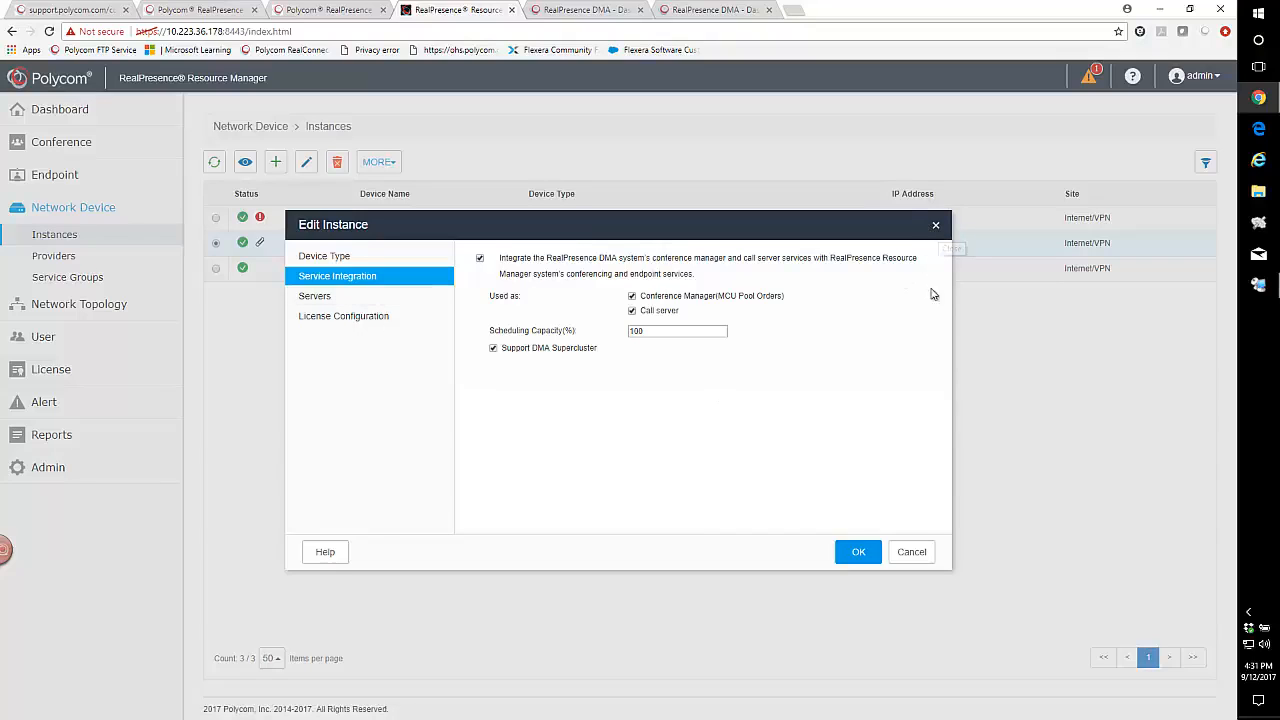
pyautogui.click(911, 552)
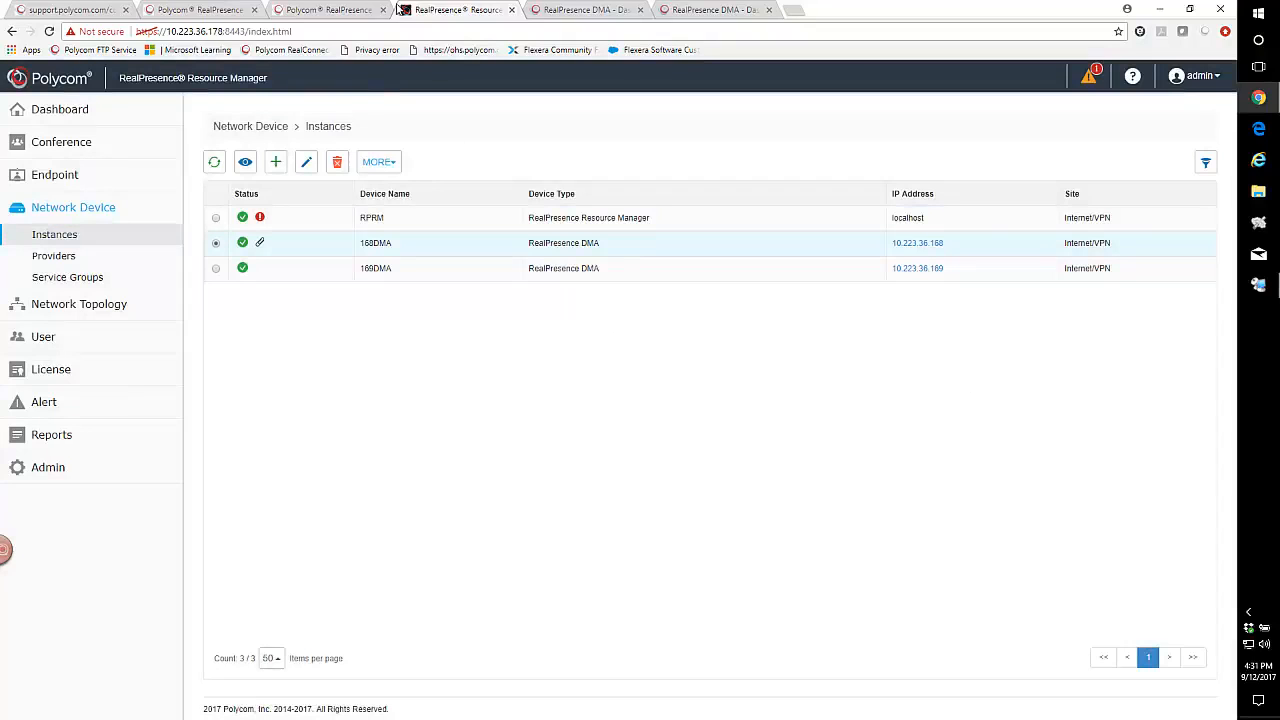
pyautogui.click(581, 16)
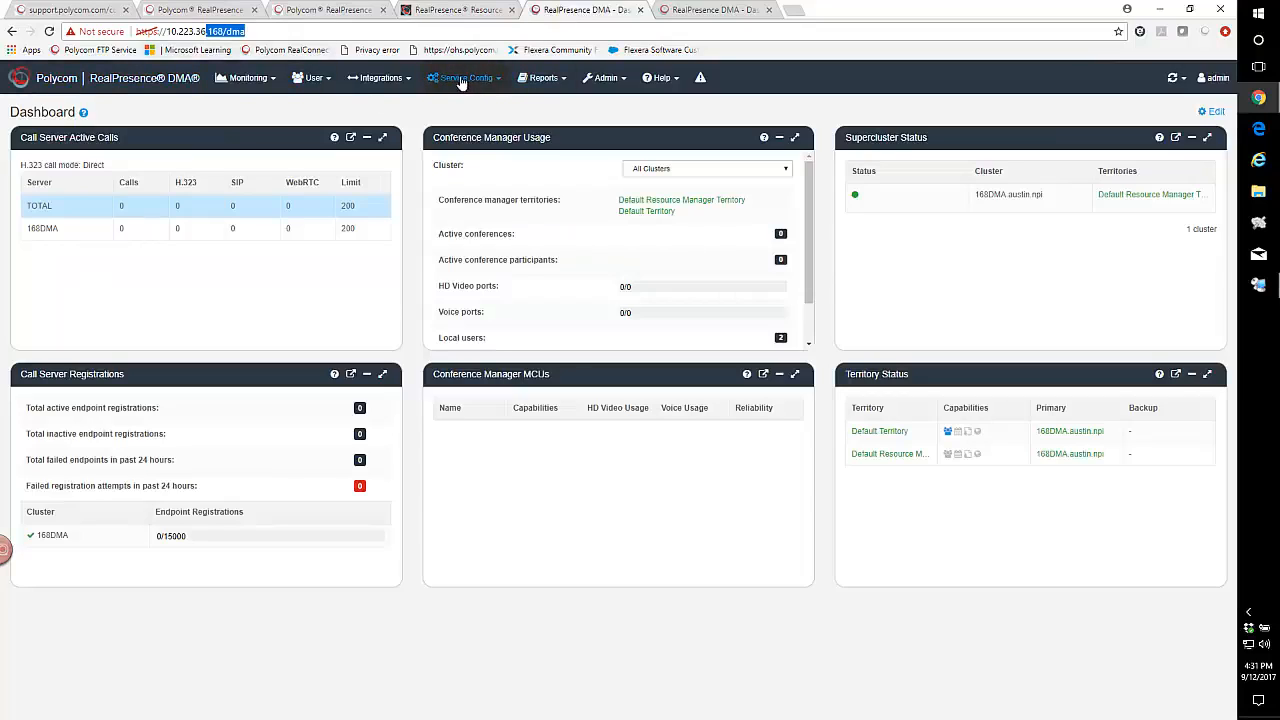
# - From Integrations > DMAs, invite host 10.223.36.169 to the supercluster with its admin credentials
pyautogui.click(384, 80)
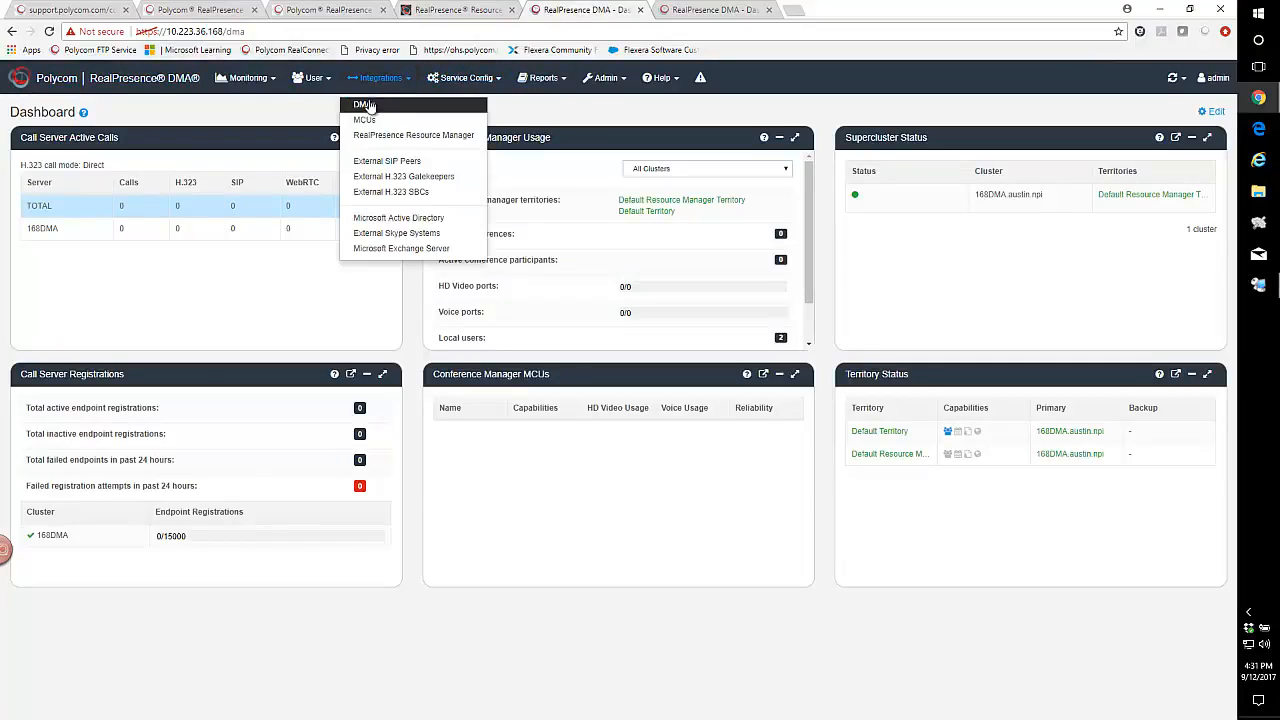
pyautogui.click(368, 105)
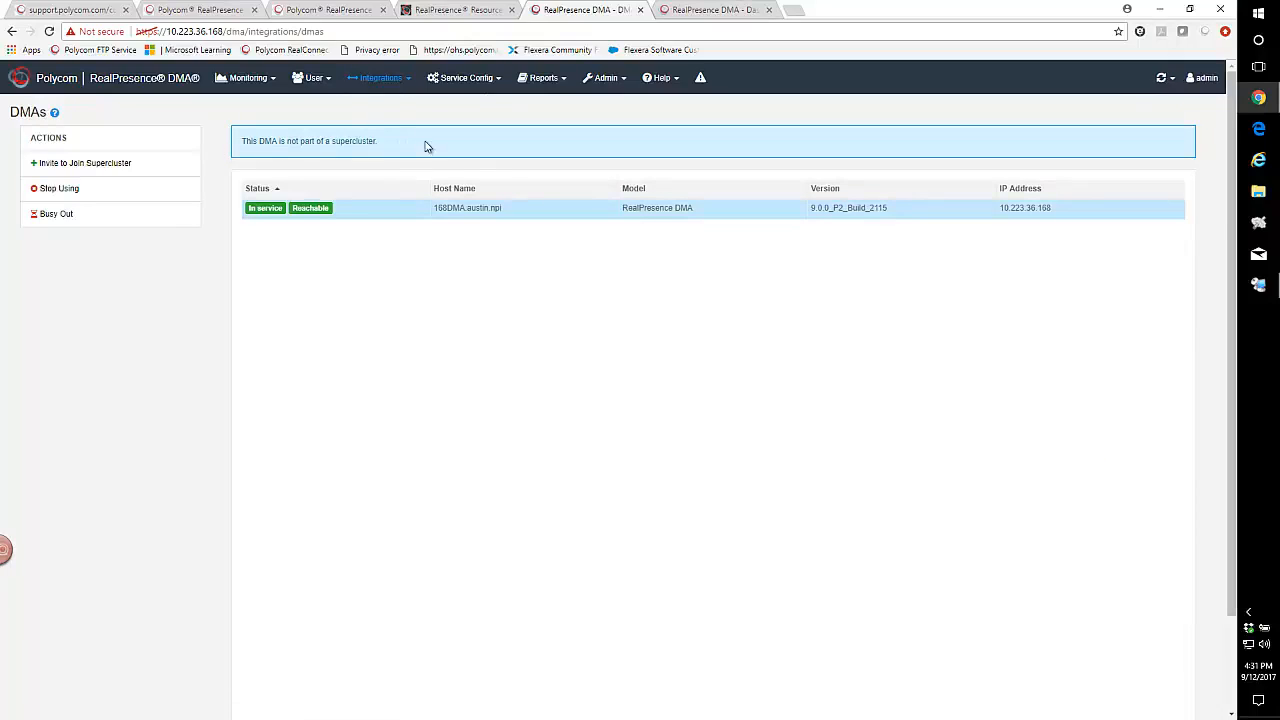
pyautogui.click(65, 164)
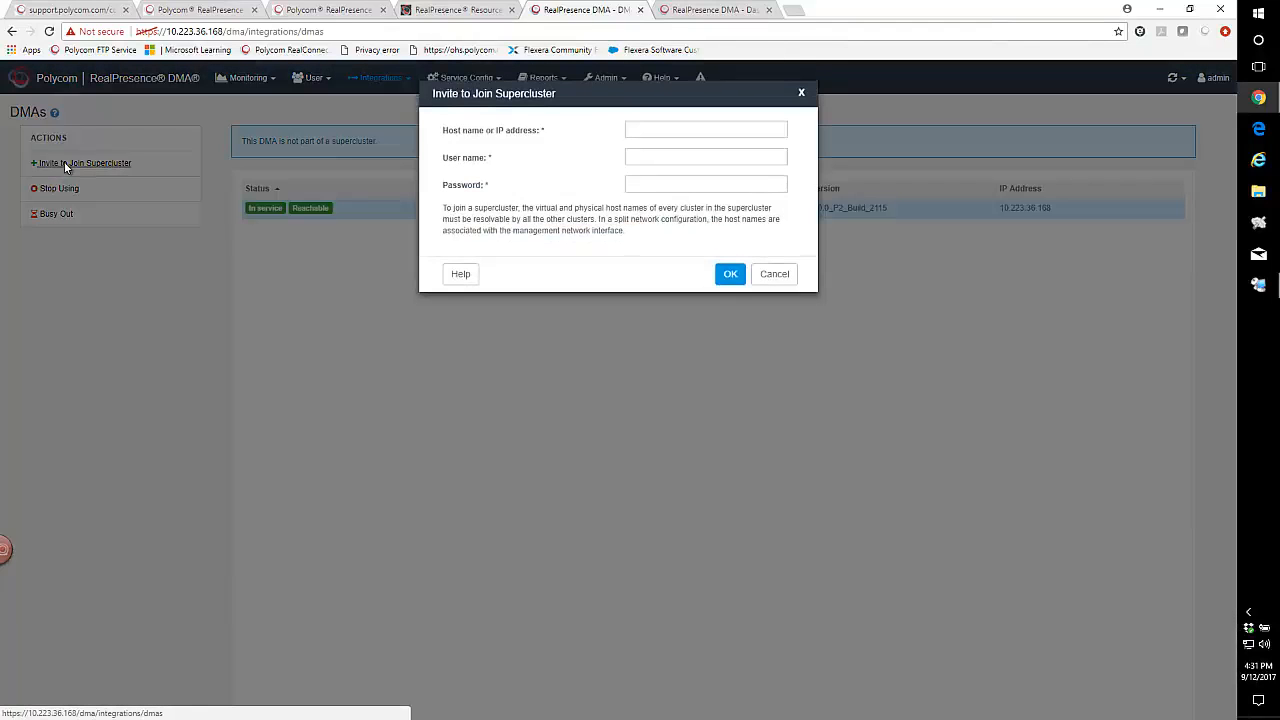
pyautogui.click(668, 131)
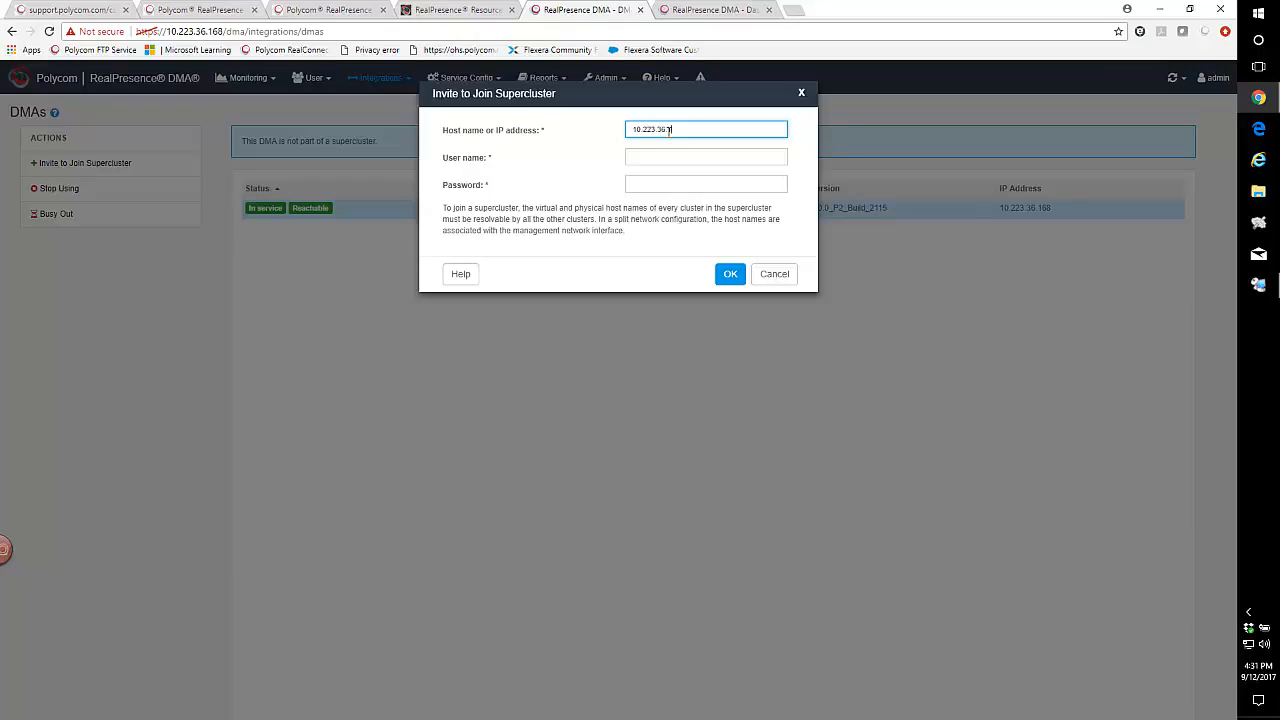
pyautogui.click(655, 159)
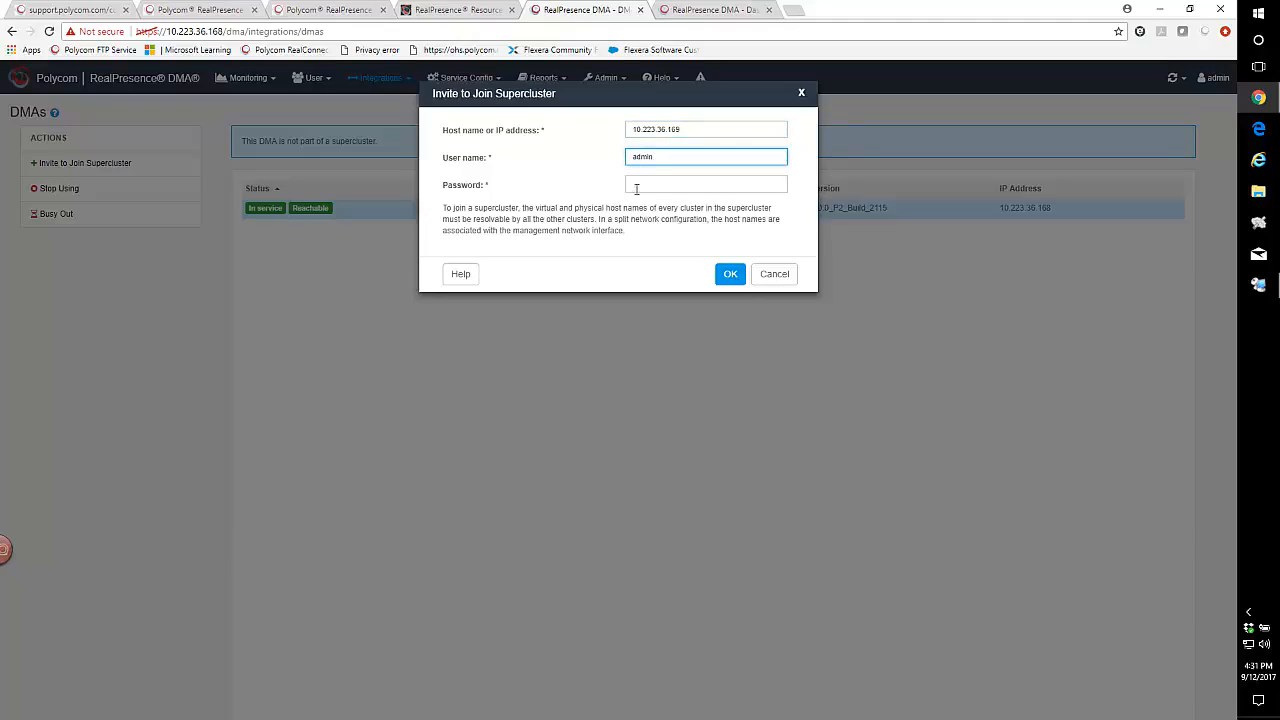
pyautogui.click(645, 186)
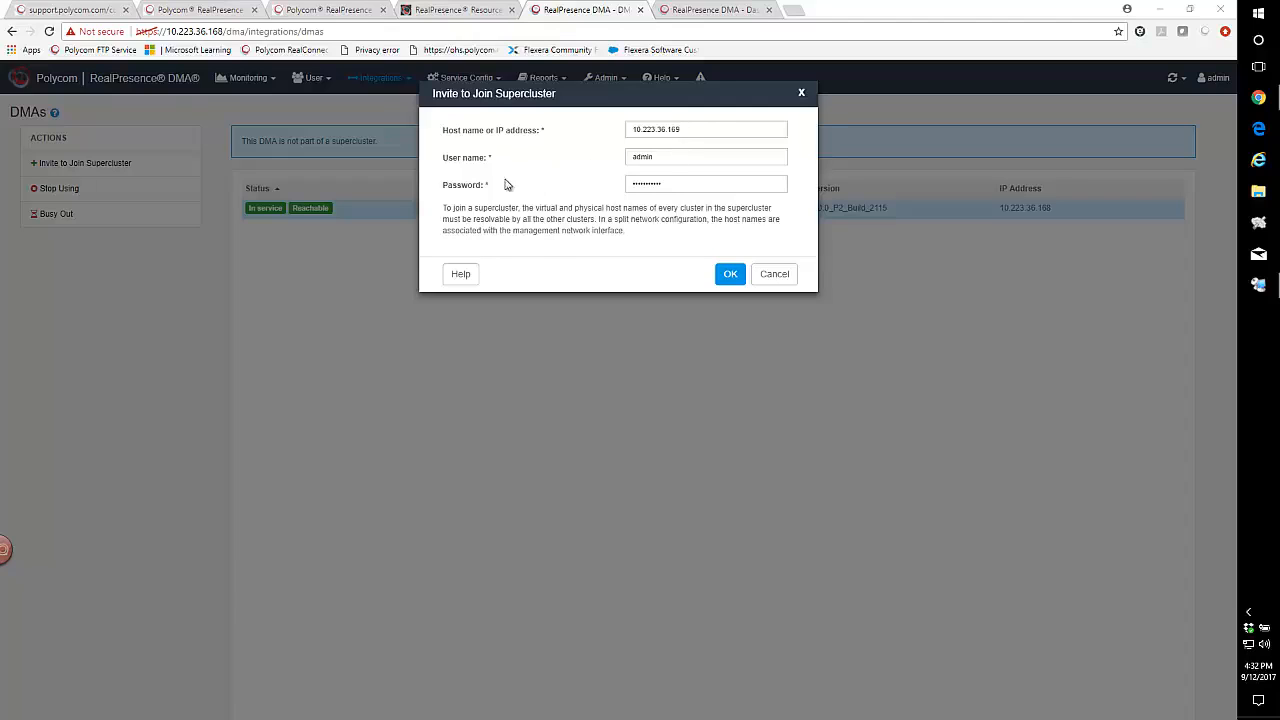
pyautogui.click(662, 161)
pyautogui.click(731, 277)
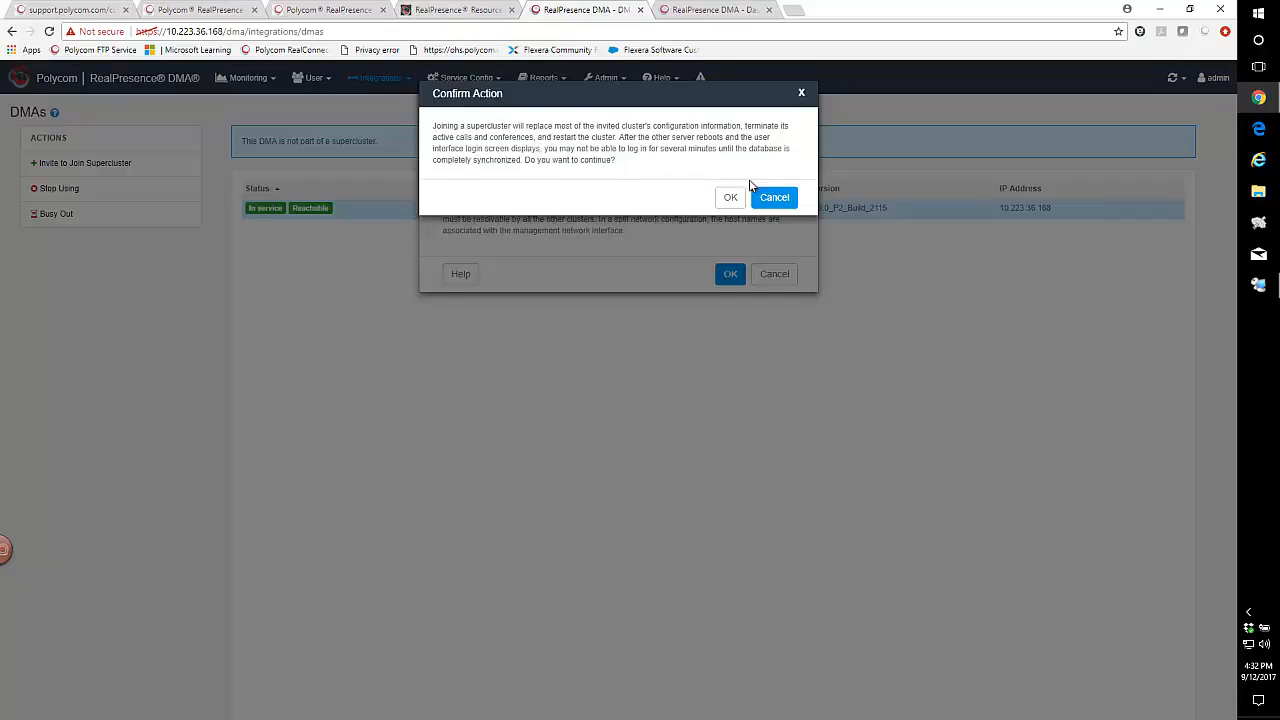
# - Accept the configuration-replacement warning so 10.223.36.169 joins and restarts
pyautogui.click(731, 197)
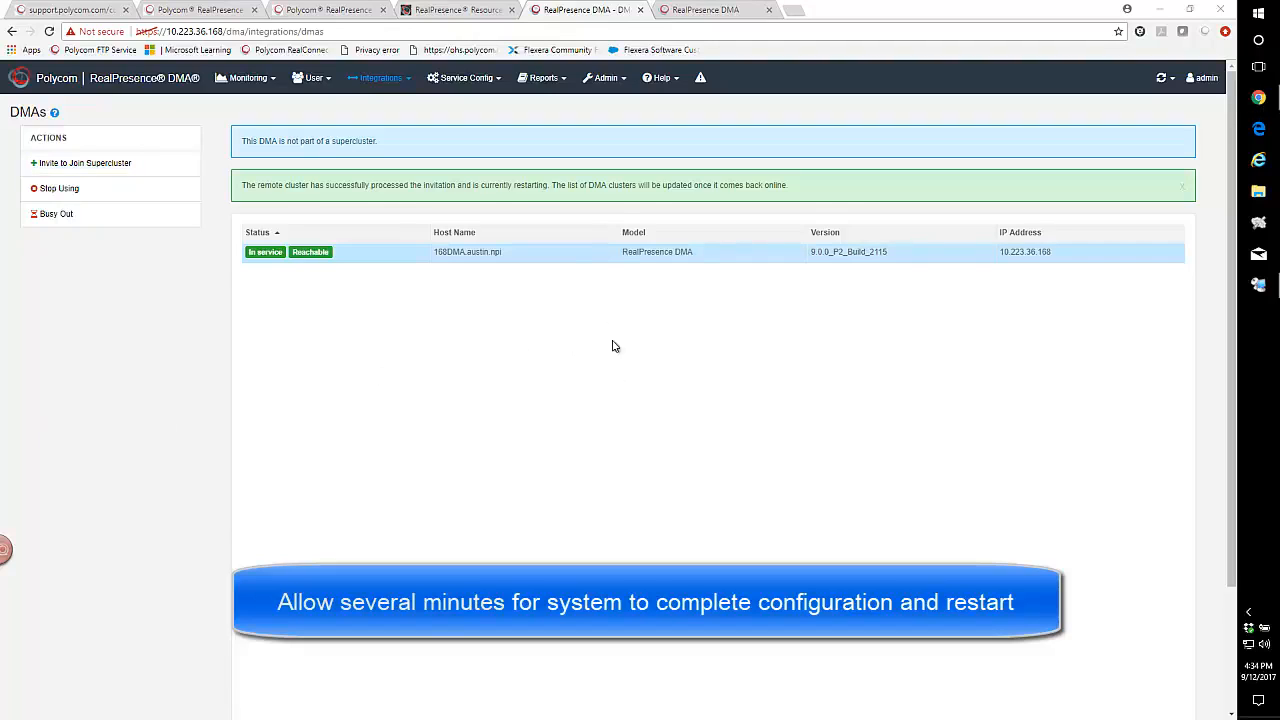
# - Log in to the restarting 169 DMA as admin, then return to the 168 DMA's DMAs list
pyautogui.click(716, 12)
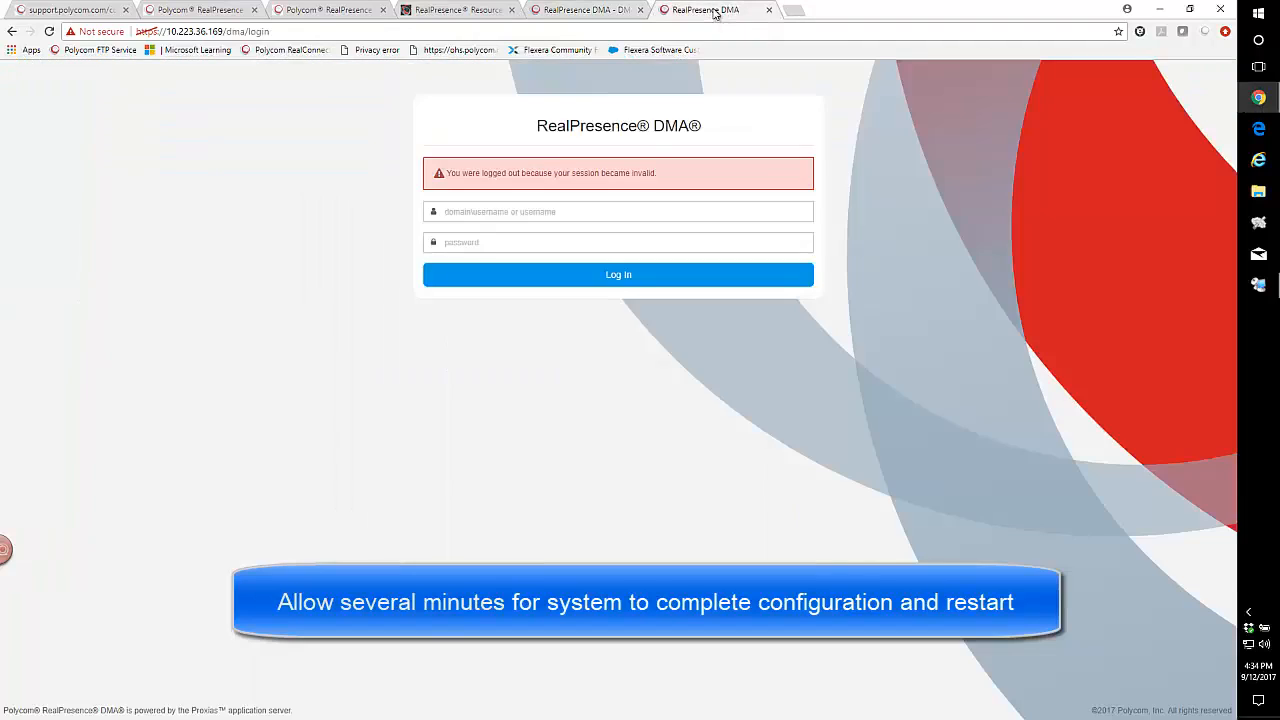
pyautogui.click(465, 217)
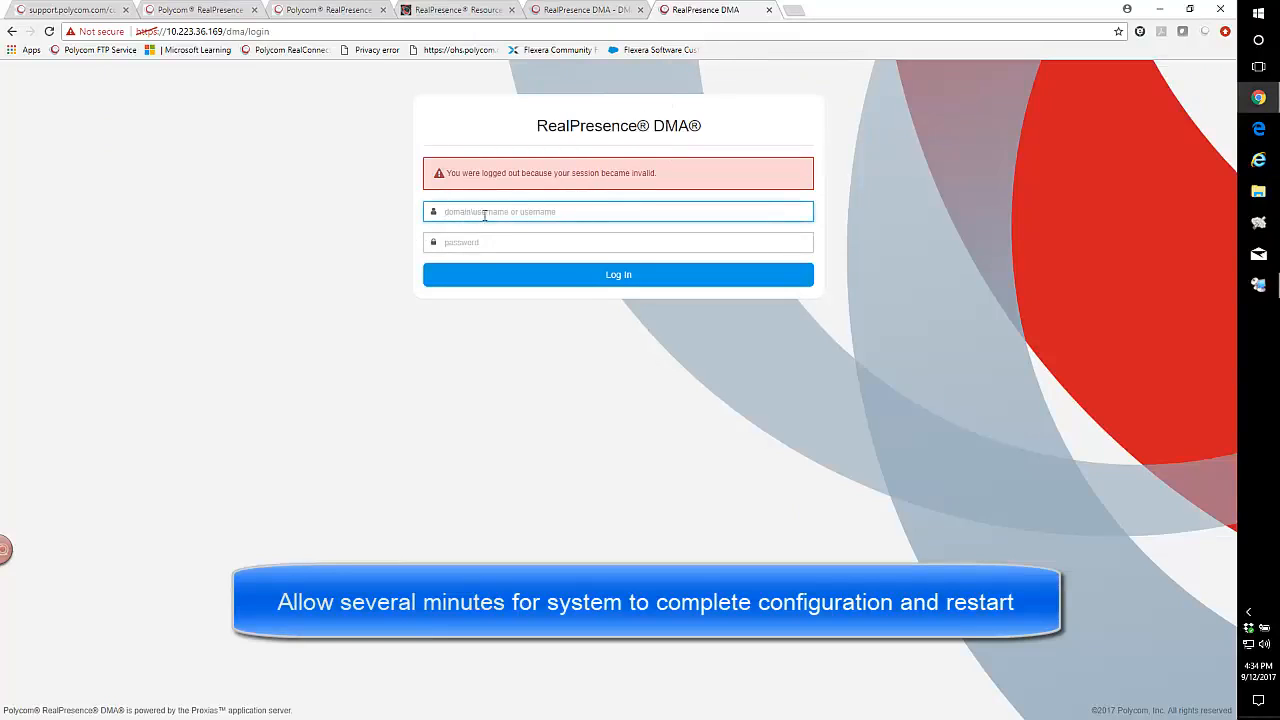
pyautogui.write('admin')
pyautogui.press('Tab')
pyautogui.write('a')
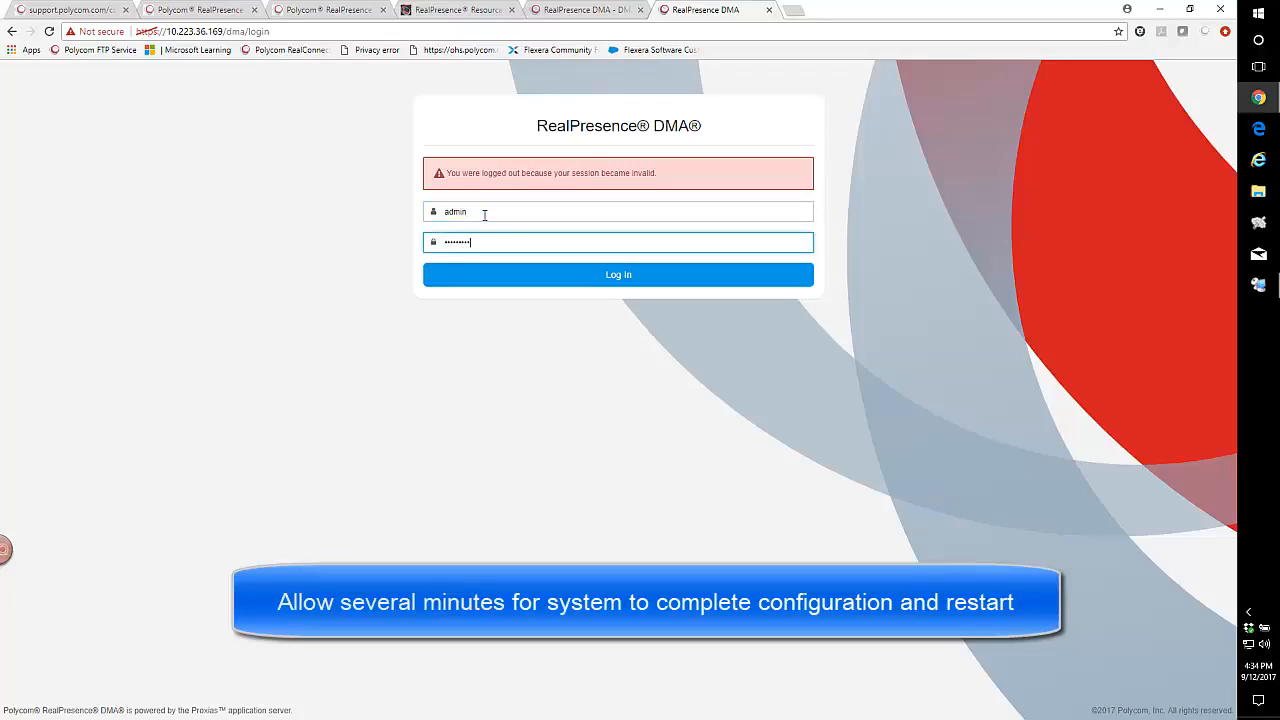
pyautogui.press('Return')
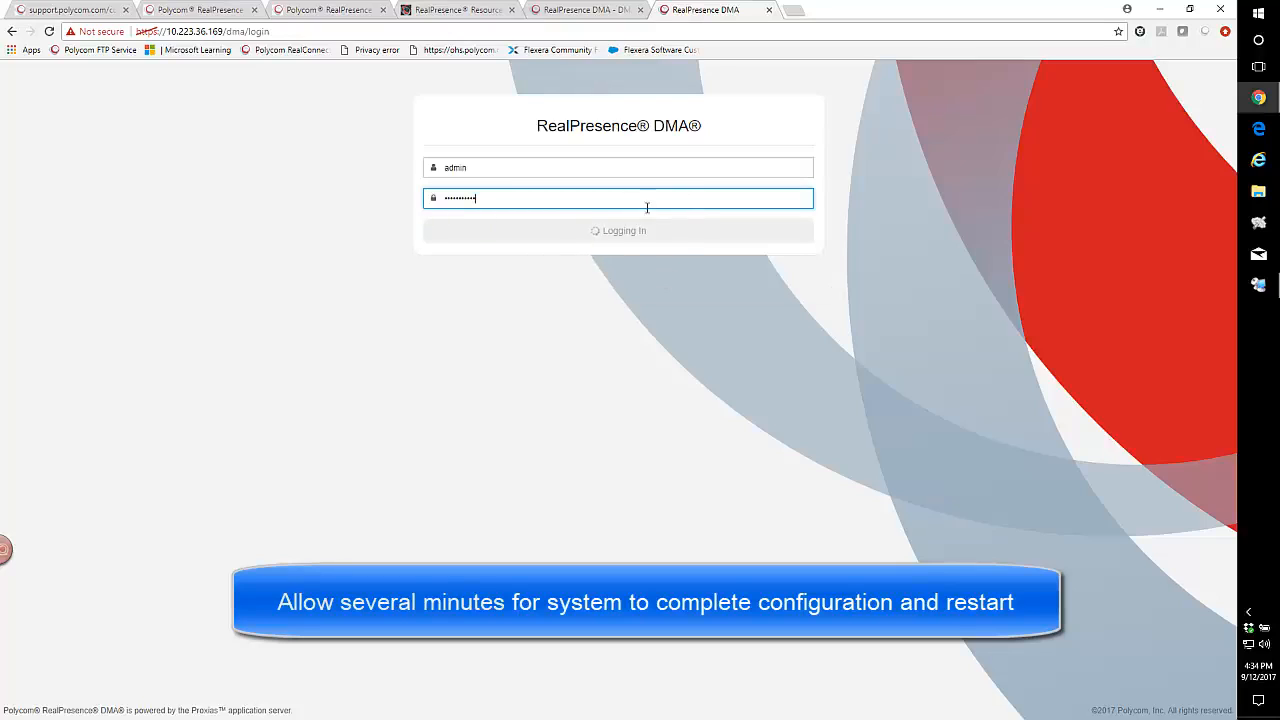
pyautogui.click(568, 12)
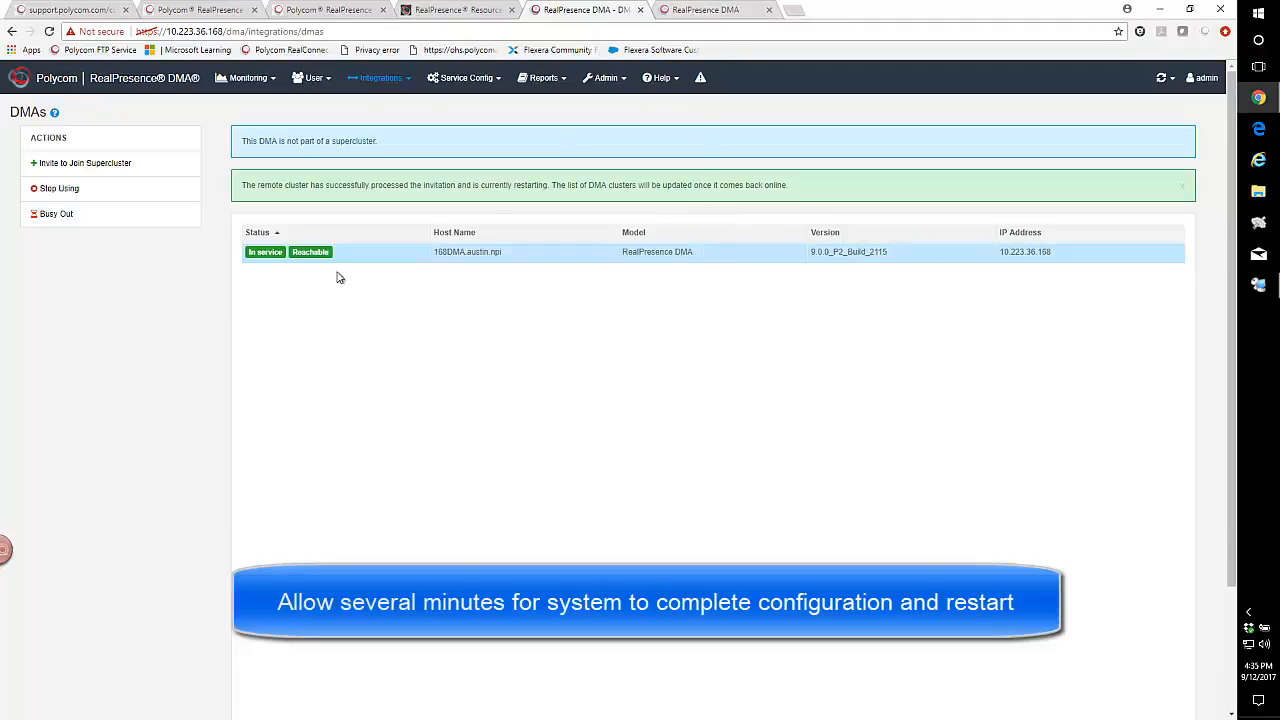
pyautogui.click(706, 10)
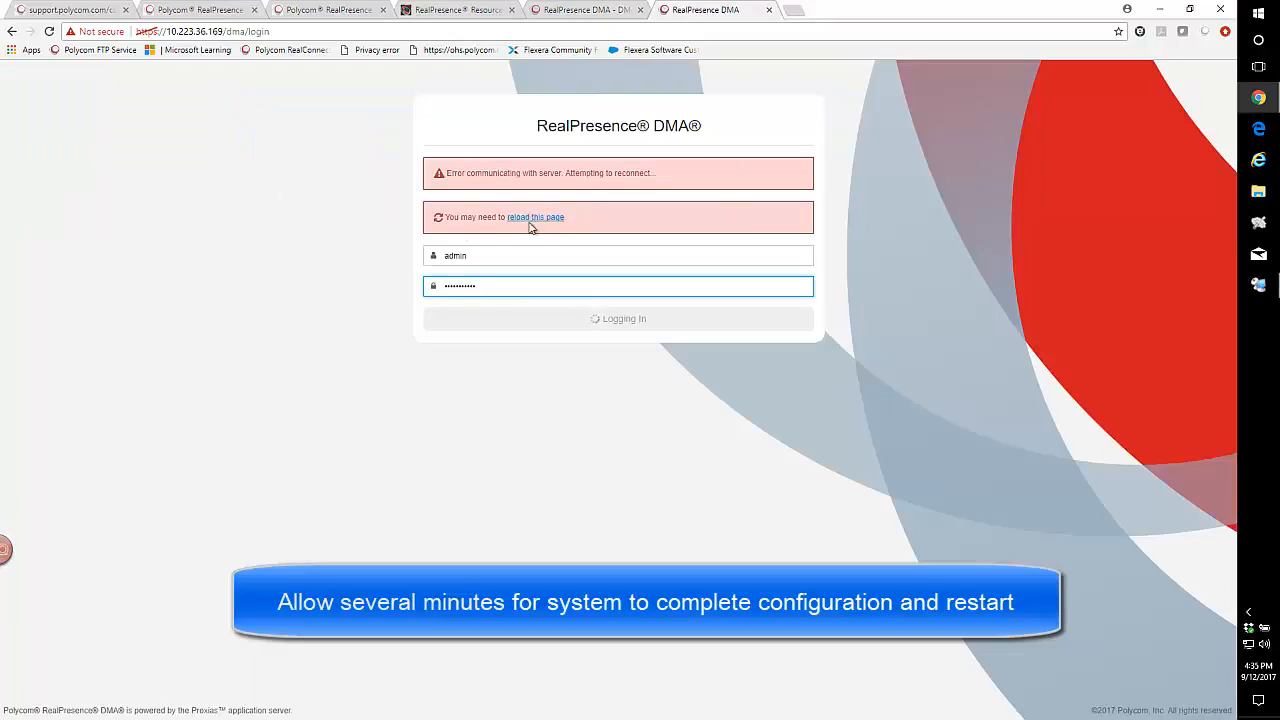
pyautogui.click(591, 9)
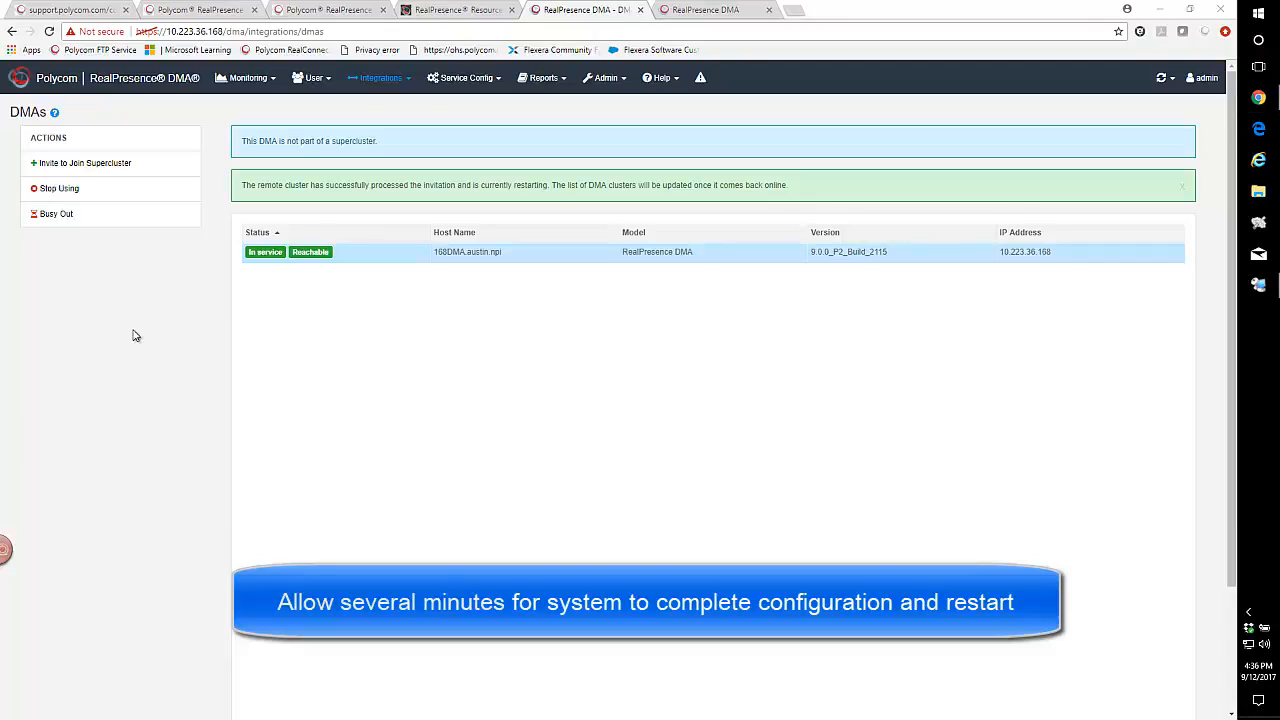
pyautogui.click(702, 10)
pyautogui.click(533, 218)
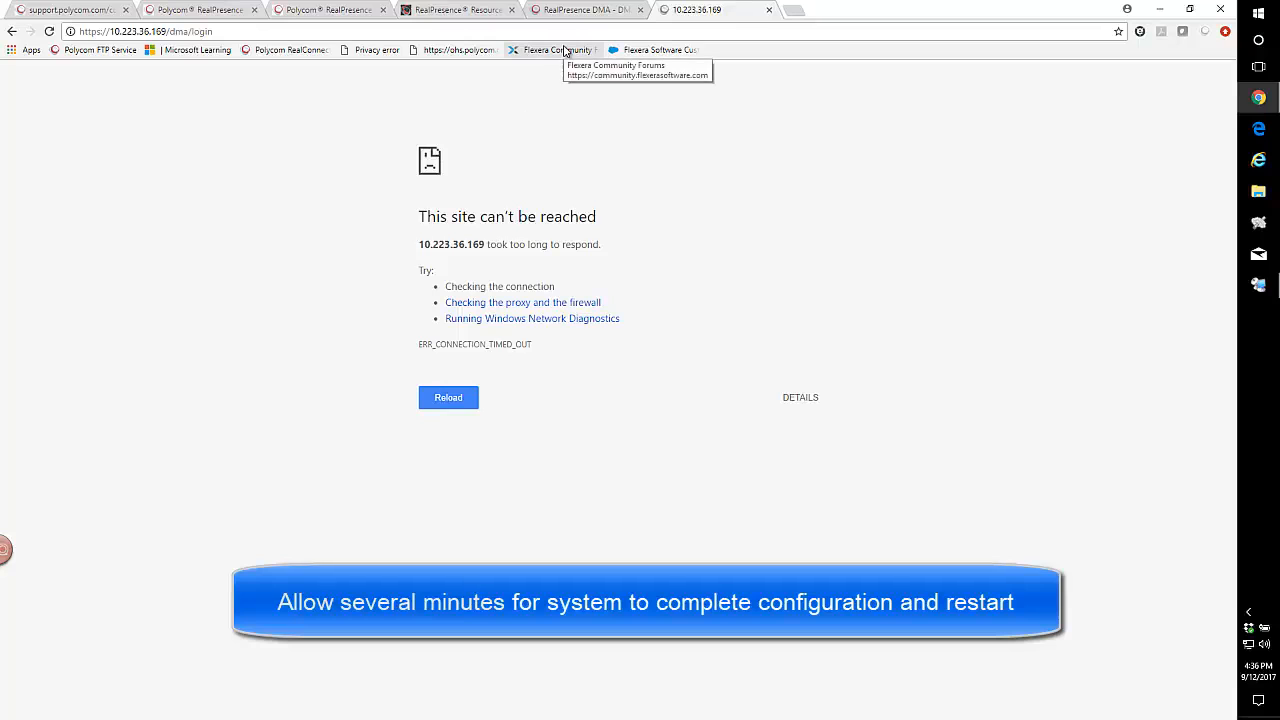
pyautogui.click(580, 10)
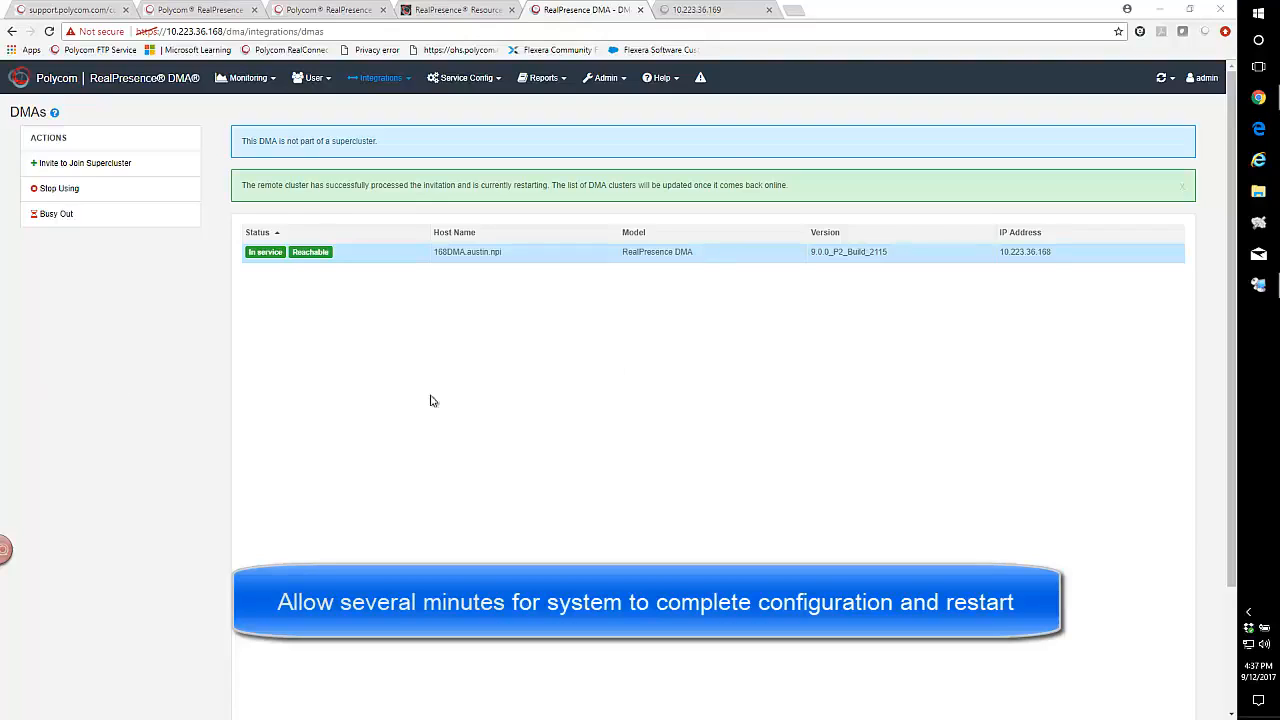
pyautogui.click(692, 10)
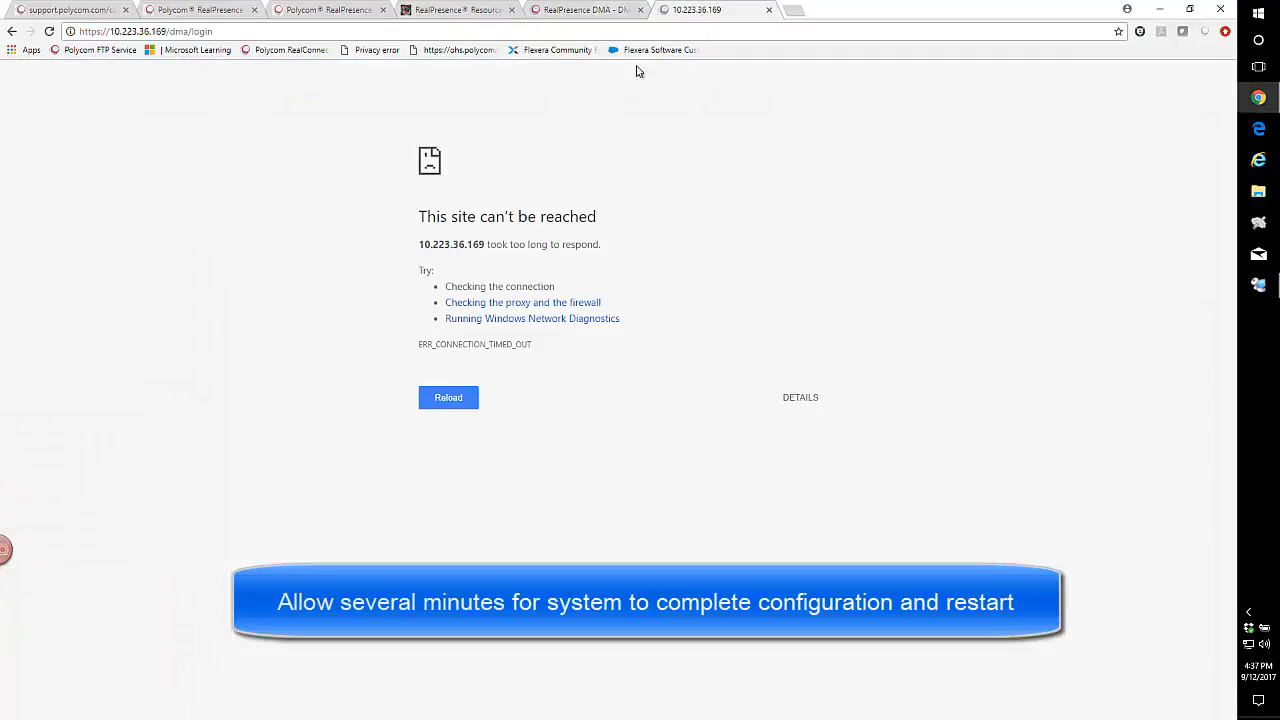
pyautogui.click(281, 30)
pyautogui.press('Return')
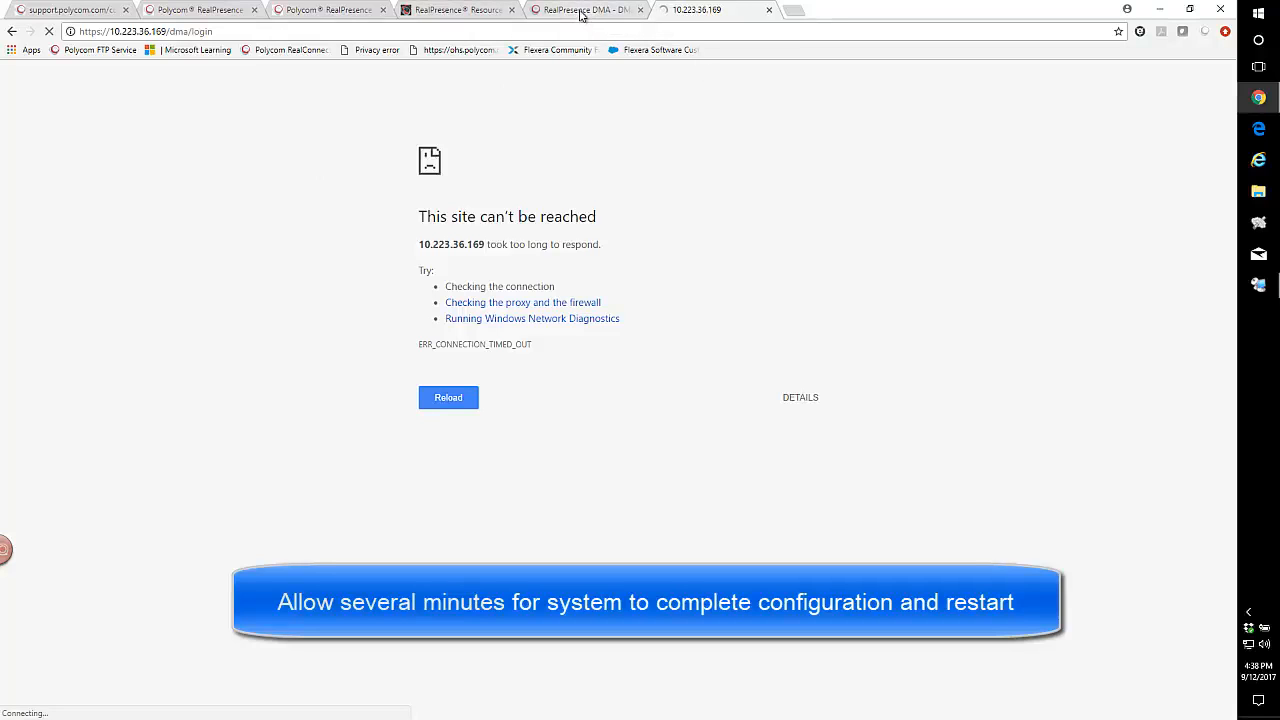
pyautogui.click(583, 12)
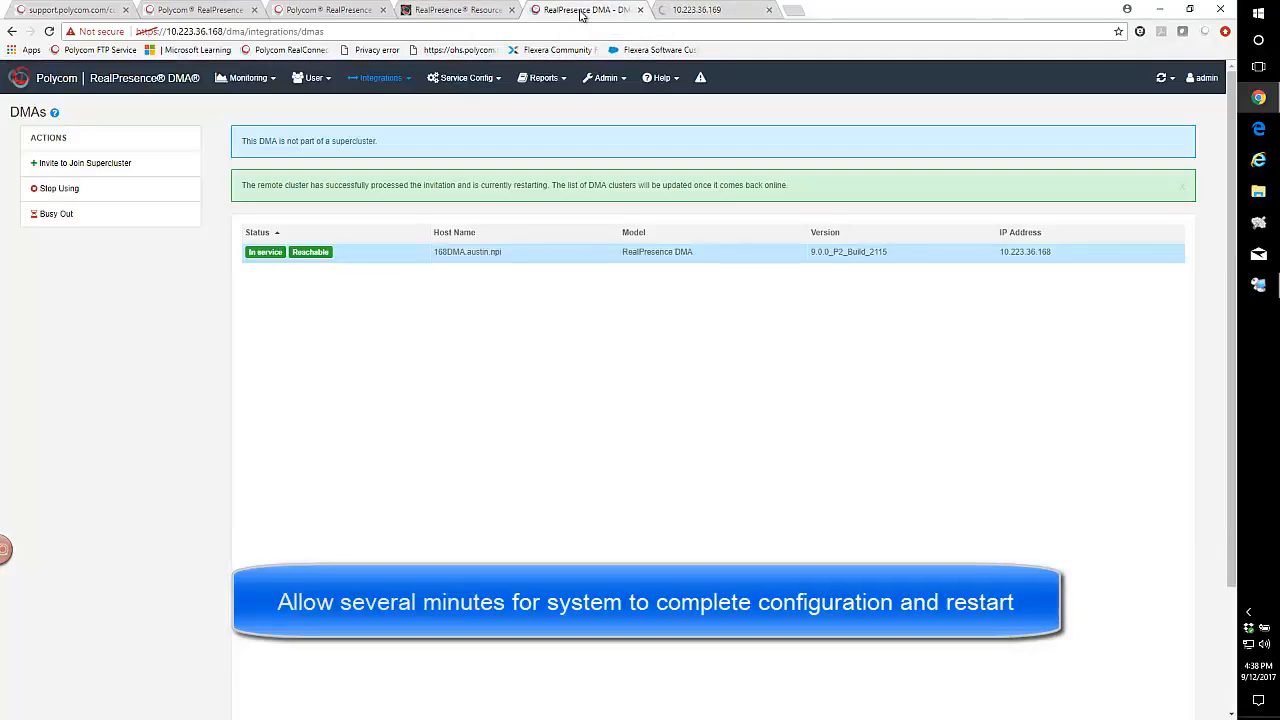
# - Confirm 169DMA appears beside 168DMA, then open the Dashboard showing two clusters totalling 400 calls
pyautogui.click(702, 11)
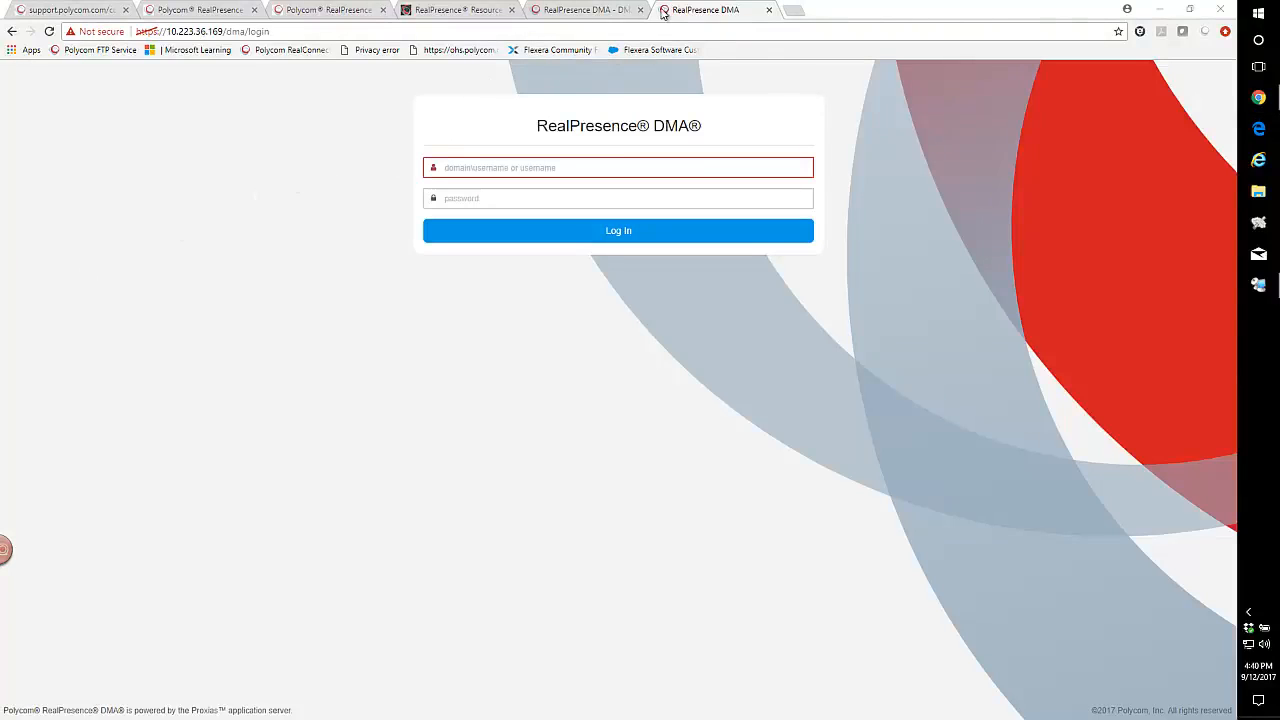
pyautogui.click(597, 12)
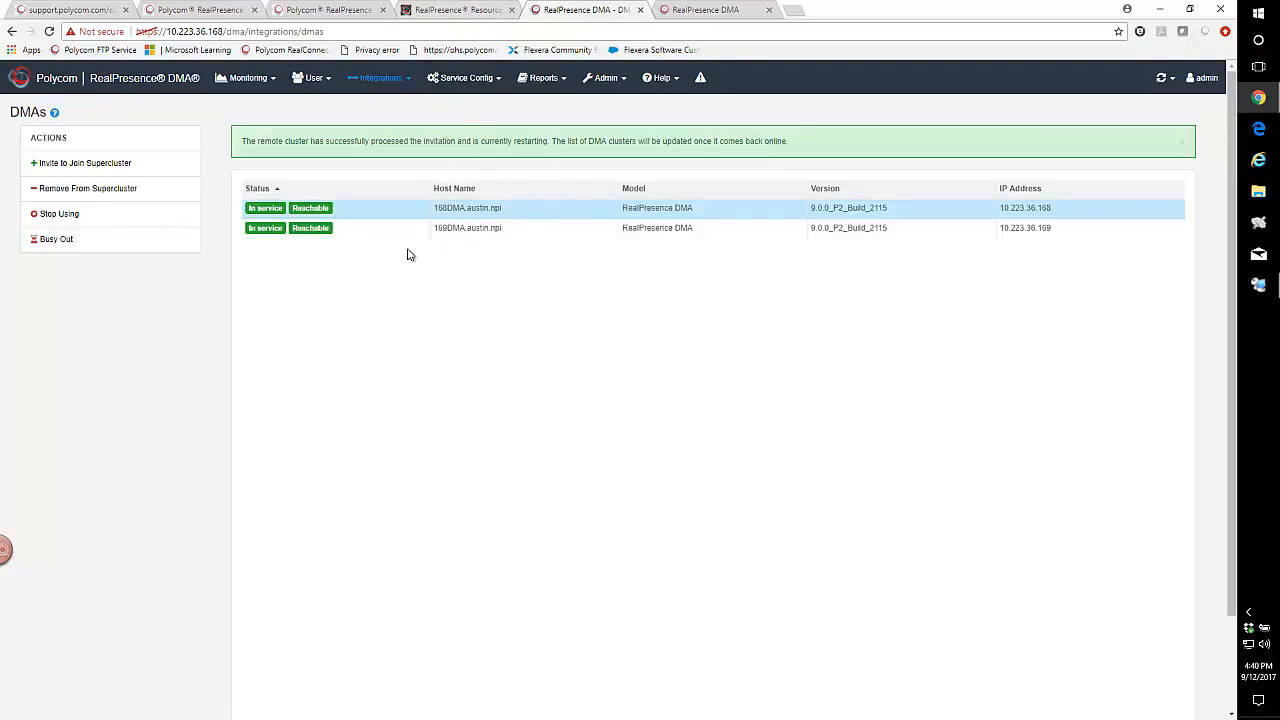
pyautogui.click(108, 80)
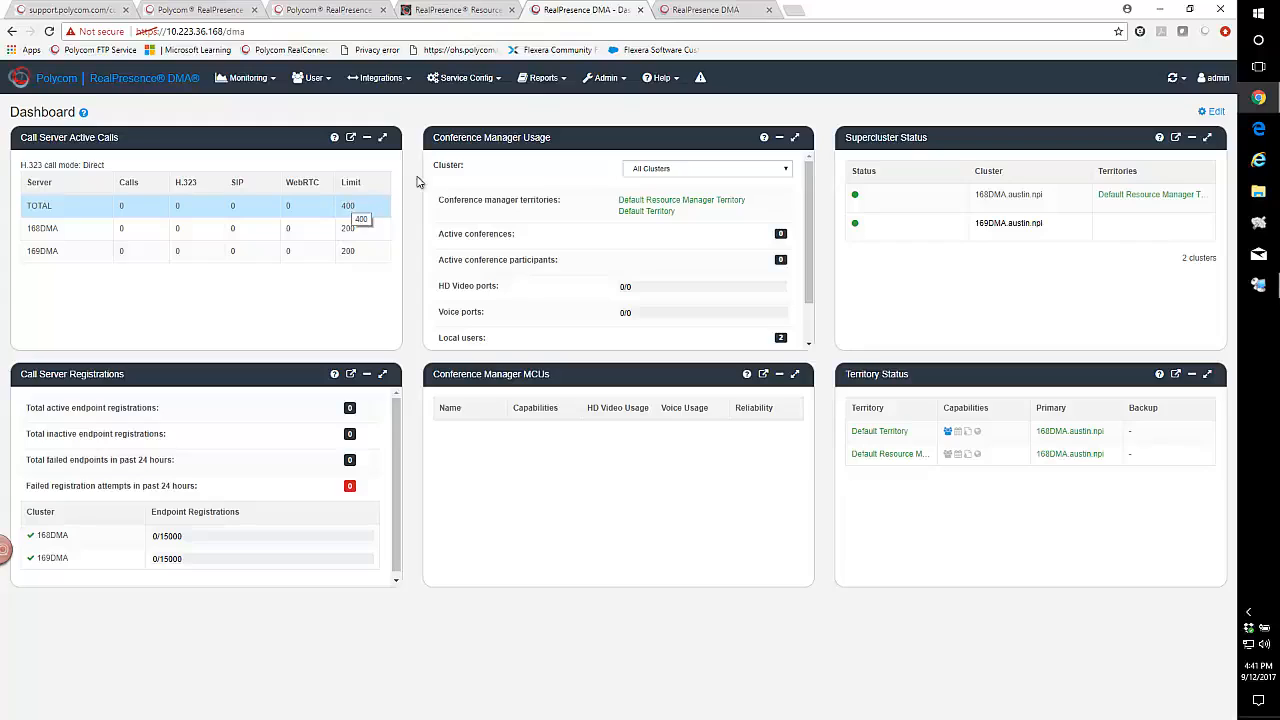
# - Sign in to the 169 DMA as admin and confirm its Dashboard lists both clusters at 400 calls
pyautogui.click(715, 12)
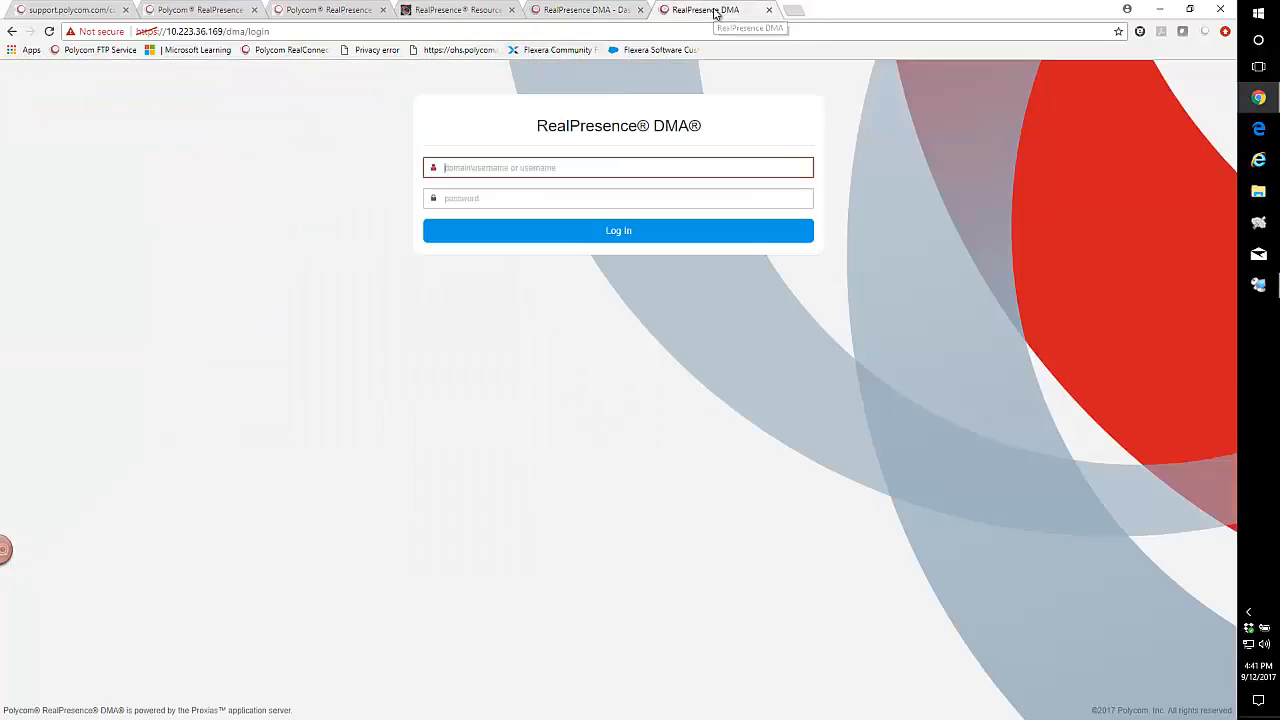
pyautogui.write('admin')
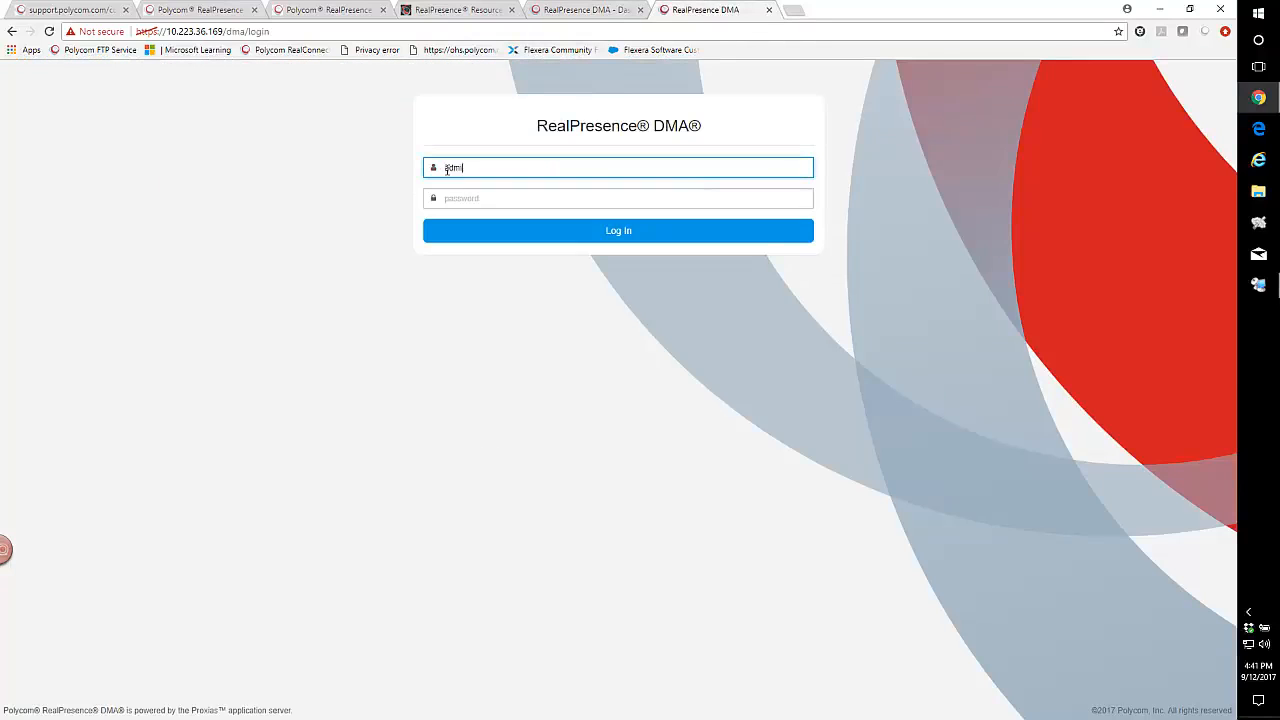
pyautogui.press('Tab')
pyautogui.write('ad')
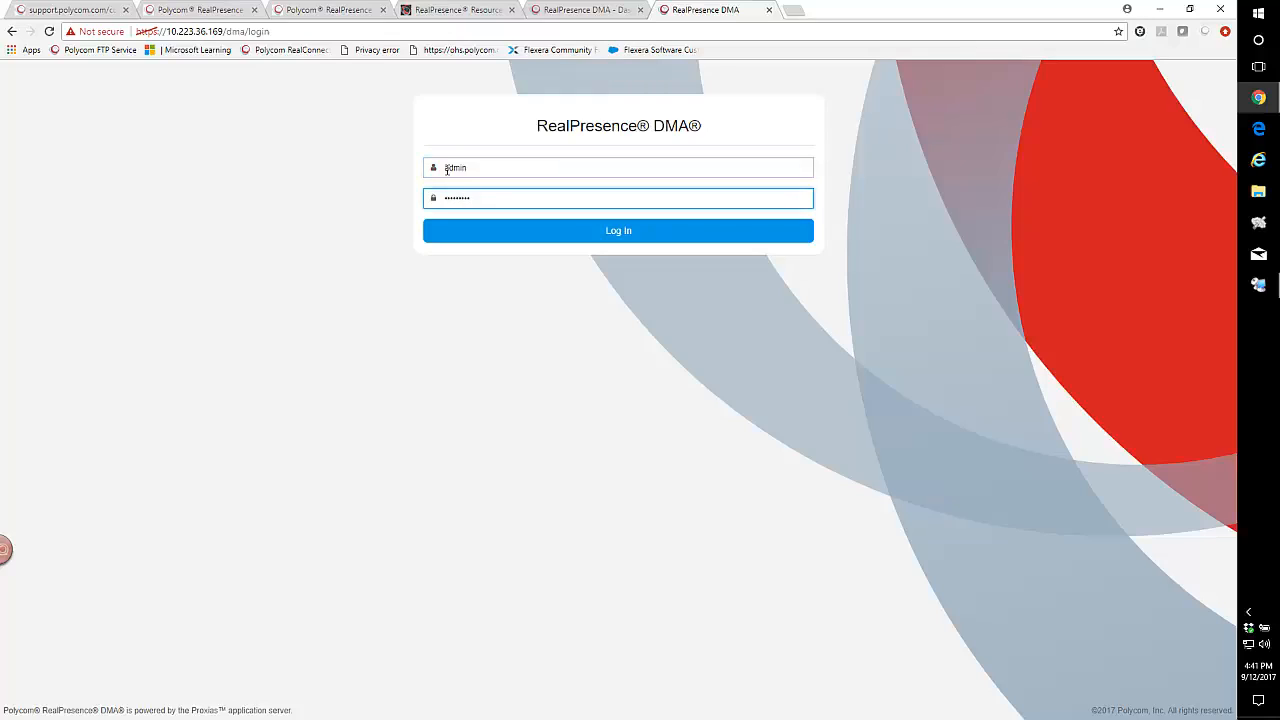
pyautogui.press('Return')
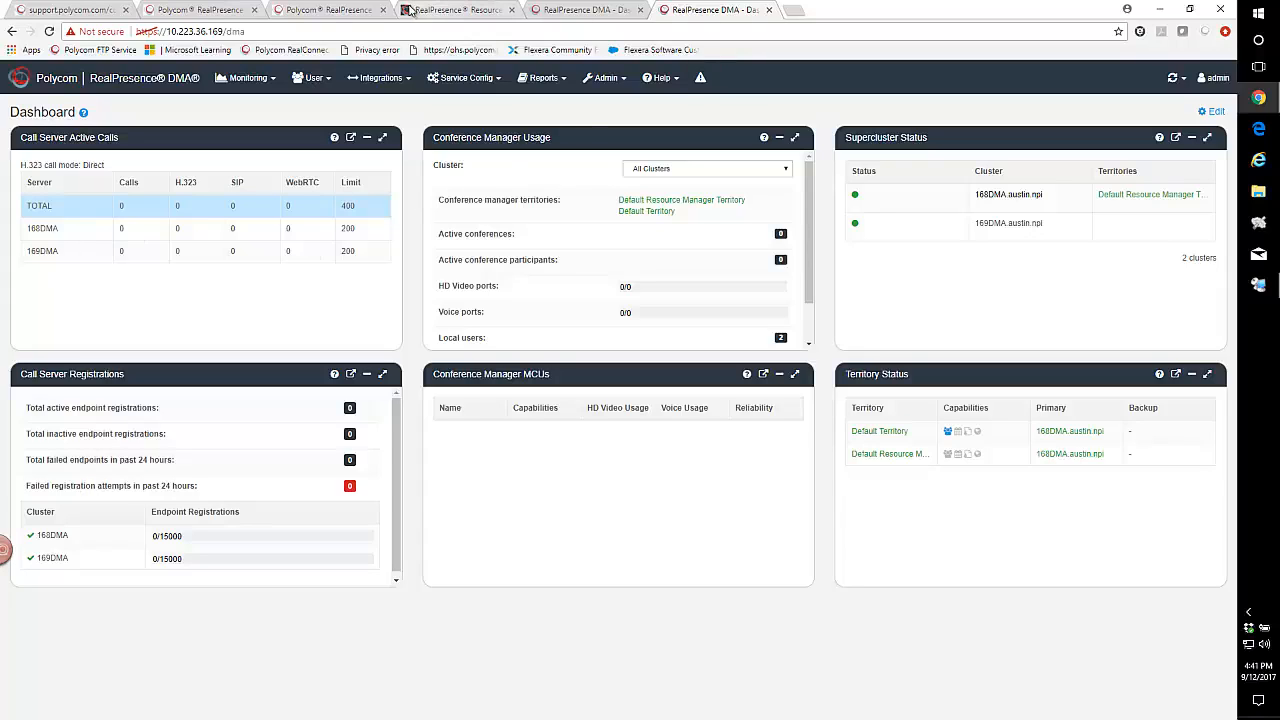
pyautogui.click(450, 10)
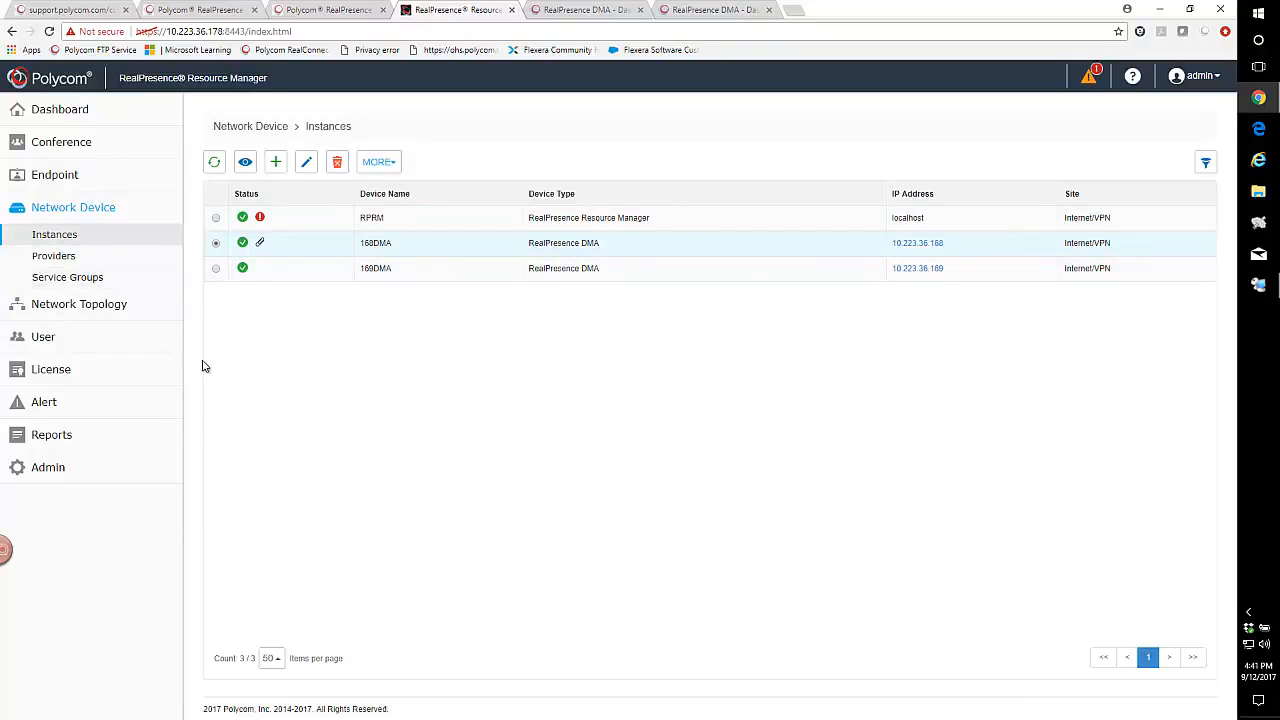
# - Open License > Allocation and inspect 168DMA and 169DMA, each allocated 200 of 1000 calls
pyautogui.click(38, 373)
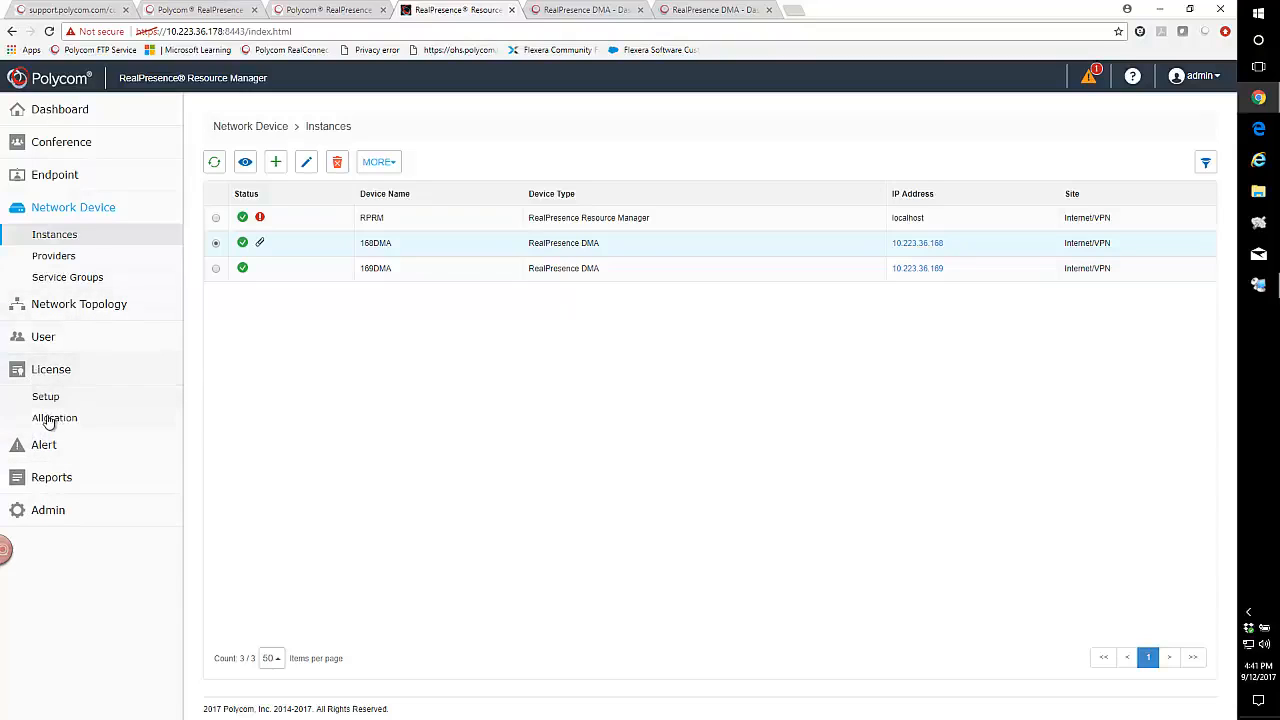
pyautogui.click(50, 419)
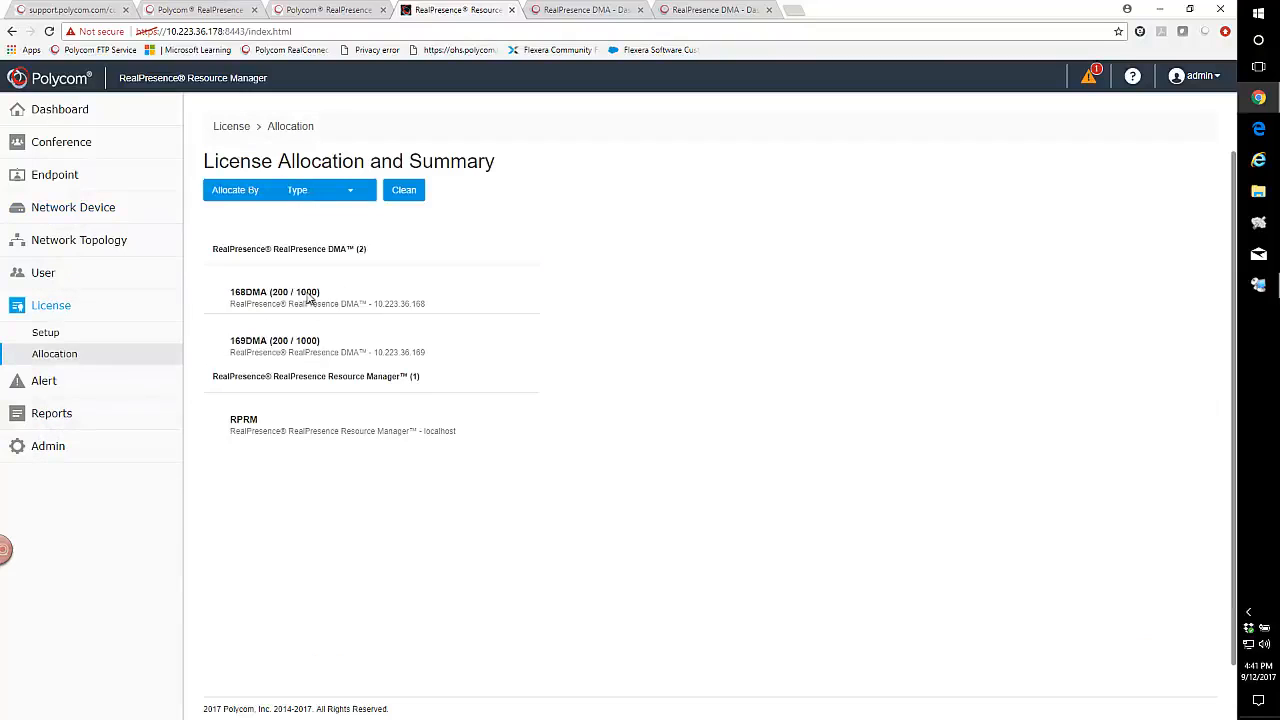
pyautogui.click(310, 298)
pyautogui.click(340, 358)
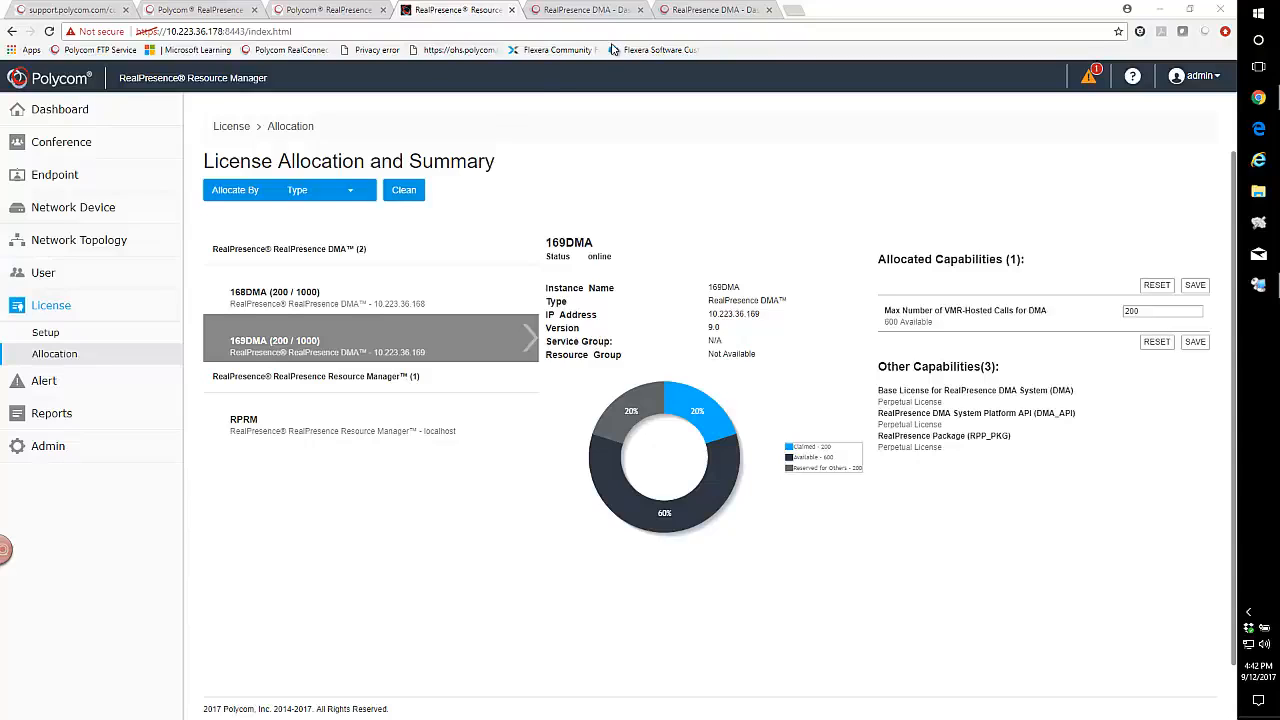
pyautogui.click(575, 10)
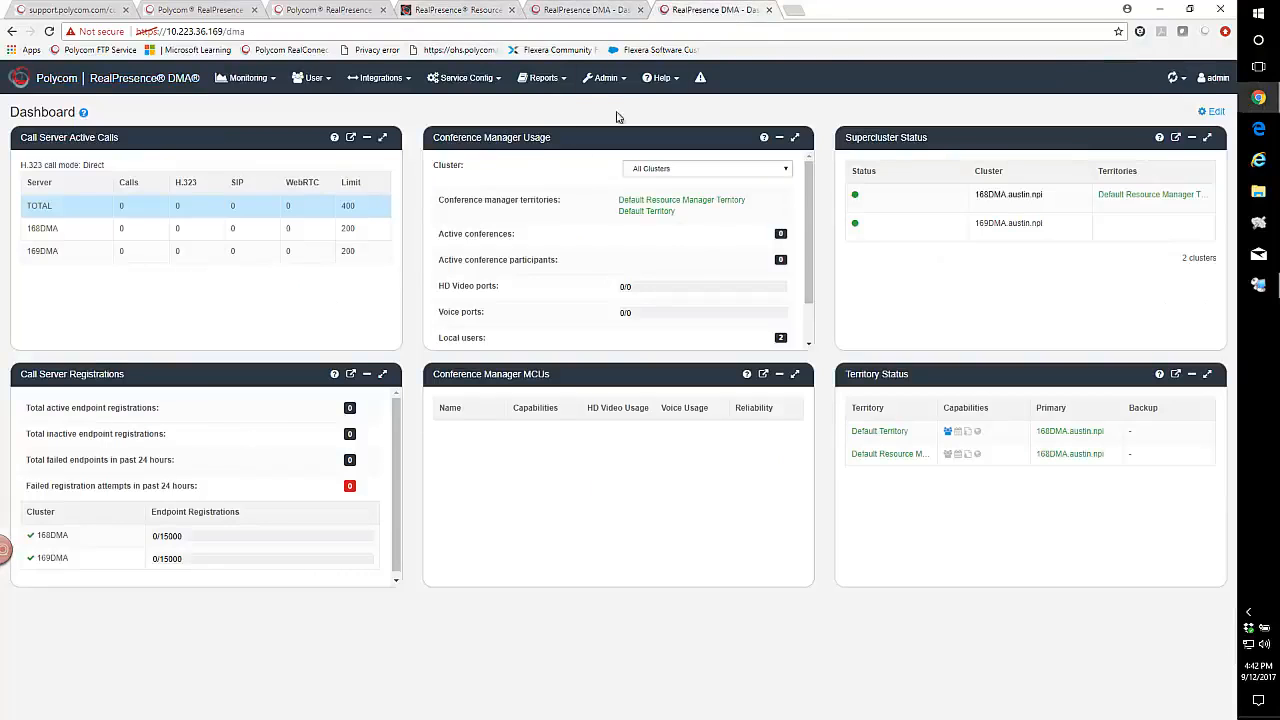
# - In Integrations > DMAs, select 169DMA and begin removing it from the supercluster
pyautogui.click(378, 78)
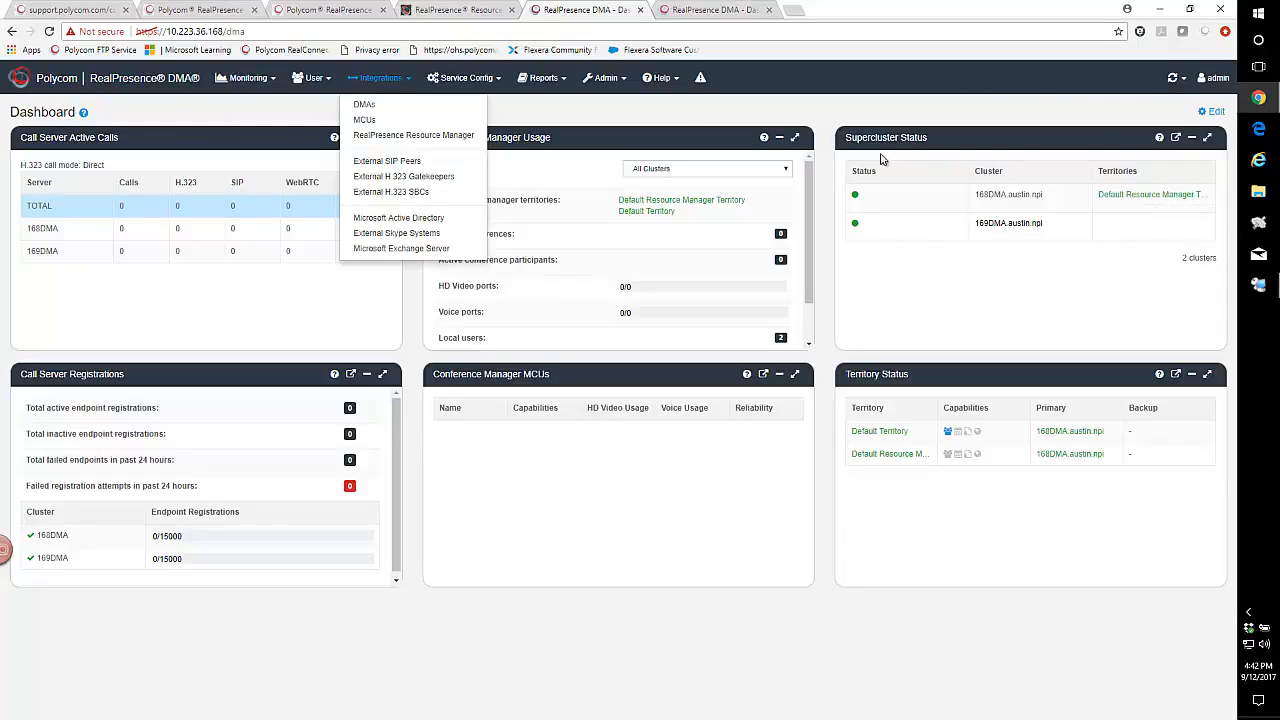
pyautogui.click(362, 106)
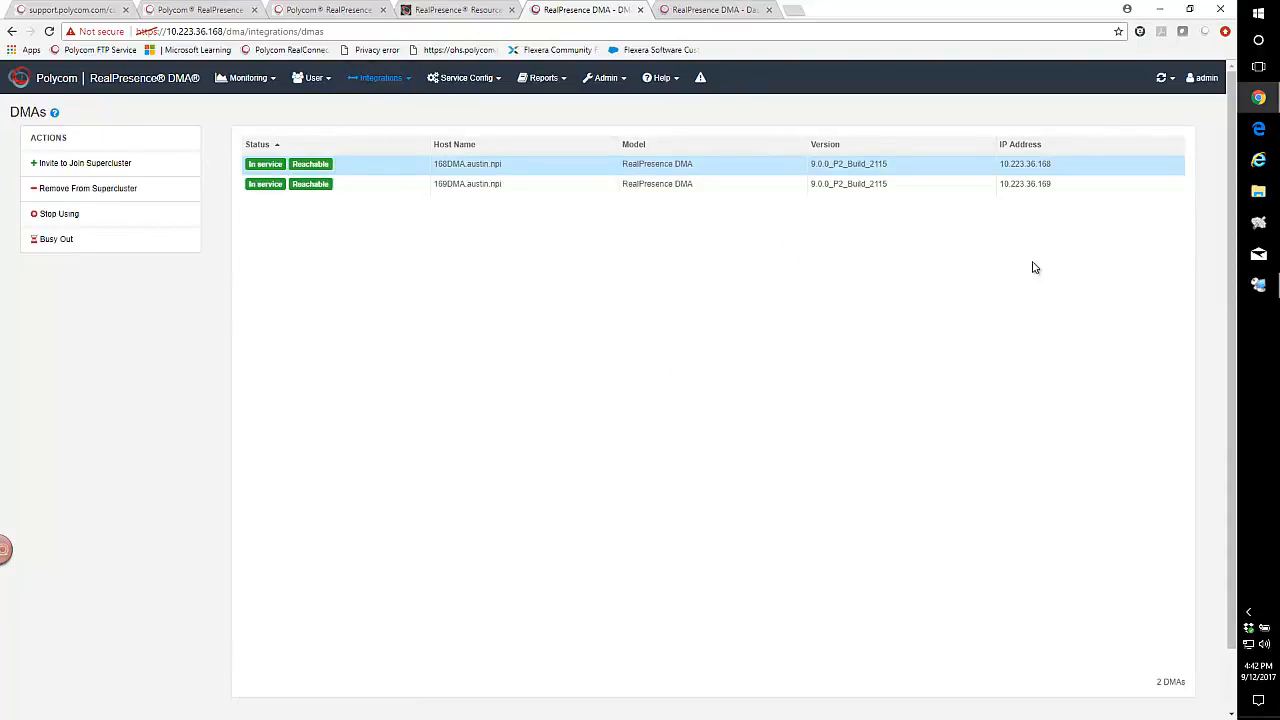
pyautogui.click(433, 186)
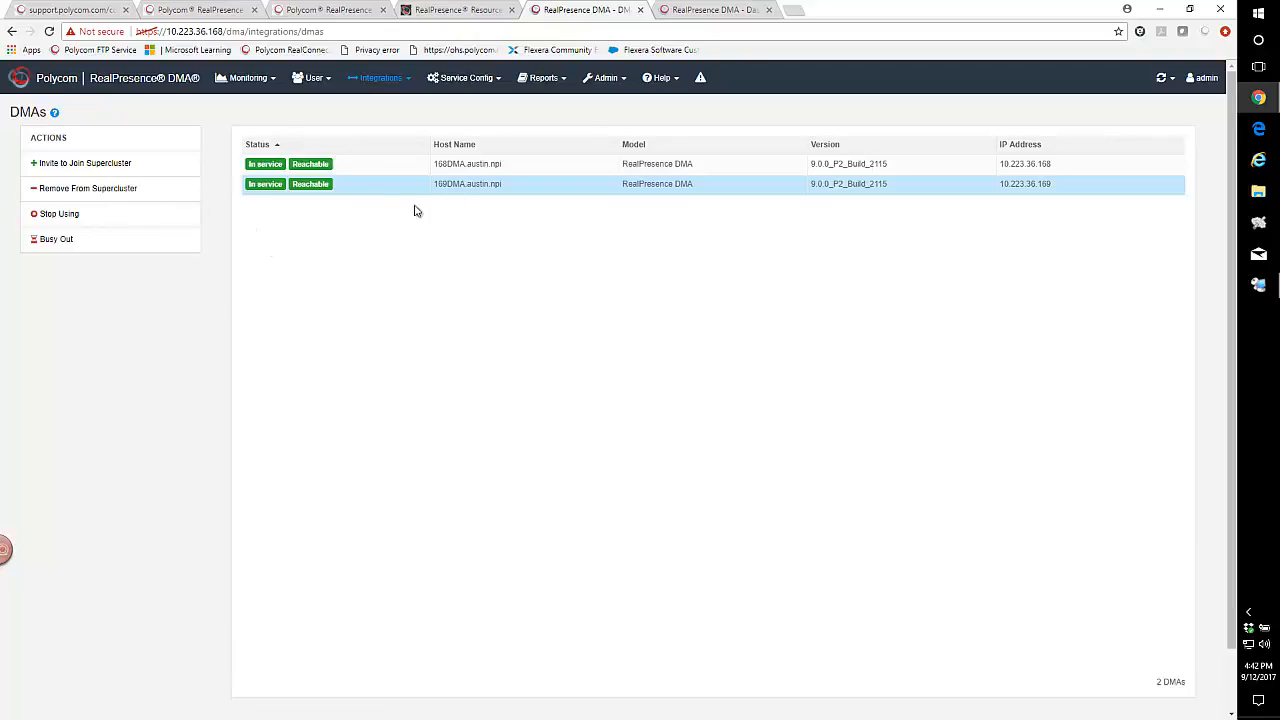
pyautogui.click(81, 190)
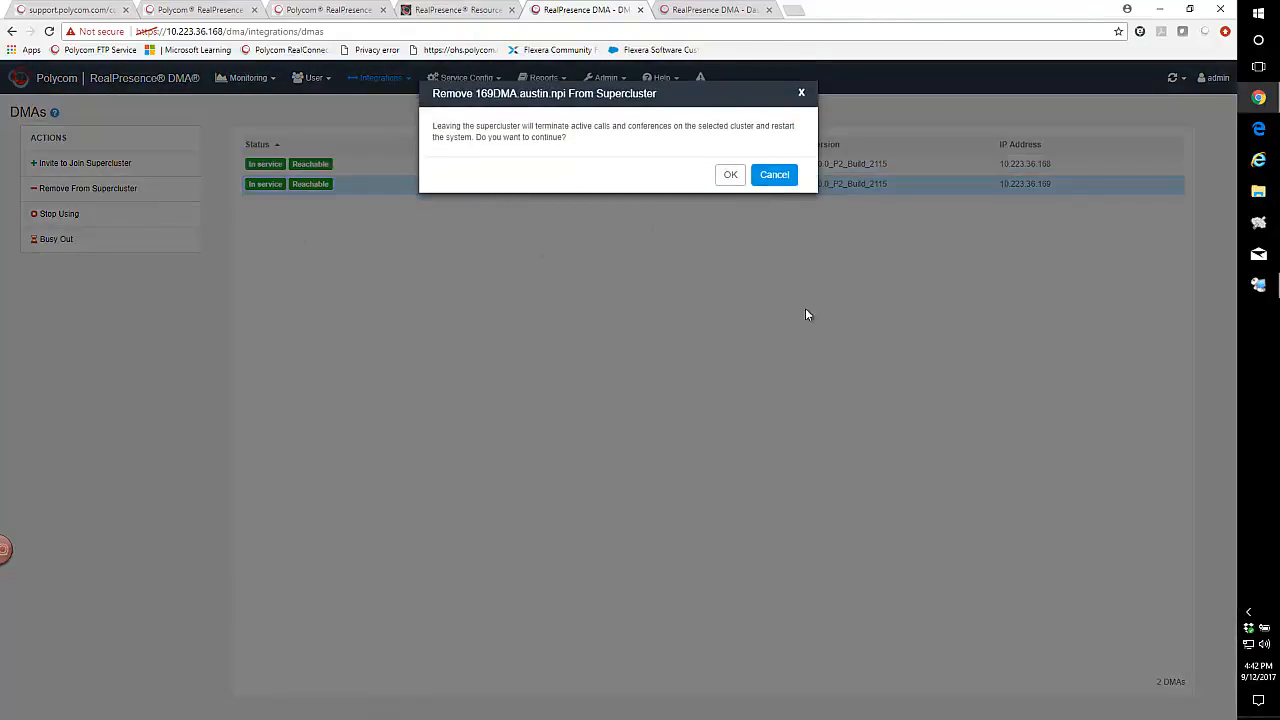
# - Confirm removing 169DMA from the supercluster and check its dashboard as it restarts
pyautogui.click(730, 175)
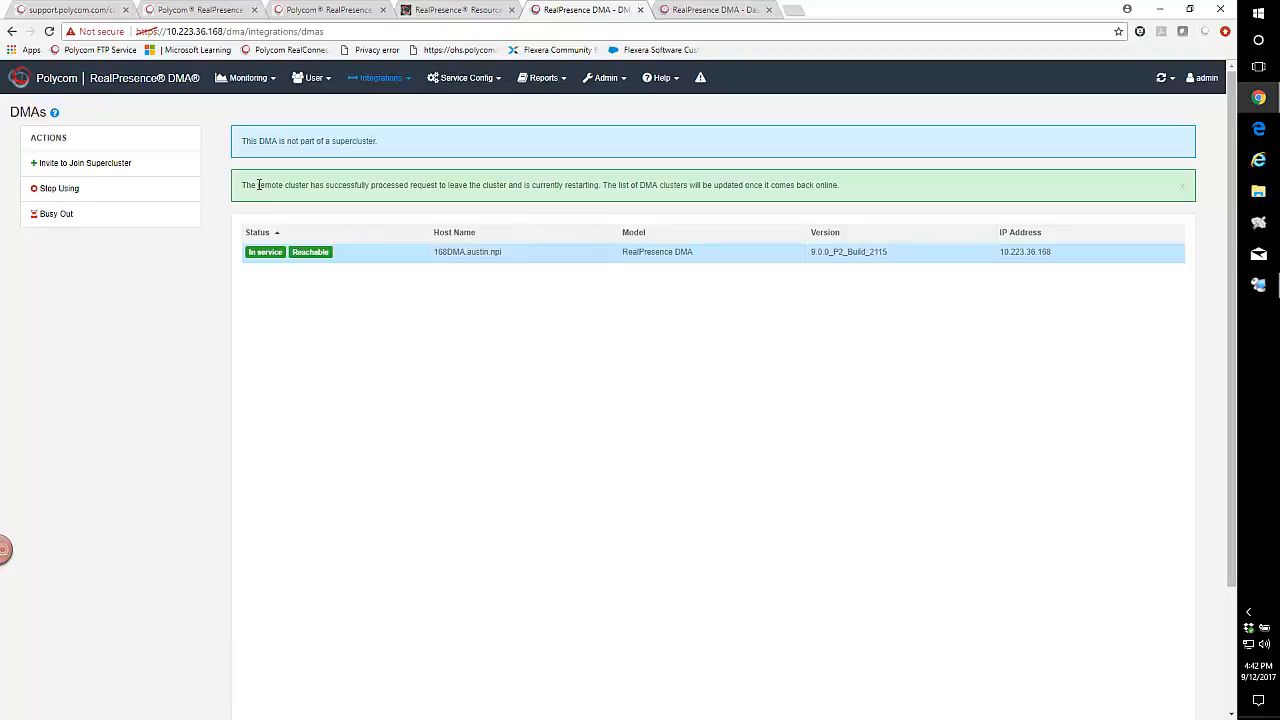
pyautogui.moveTo(258, 185); pyautogui.dragTo(830, 185)
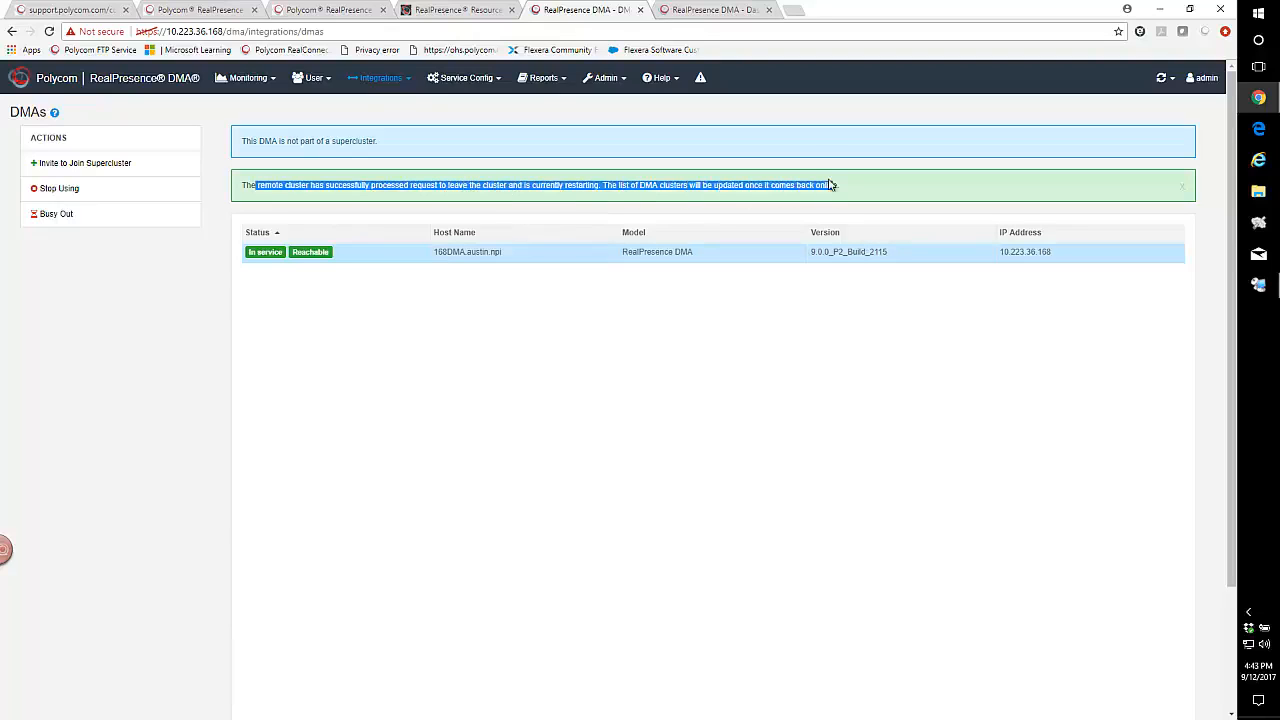
pyautogui.click(716, 9)
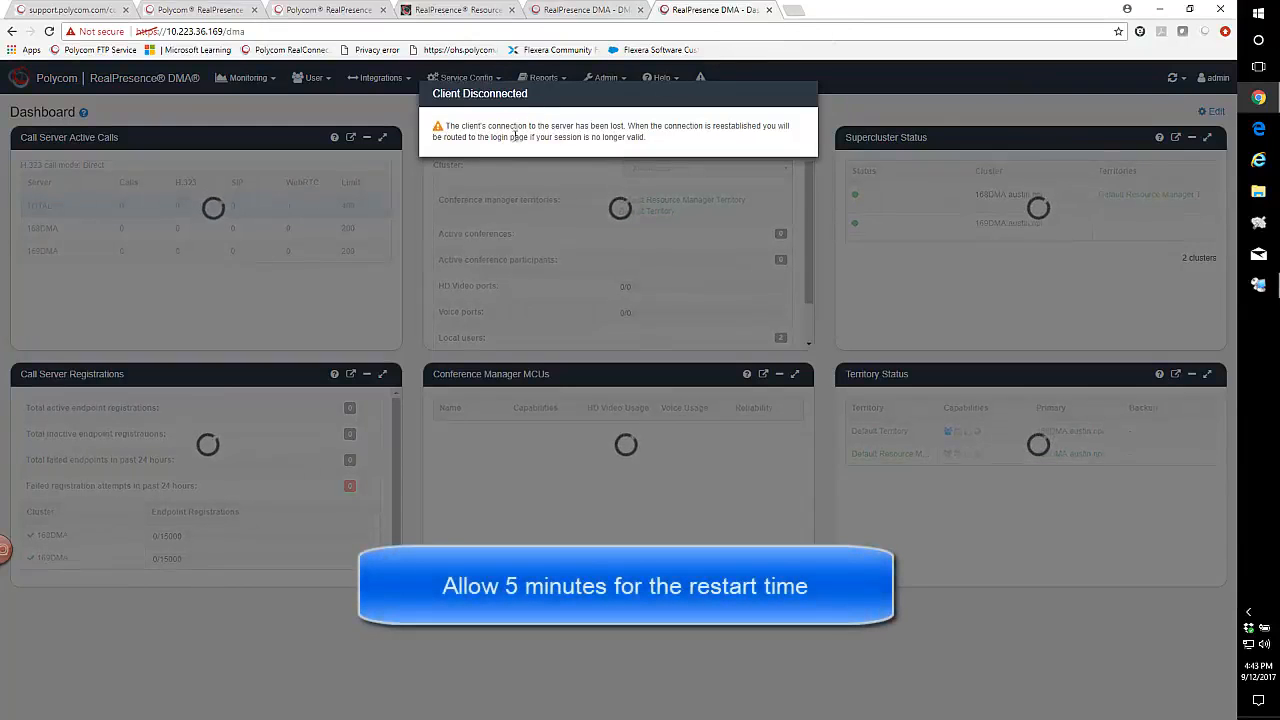
# - Move from the 168DMA DMAs page to the 10.223.36.169 tab, which shows an invalid-session login page
pyautogui.click(582, 11)
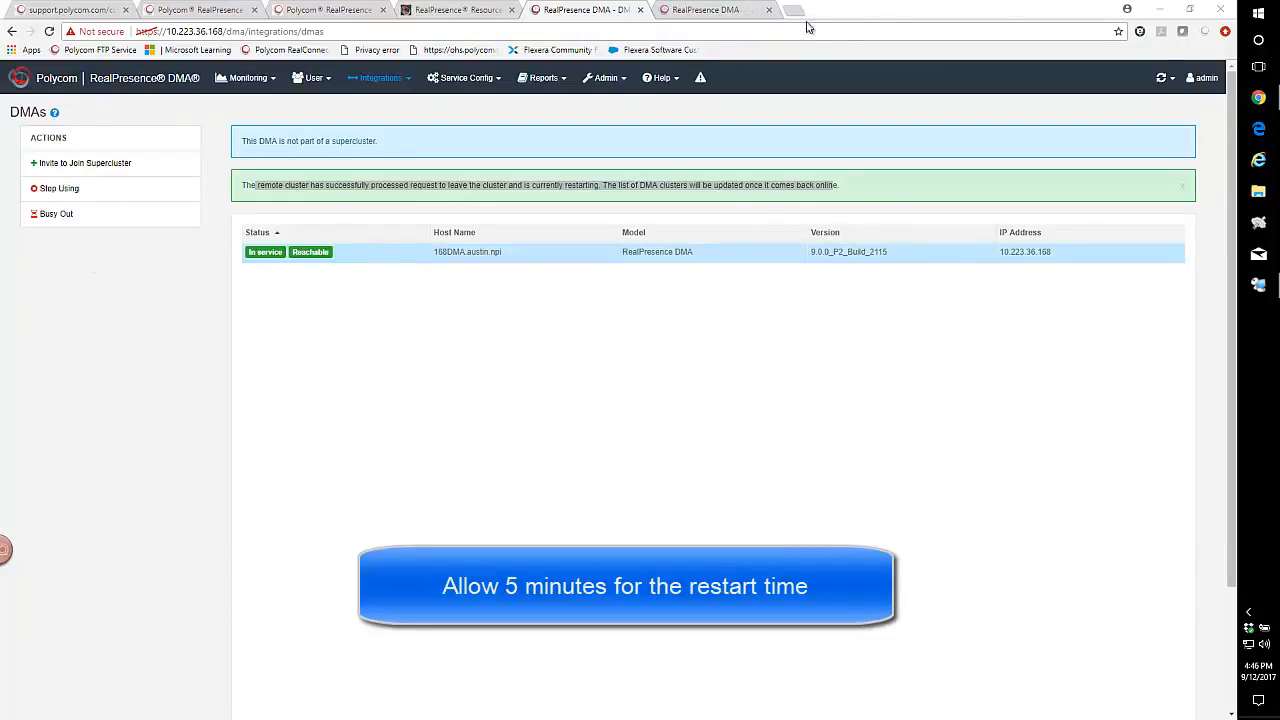
pyautogui.click(730, 11)
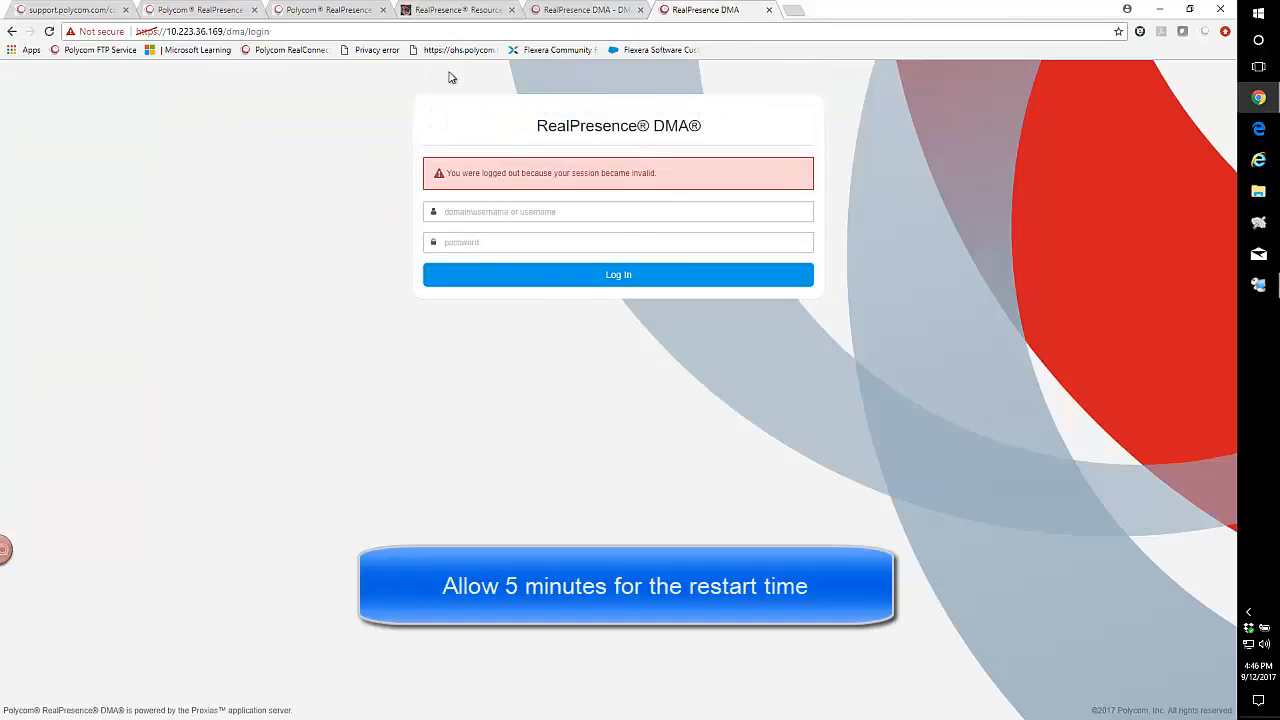
# - Reload the 169DMA login page and sign in with the administrator account
pyautogui.click(329, 31)
pyautogui.press('Return')
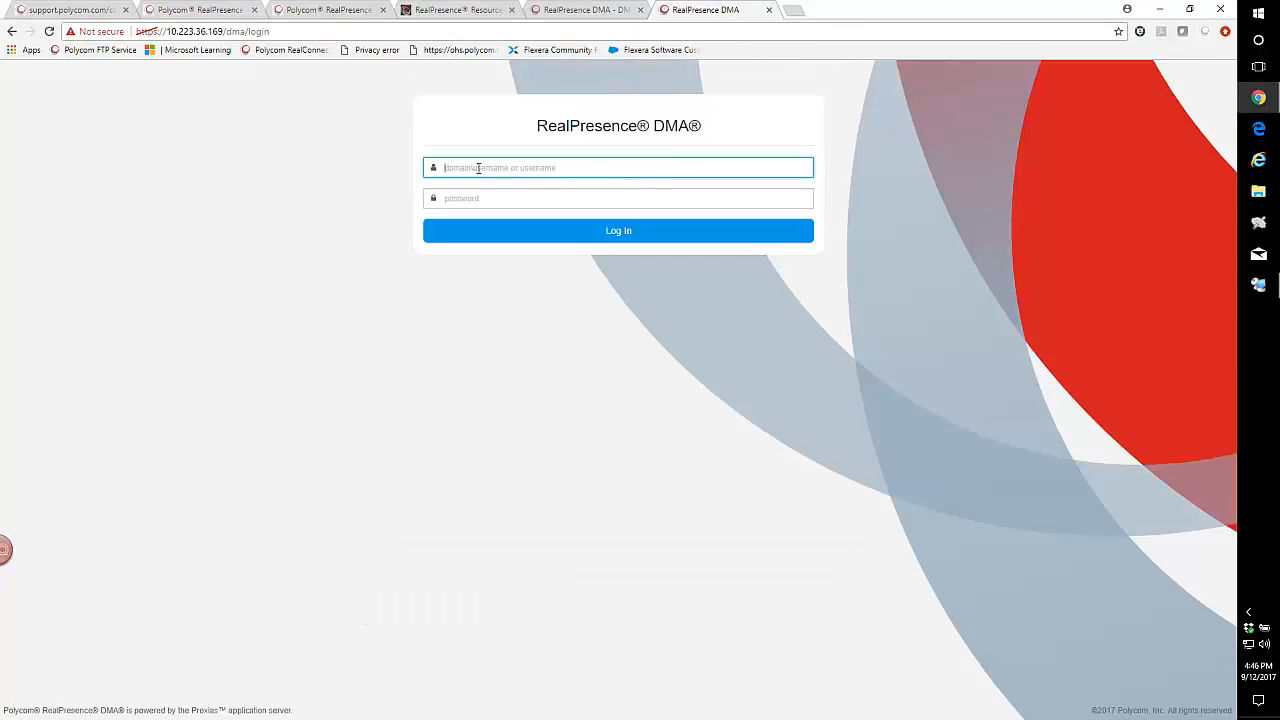
pyautogui.write('admin')
pyautogui.press('Tab')
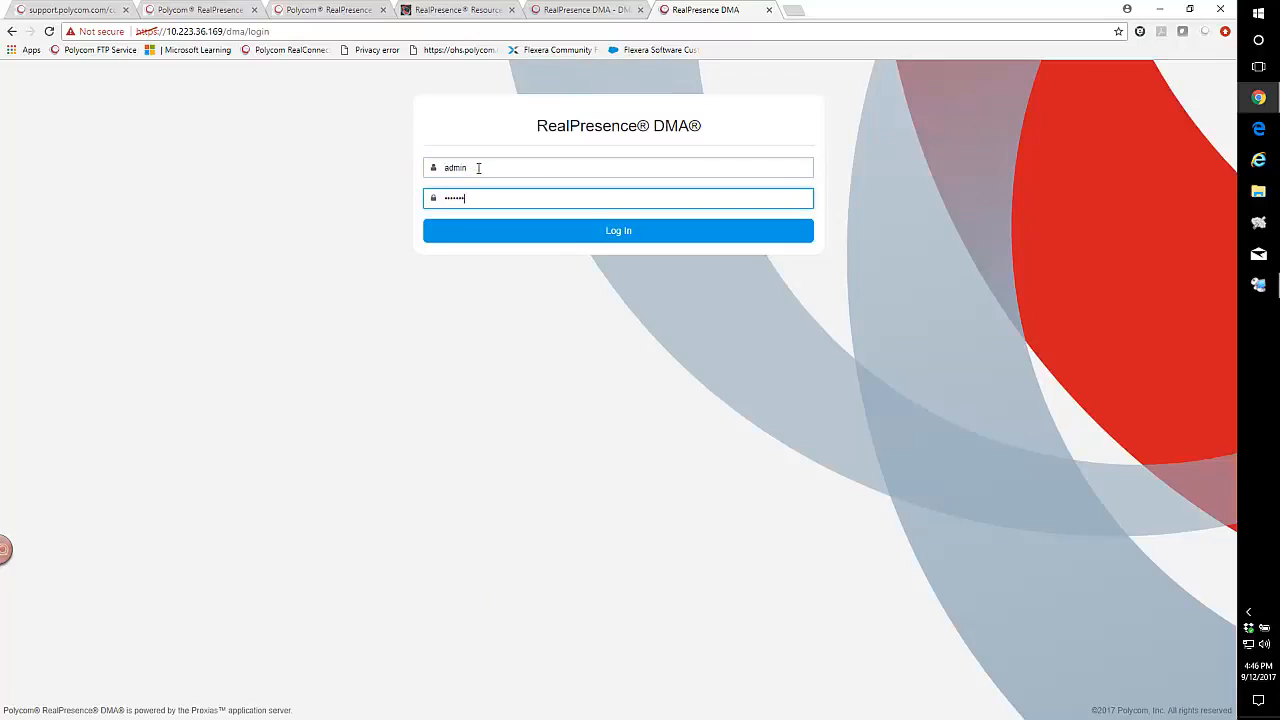
pyautogui.press('Return')
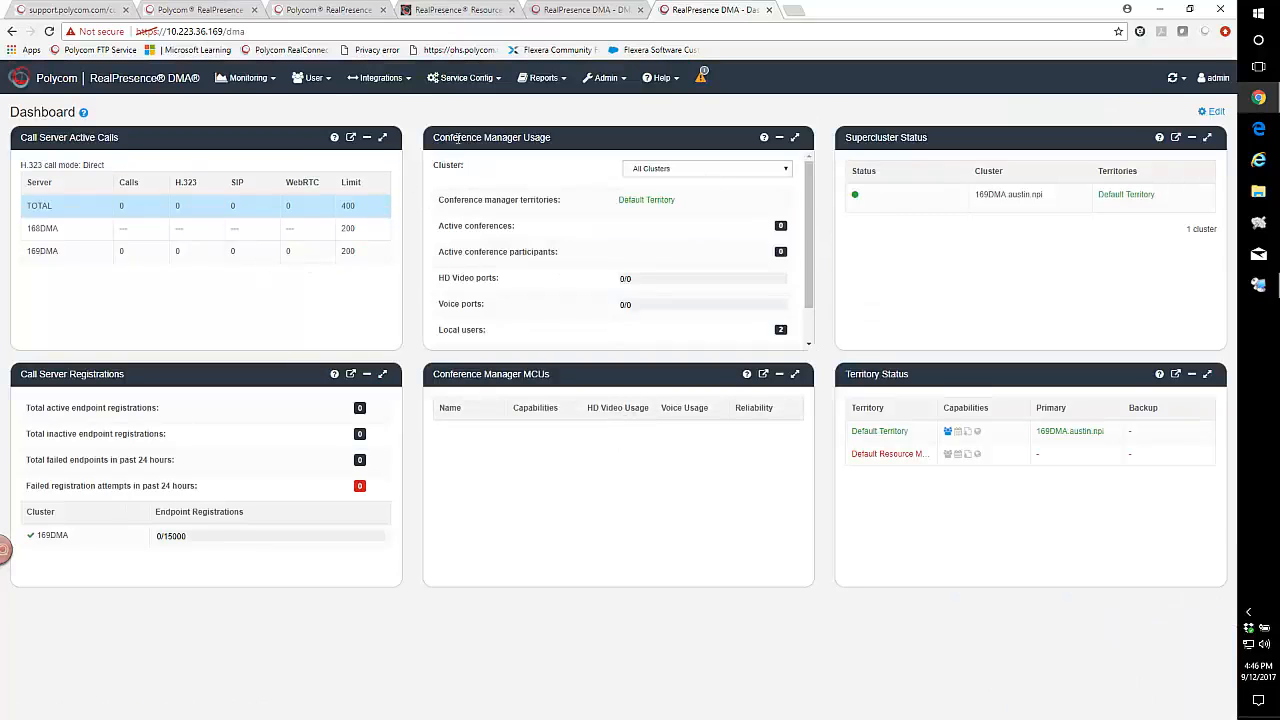
# - Bring up the 168DMA dashboard to check it lists only one cluster
pyautogui.click(560, 12)
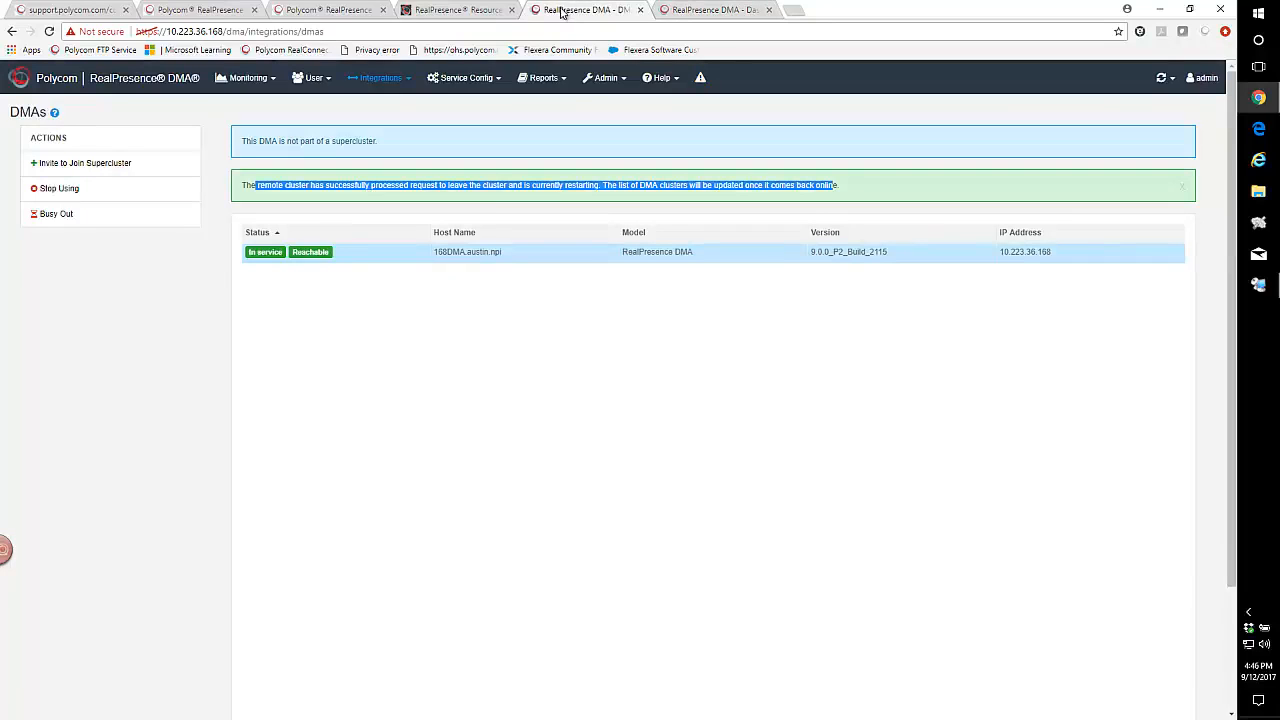
pyautogui.click(60, 78)
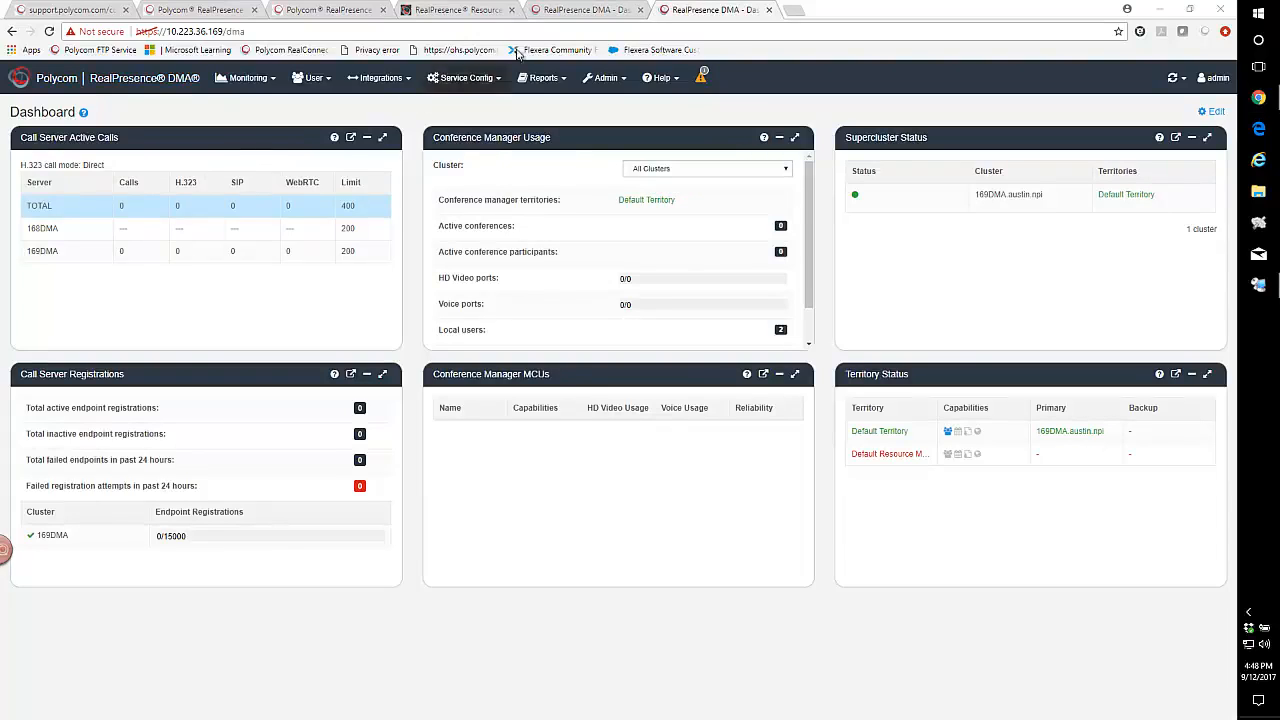
pyautogui.click(557, 9)
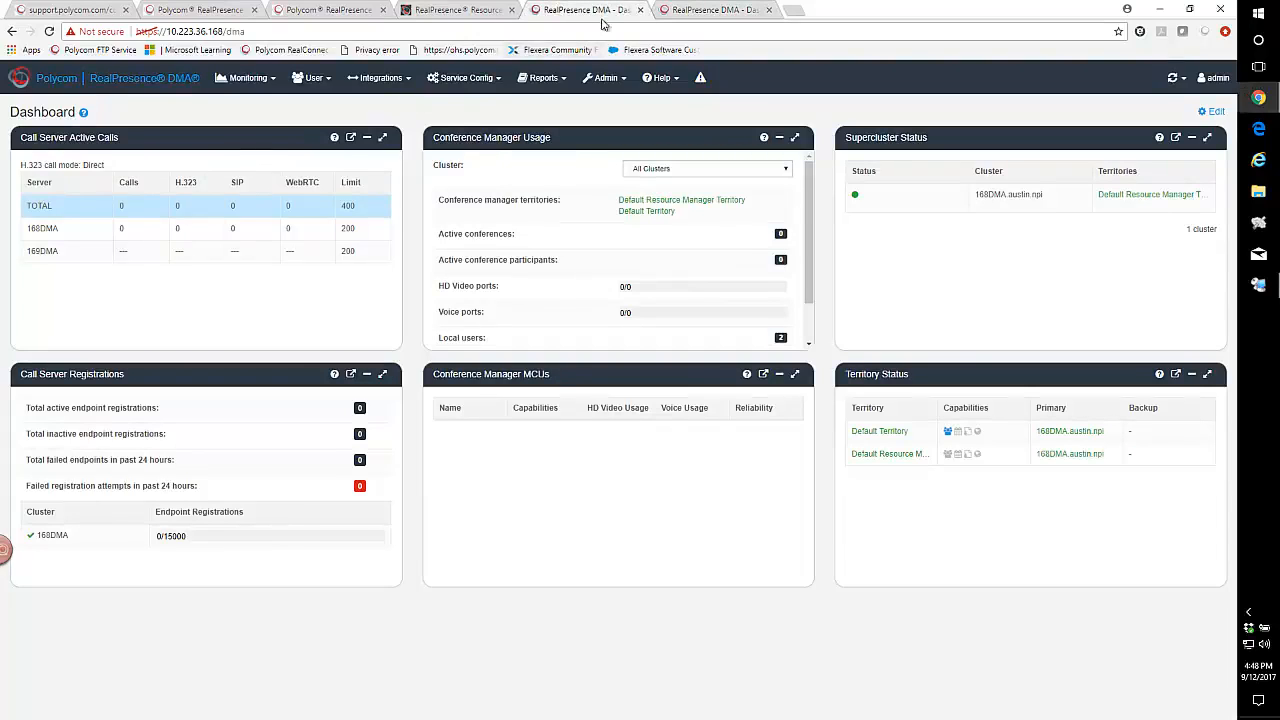
pyautogui.click(688, 10)
pyautogui.click(590, 10)
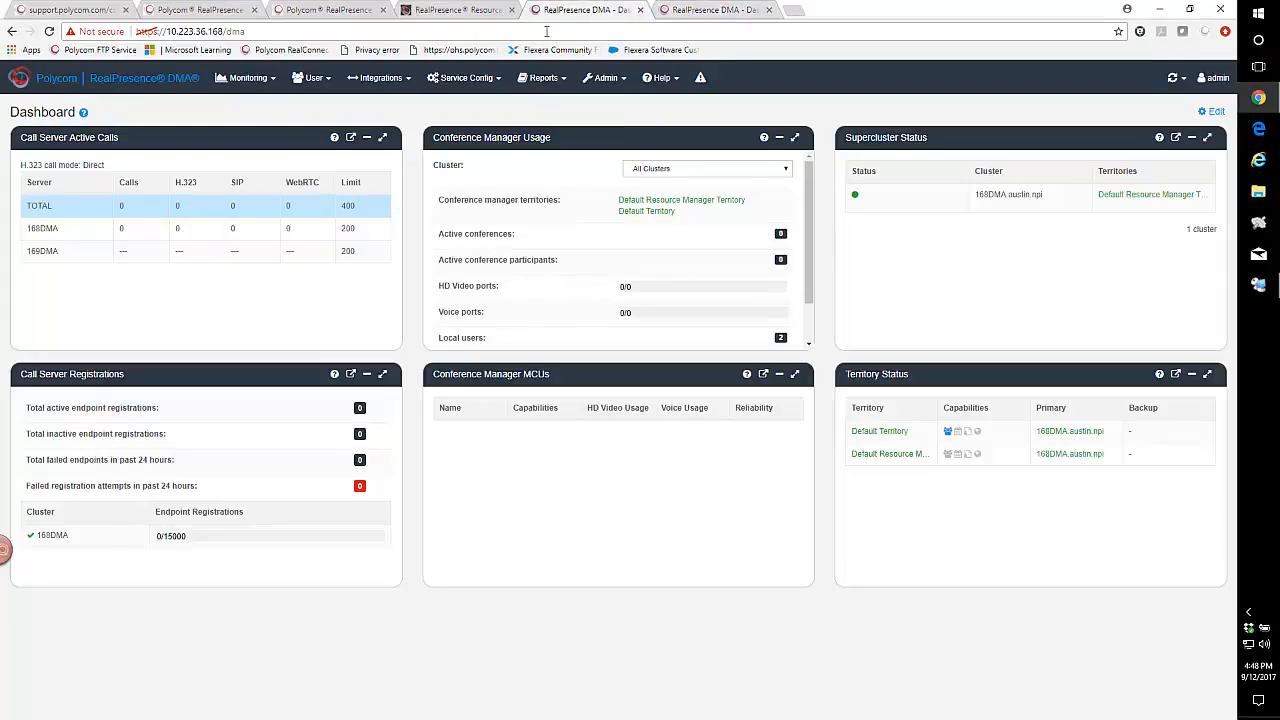
pyautogui.click(696, 10)
pyautogui.click(701, 80)
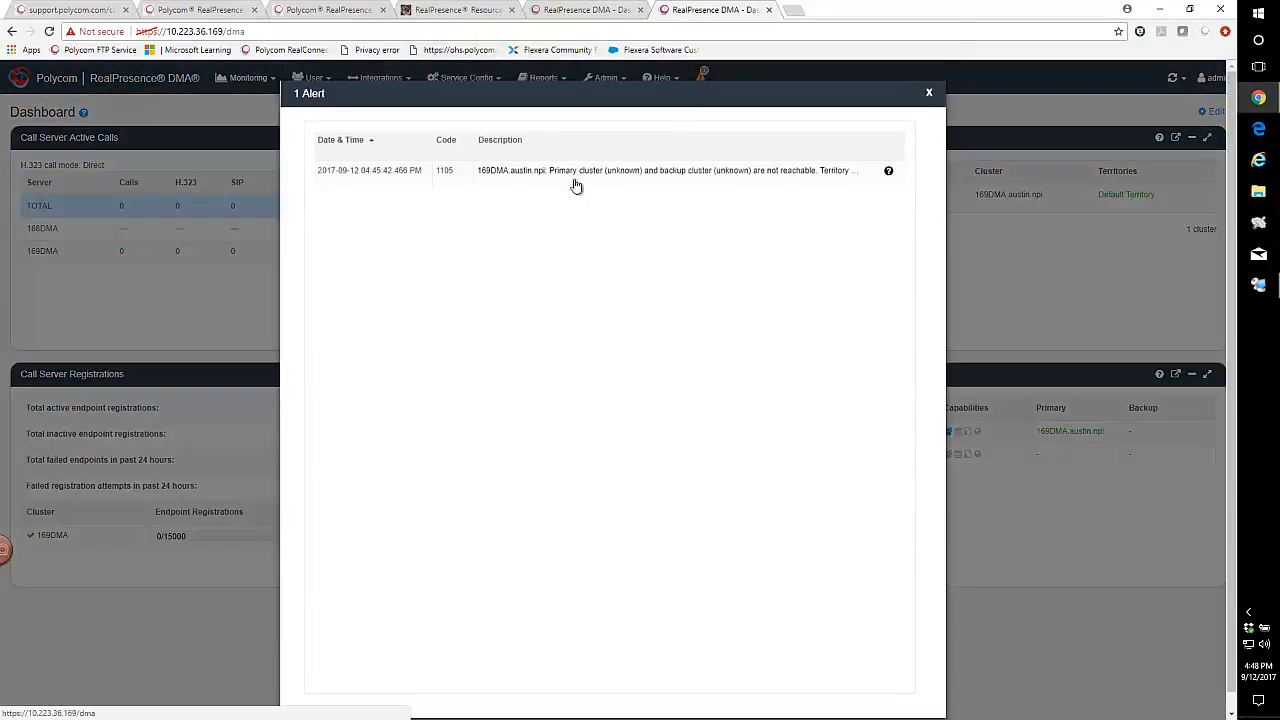
pyautogui.click(930, 94)
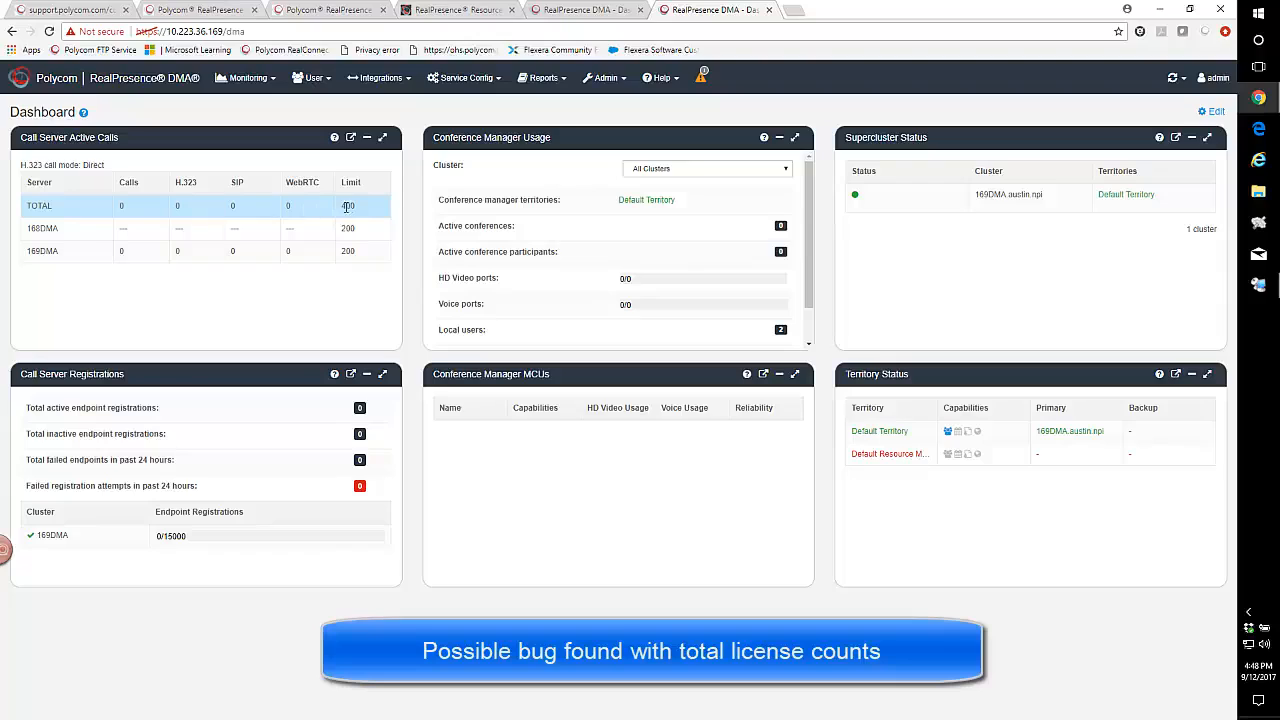
pyautogui.doubleClick(346, 207)
pyautogui.click(592, 10)
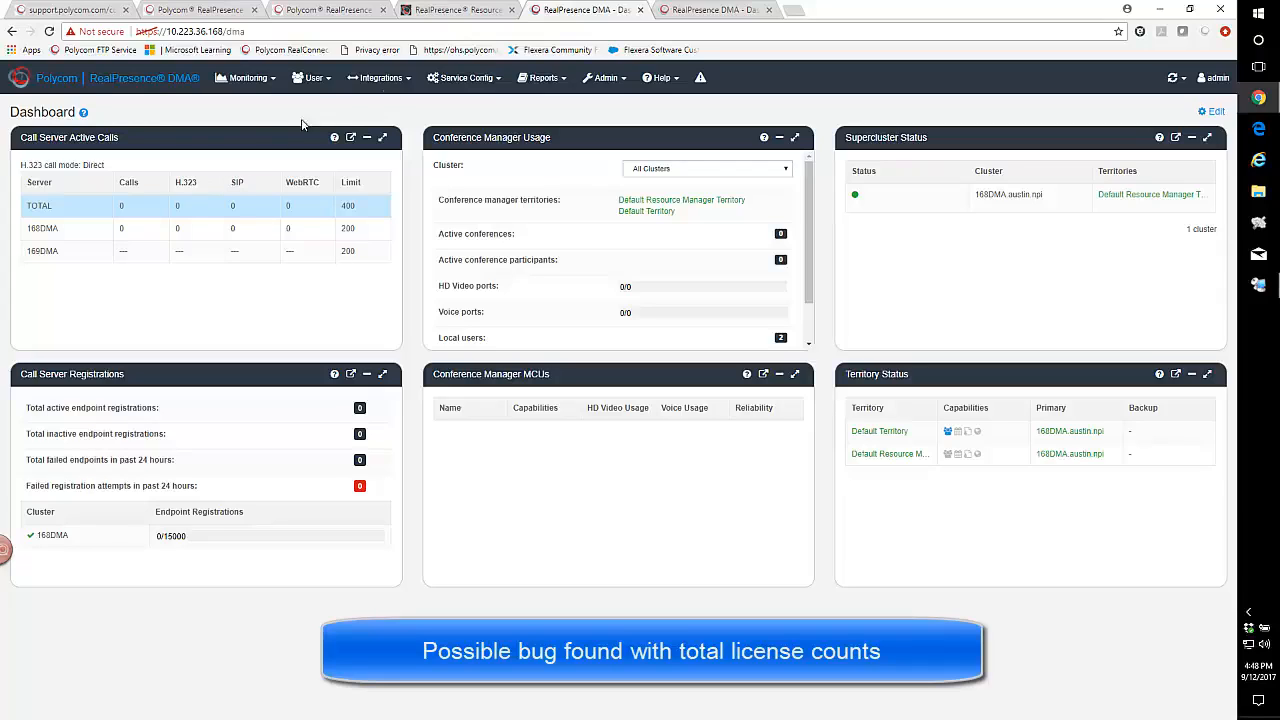
pyautogui.click(372, 78)
# - Restart the 168DMA server from Admin > Shut Down and Restart, then go to 169DMA's dashboard
pyautogui.click(366, 109)
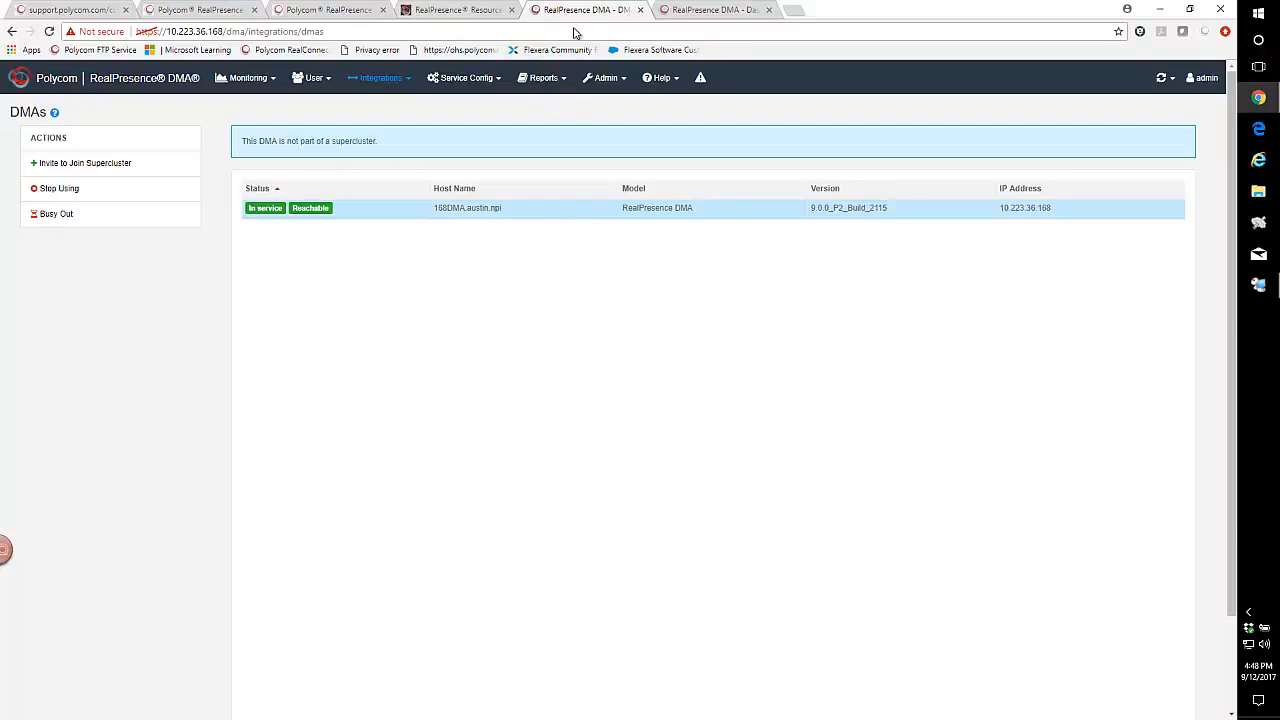
pyautogui.click(606, 78)
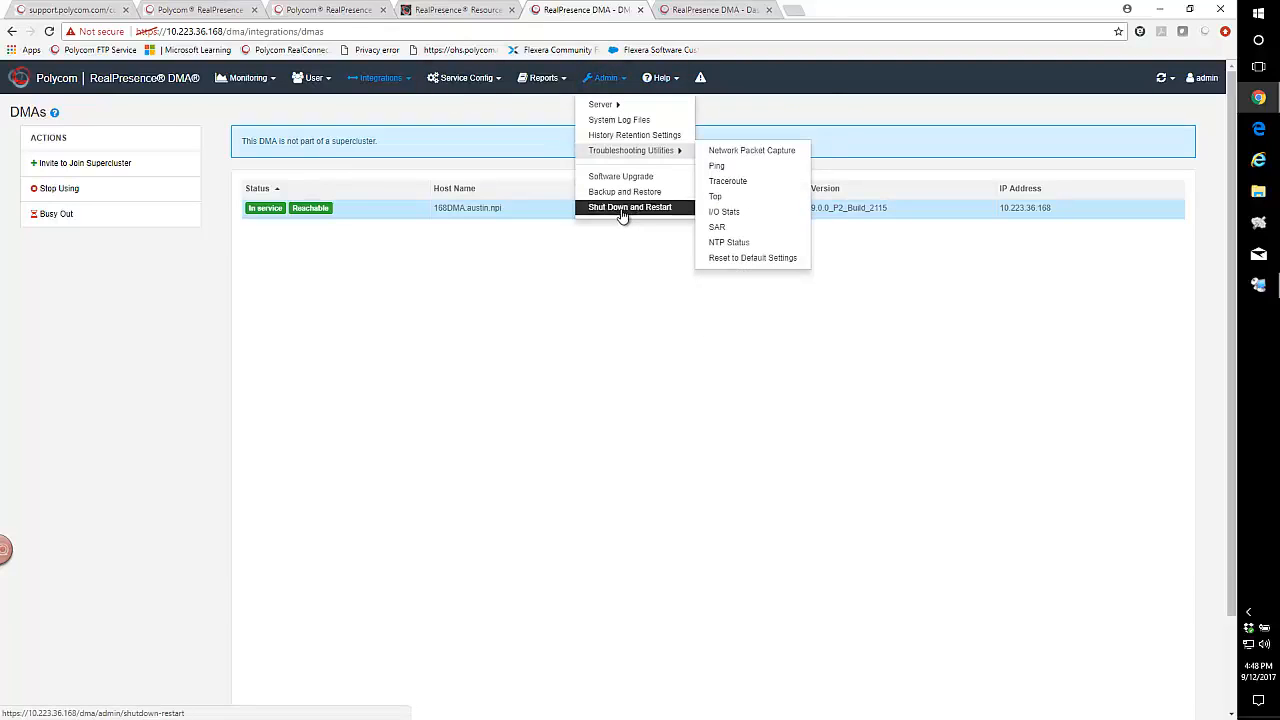
pyautogui.click(620, 207)
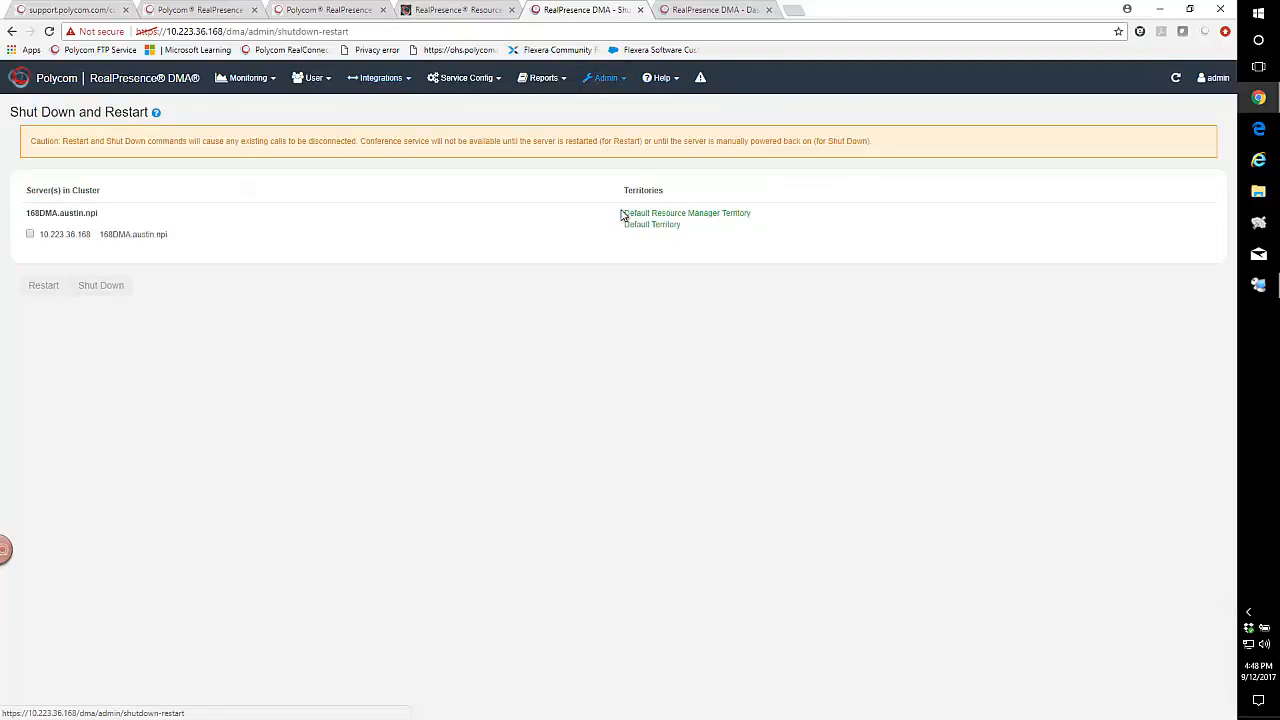
pyautogui.click(30, 235)
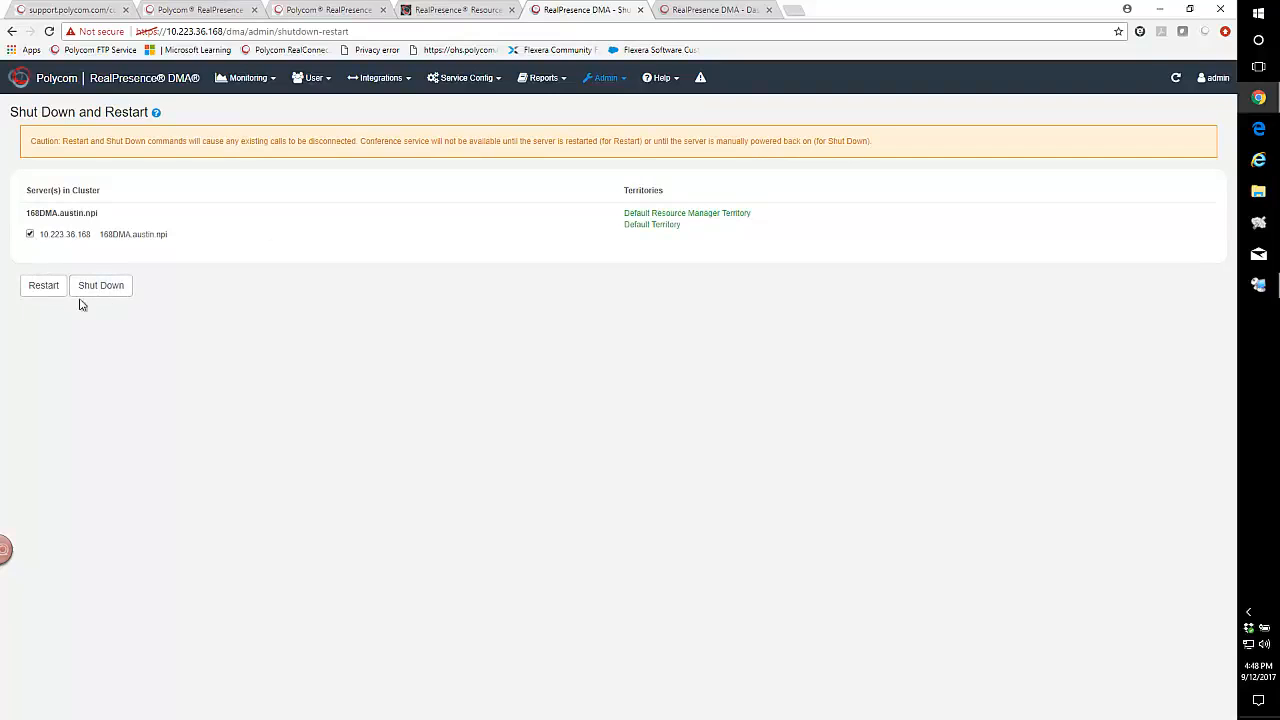
pyautogui.click(44, 286)
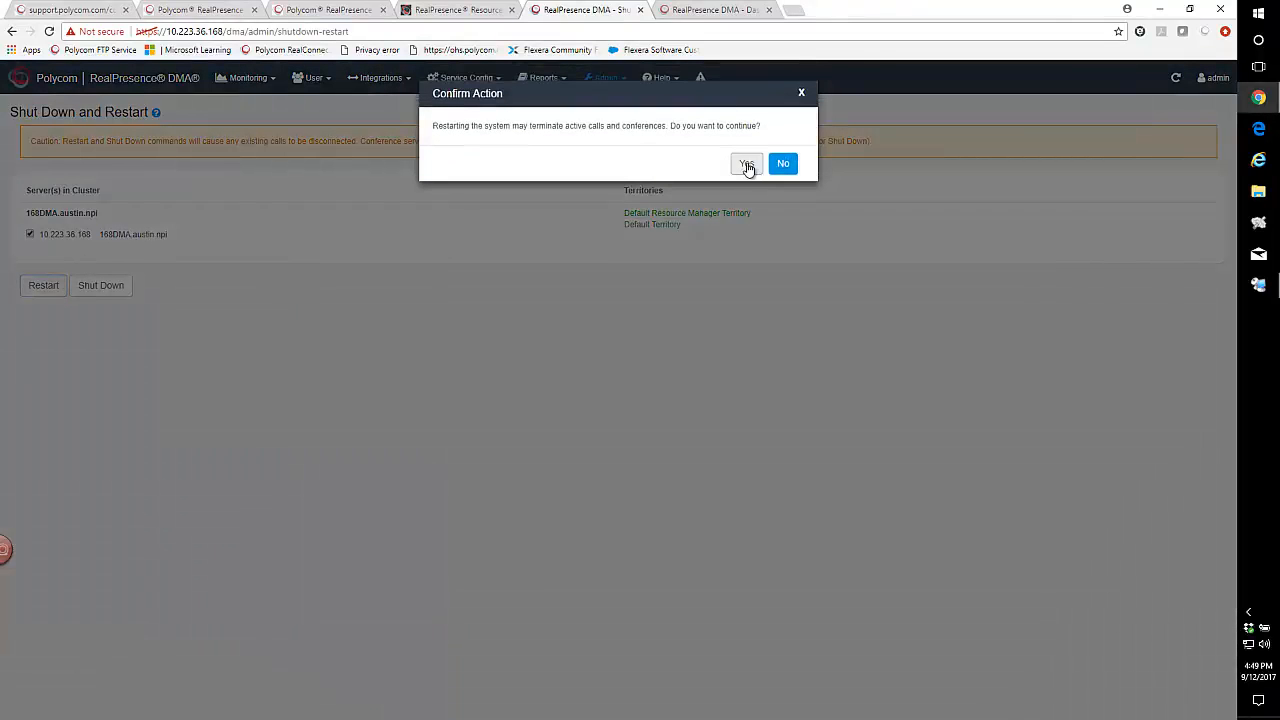
pyautogui.click(747, 166)
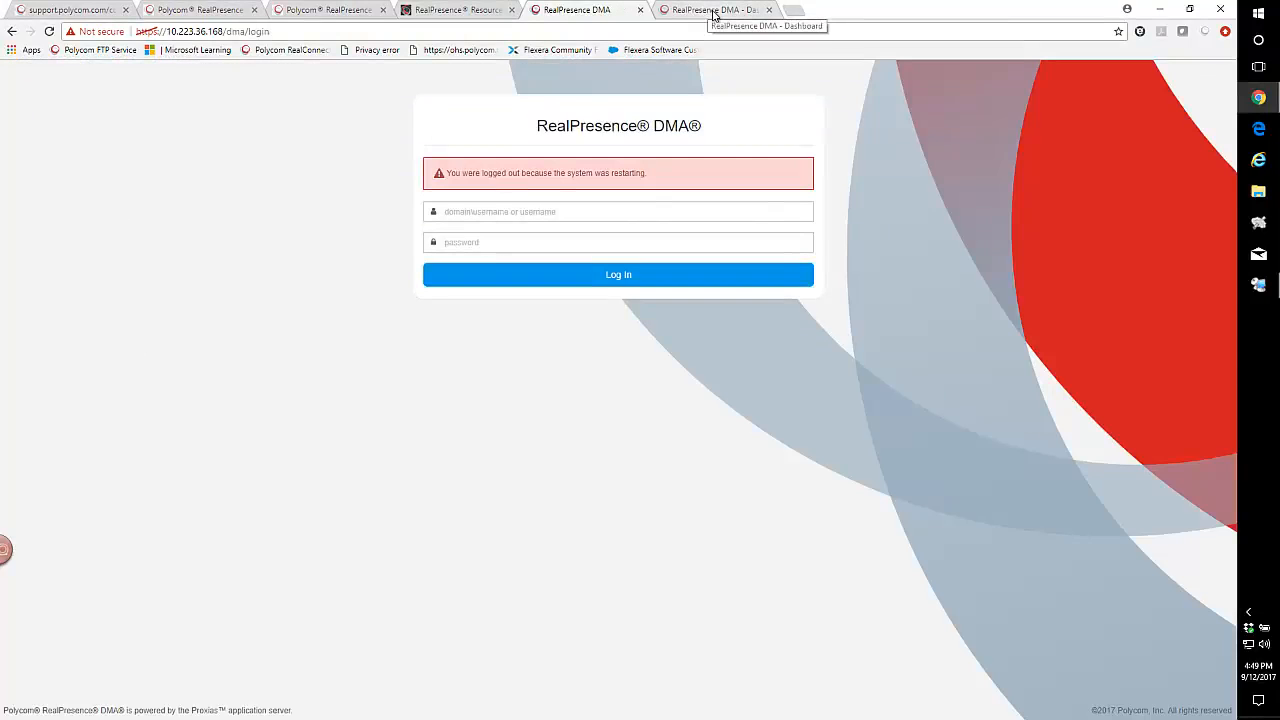
pyautogui.click(714, 11)
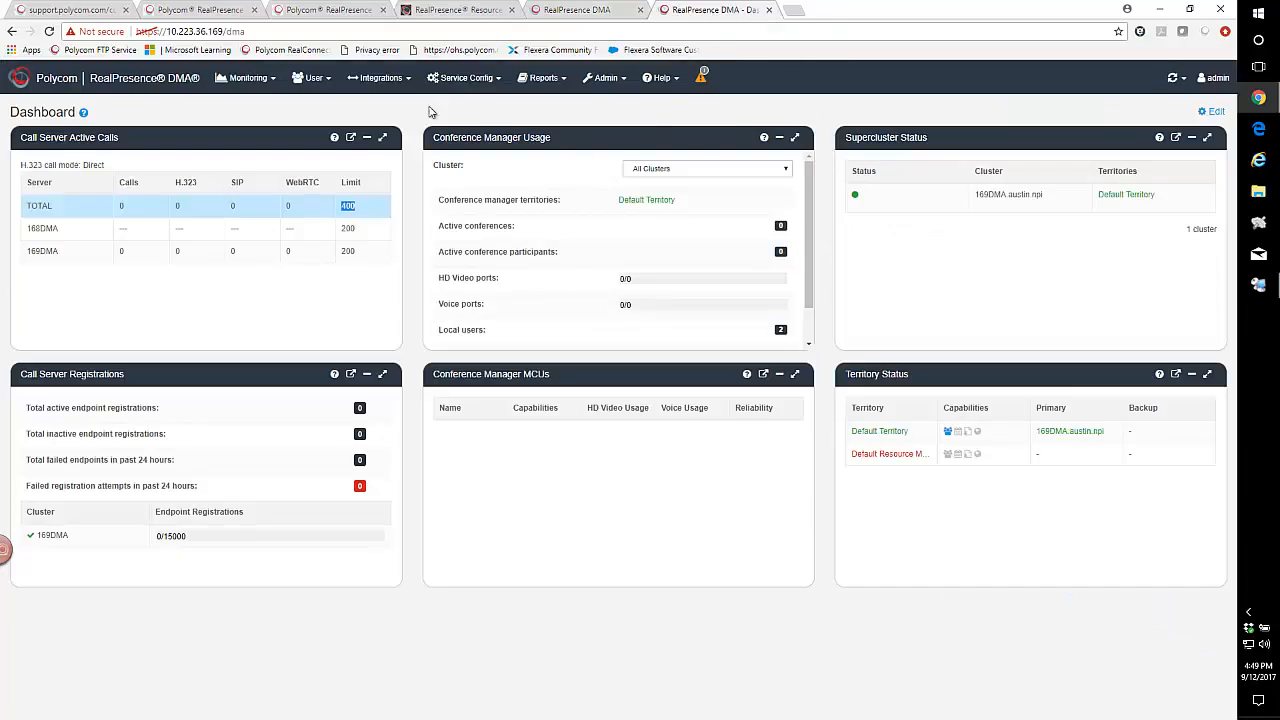
# - Restart the 169DMA server from Admin > Shut Down and Restart and confirm with Yes
pyautogui.click(480, 80)
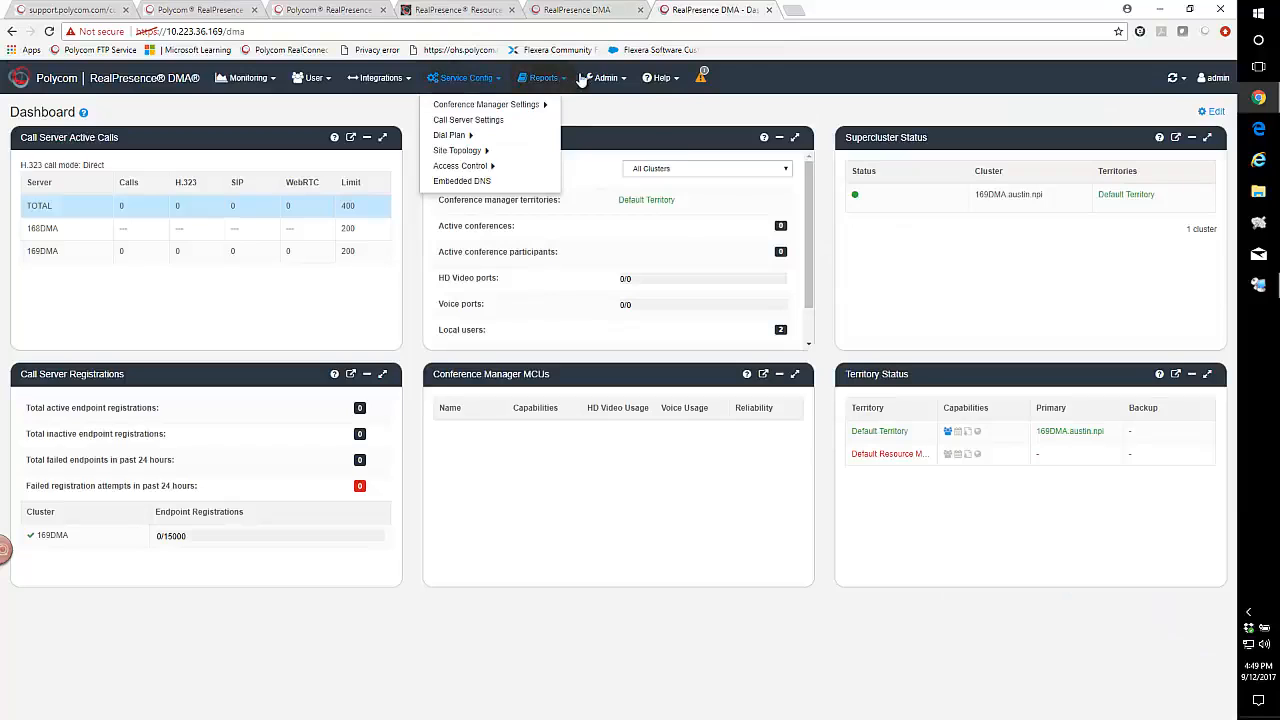
pyautogui.click(605, 79)
pyautogui.click(625, 207)
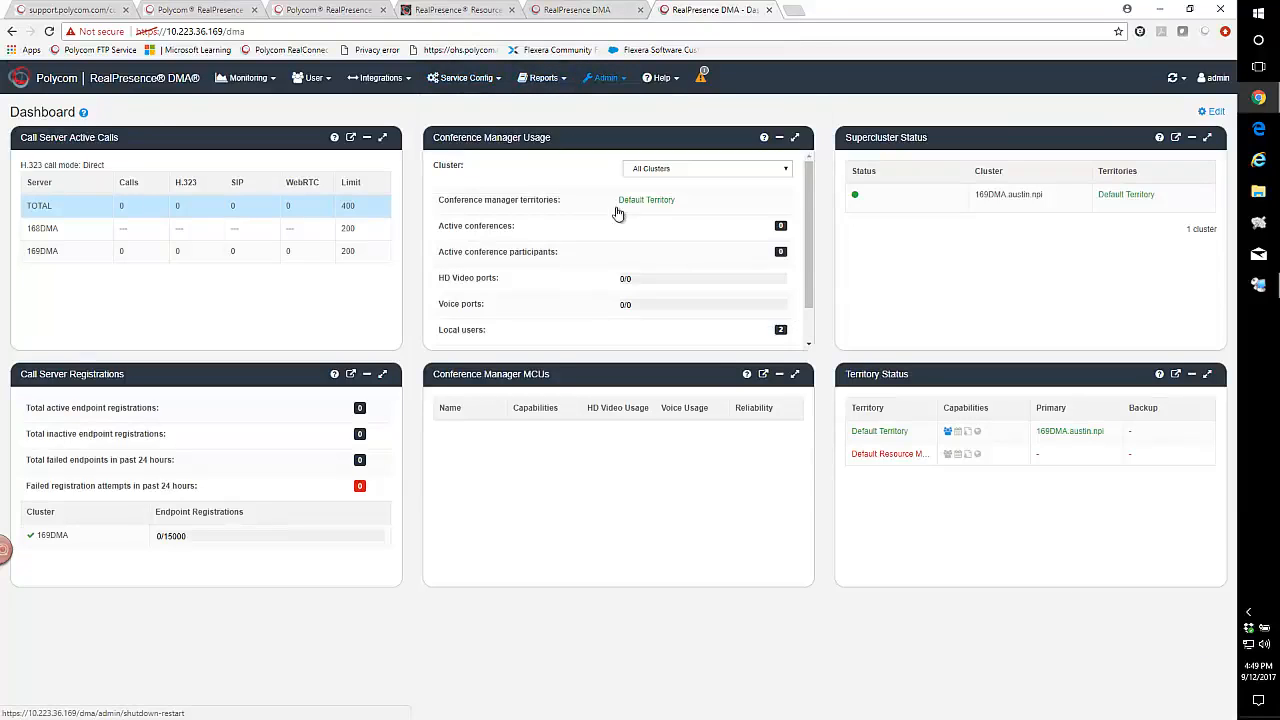
pyautogui.click(31, 235)
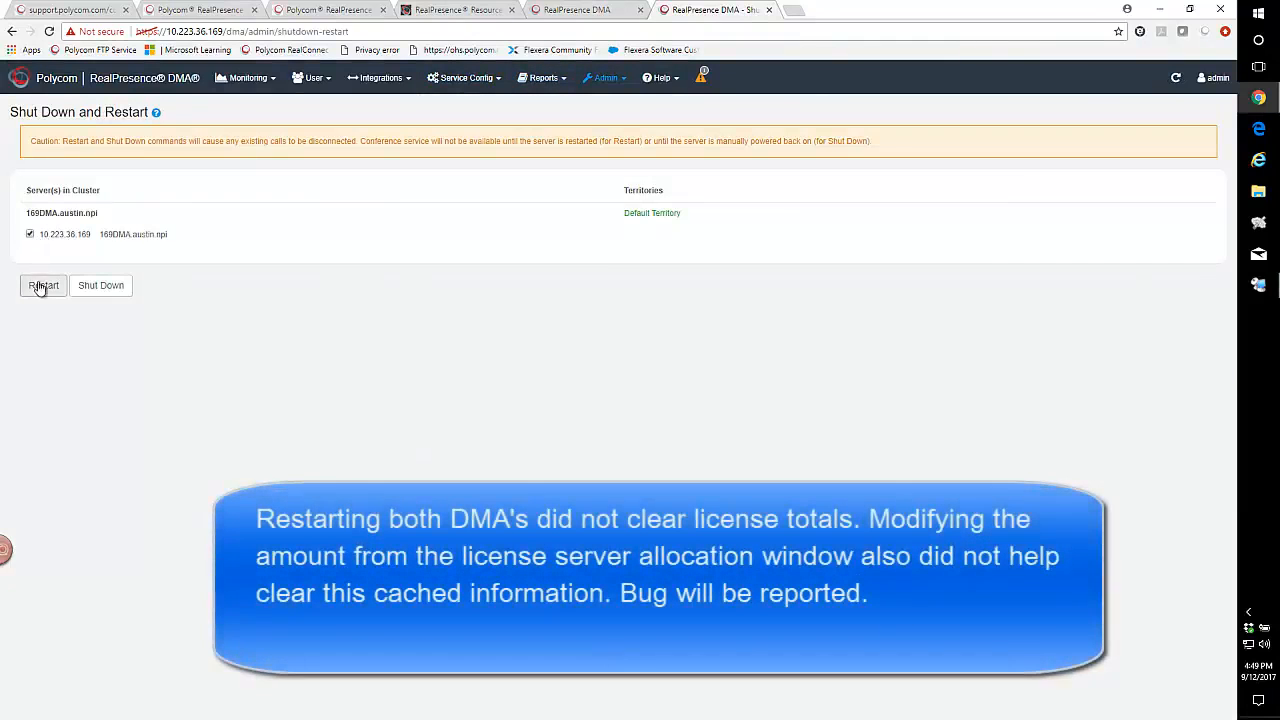
pyautogui.click(43, 285)
pyautogui.click(740, 170)
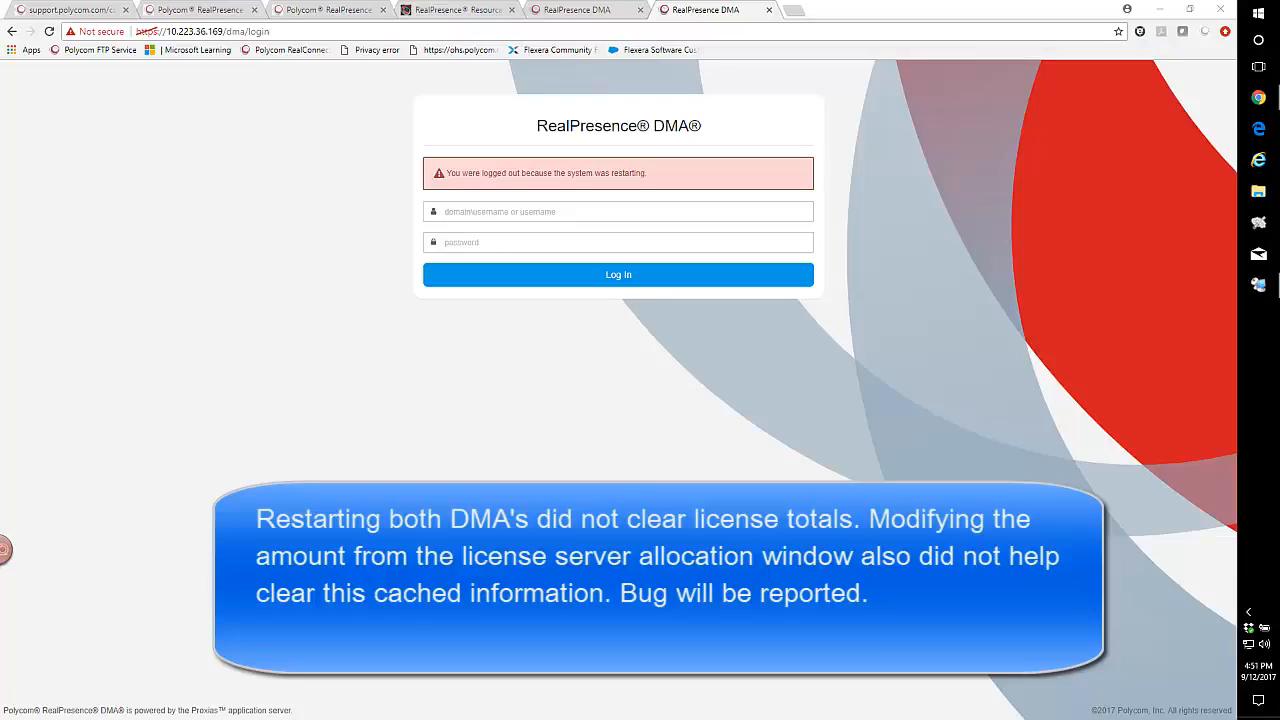
# - Check the 168DMA and 169DMA license allocations in Resource Manager
pyautogui.click(432, 19)
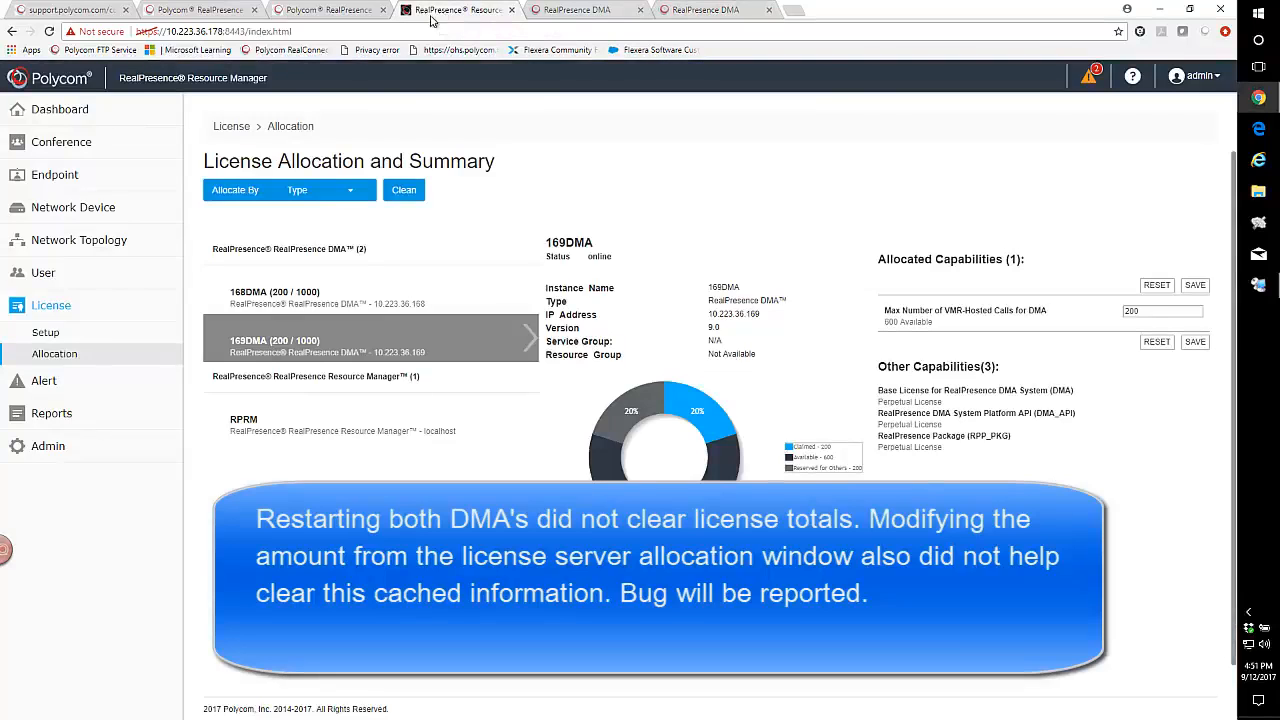
pyautogui.click(303, 296)
pyautogui.click(300, 343)
# - Review the network device instances and current alerts, then go to the 168DMA login page
pyautogui.click(40, 210)
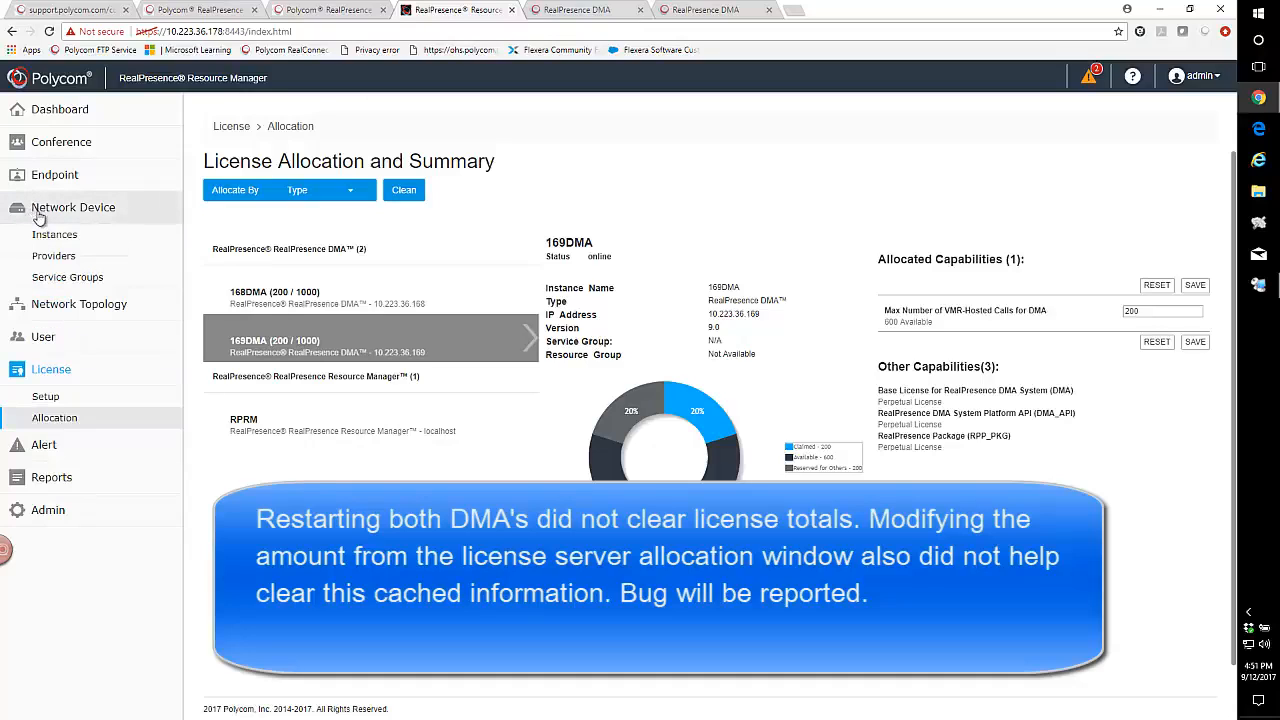
pyautogui.click(53, 236)
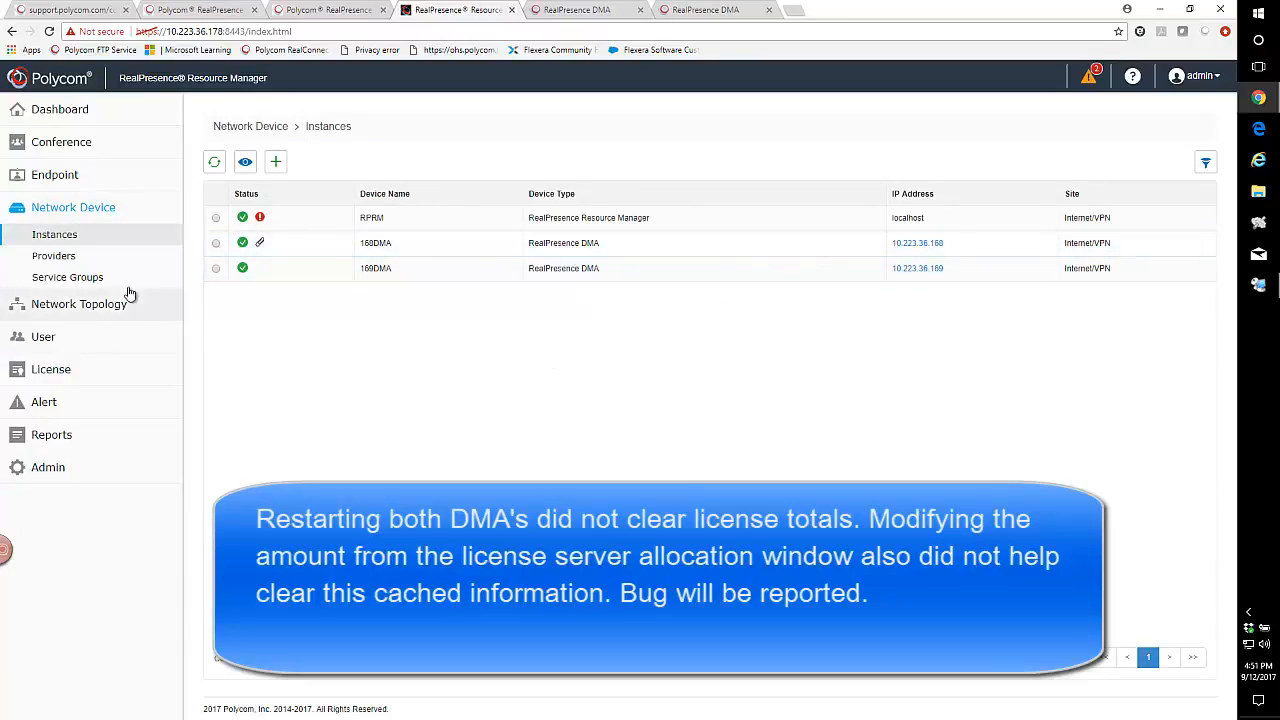
pyautogui.click(41, 408)
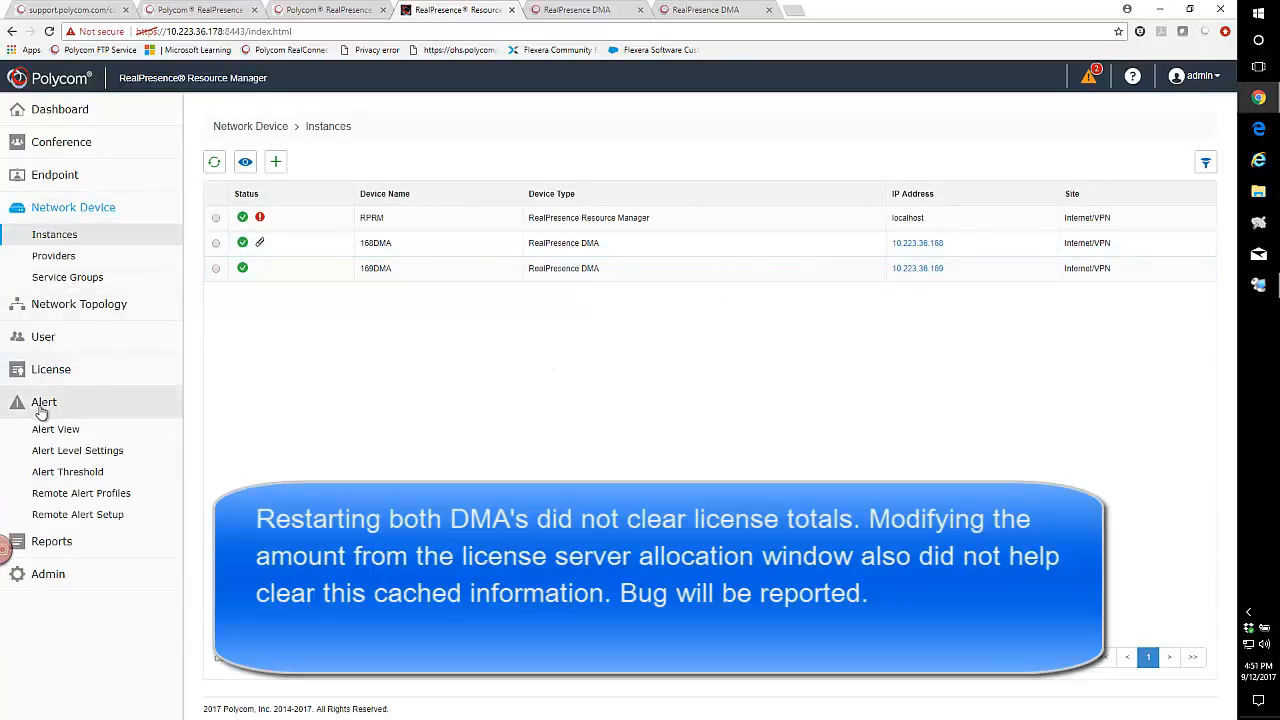
pyautogui.click(50, 430)
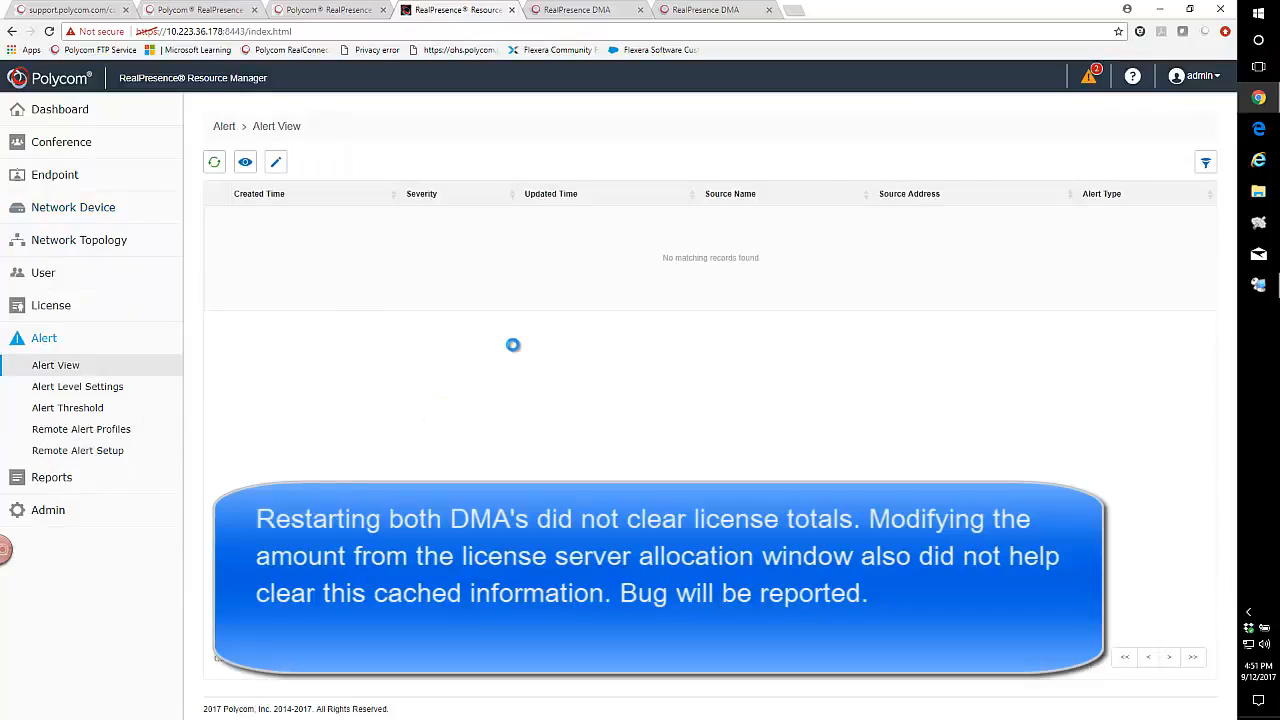
pyautogui.click(68, 342)
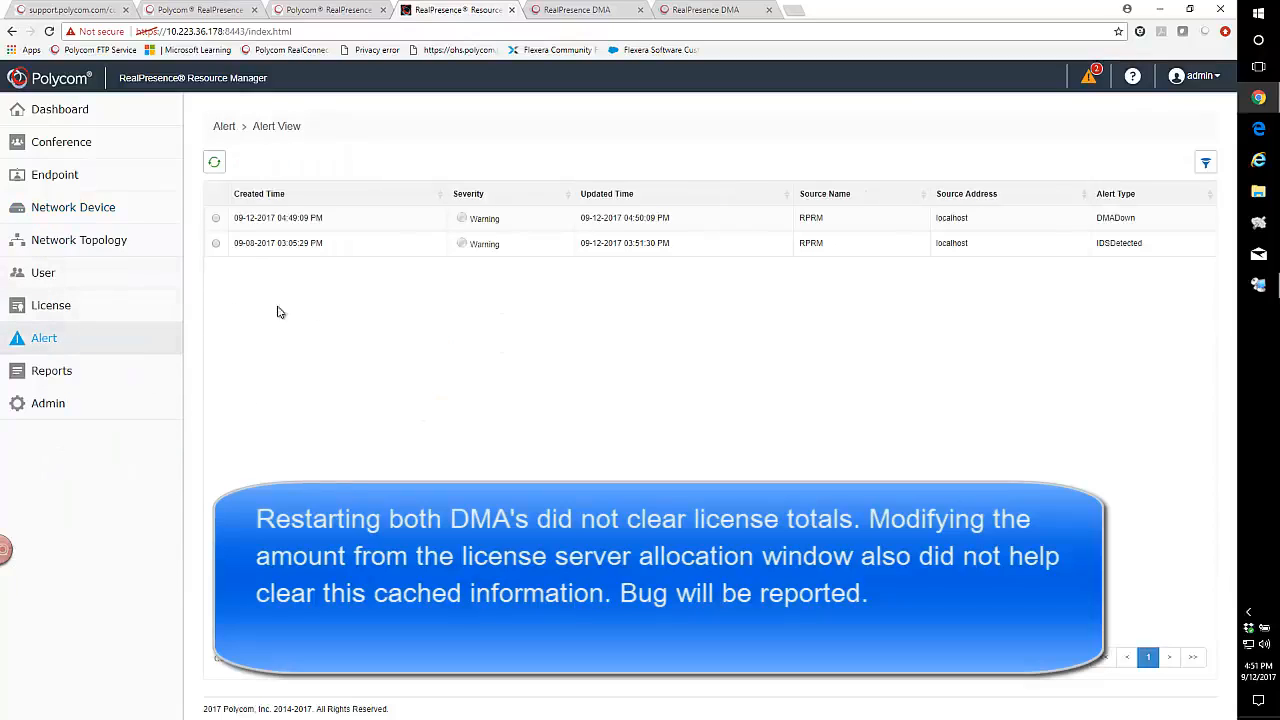
pyautogui.click(45, 313)
pyautogui.click(590, 12)
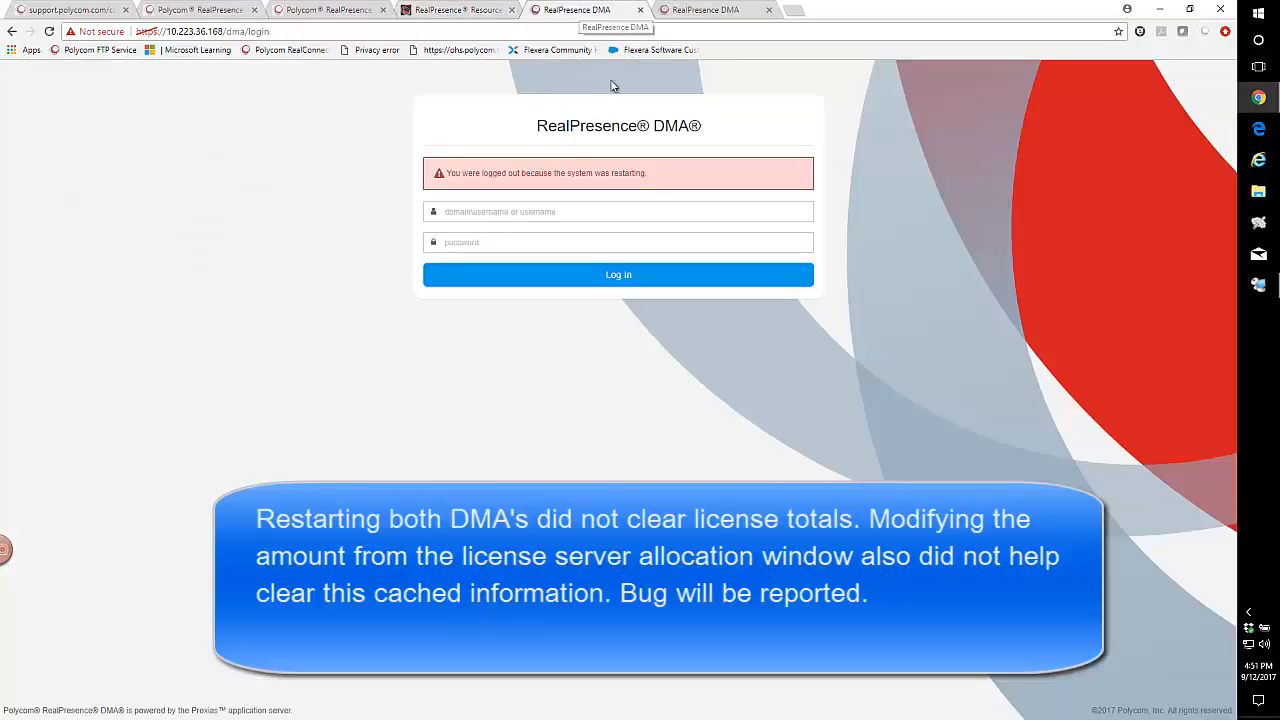
# - Reload the .168 and .169 login pages twice each until .168 shows a plain login form
pyautogui.click(330, 33)
pyautogui.press('Return')
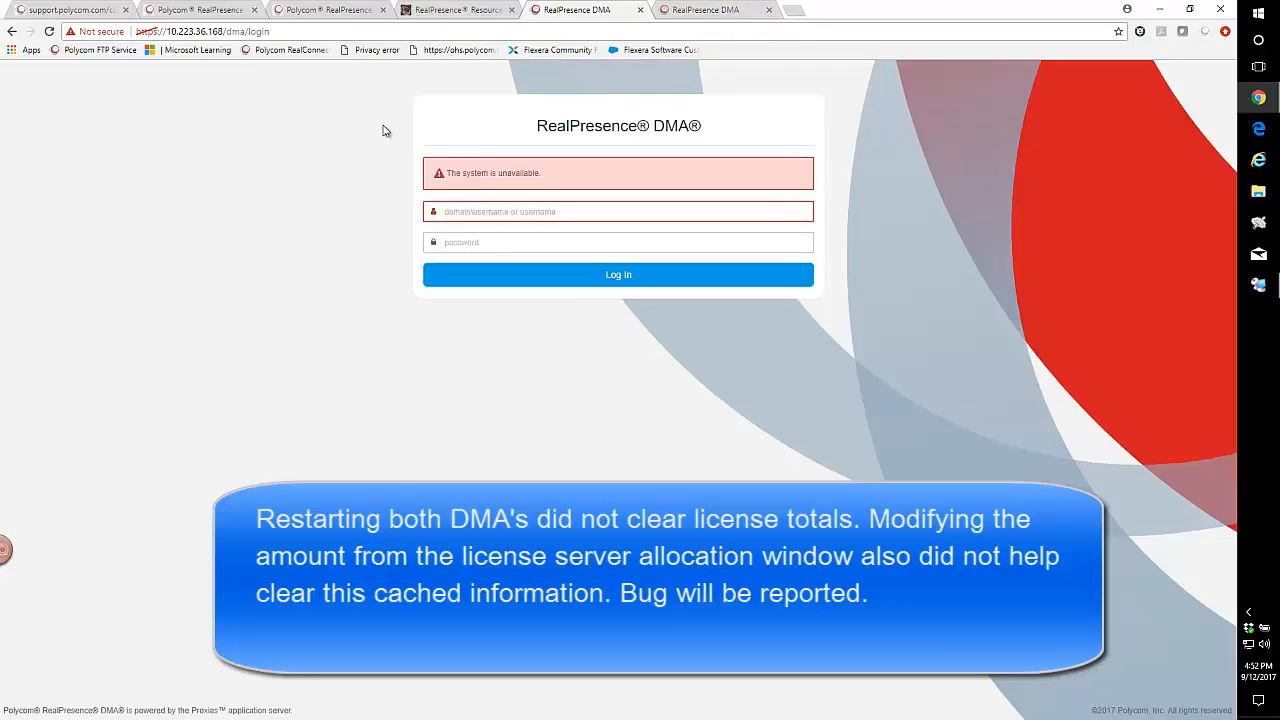
pyautogui.click(724, 10)
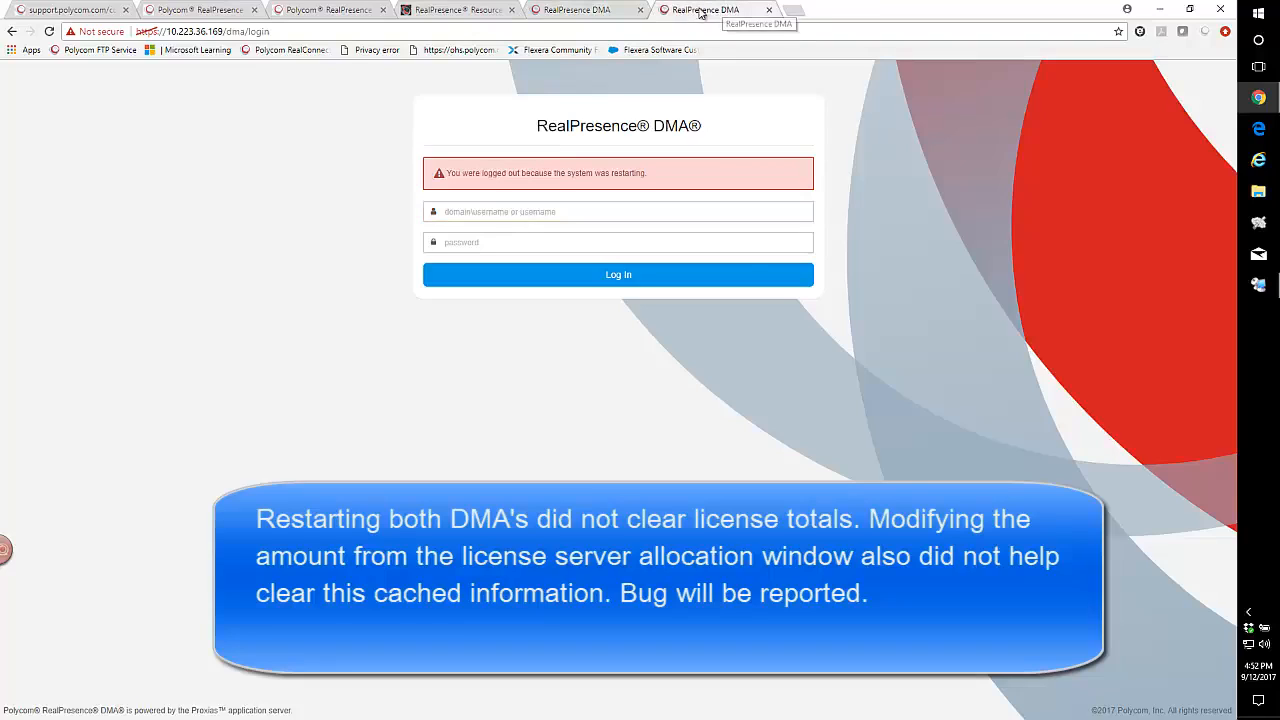
pyautogui.click(630, 32)
pyautogui.press('Return')
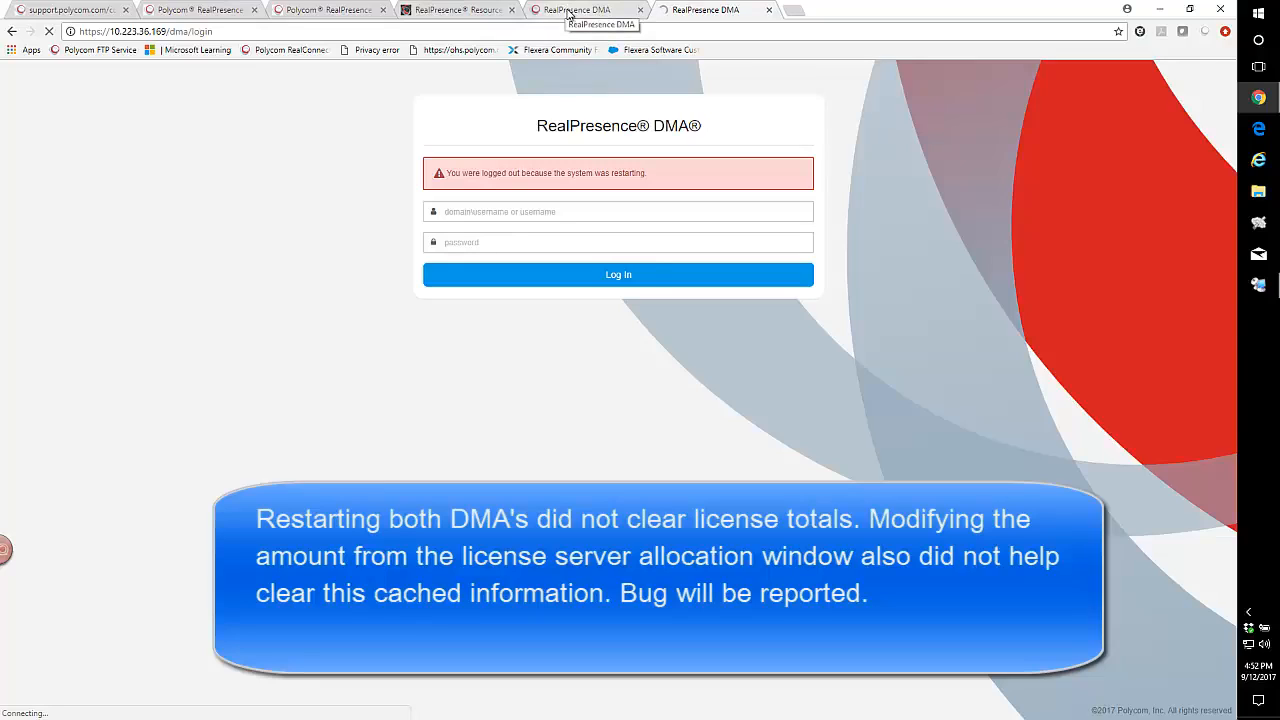
pyautogui.click(570, 12)
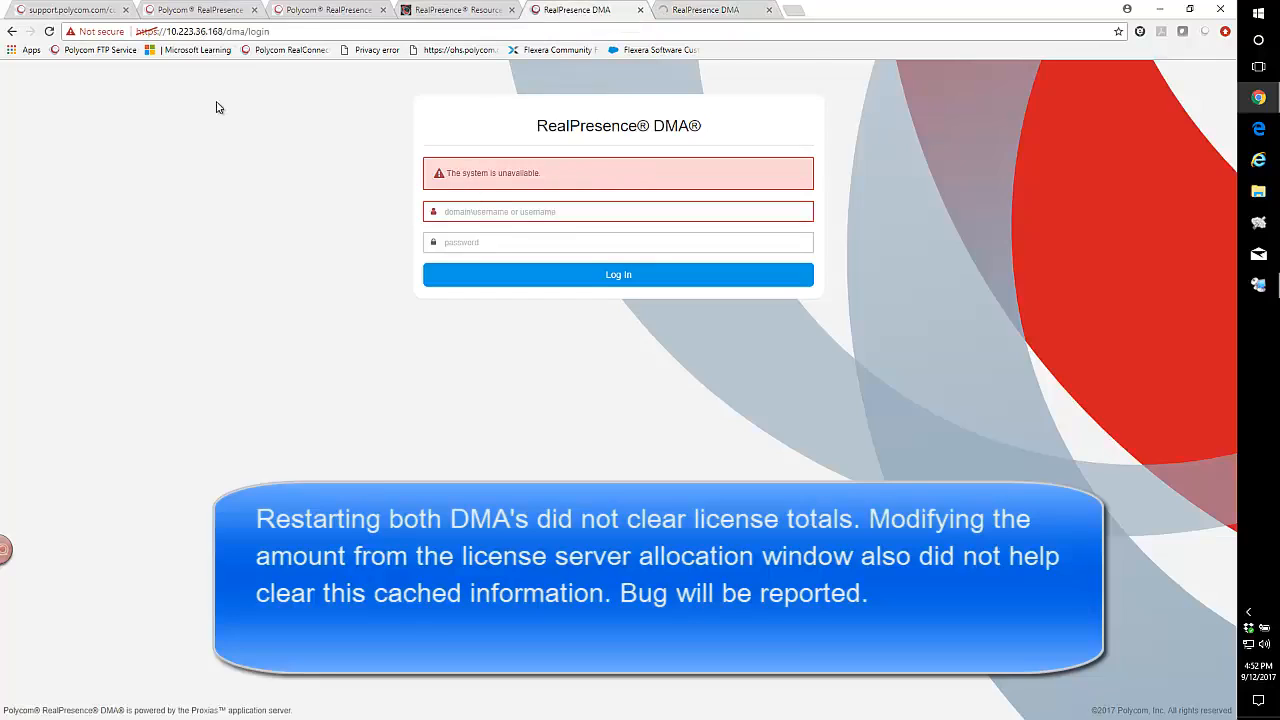
pyautogui.click(276, 33)
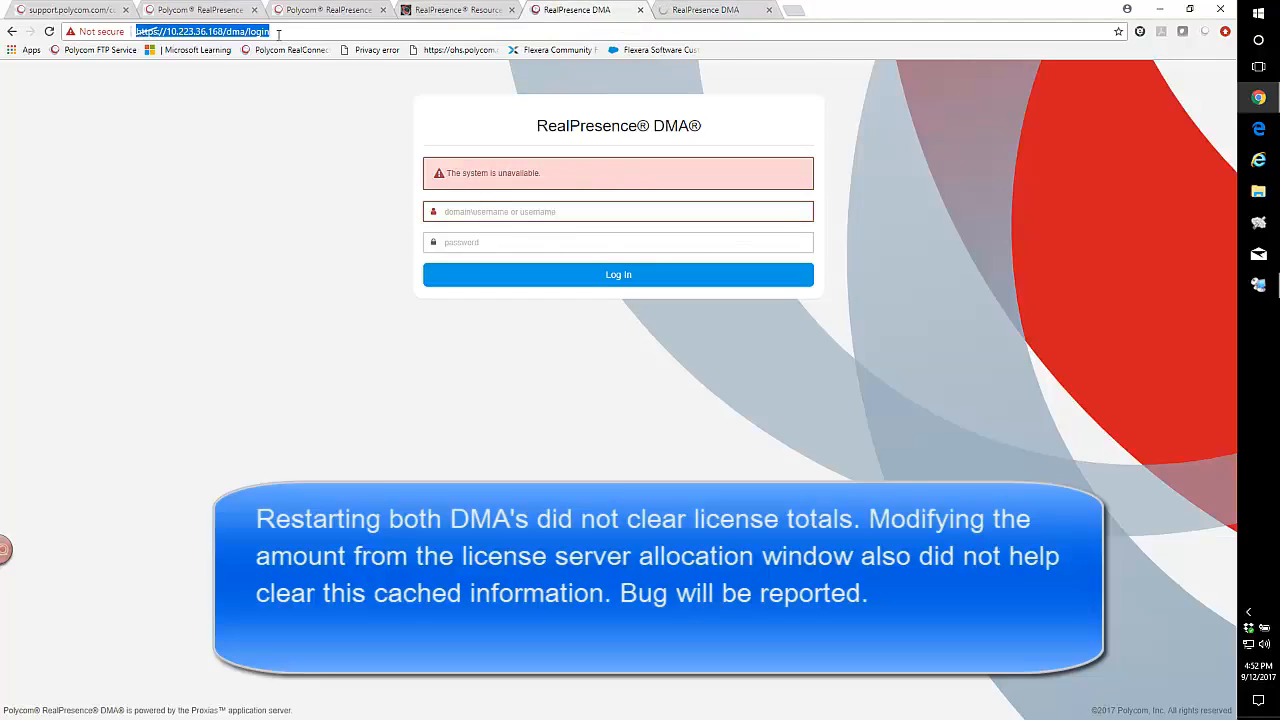
pyautogui.press('Return')
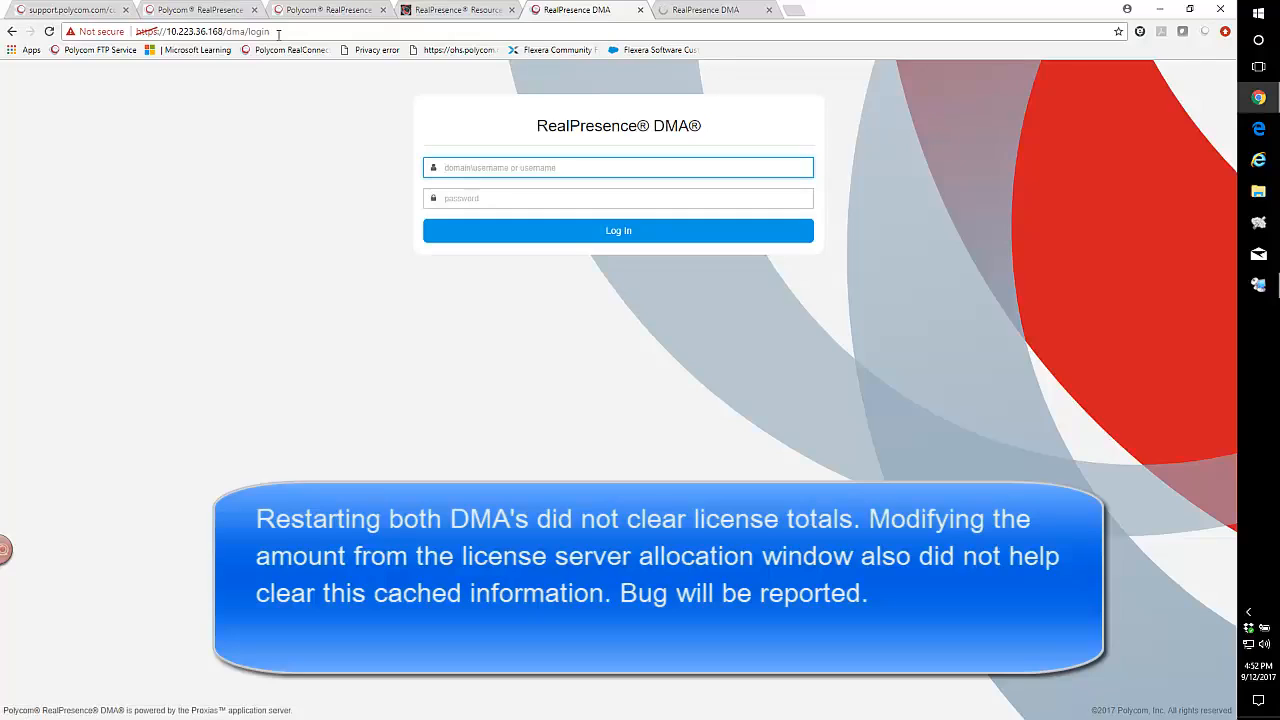
pyautogui.click(689, 12)
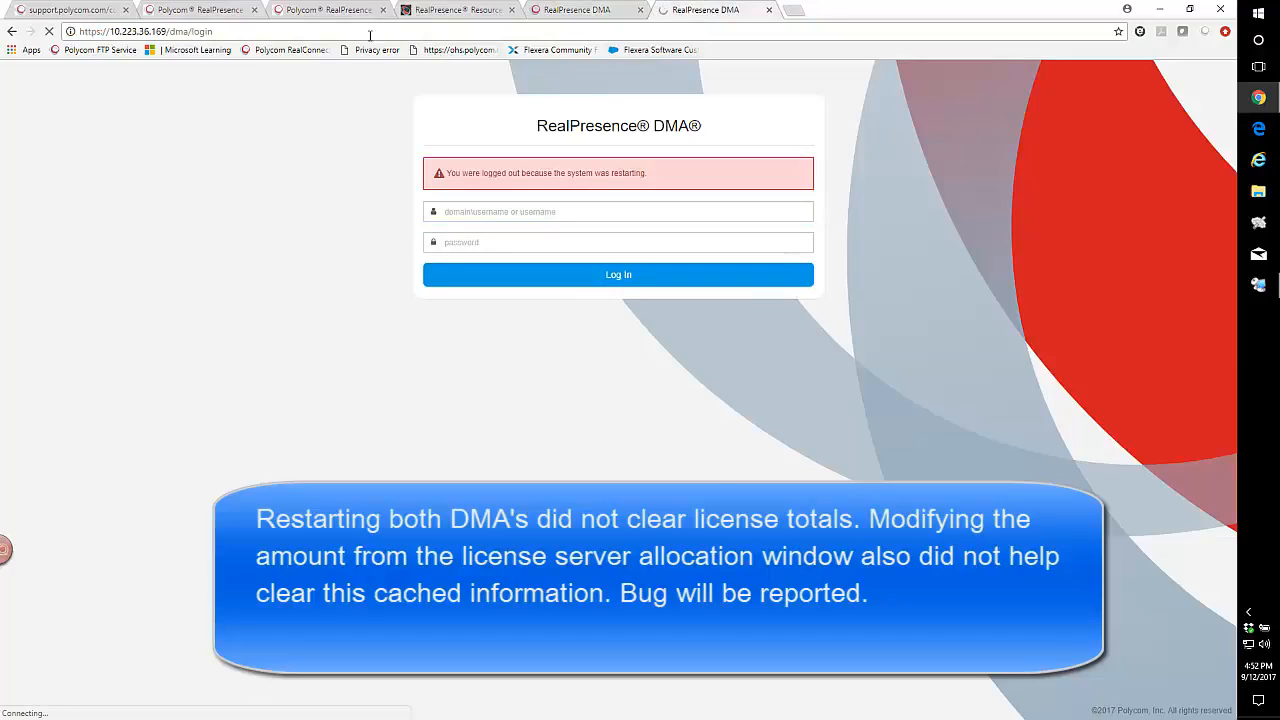
pyautogui.click(344, 33)
pyautogui.press('Return')
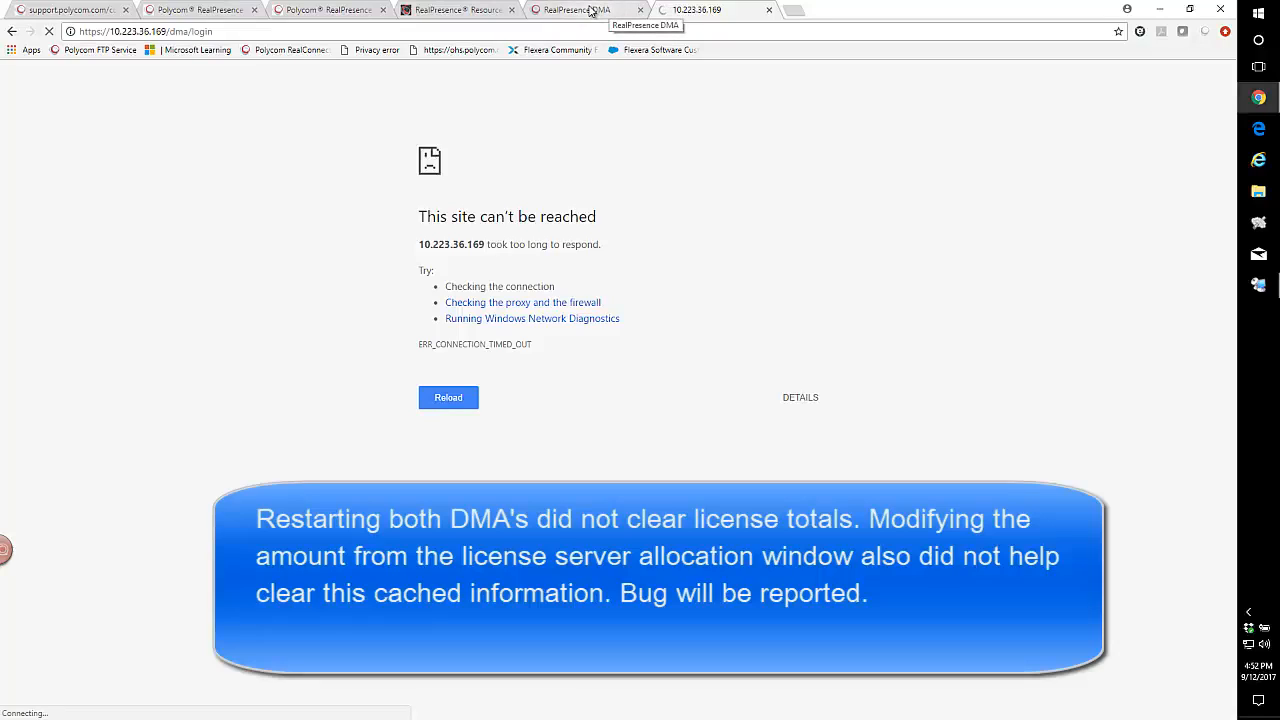
pyautogui.click(590, 10)
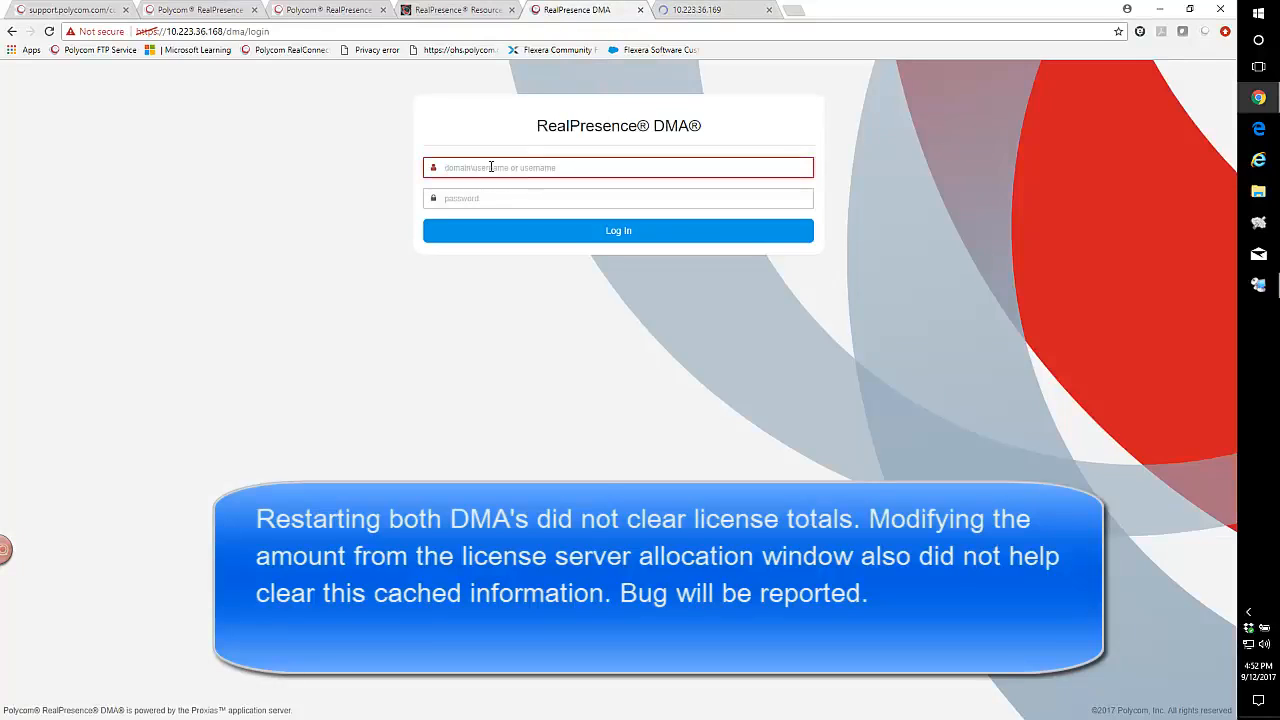
# - Log in to 168DMA as administrator; its dashboard shows a 400-call total, 200 per DMA
pyautogui.write('admin')
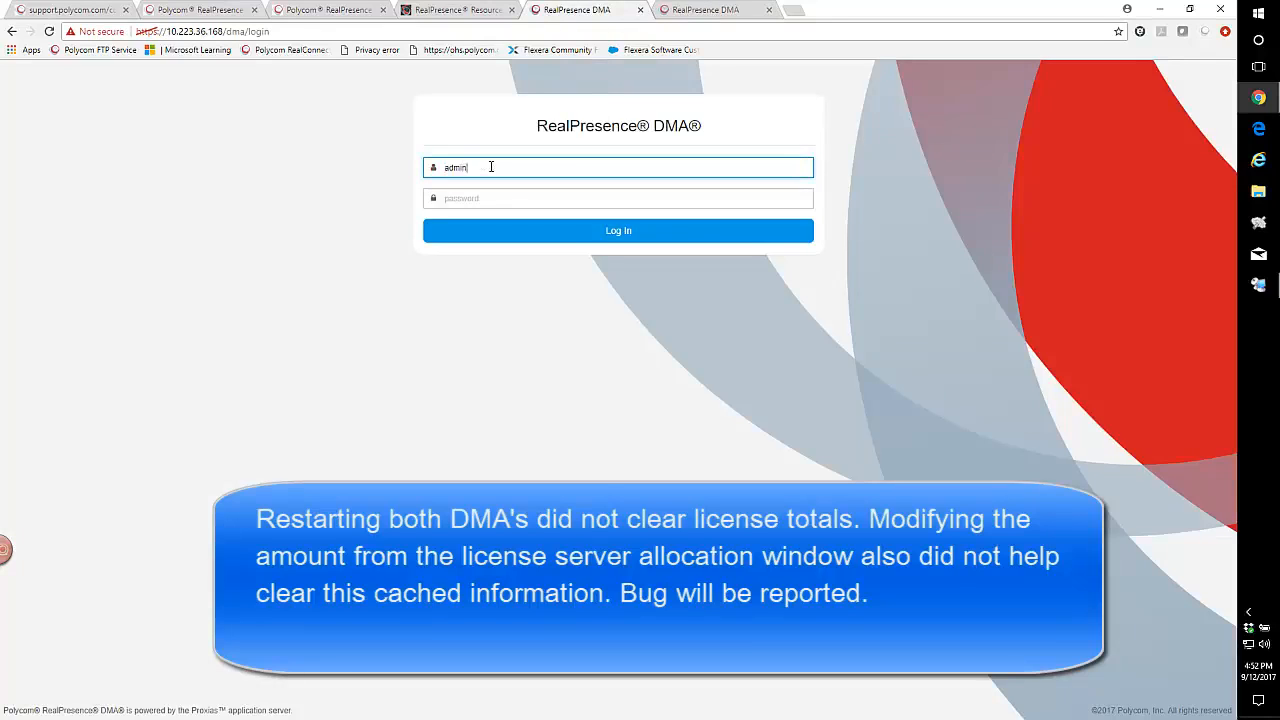
pyautogui.press('Tab')
pyautogui.write('P')
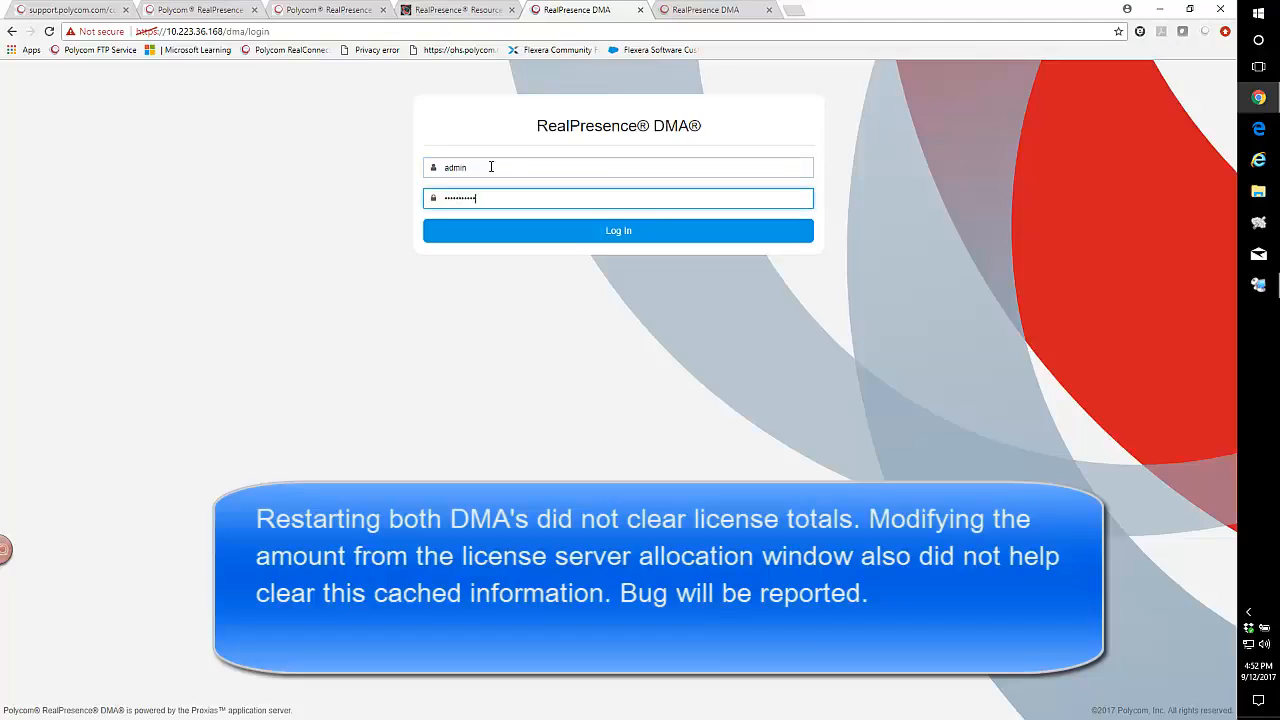
pyautogui.click(598, 230)
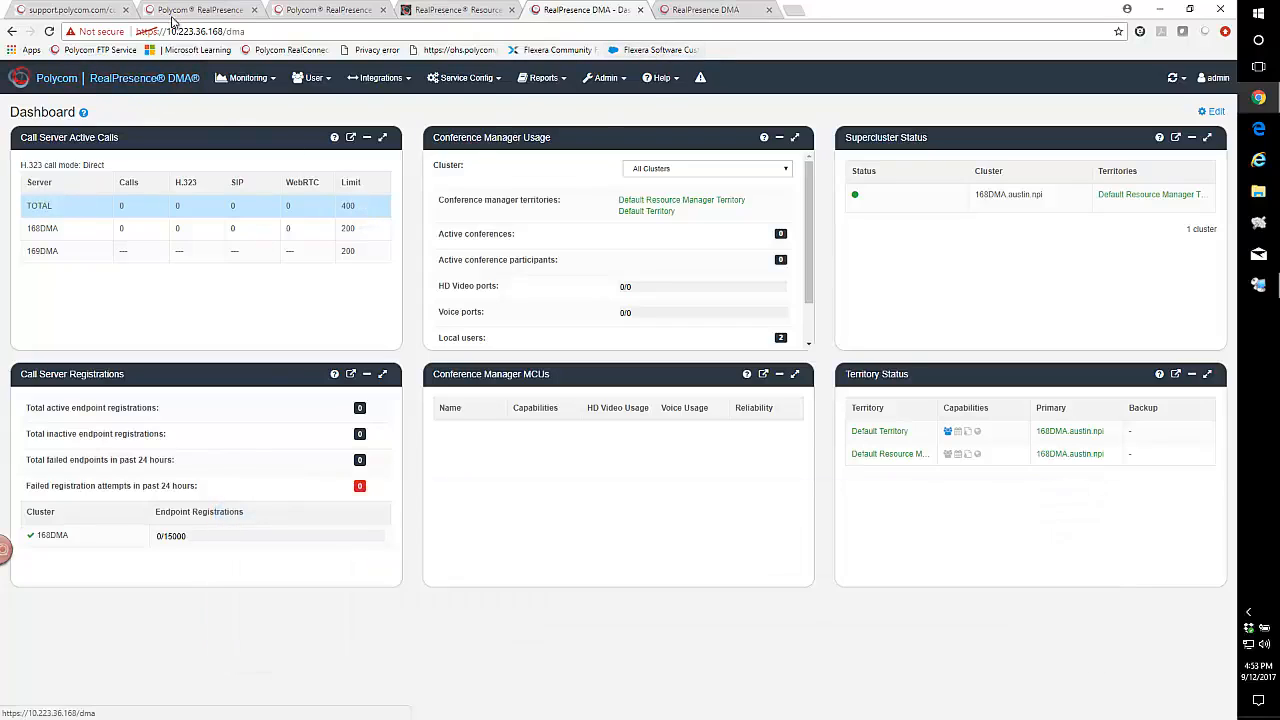
# - Log in to the 10.223.36.169 DMA with the administrator username and password
pyautogui.click(716, 9)
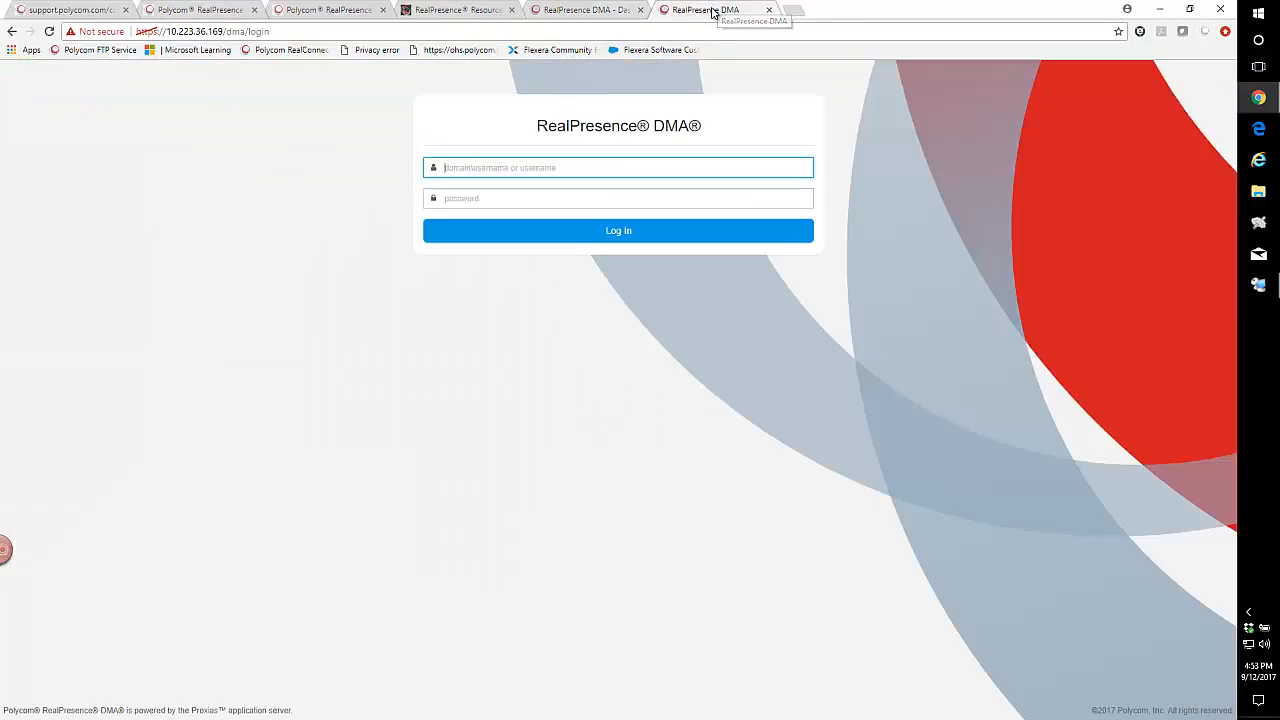
pyautogui.write('admin')
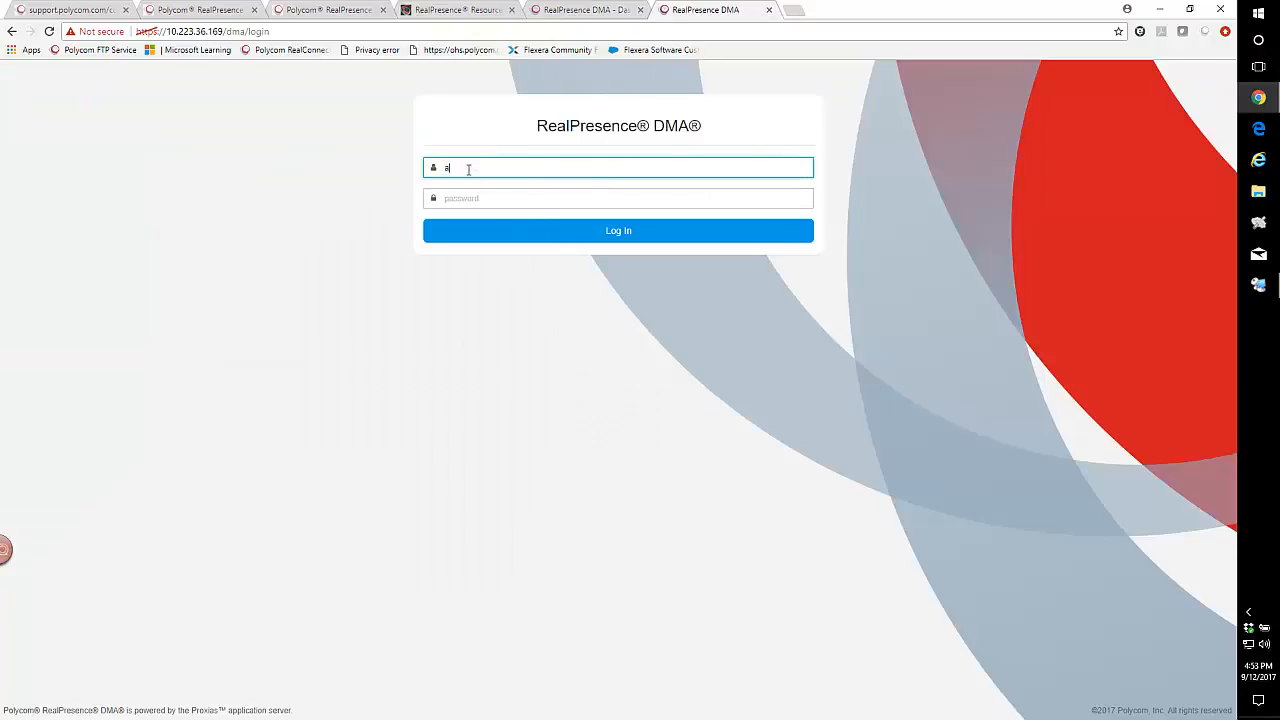
pyautogui.press('Tab')
pyautogui.write('a')
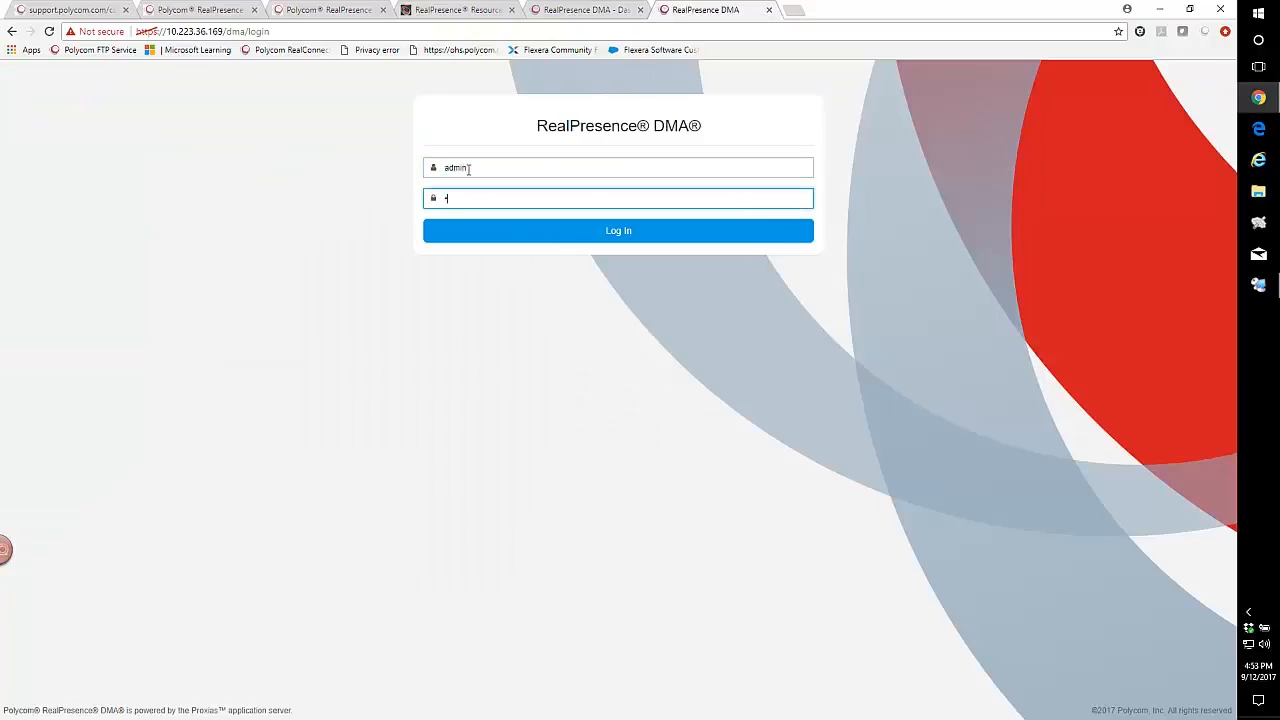
pyautogui.write('••')
pyautogui.click(607, 236)
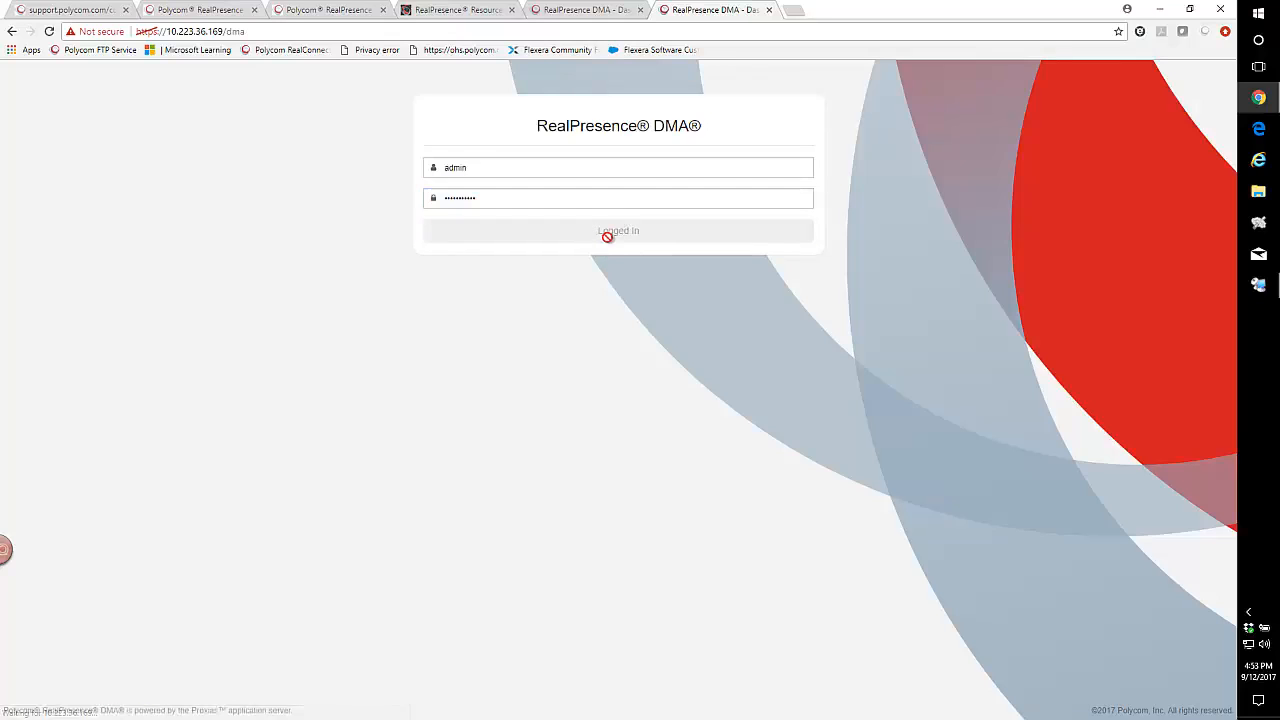